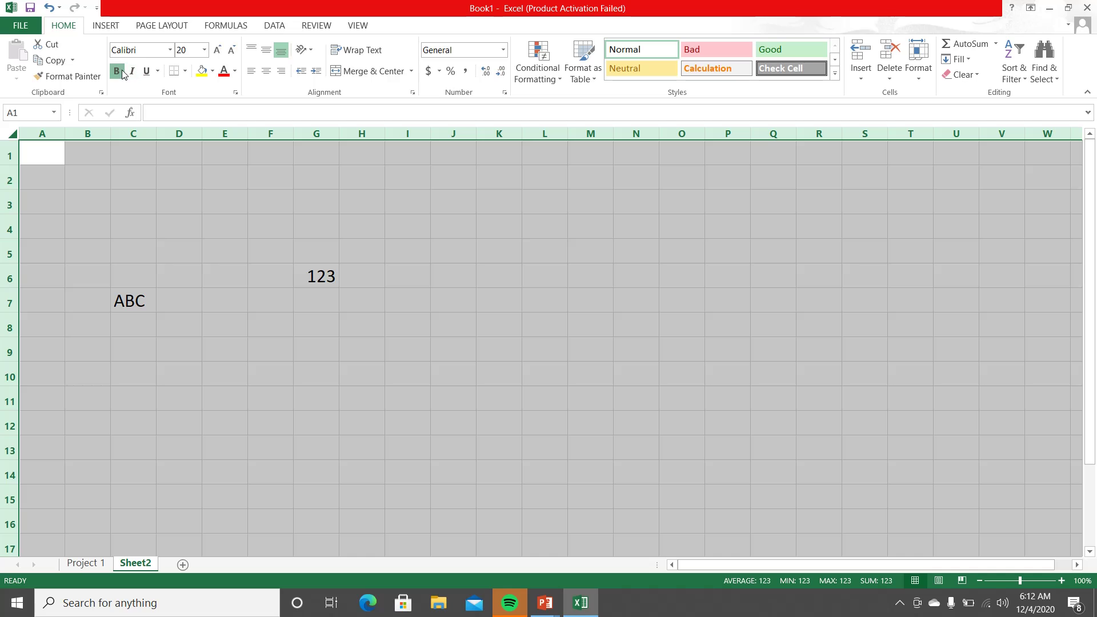
# - Apply bold formatting to all selected cells of Sheet2 and deselect the sheet
pyautogui.click(117, 71)
pyautogui.click(333, 316)
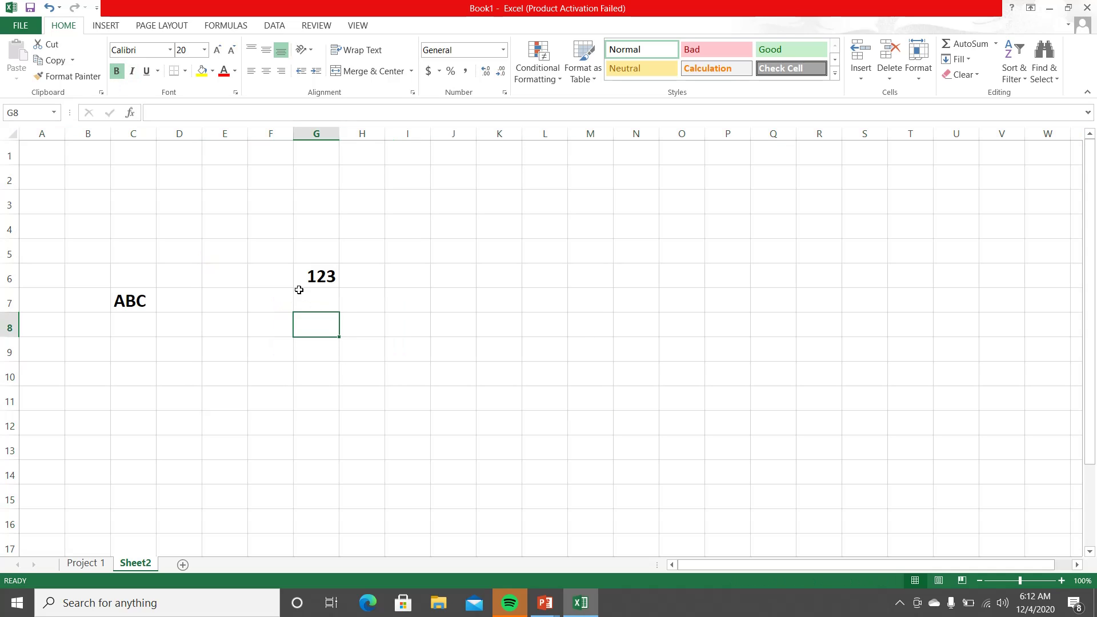
pyautogui.click(314, 278)
pyautogui.click(315, 298)
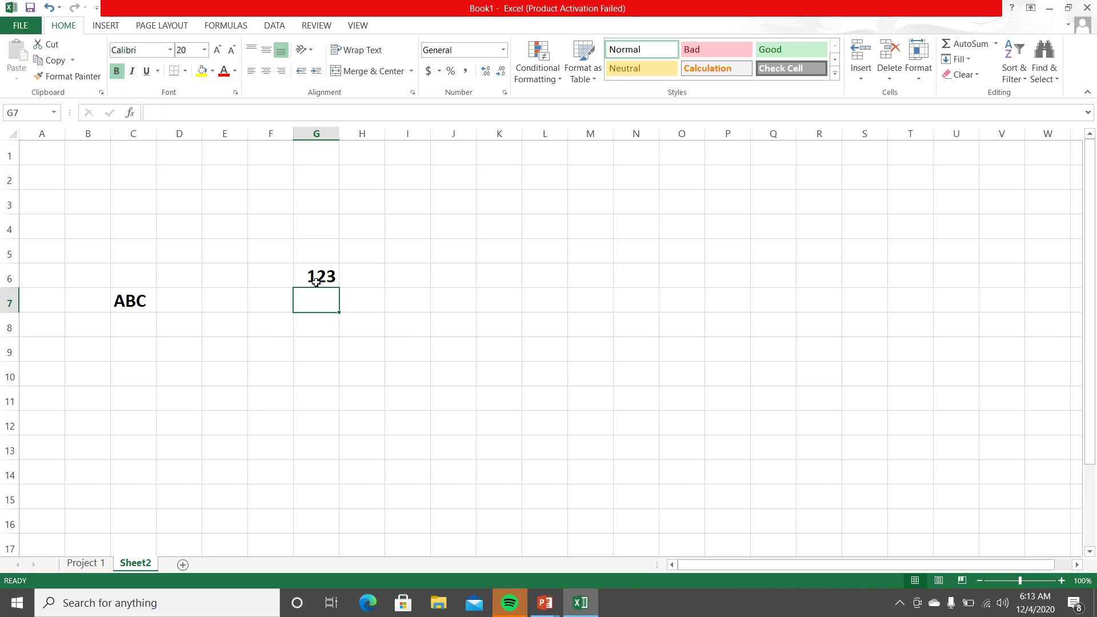
# - Replace the value in cell G6 with 56 and enter 76, 45, 89 and 76 below it in G7 to G10
pyautogui.click(316, 278)
pyautogui.write('56')
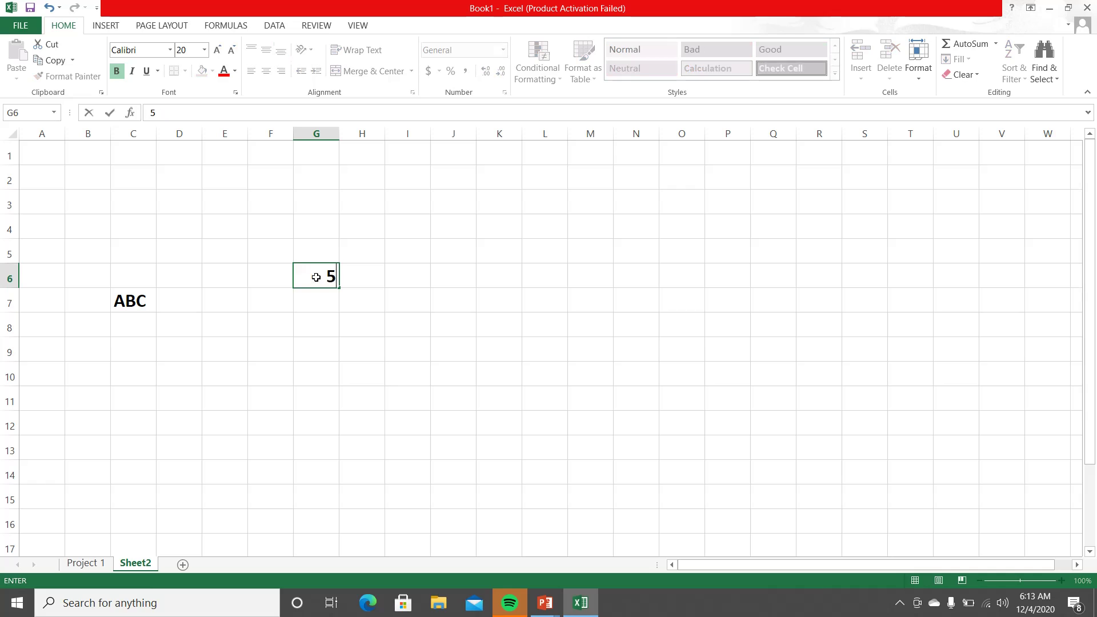
pyautogui.press('Return')
pyautogui.write('76')
pyautogui.press('Return')
pyautogui.write('45')
pyautogui.press('Return')
pyautogui.write('89')
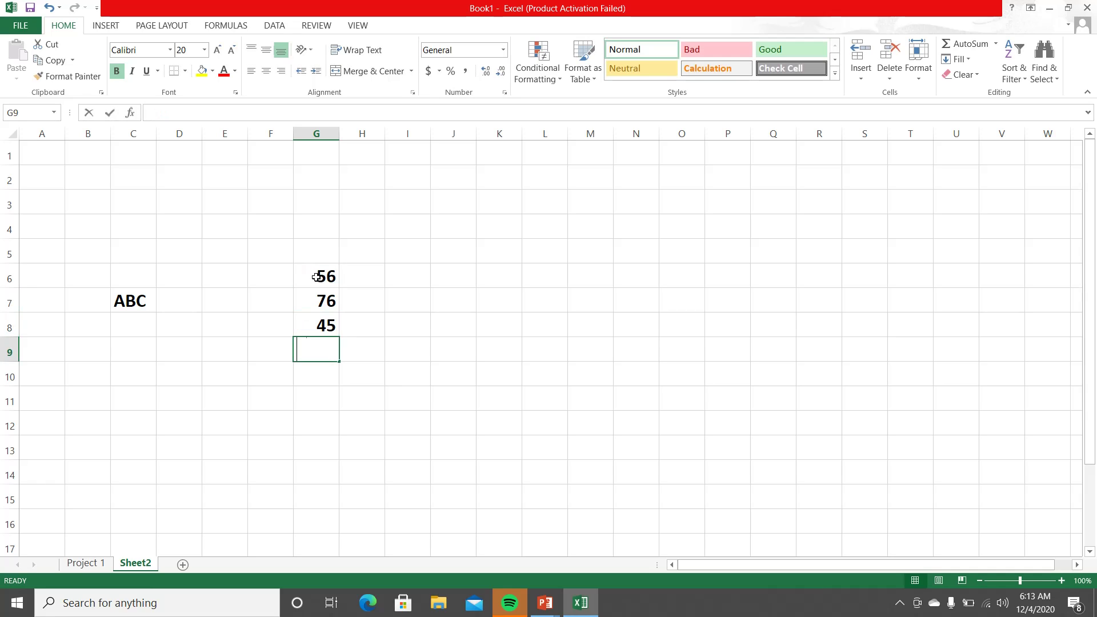
pyautogui.hotkey('ctrl', 'Return')
pyautogui.press('Return')
pyautogui.write('76')
pyautogui.press('Return')
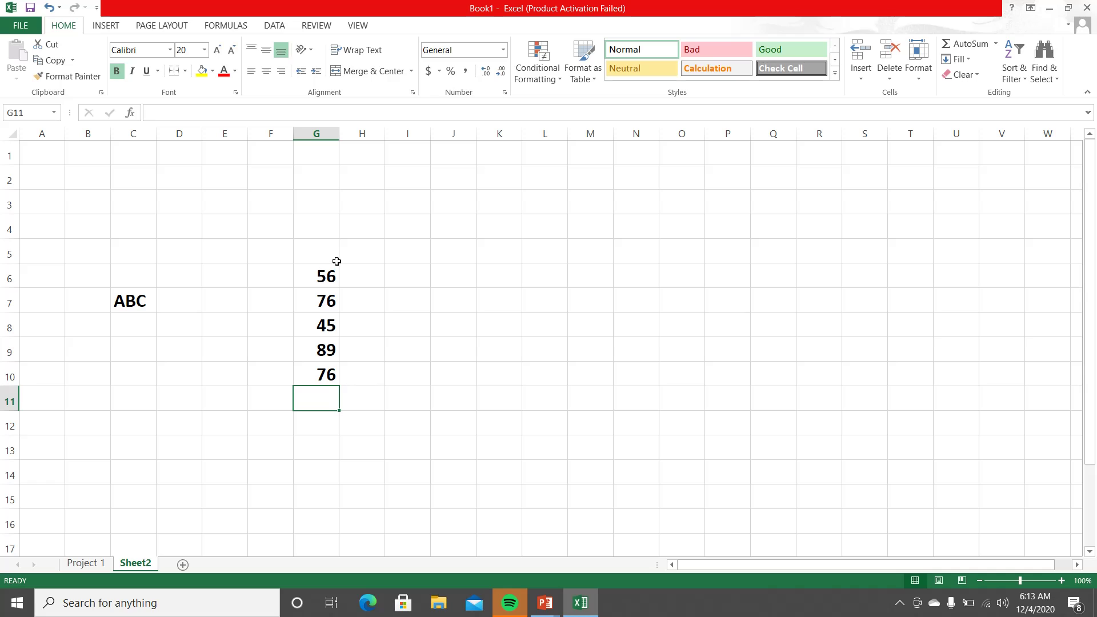
# - Copy the numbers in G6:G10 and paste them into column J starting at cell J6
pyautogui.moveTo(320, 275); pyautogui.dragTo(312, 371)
pyautogui.click(309, 279)
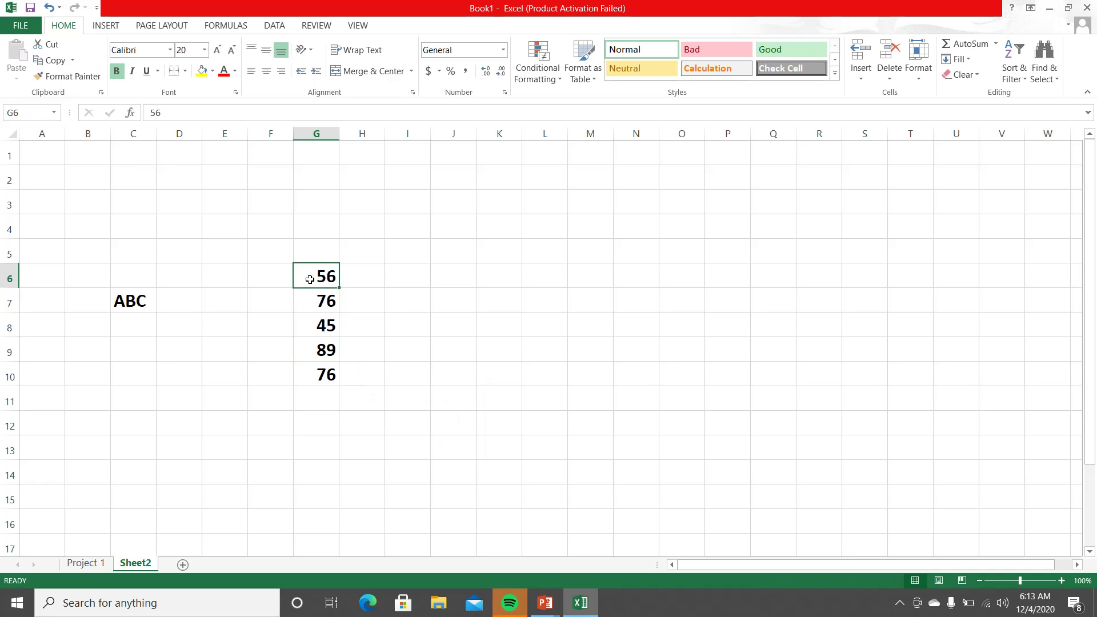
pyautogui.moveTo(320, 274); pyautogui.dragTo(316, 372)
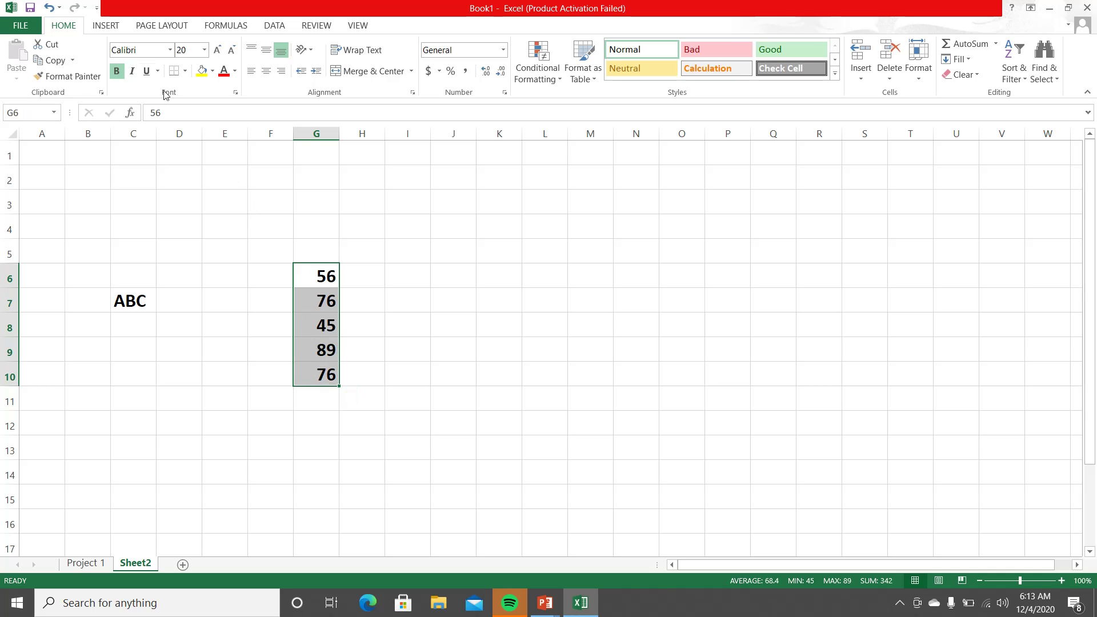
pyautogui.click(51, 62)
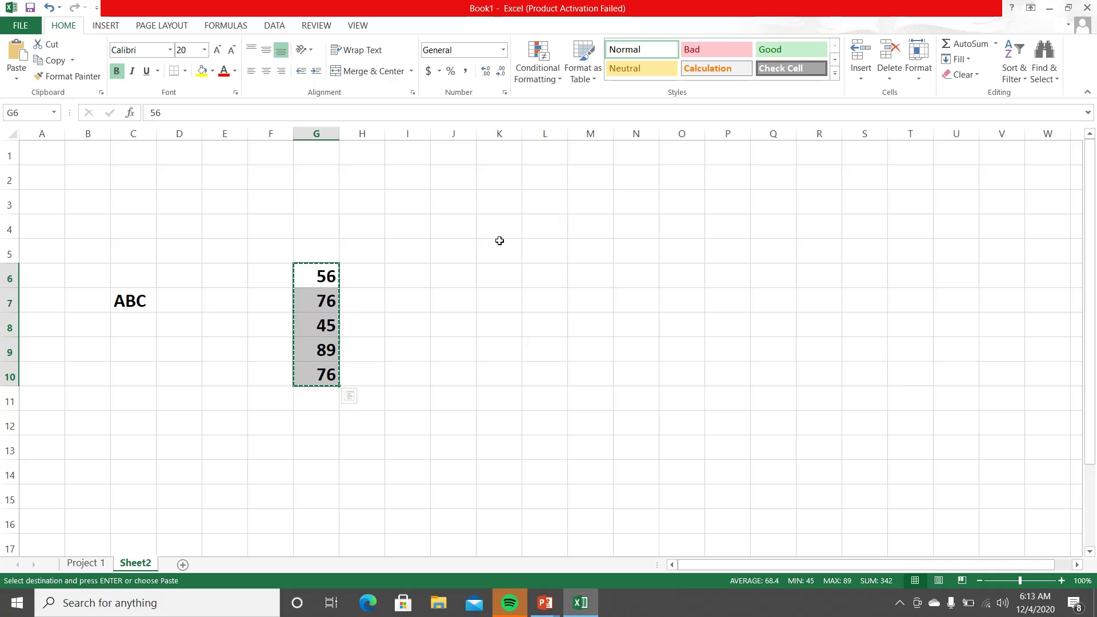
pyautogui.click(444, 271)
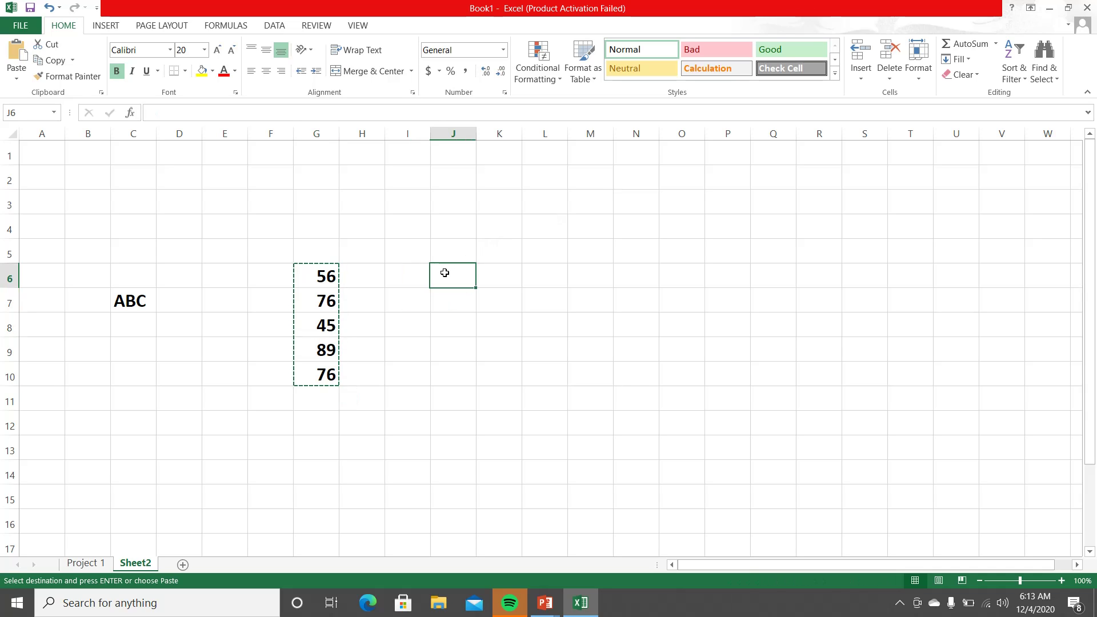
pyautogui.click(16, 54)
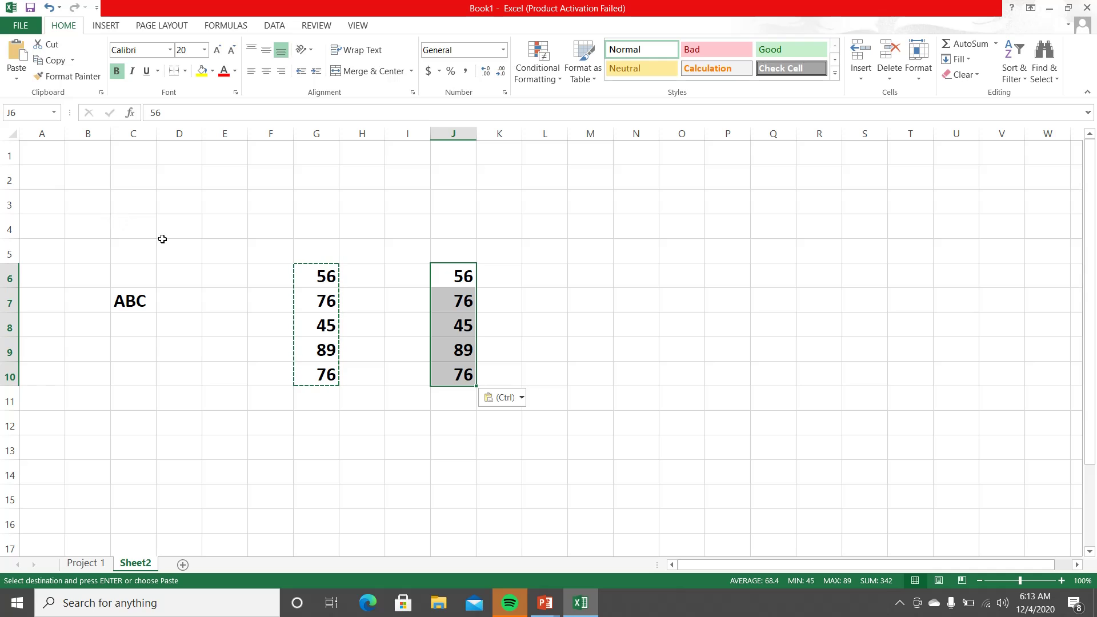
# - Cancel the active copy mode on G6:G10 by means of the on-screen keyboard, and close that keyboard
pyautogui.press('ctrl+super+o')
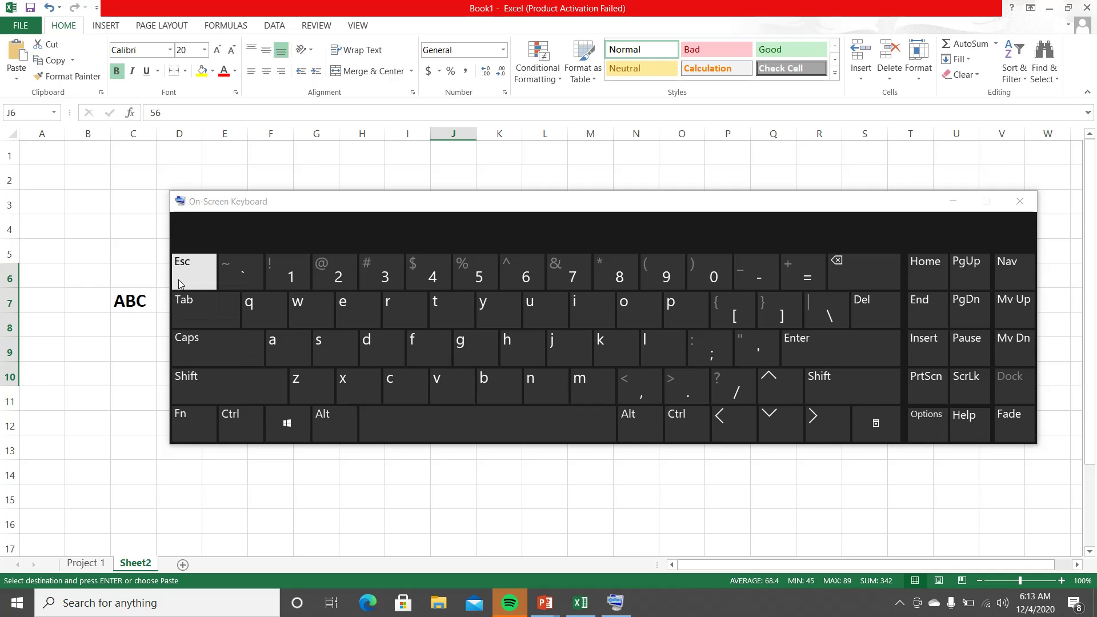
pyautogui.moveTo(417, 205); pyautogui.dragTo(384, 314)
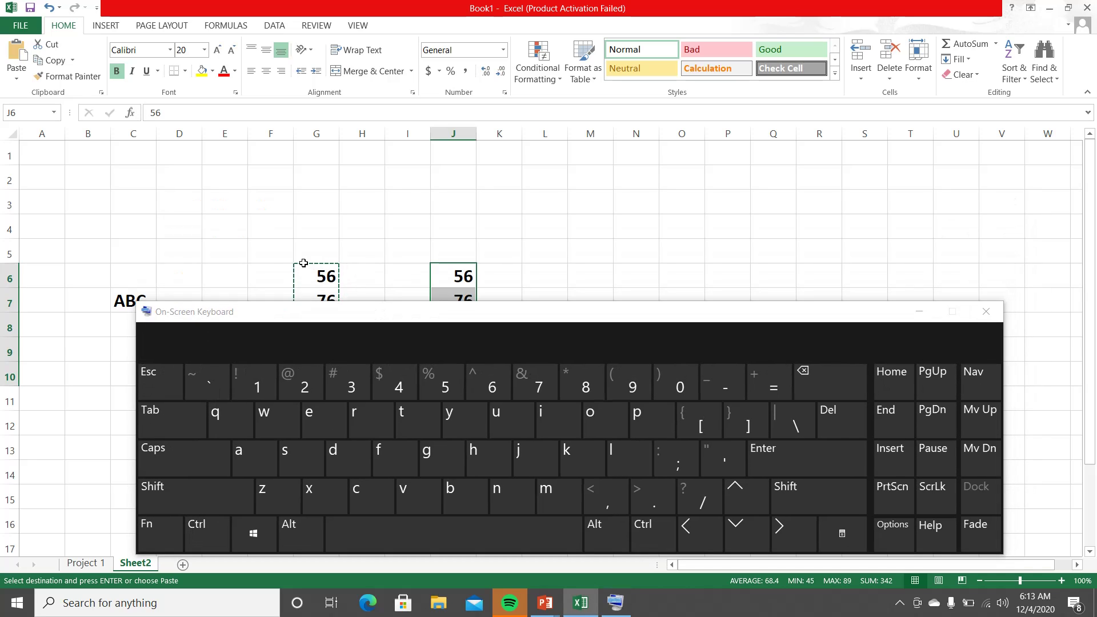
pyautogui.click(163, 377)
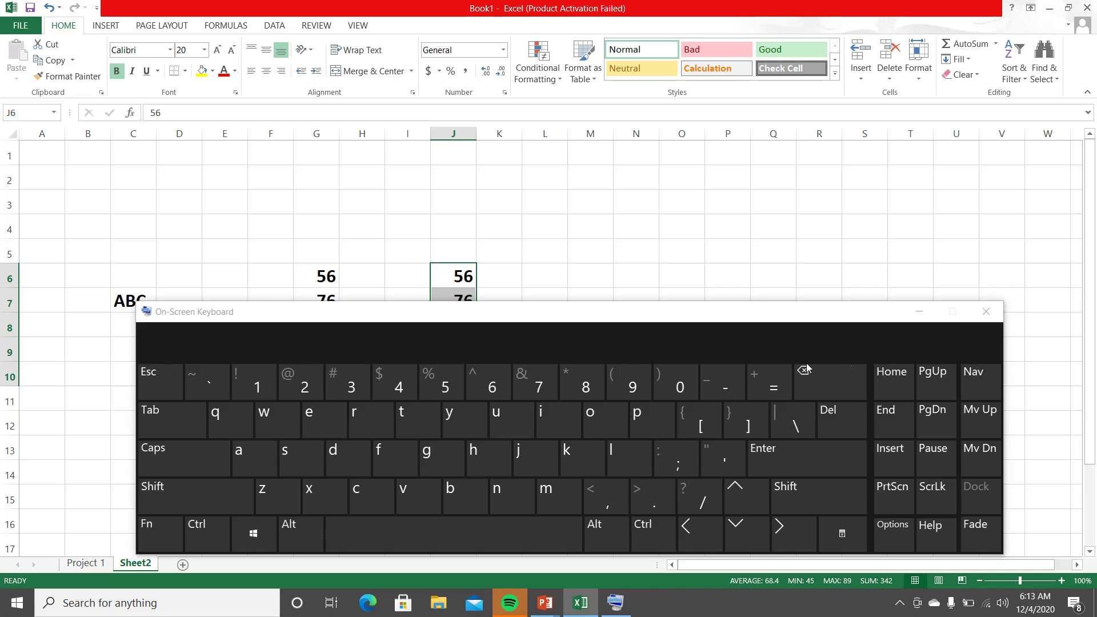
pyautogui.click(971, 317)
pyautogui.click(537, 325)
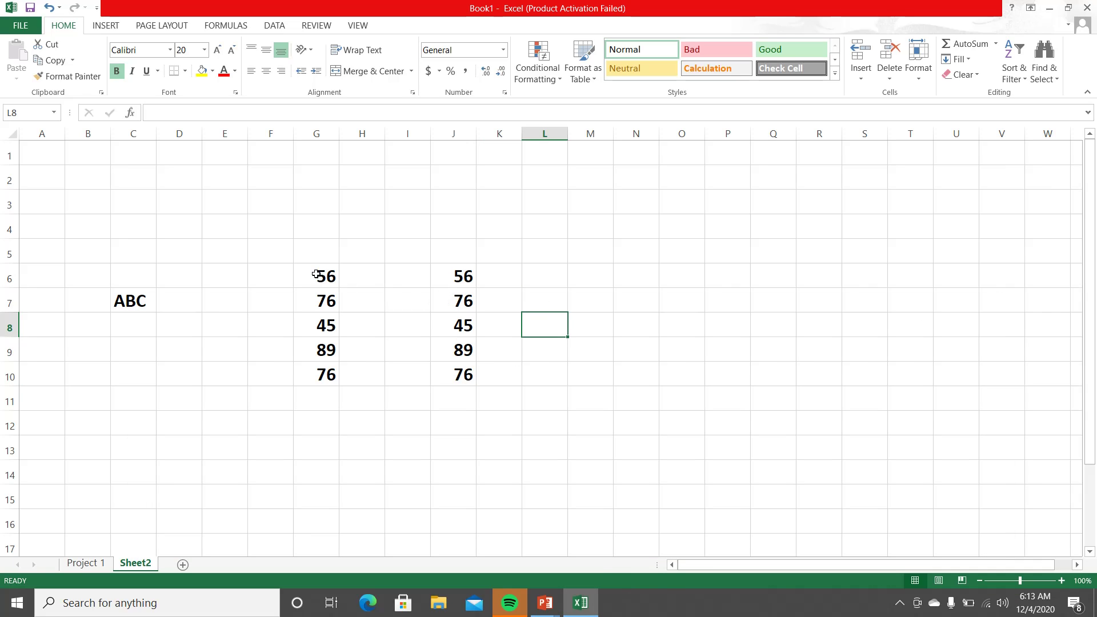
# - Format the numbers in G6:G10 with a red font colour and centre alignment
pyautogui.moveTo(316, 274); pyautogui.dragTo(311, 371)
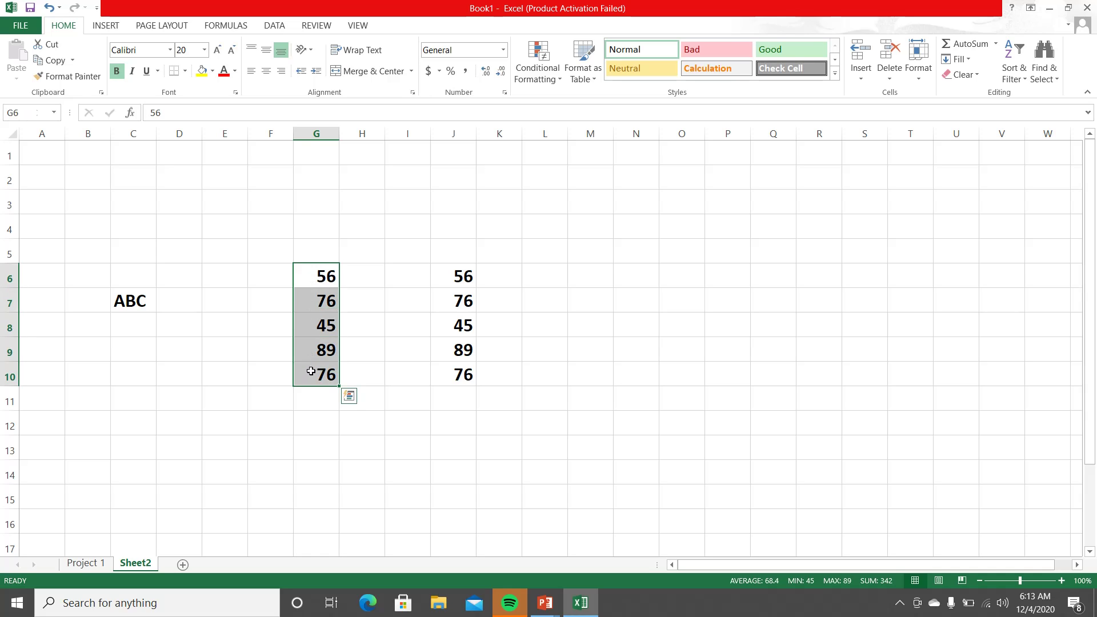
pyautogui.rightClick(315, 317)
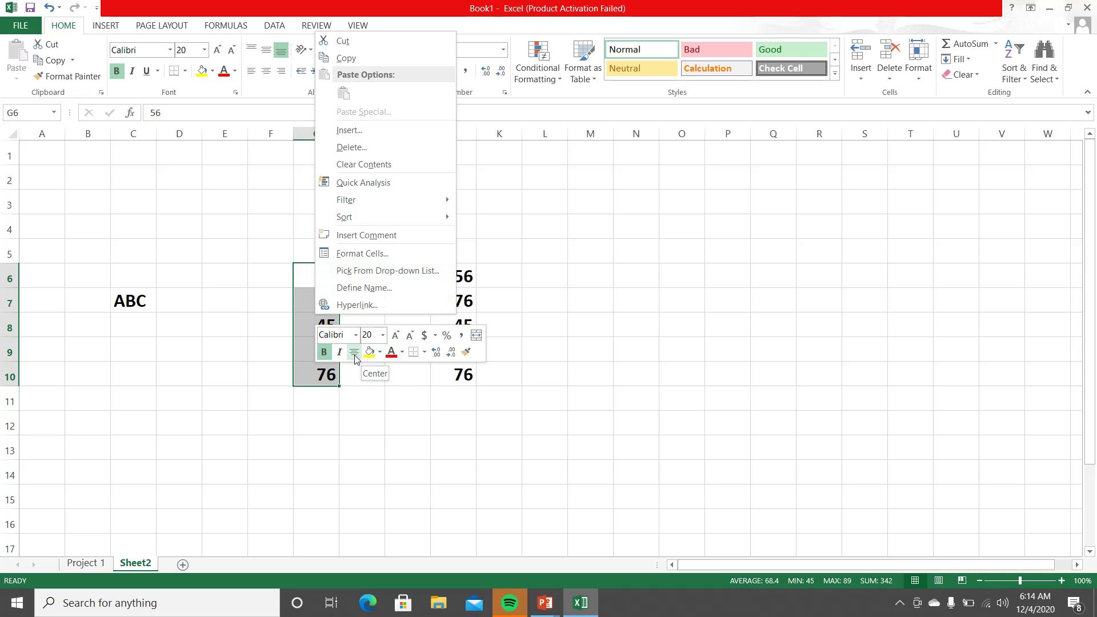
pyautogui.click(391, 353)
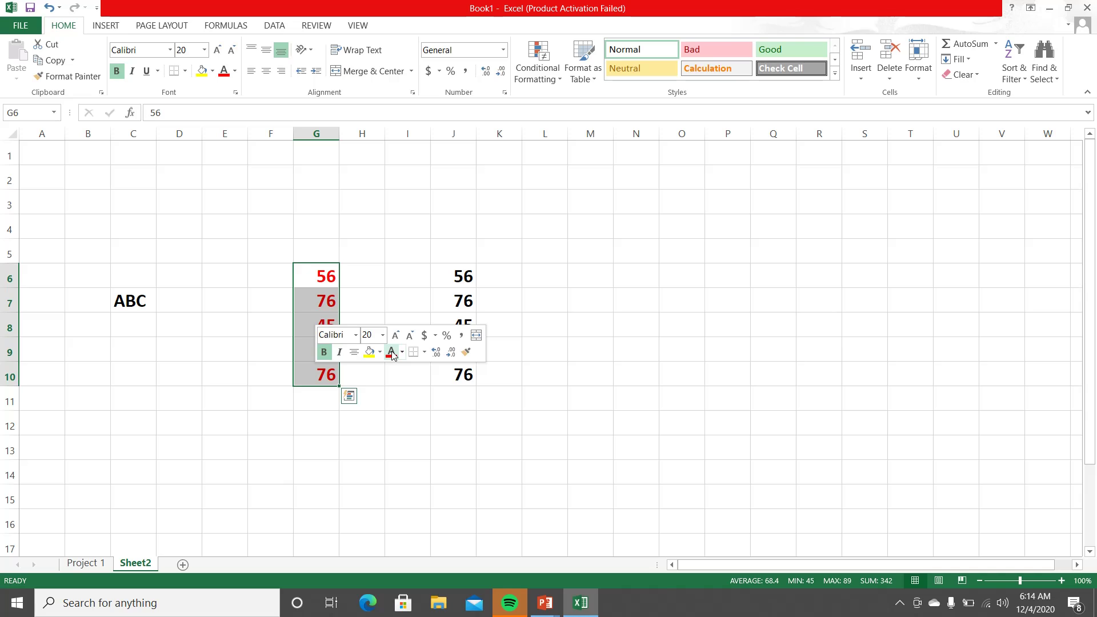
pyautogui.click(355, 352)
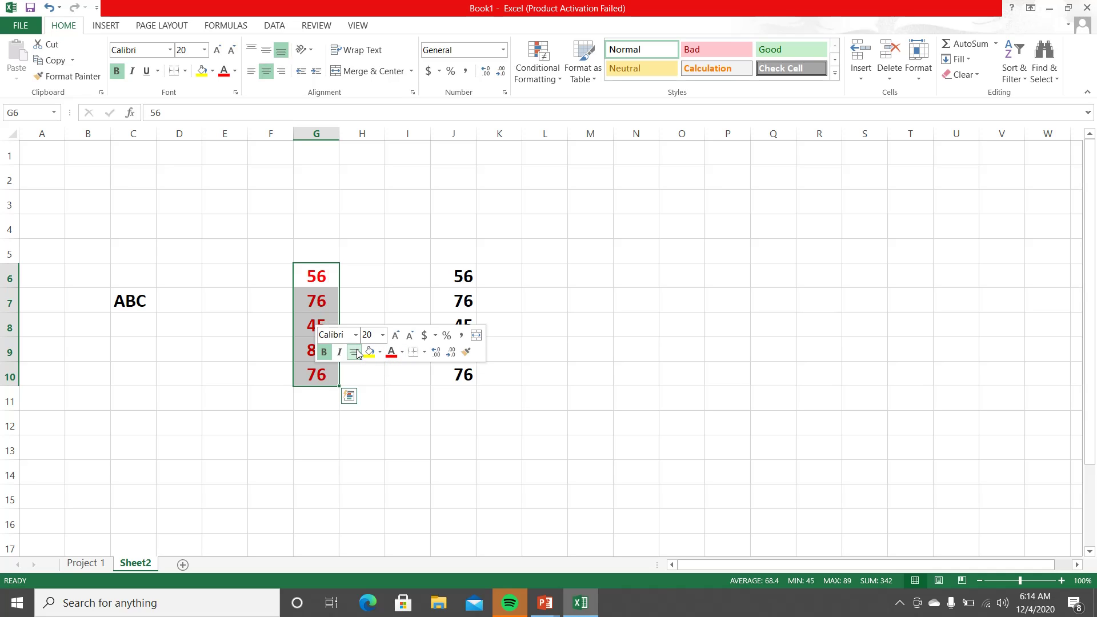
# - Copy the red centred numbers in G6:G10 with their formatting to column M starting at cell M6, and end copy mode
pyautogui.rightClick(323, 291)
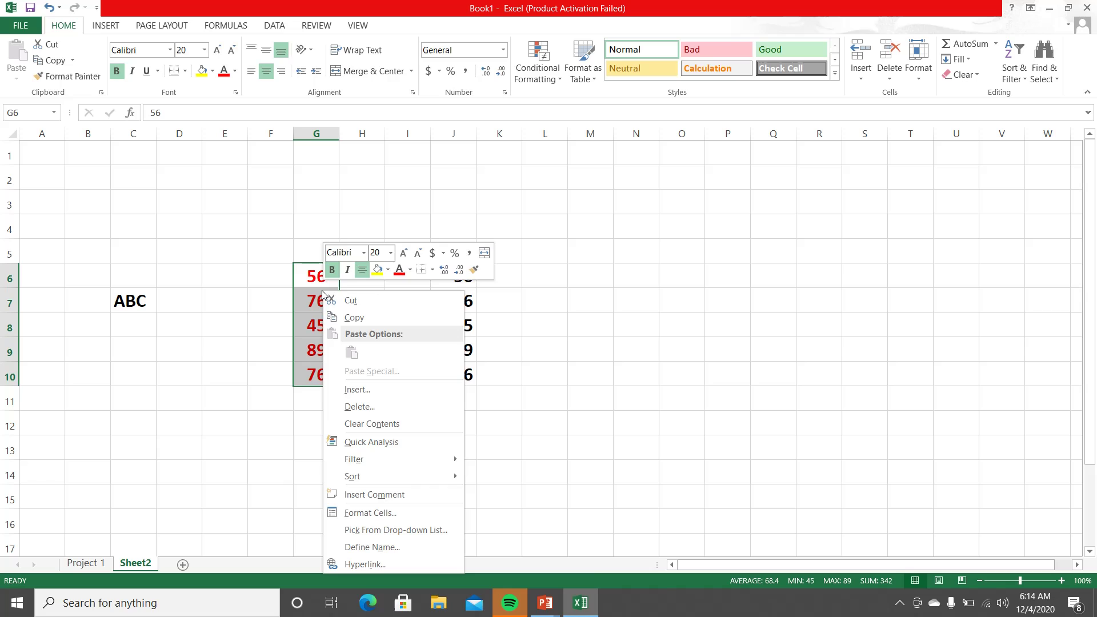
pyautogui.click(341, 320)
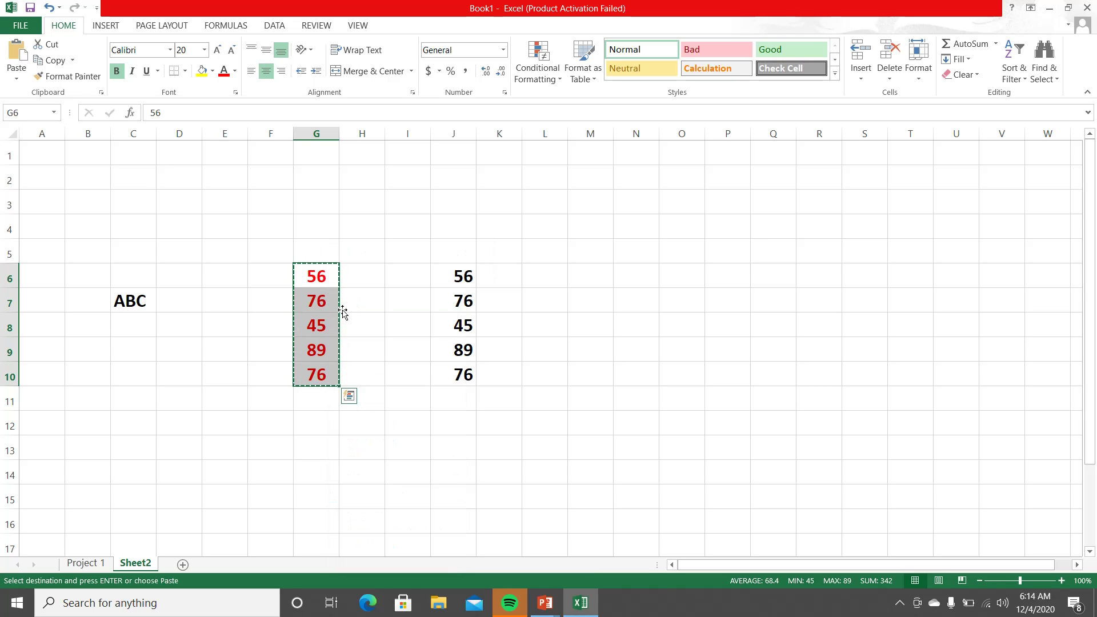
pyautogui.click(578, 274)
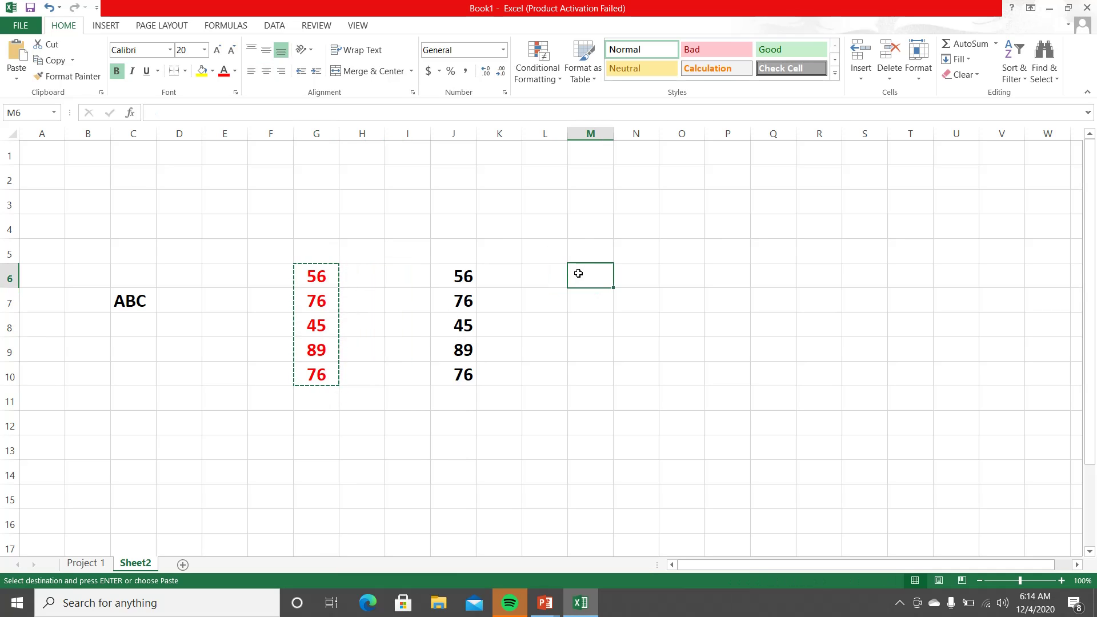
pyautogui.rightClick(579, 277)
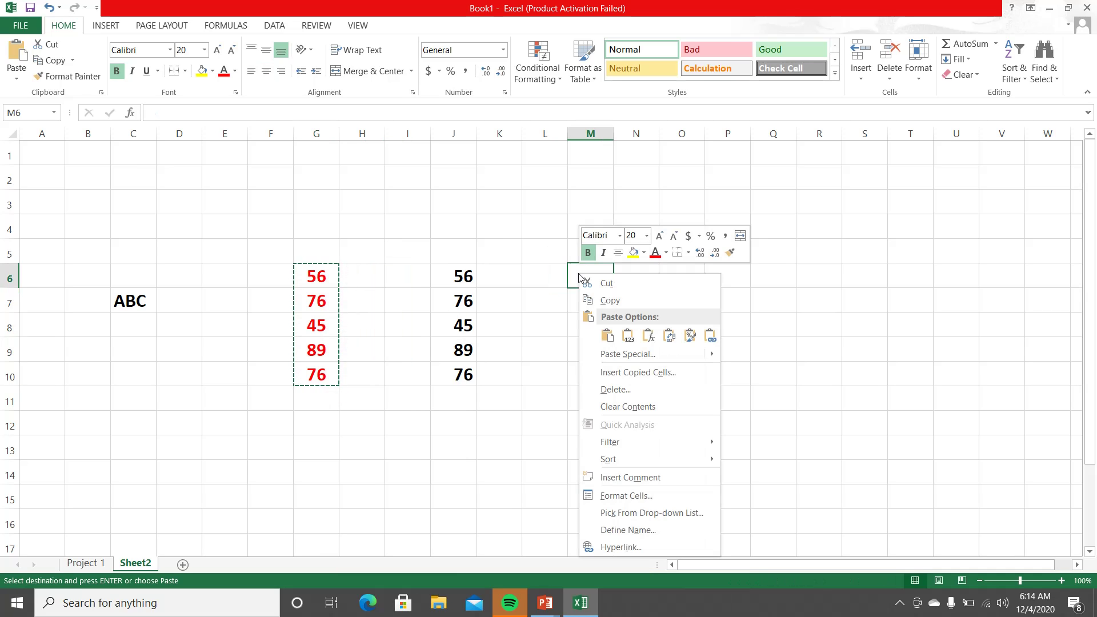
pyautogui.click(607, 335)
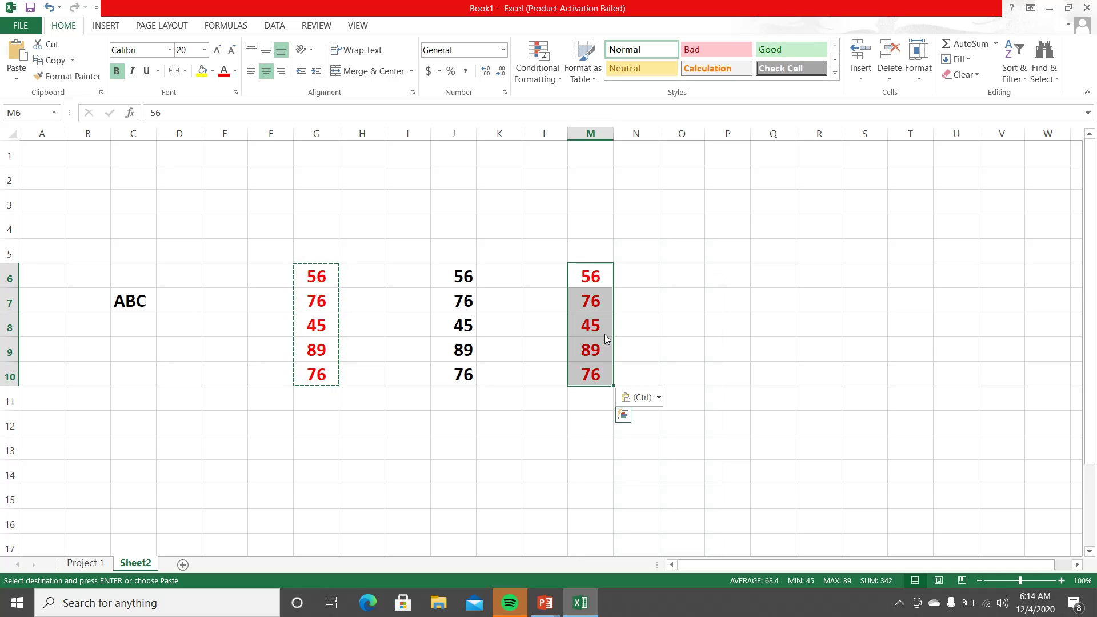
pyautogui.press('Escape')
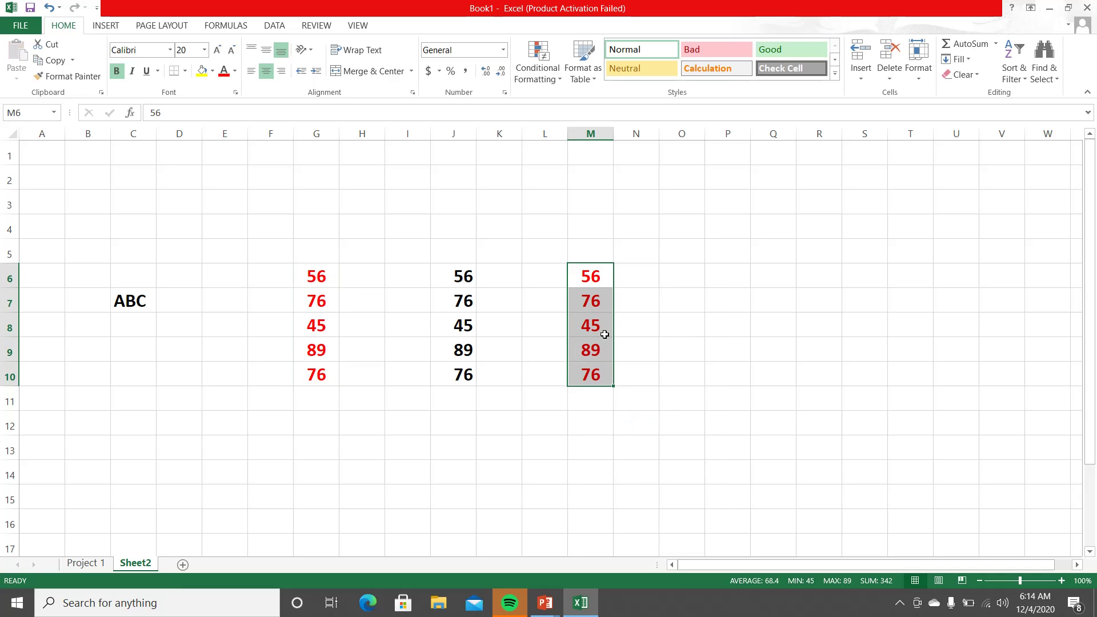
pyautogui.click(652, 324)
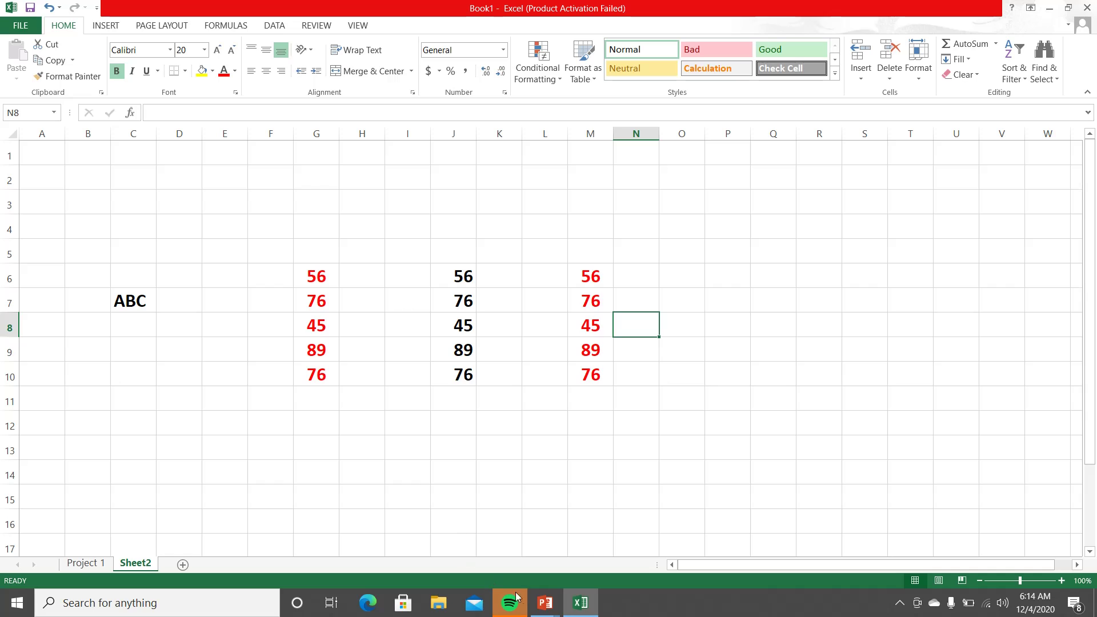
# - Switch to the PowerPoint slide show and underline the Absolute Cell Addressing key phrases in red: row, column identifiers, ($), automatically and "F4"
pyautogui.moveTo(544, 604)
pyautogui.click(620, 528)
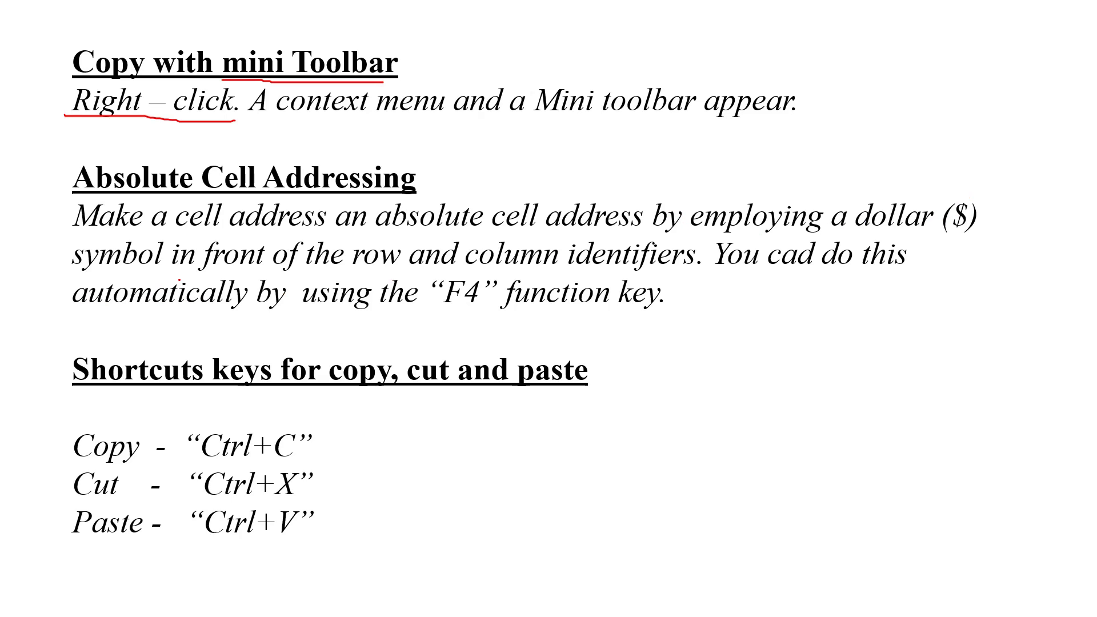
pyautogui.moveTo(204, 273); pyautogui.dragTo(393, 264)
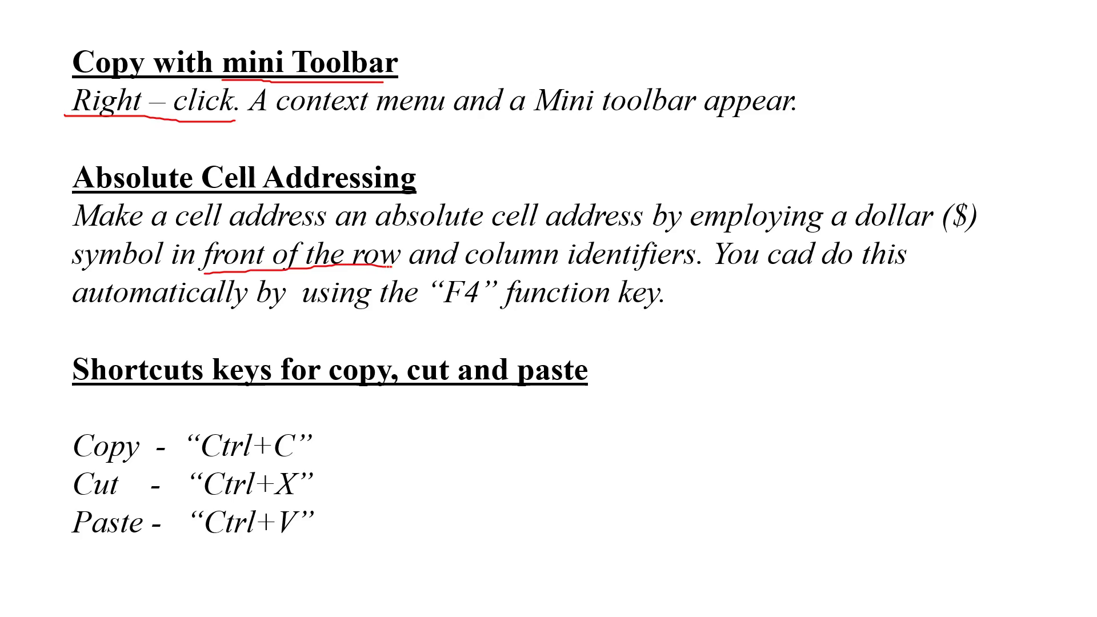
pyautogui.moveTo(470, 261); pyautogui.dragTo(668, 264)
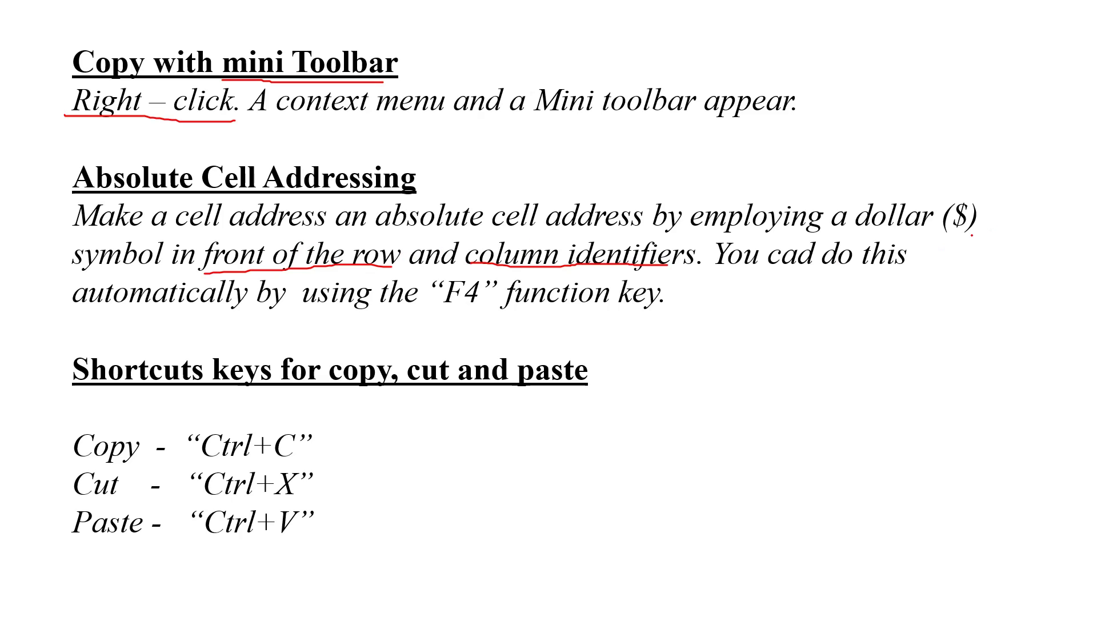
pyautogui.moveTo(935, 241); pyautogui.dragTo(965, 240)
pyautogui.moveTo(91, 304); pyautogui.dragTo(183, 304)
pyautogui.moveTo(429, 310); pyautogui.dragTo(474, 306)
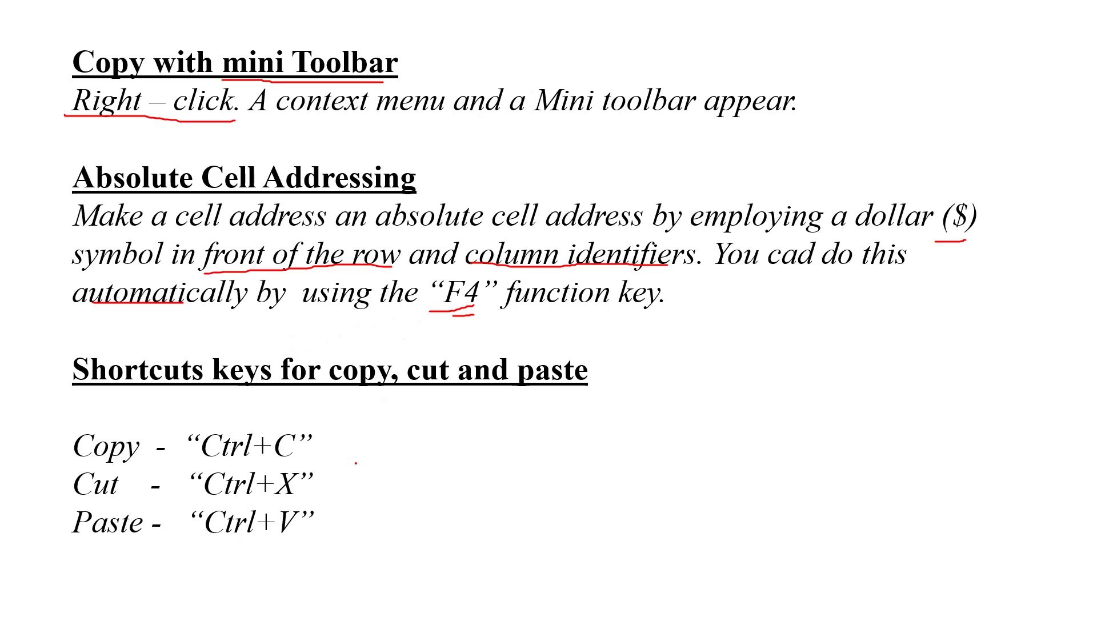
# - Switch to the Excel workbook and enter 65, 67, 23, 90 and 76 in cells H6 to H10
pyautogui.press('super')
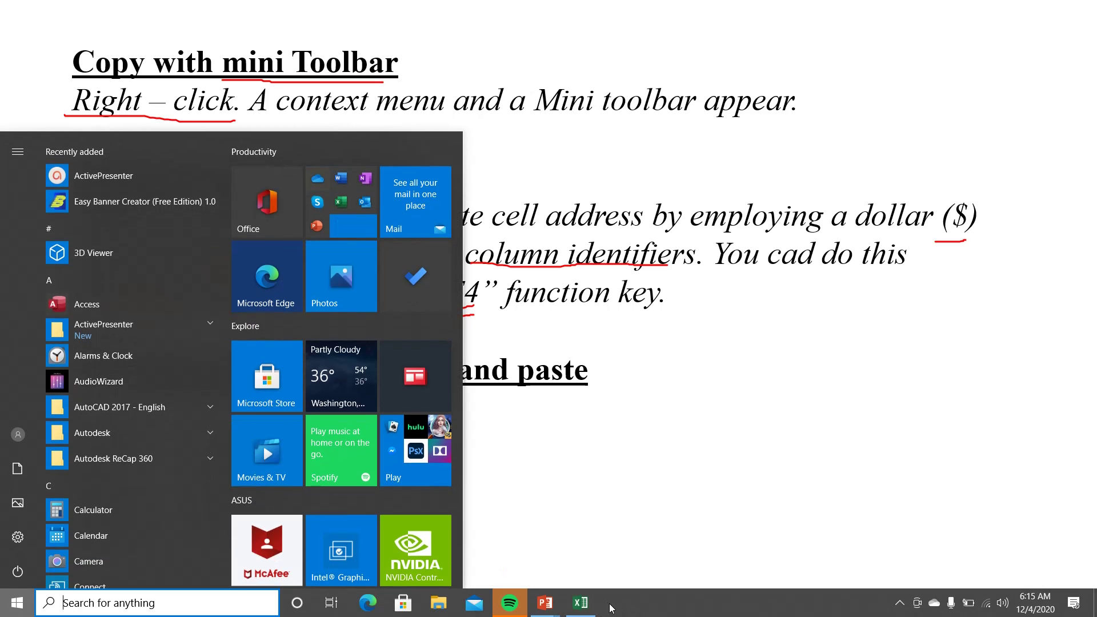
pyautogui.click(581, 603)
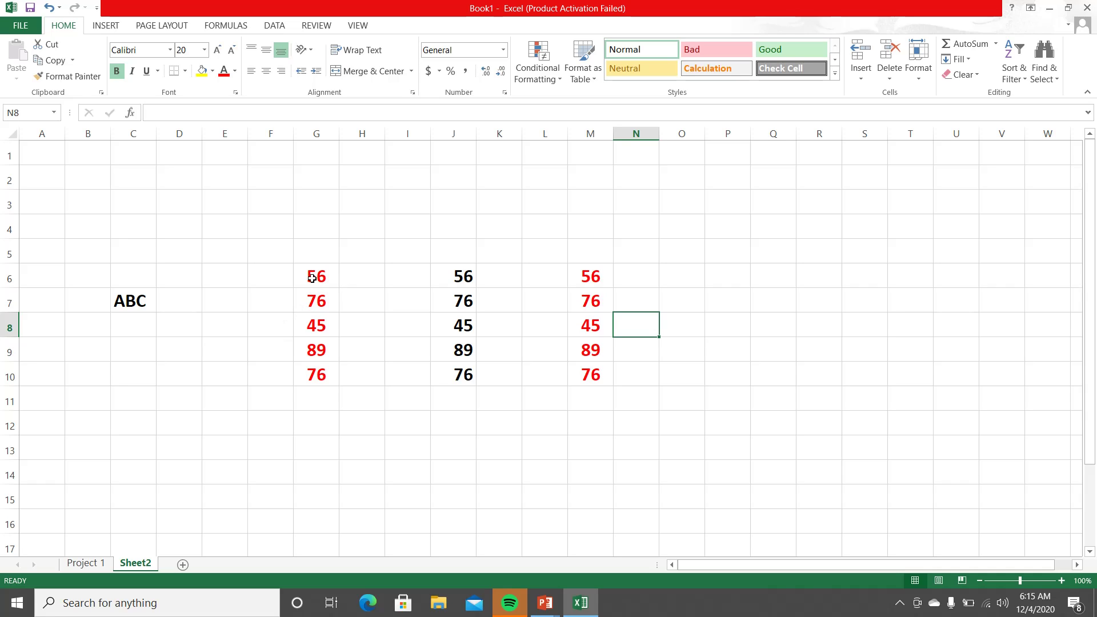
pyautogui.click(373, 277)
pyautogui.write('65')
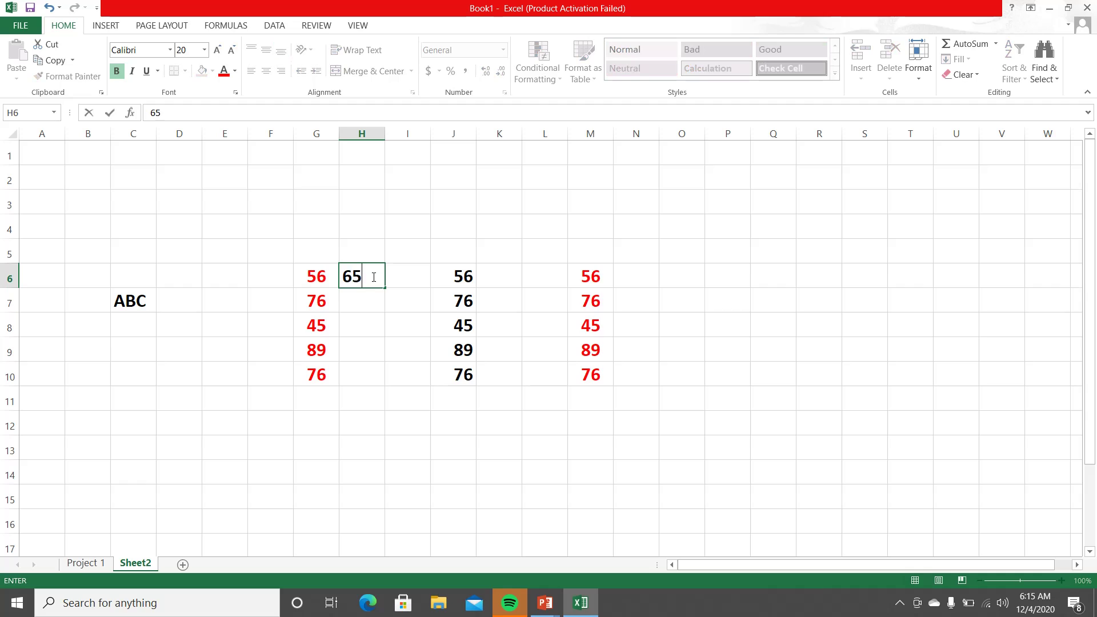
pyautogui.press('Return')
pyautogui.write('65')
pyautogui.press('Return')
pyautogui.write('65')
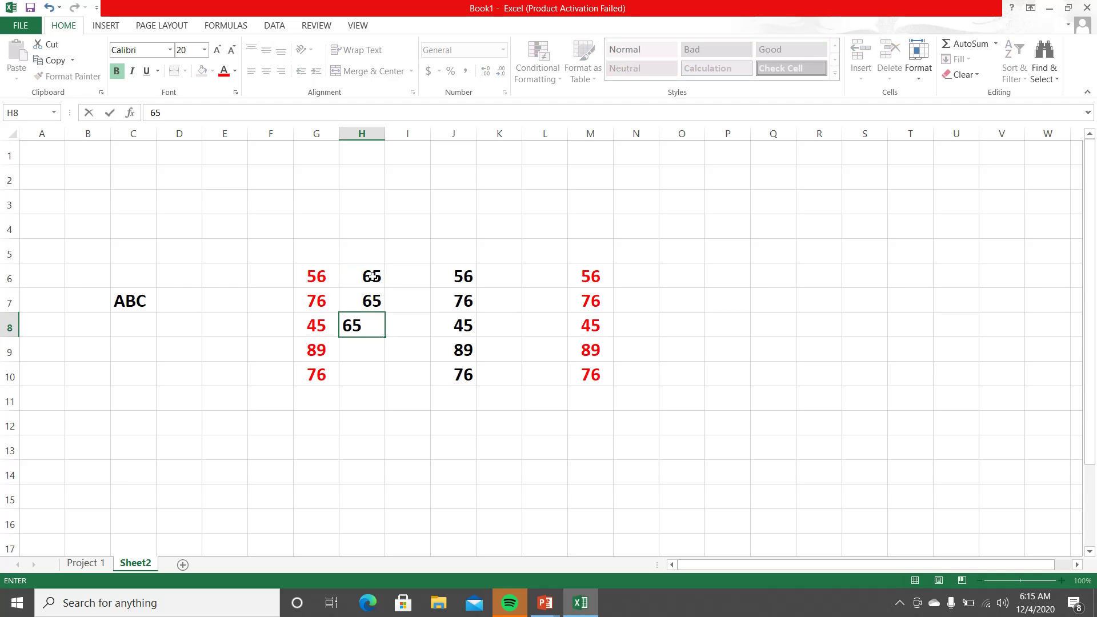
pyautogui.press('Up')
pyautogui.write('67')
pyautogui.press('Return')
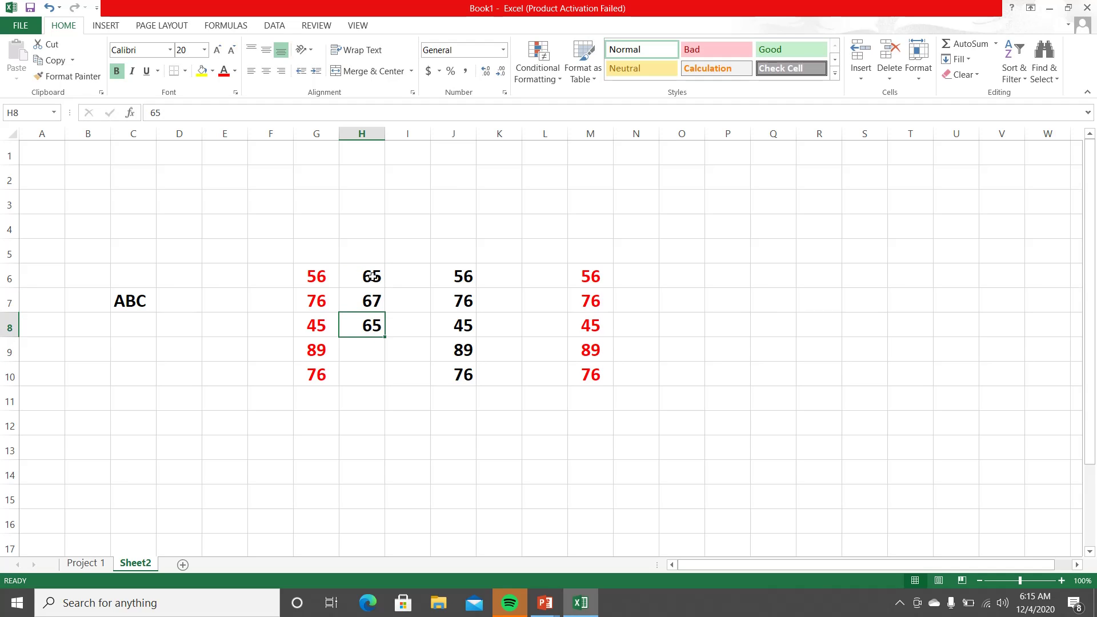
pyautogui.write('23')
pyautogui.press('Return')
pyautogui.write('90')
pyautogui.press('Return')
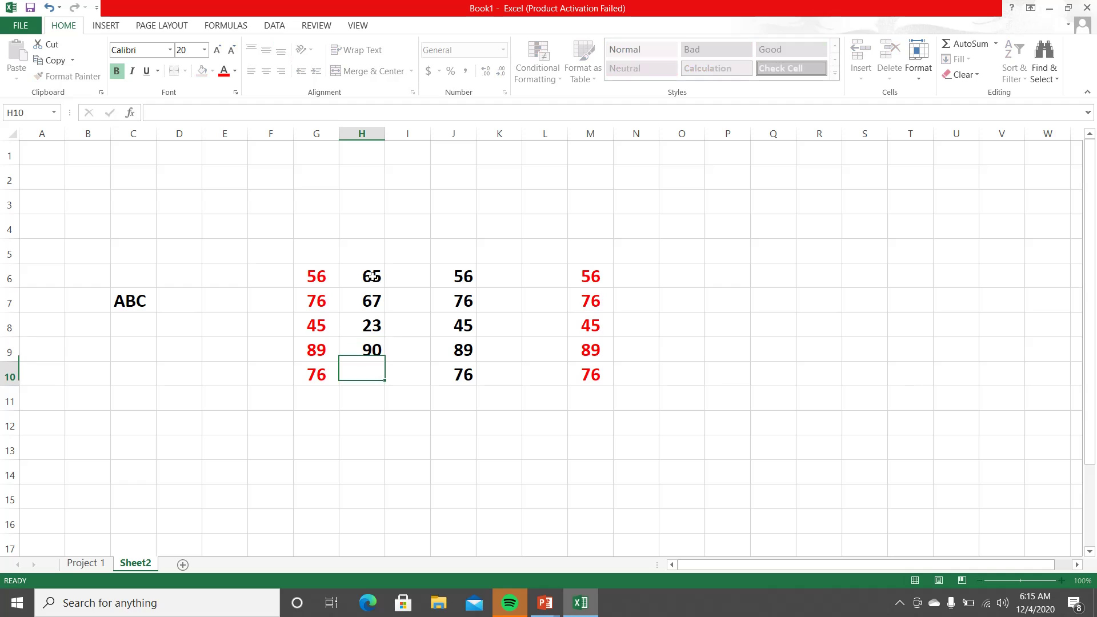
pyautogui.write('76')
pyautogui.press('Return')
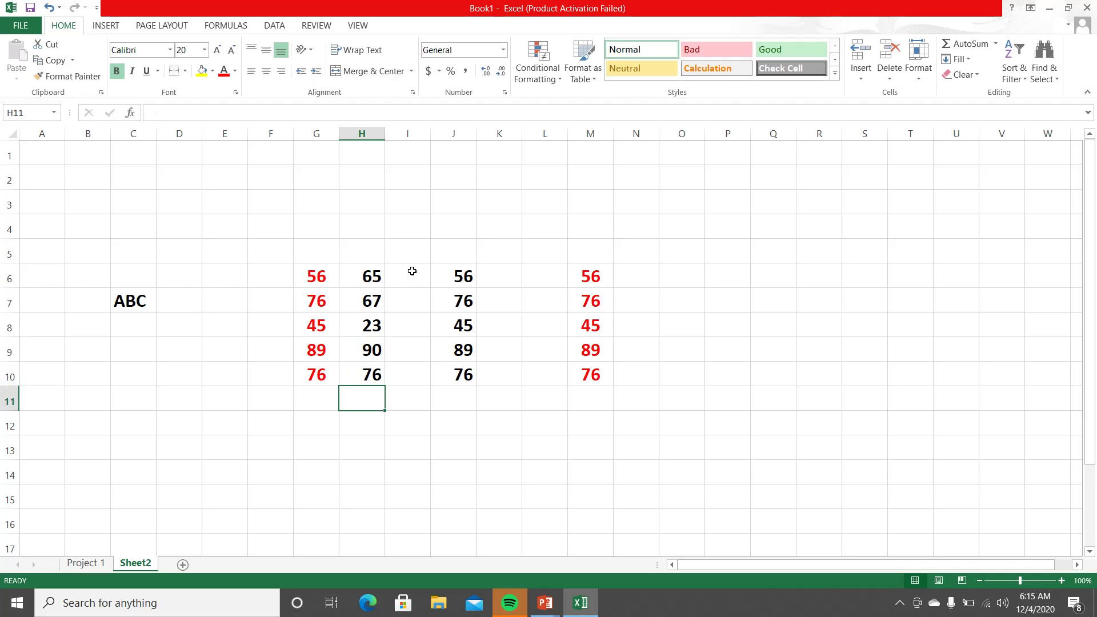
# - Delete the copied numbers in J6:M11 and the text ABC in cell C7
pyautogui.moveTo(460, 275); pyautogui.dragTo(599, 390)
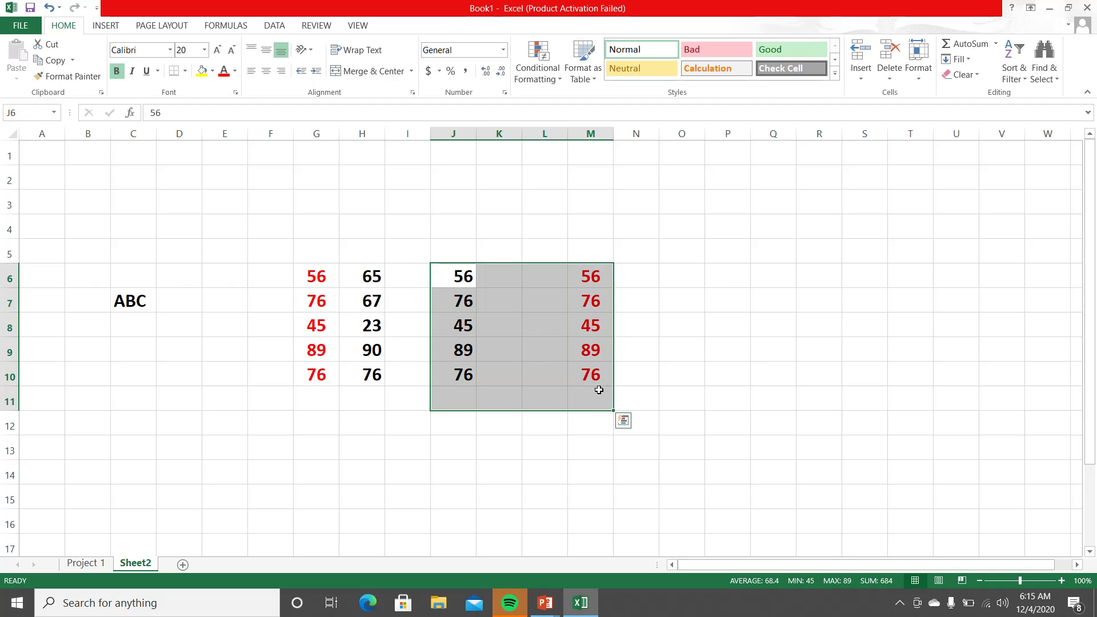
pyautogui.press('Delete')
pyautogui.click(118, 307)
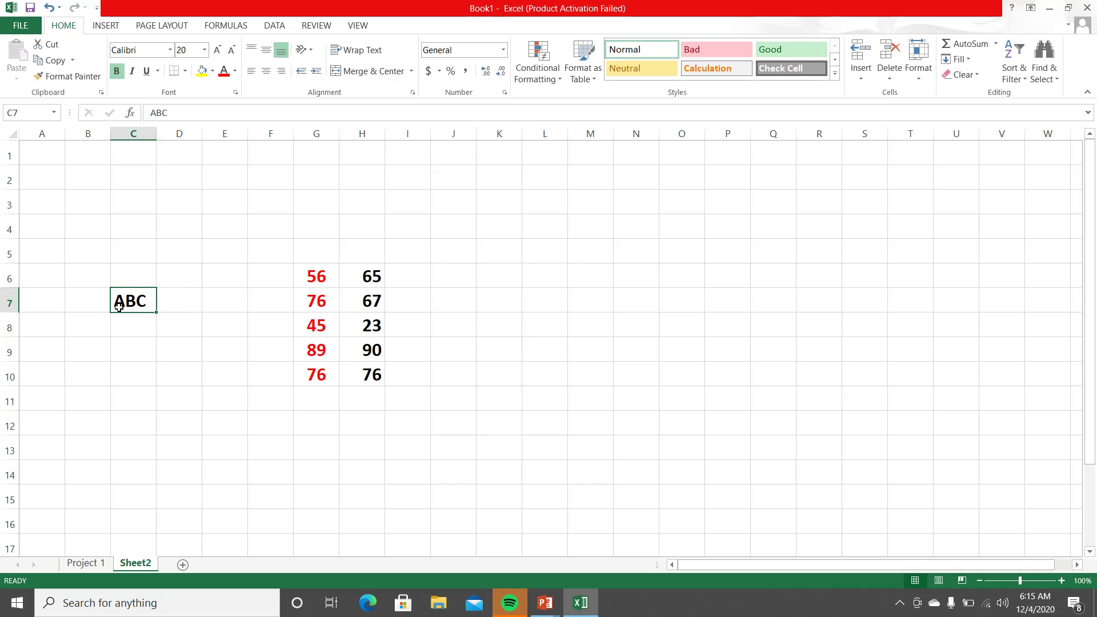
pyautogui.press('Delete')
# - Enter the relative formula =G6+G7+G8+G9+G10 in cell G12 and fill it across to H12
pyautogui.click(312, 421)
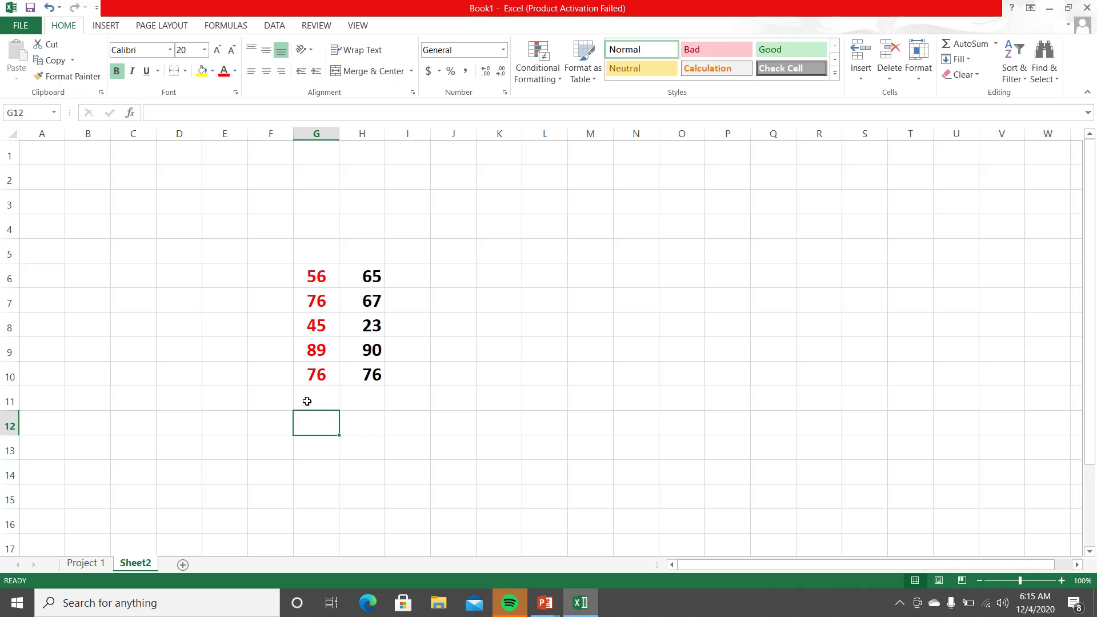
pyautogui.write('=')
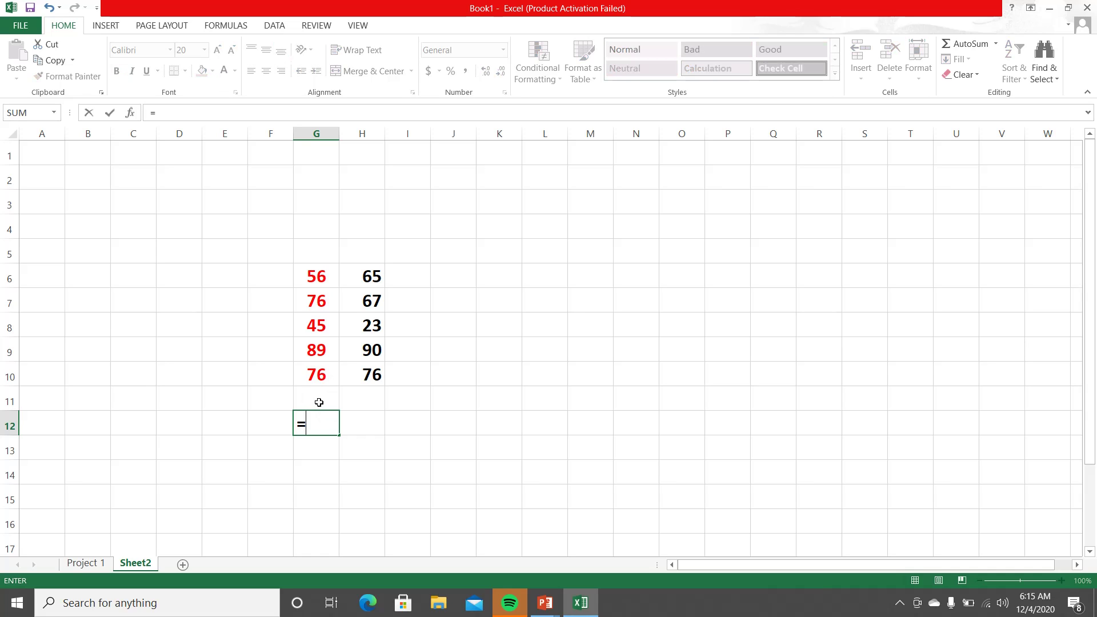
pyautogui.click(319, 279)
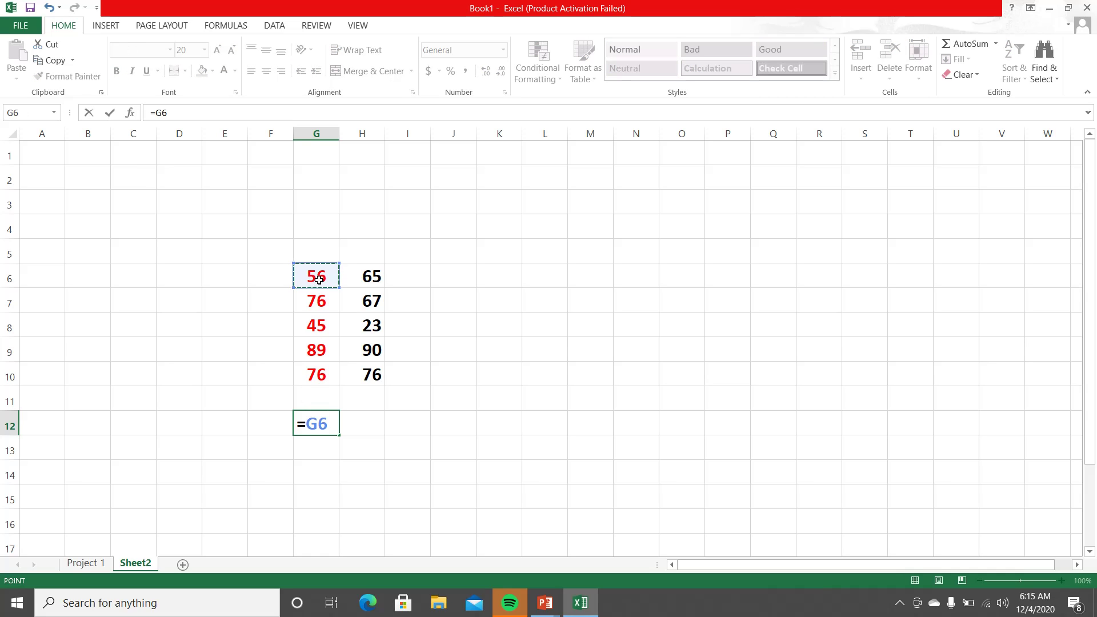
pyautogui.write('+')
pyautogui.click(317, 301)
pyautogui.write('+')
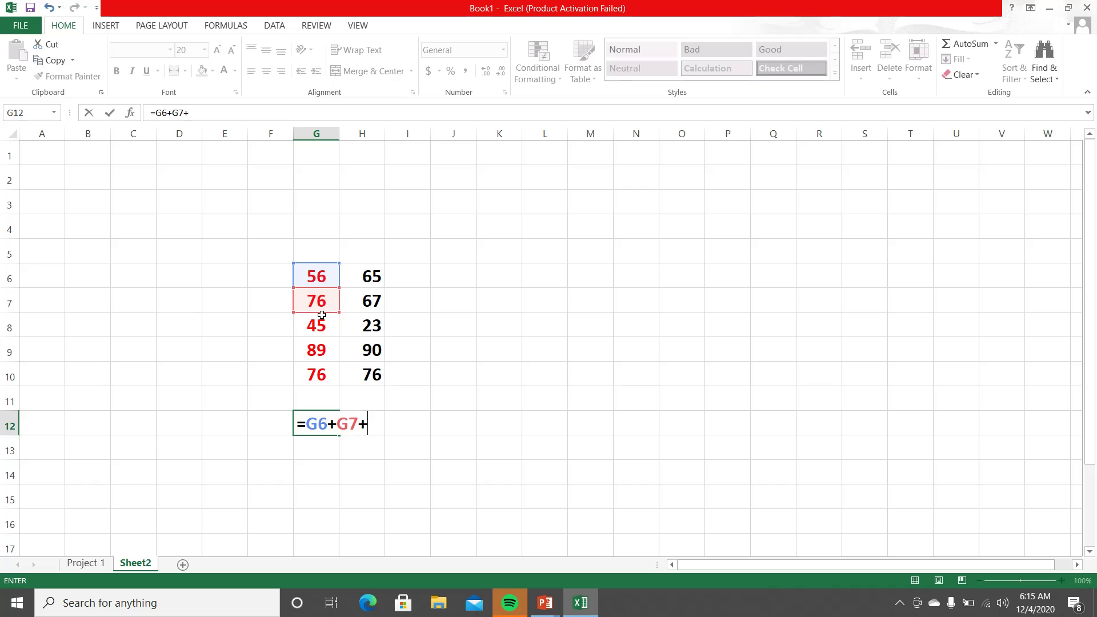
pyautogui.click(321, 326)
pyautogui.write('+')
pyautogui.click(320, 350)
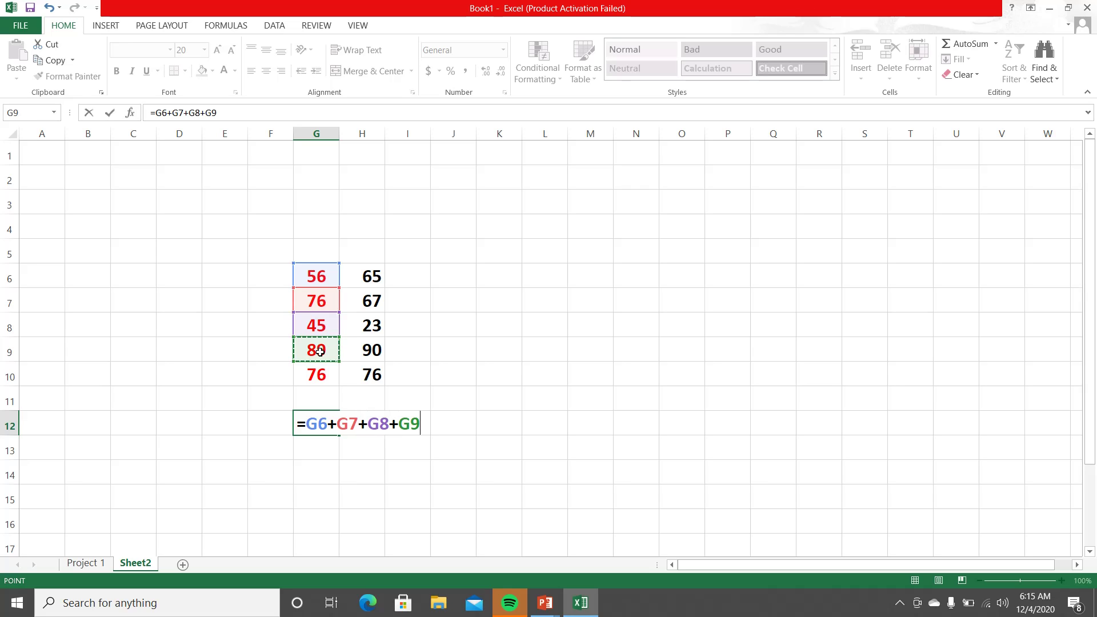
pyautogui.write('+')
pyautogui.click(320, 375)
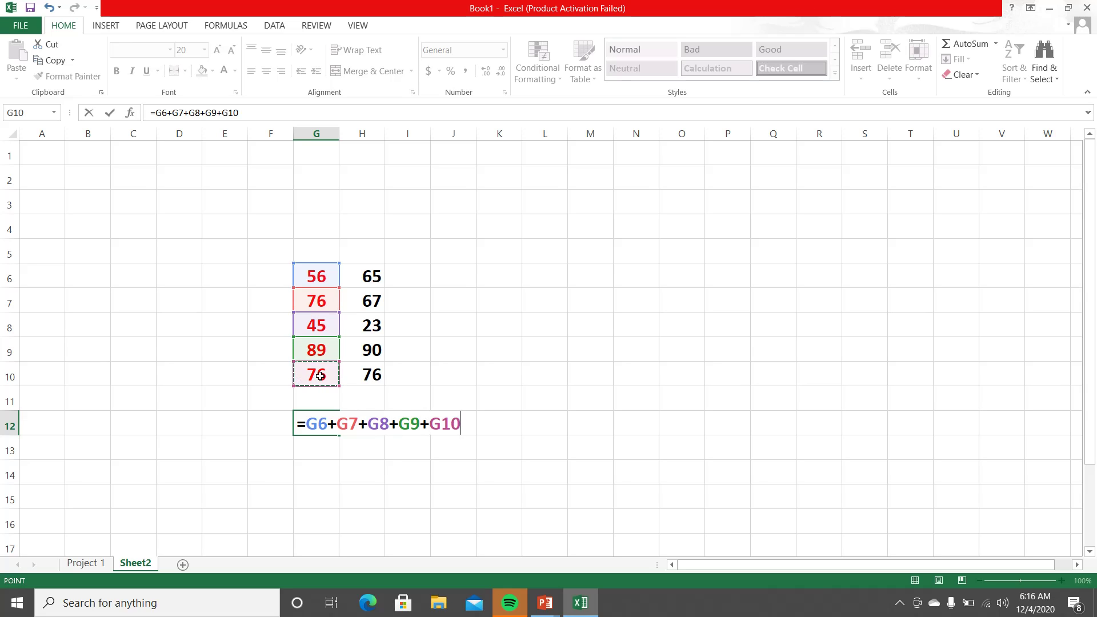
pyautogui.press('Return')
pyautogui.click(329, 428)
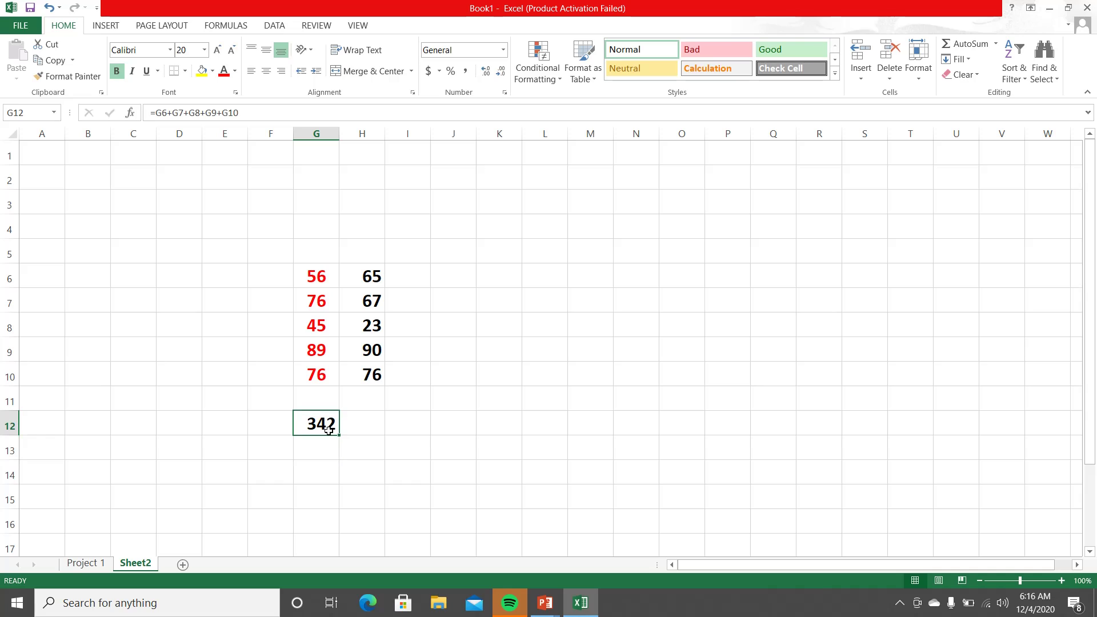
pyautogui.moveTo(340, 437); pyautogui.dragTo(371, 424)
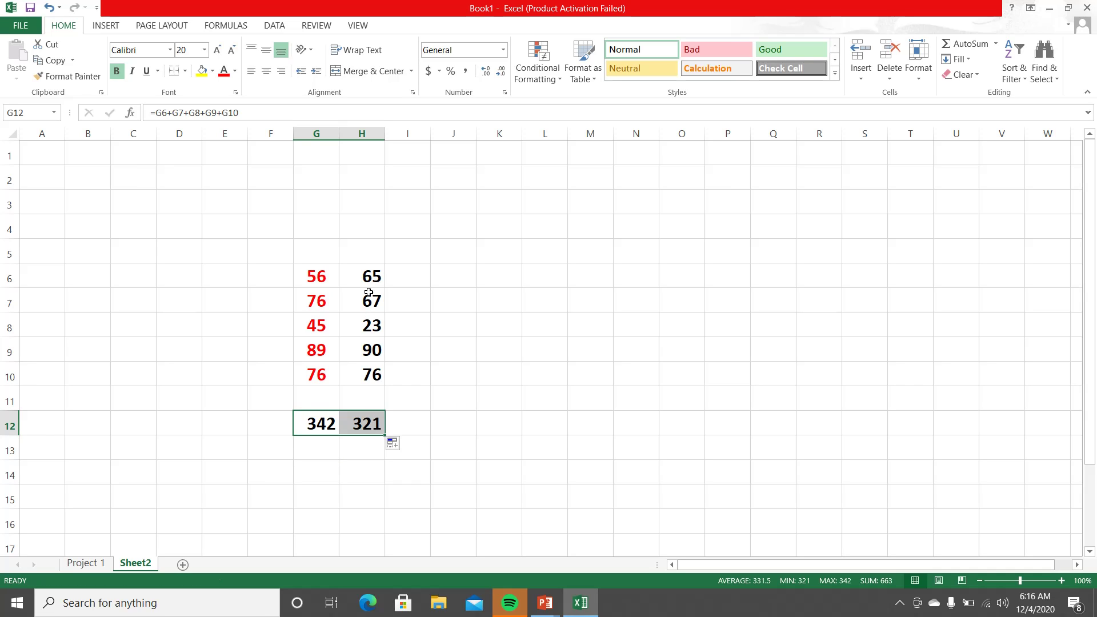
# - Examine the formulas in G12 and H12 to compare their cell references, leaving both cells unedited
pyautogui.doubleClick(311, 422)
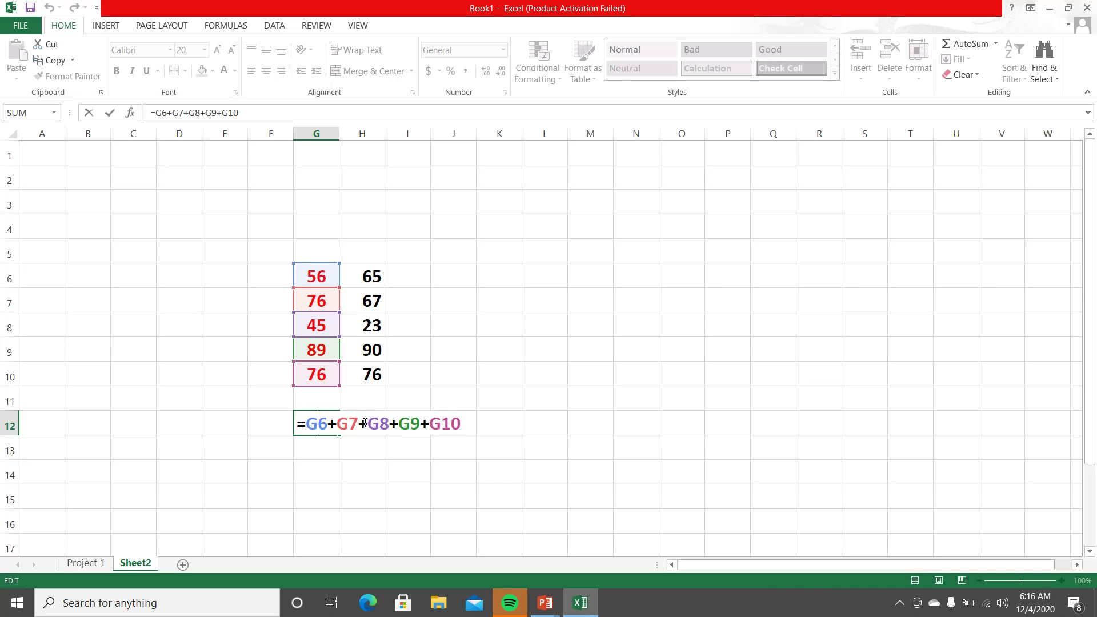
pyautogui.press('Return')
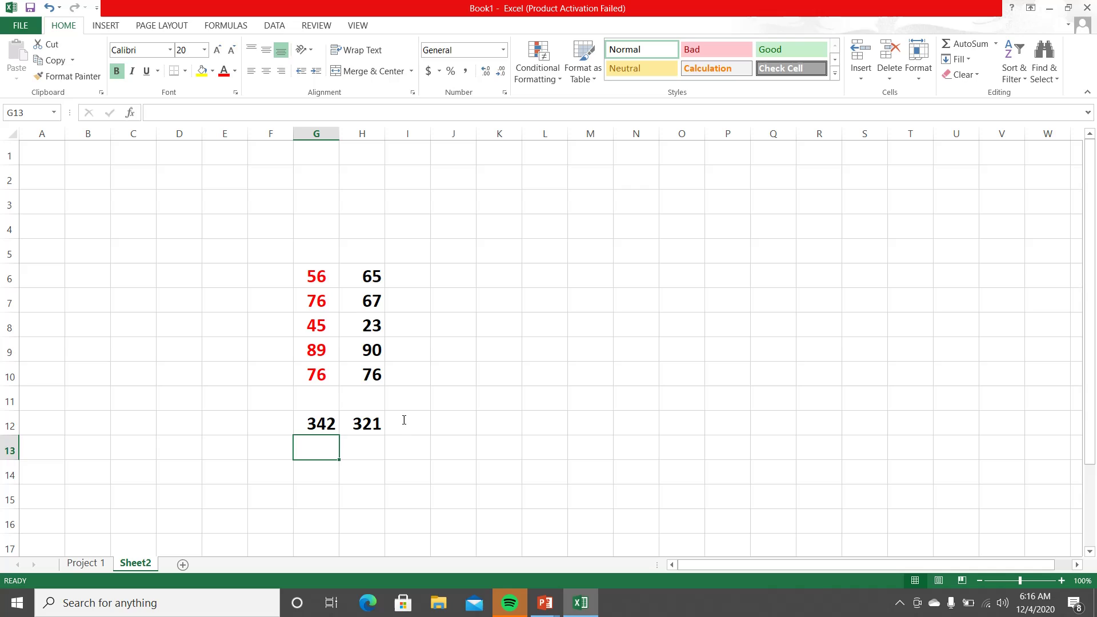
pyautogui.doubleClick(373, 422)
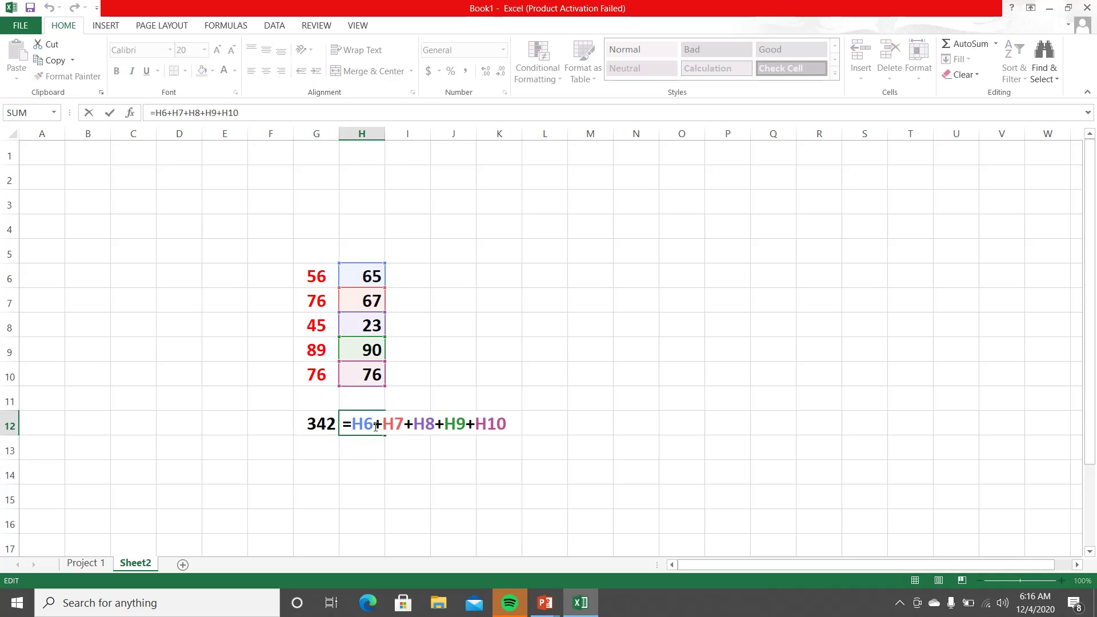
pyautogui.press('Return')
pyautogui.click(322, 423)
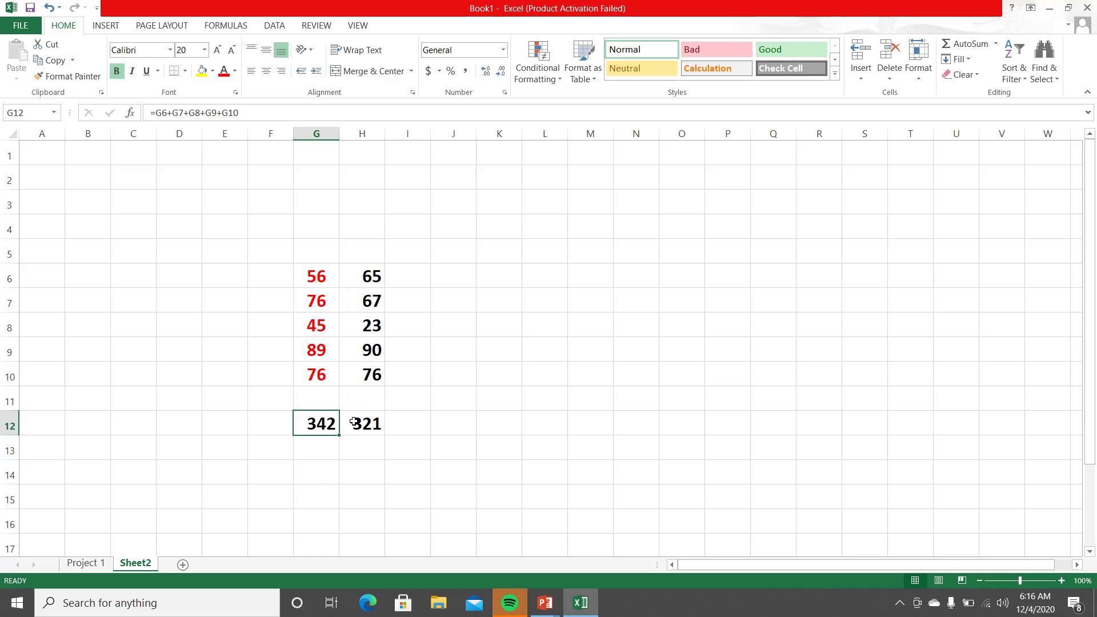
pyautogui.doubleClick(329, 426)
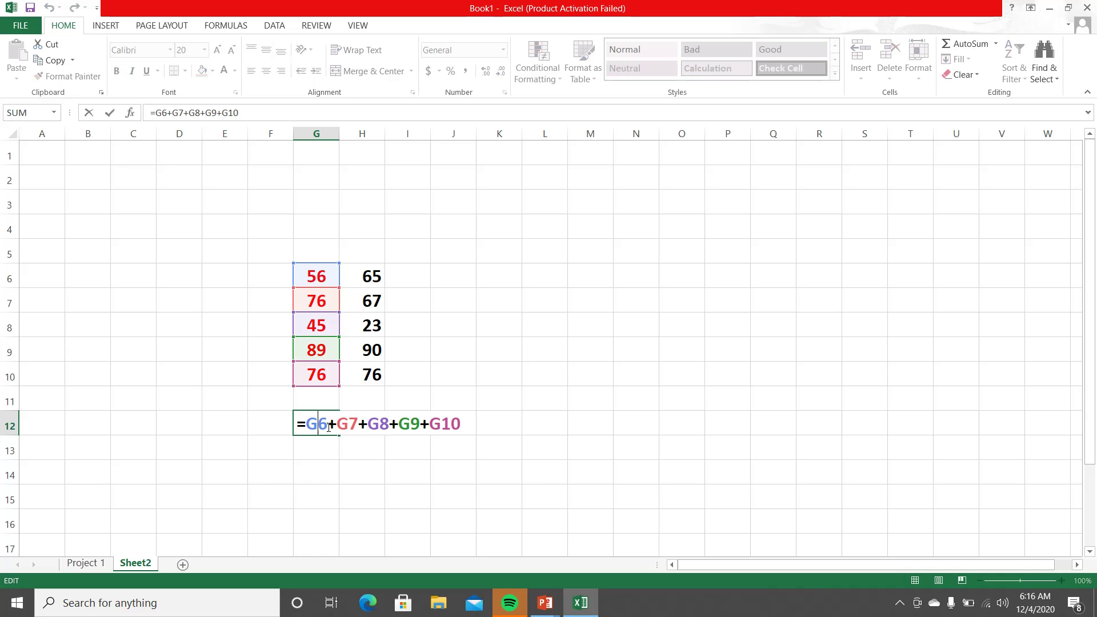
pyautogui.press('Escape')
pyautogui.doubleClick(357, 425)
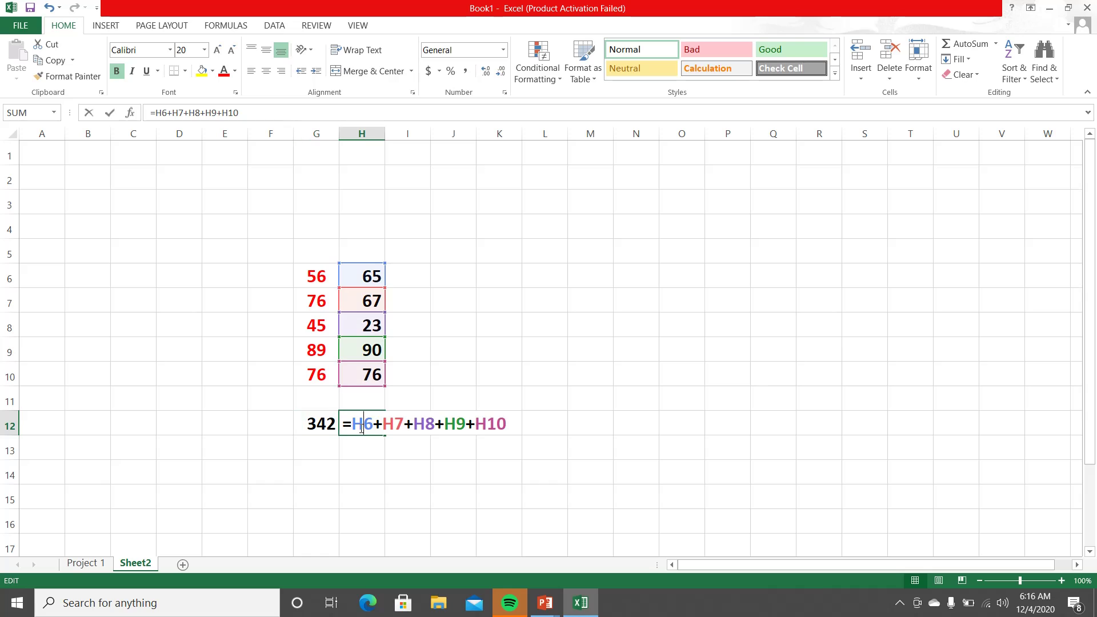
pyautogui.press('Escape')
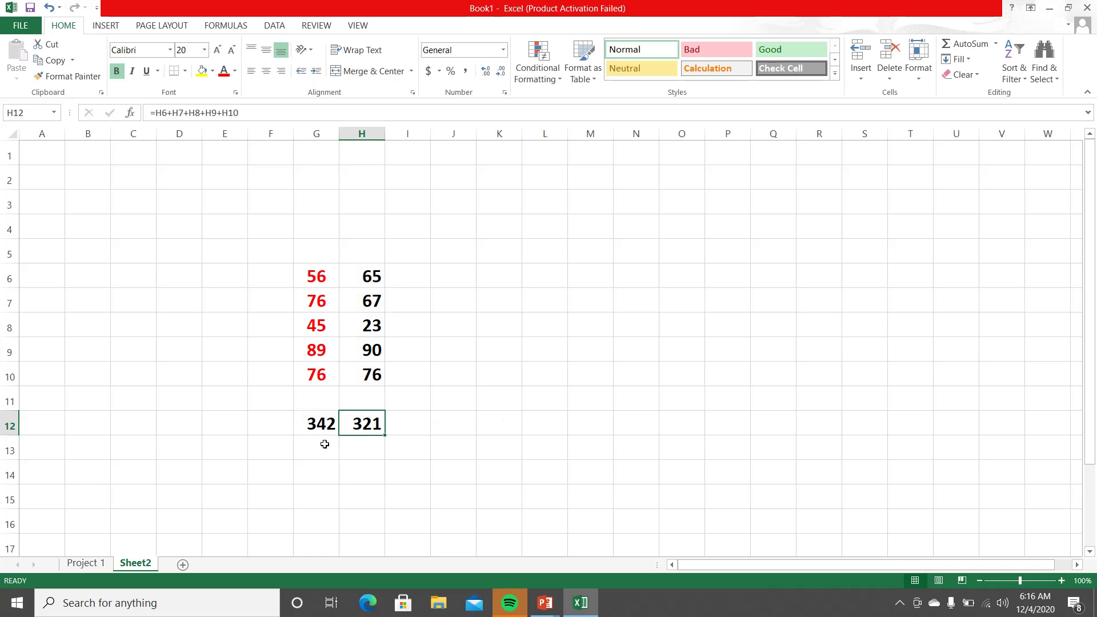
# - Enter the absolute formula =$G$6+$G$7+$G$8+$G$9+$G$10 in cell G13 and fill it across to H13
pyautogui.click(324, 444)
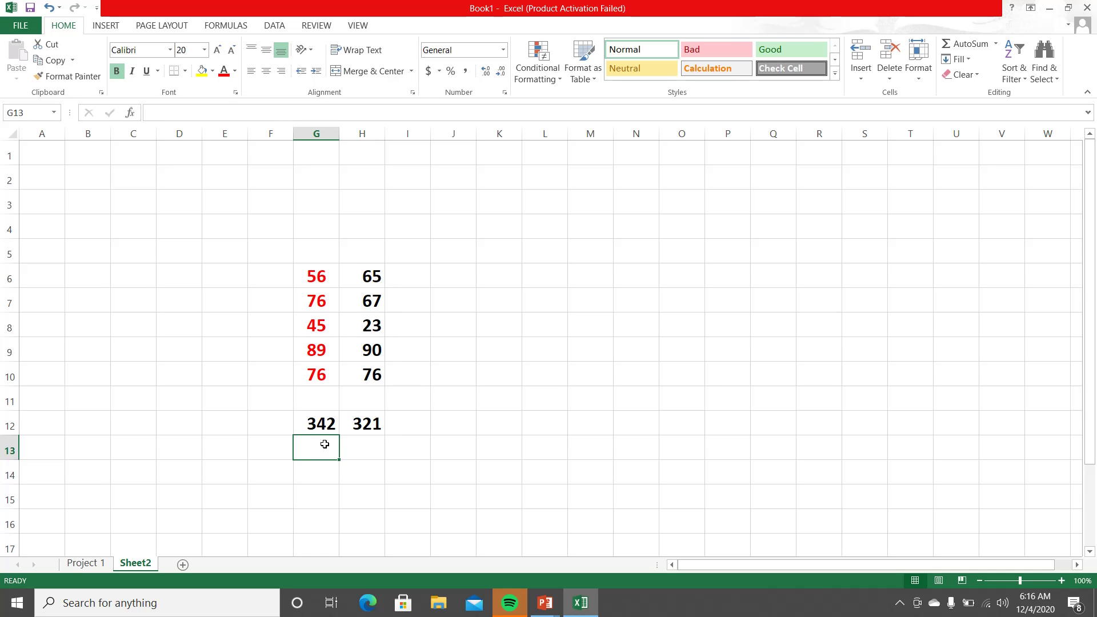
pyautogui.write('=')
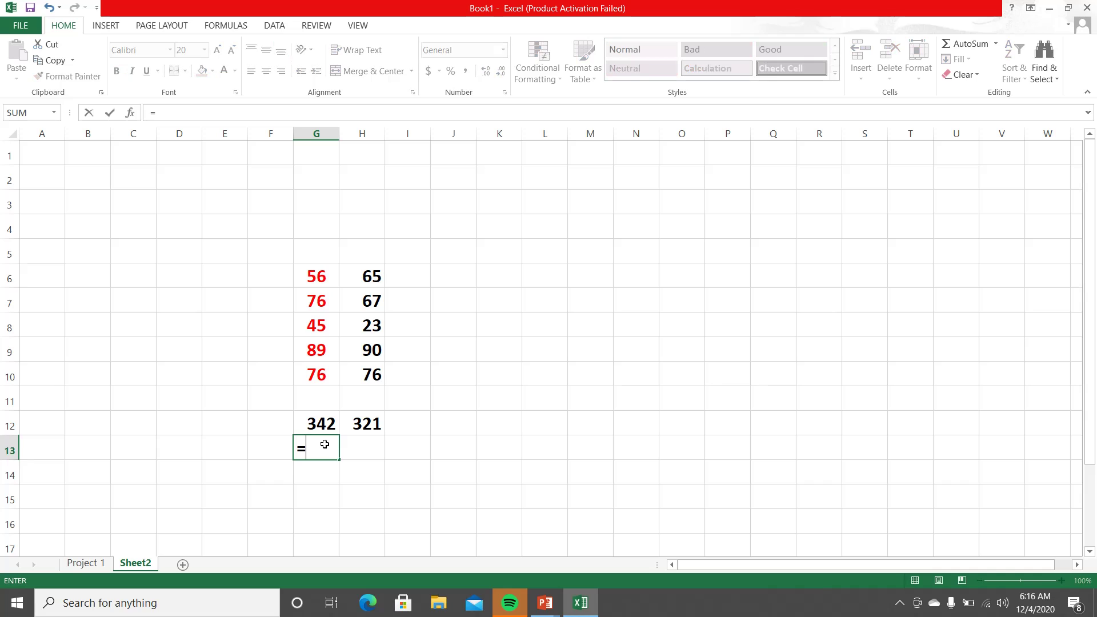
pyautogui.click(312, 277)
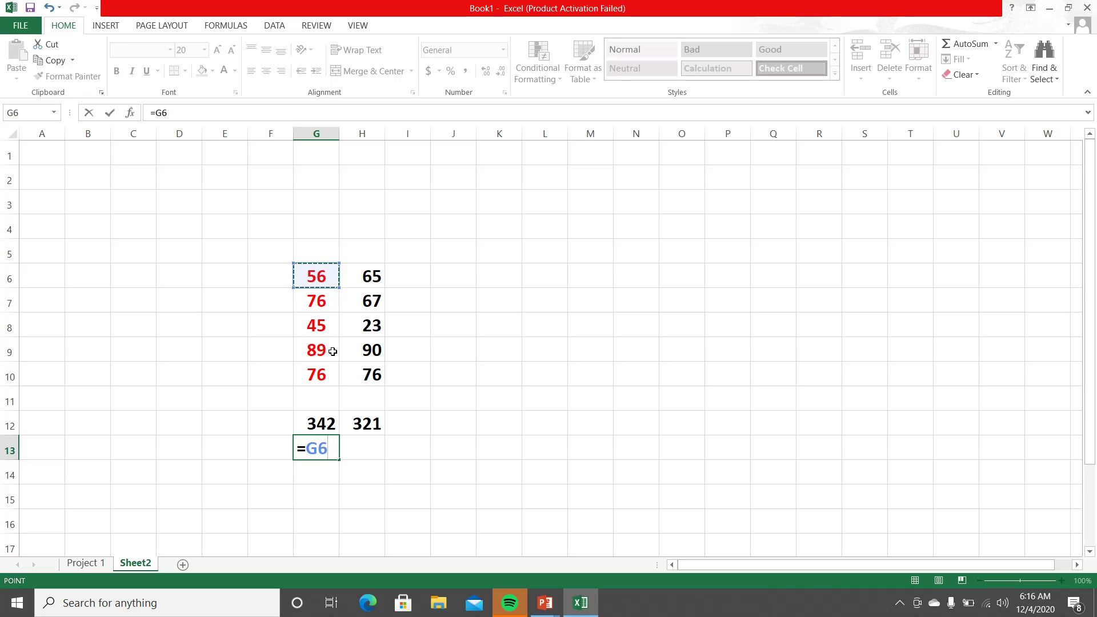
pyautogui.press('F4')
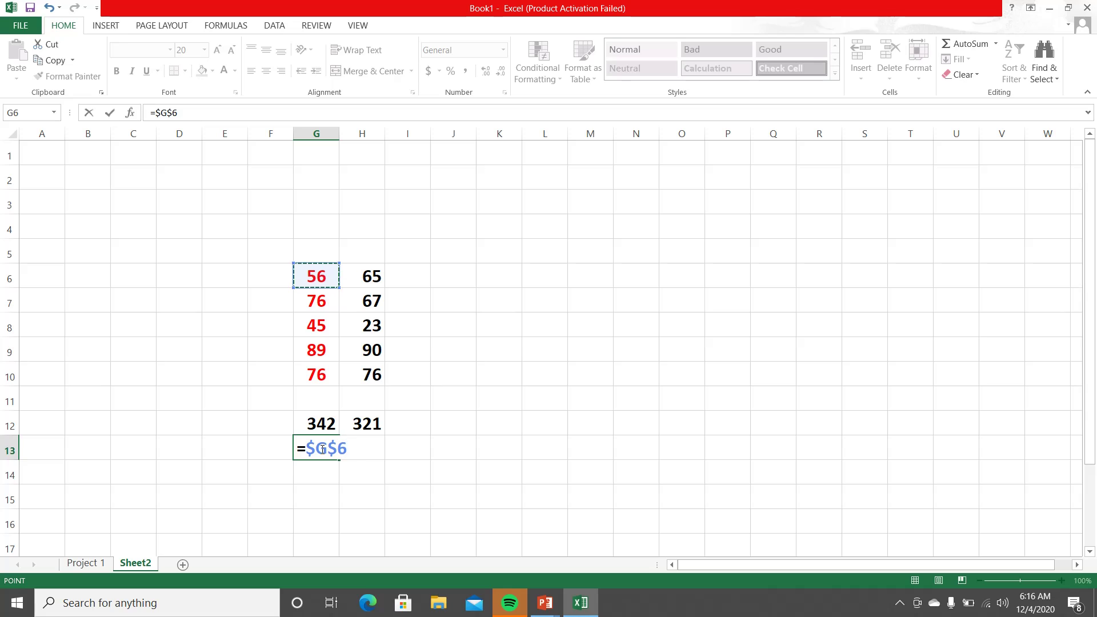
pyautogui.write('+')
pyautogui.click(324, 309)
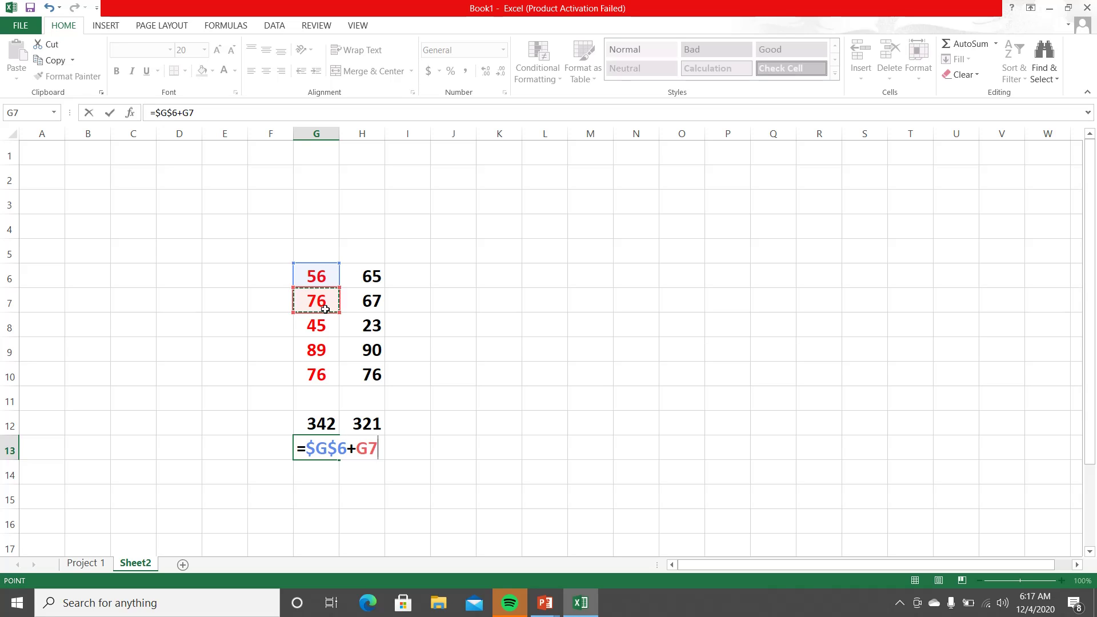
pyautogui.press('F4')
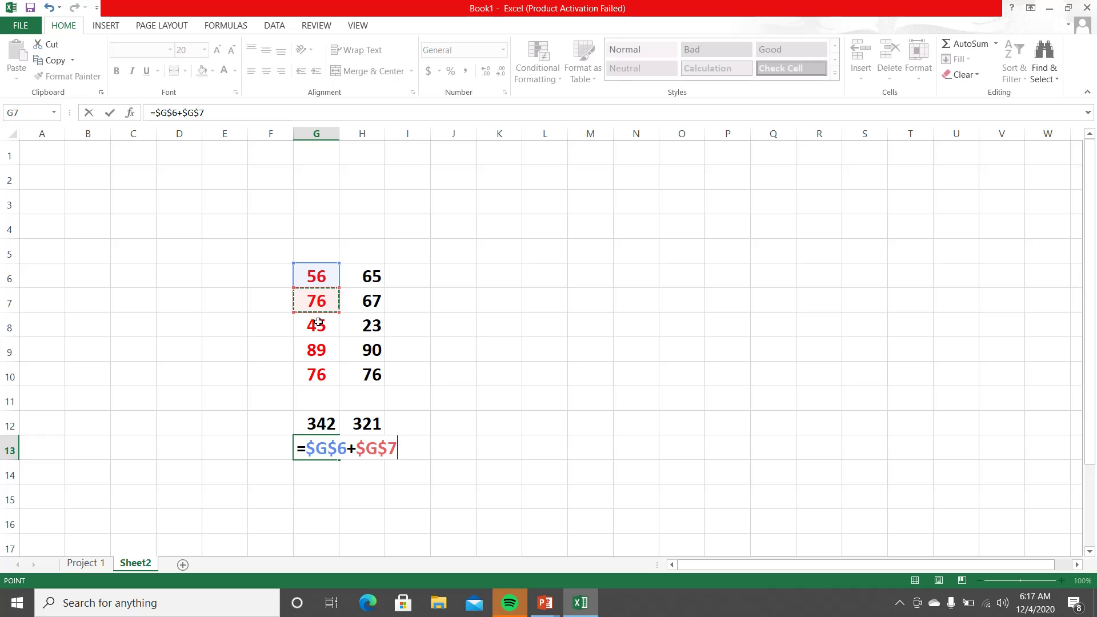
pyautogui.write('+')
pyautogui.click(320, 324)
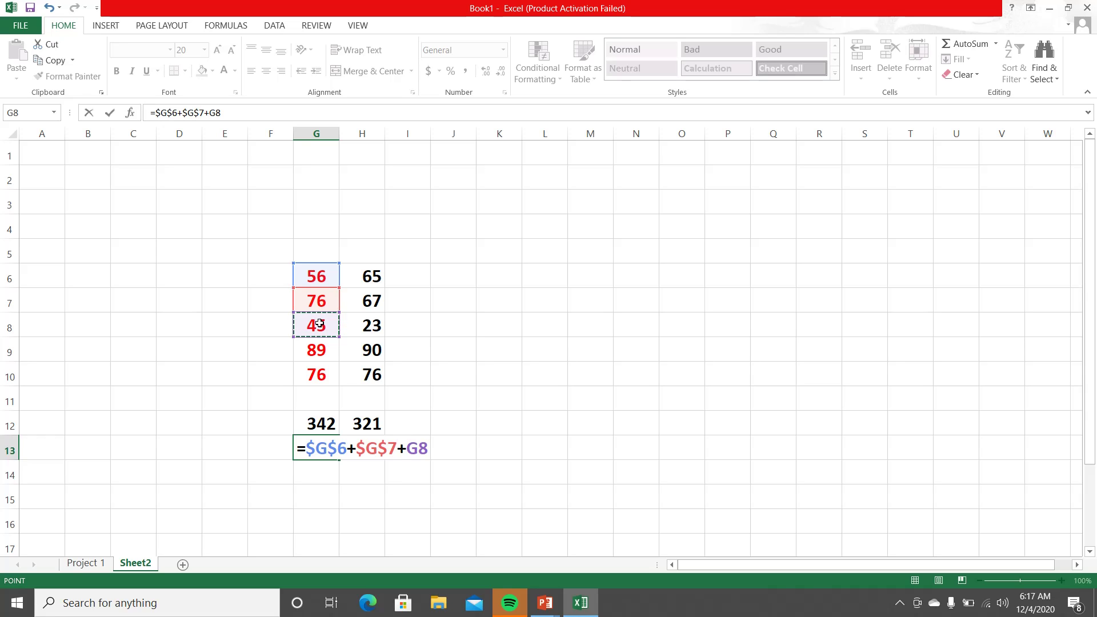
pyautogui.write('4')
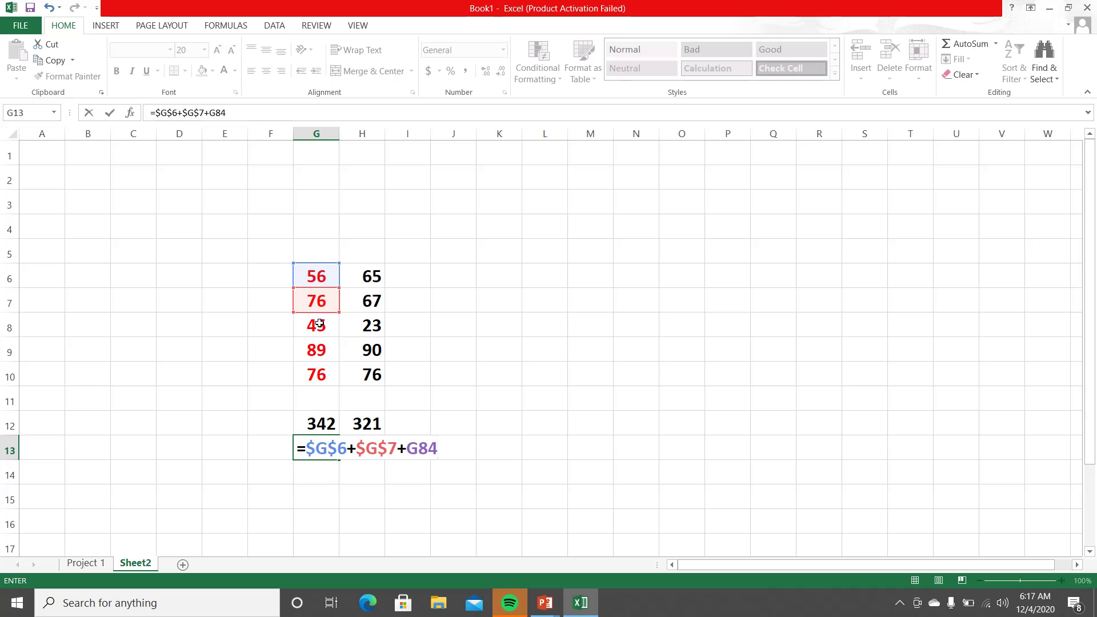
pyautogui.press('BackSpace')
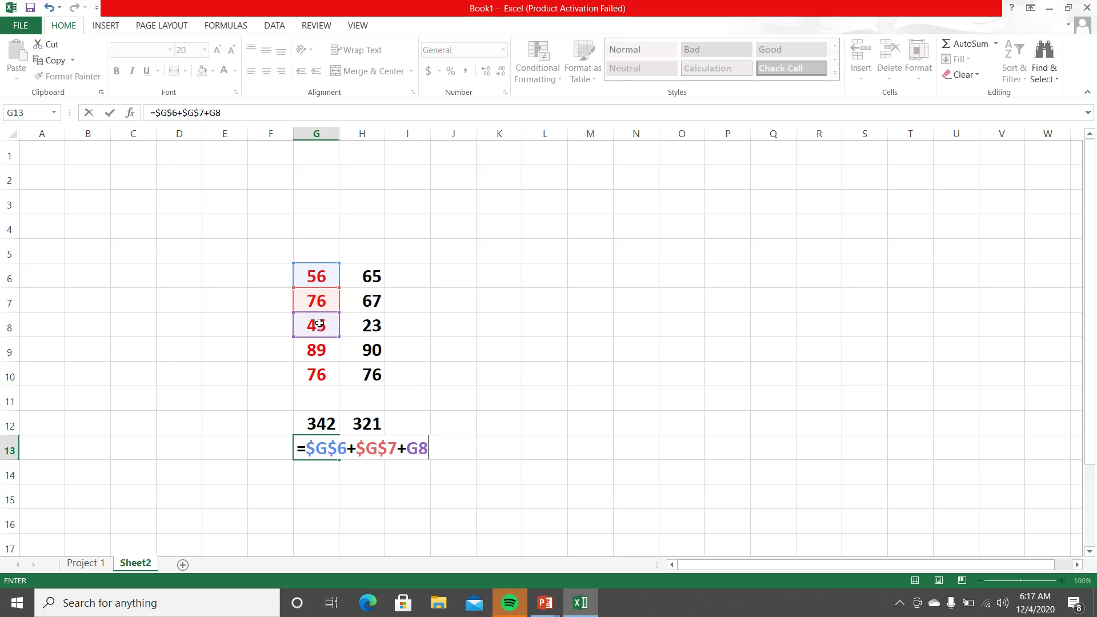
pyautogui.press('F4')
pyautogui.write('+')
pyautogui.click(323, 350)
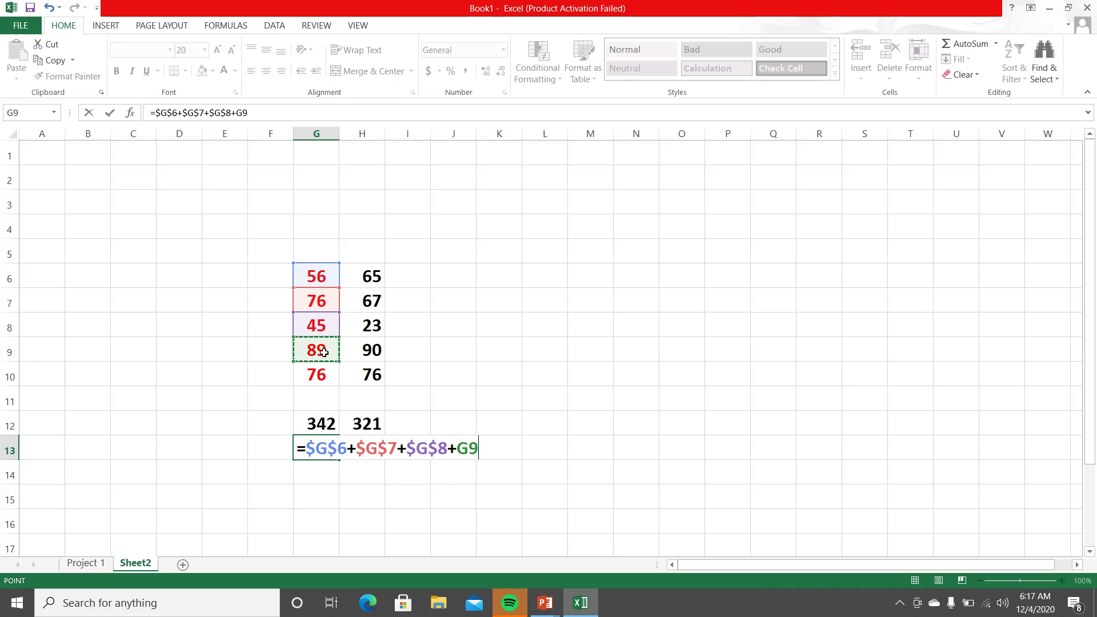
pyautogui.press('F4')
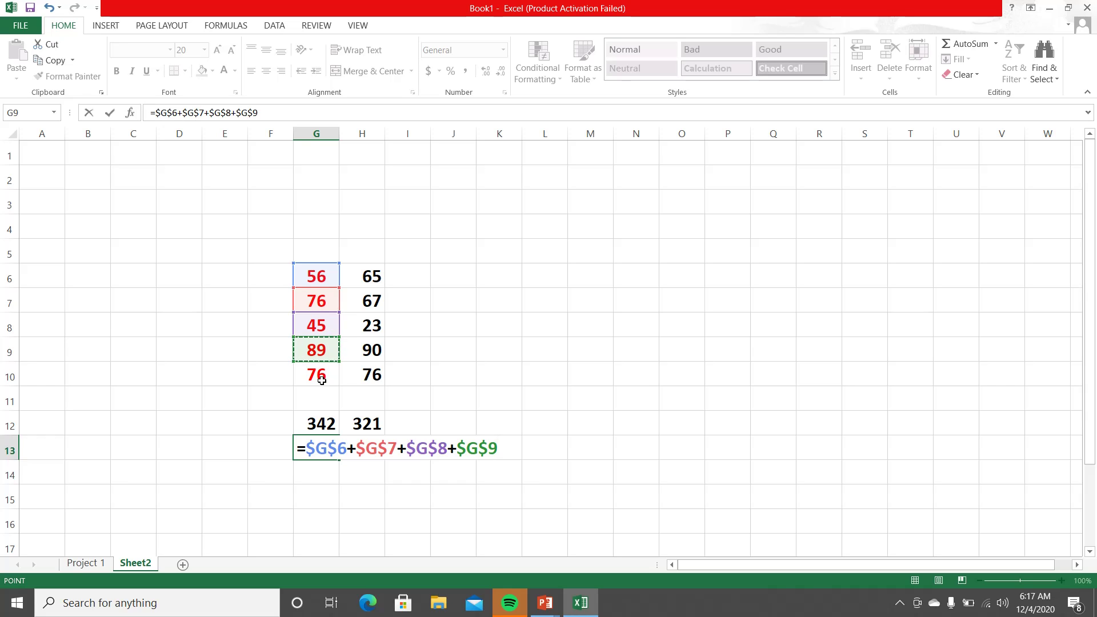
pyautogui.write('+')
pyautogui.click(324, 377)
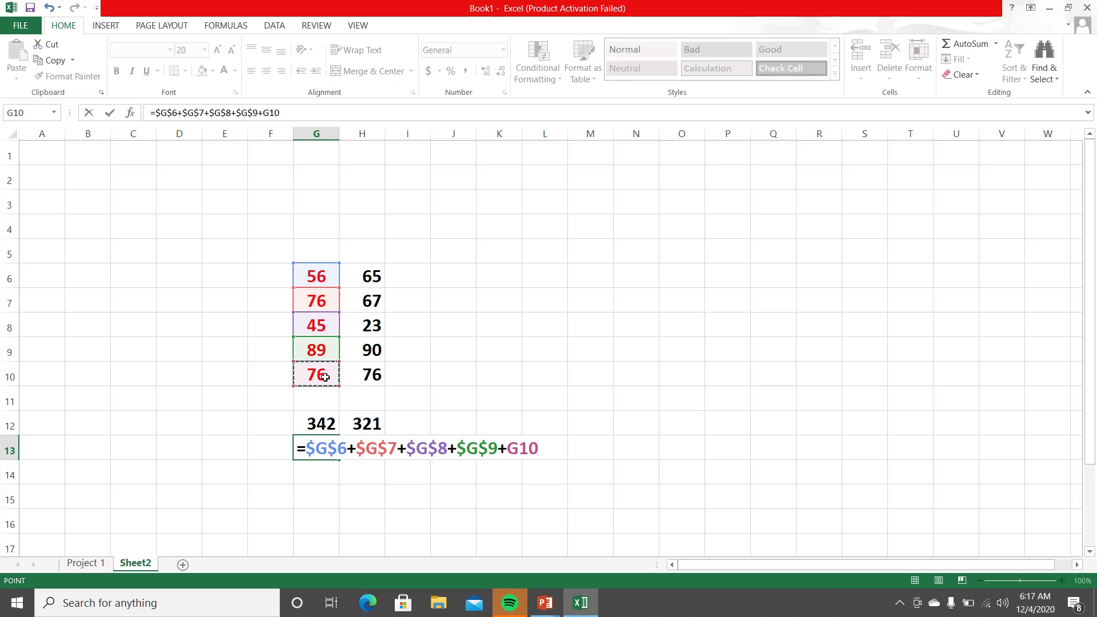
pyautogui.press('F4')
pyautogui.press('Return')
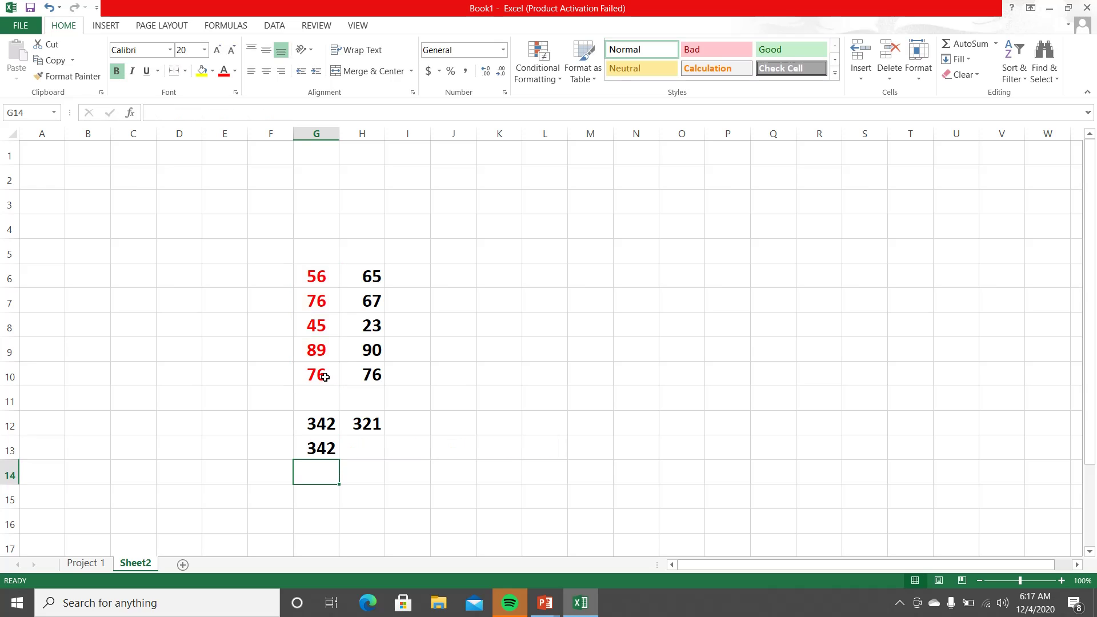
pyautogui.click(323, 449)
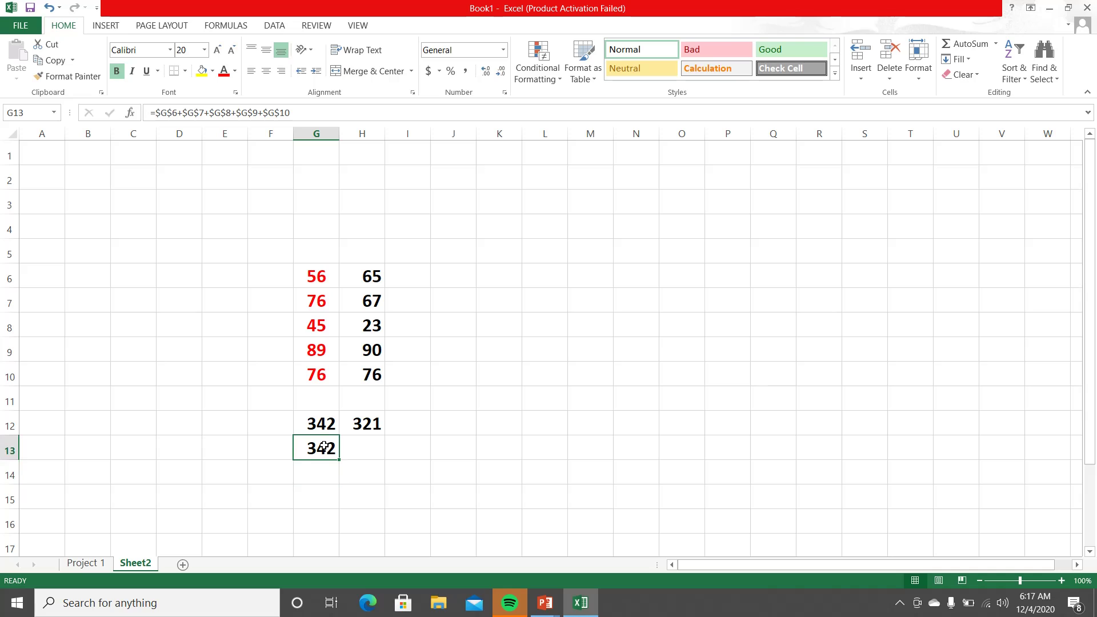
pyautogui.moveTo(339, 461); pyautogui.dragTo(372, 458)
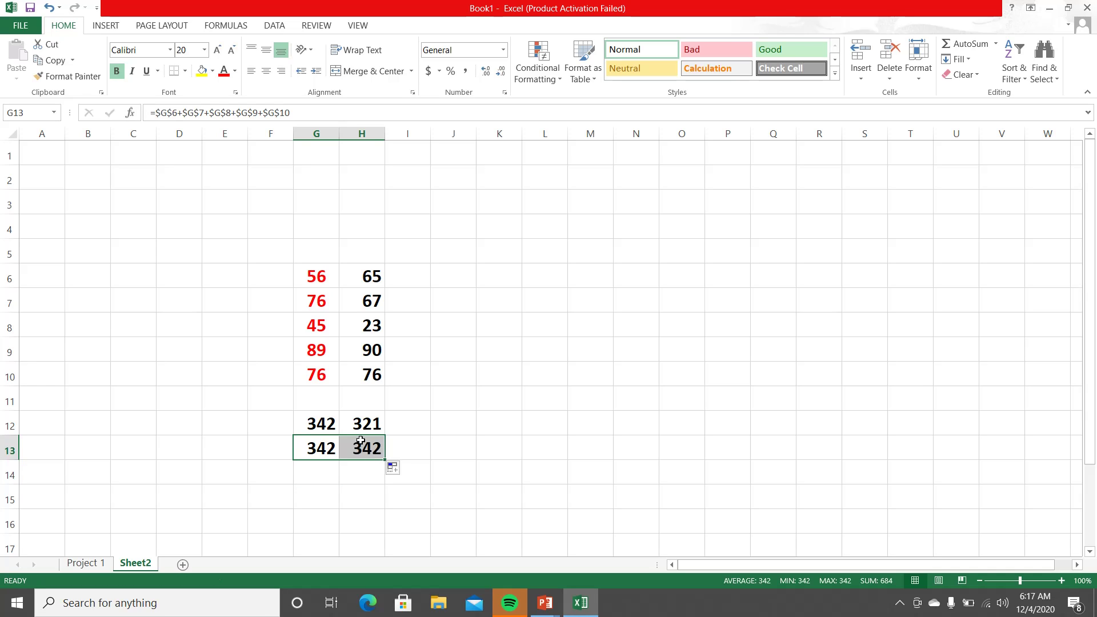
# - Examine the formulas in G13 and H13 to compare their absolute cell references, leaving both cells unedited
pyautogui.doubleClick(323, 447)
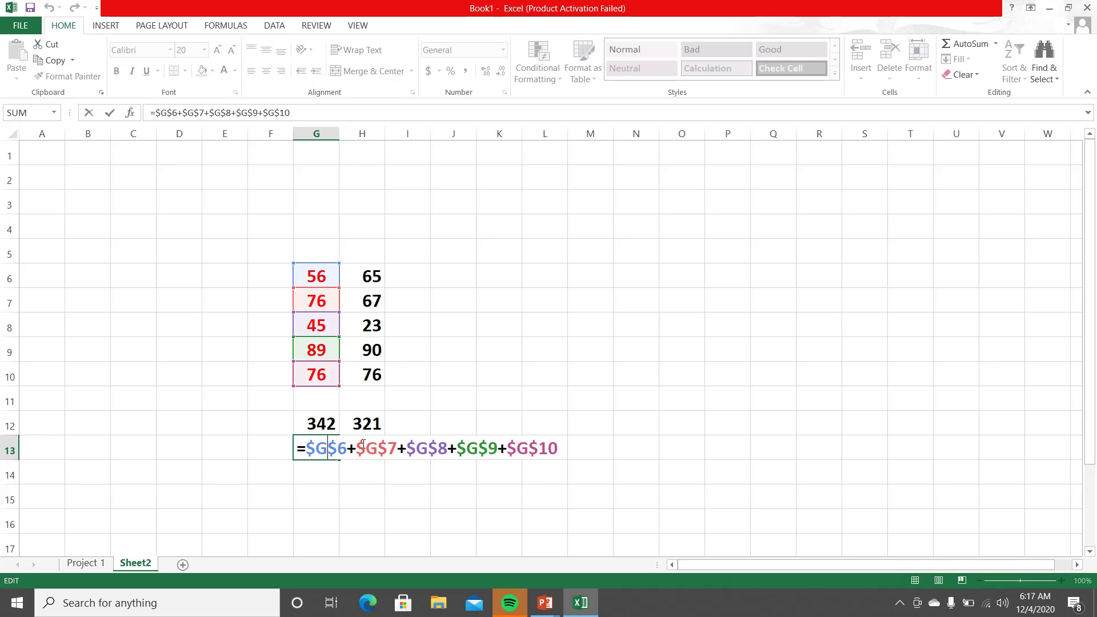
pyautogui.press('Escape')
pyautogui.click(369, 446)
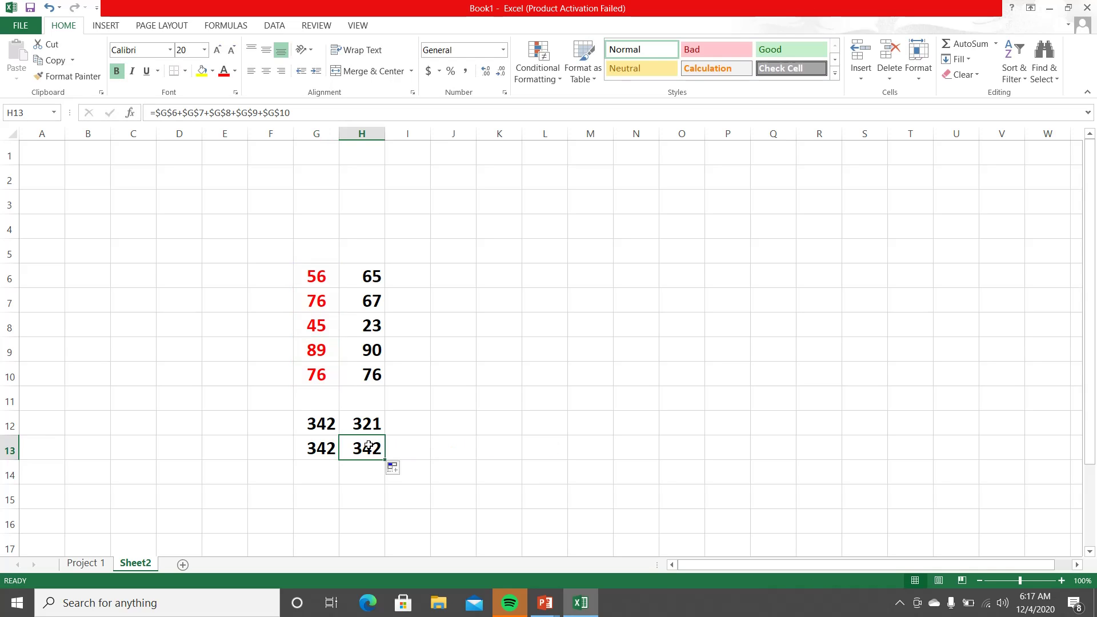
pyautogui.doubleClick(369, 447)
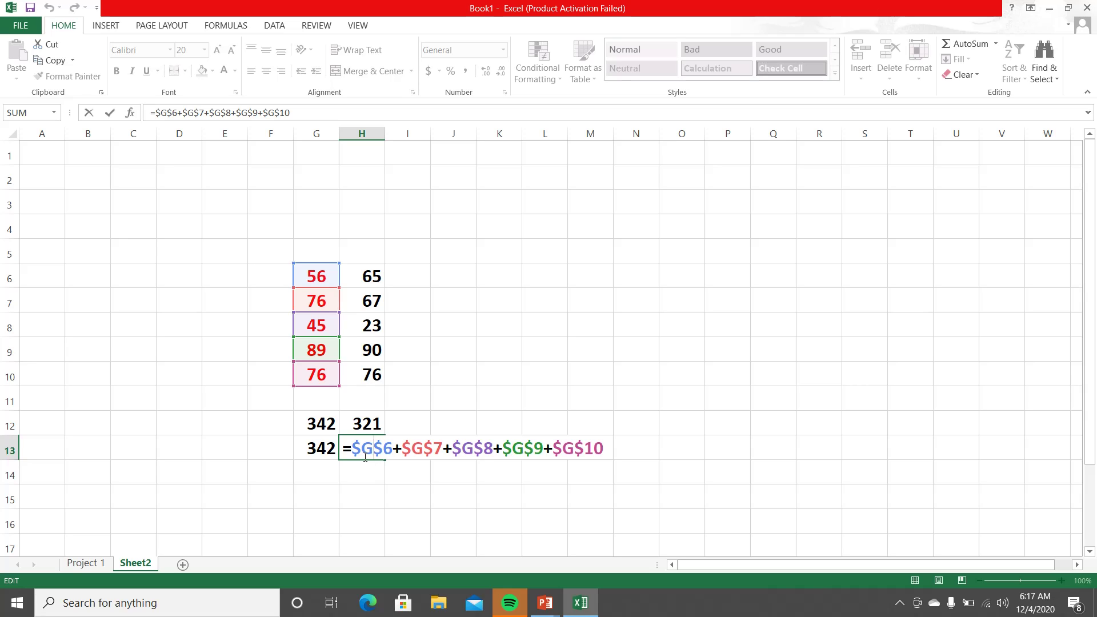
pyautogui.press('Escape')
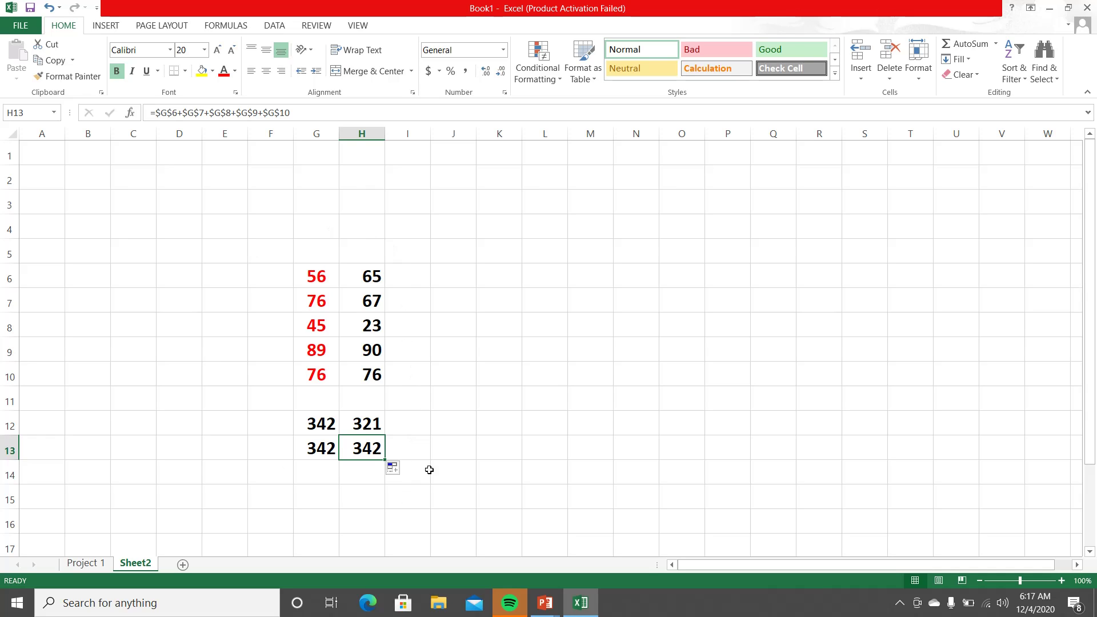
pyautogui.click(318, 451)
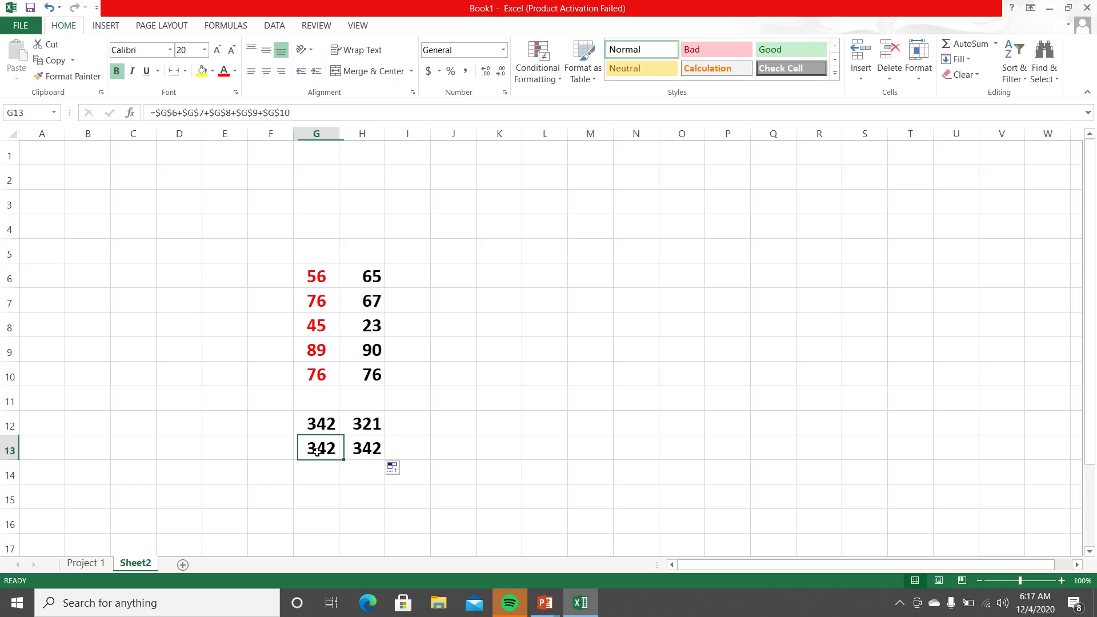
pyautogui.doubleClick(317, 452)
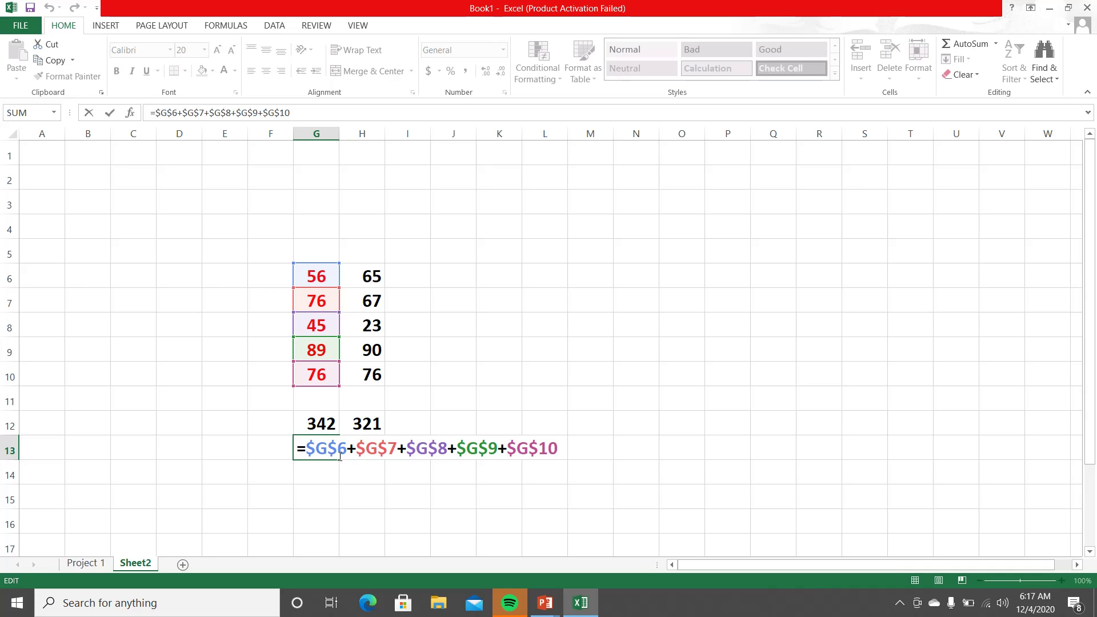
pyautogui.press('Escape')
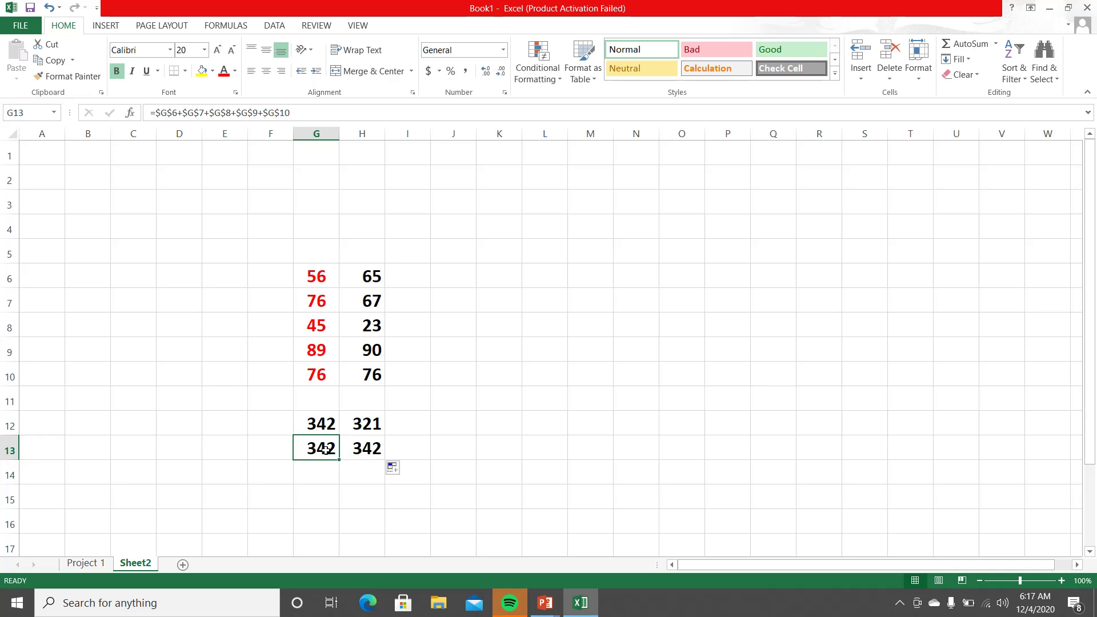
pyautogui.doubleClick(323, 449)
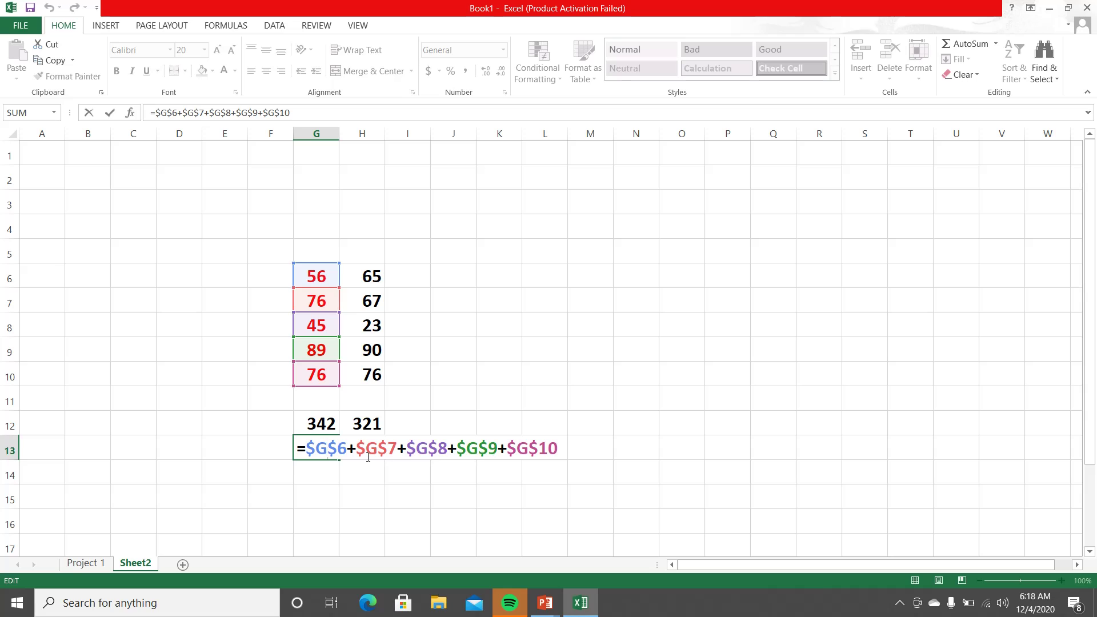
pyautogui.press('Escape')
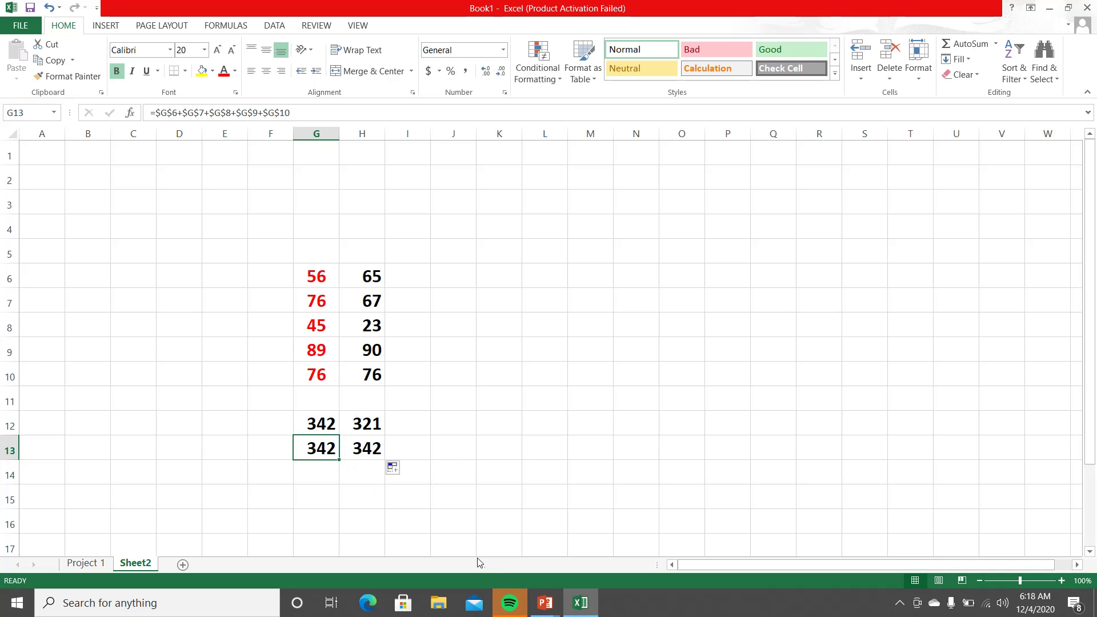
# - Switch to the PowerPoint slide show and underline the copy and paste shortcut entries on the slide in red pen
pyautogui.moveTo(550, 610)
pyautogui.click(622, 543)
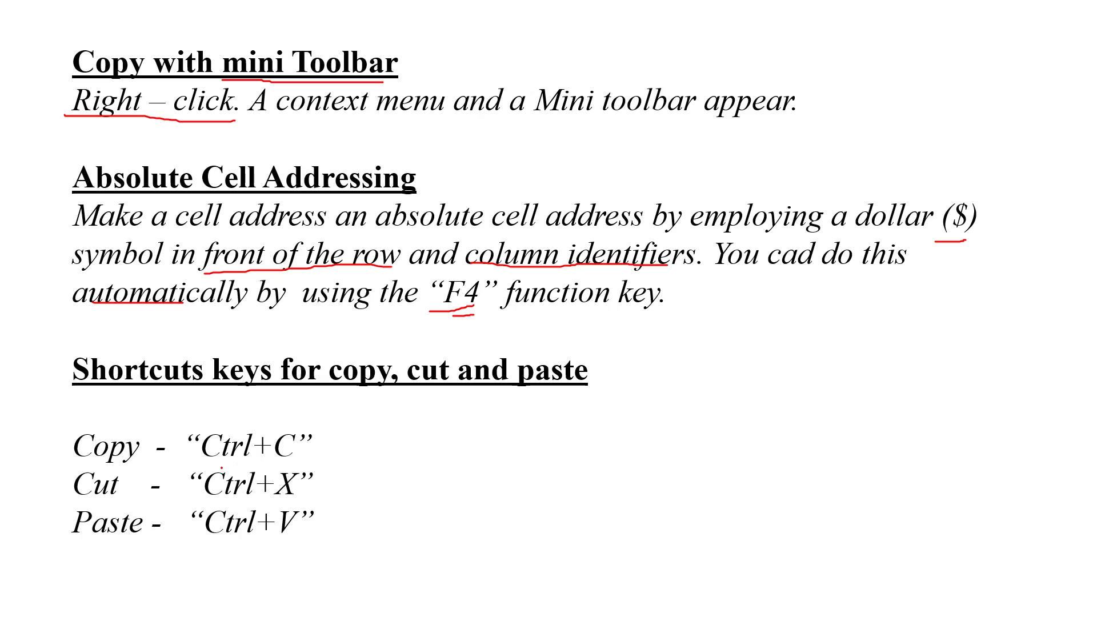
pyautogui.moveTo(211, 465); pyautogui.dragTo(253, 463)
pyautogui.moveTo(231, 542); pyautogui.dragTo(254, 539)
# - Switch back to the Excel workbook, open the On-Screen Keyboard and place it above the number columns so the data stays uncovered
pyautogui.press('super')
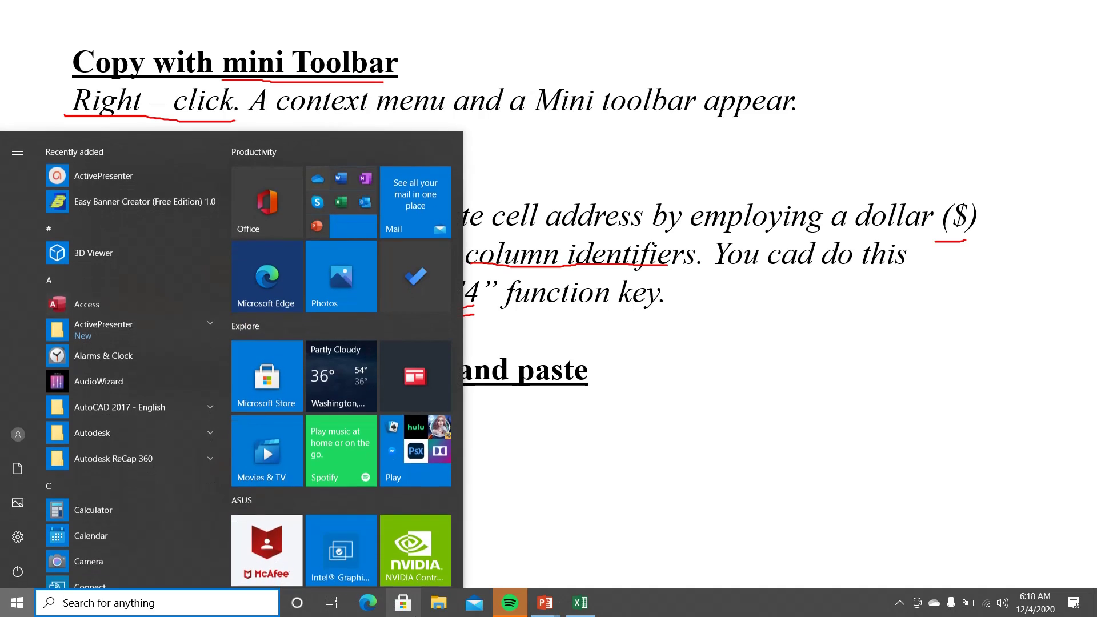
pyautogui.click(568, 604)
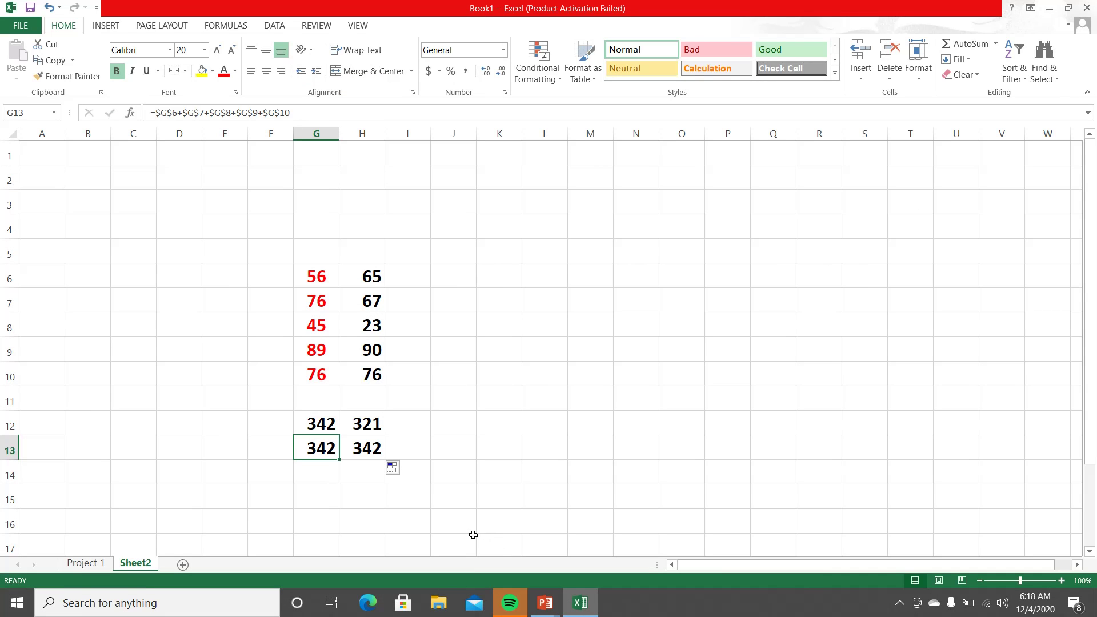
pyautogui.press('ctrl+super+o')
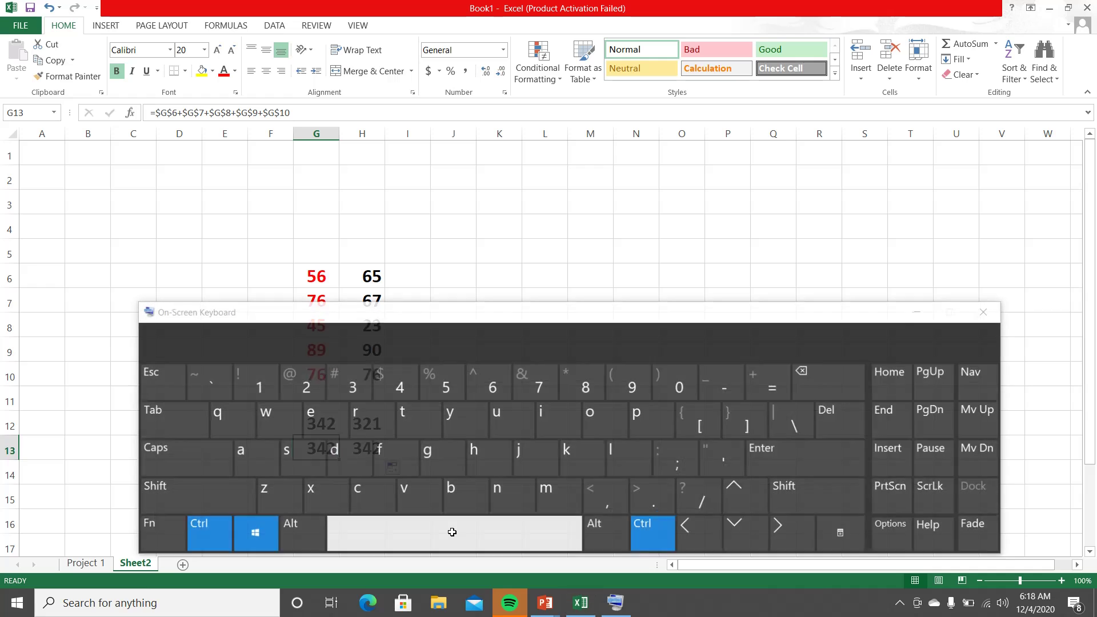
pyautogui.moveTo(591, 310); pyautogui.dragTo(624, 21)
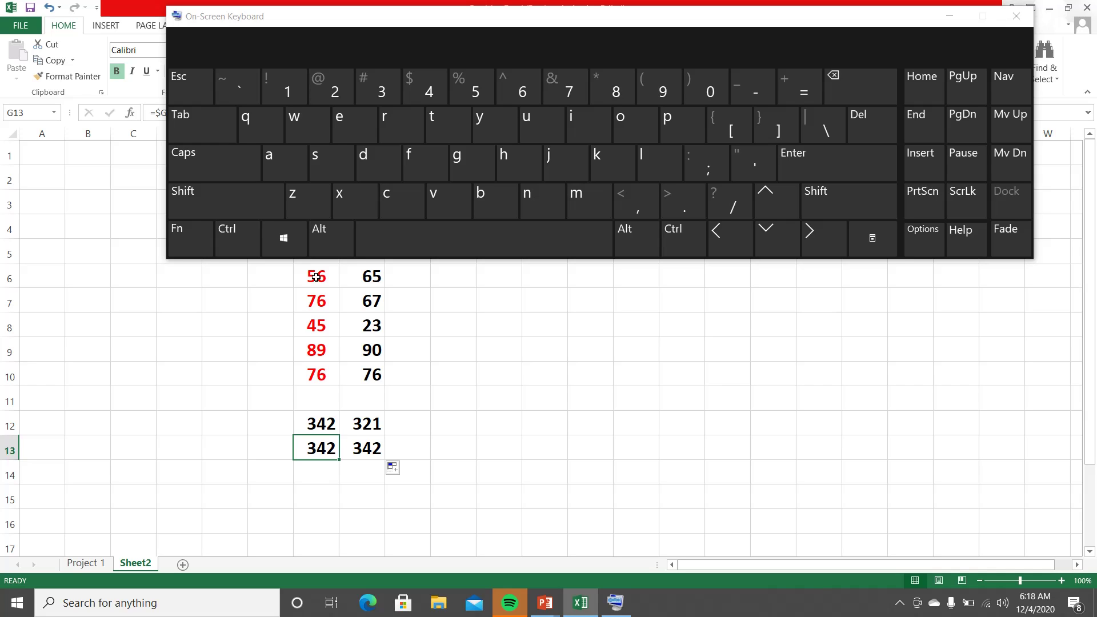
# - Copy the numbers in G6:G10 and paste them into L6:L10 using the On-Screen Keyboard
pyautogui.moveTo(316, 277); pyautogui.dragTo(319, 371)
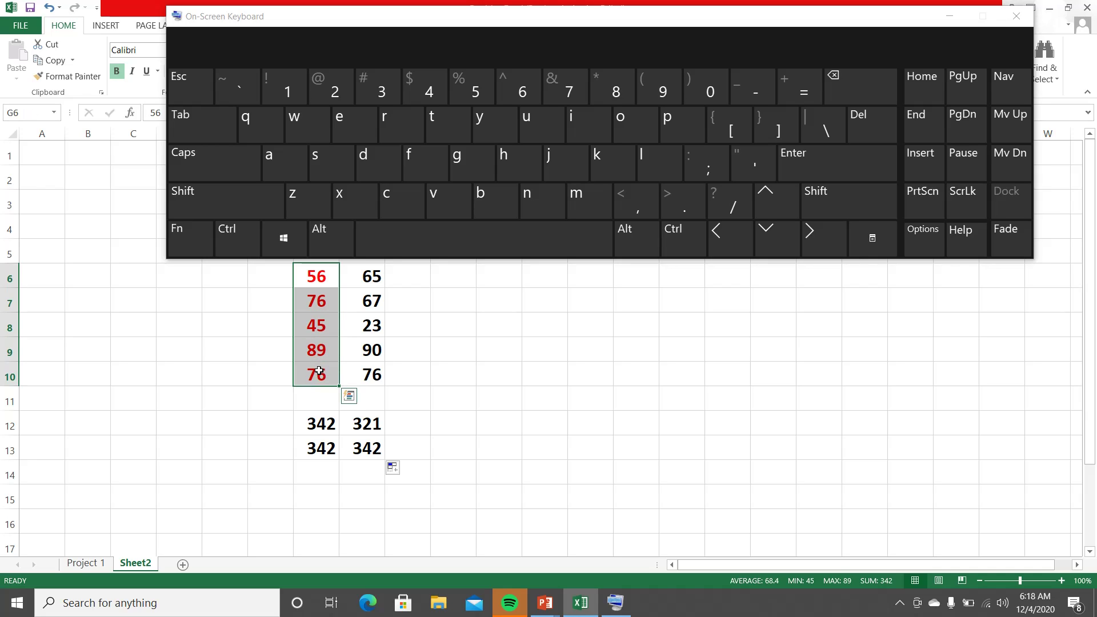
pyautogui.click(249, 244)
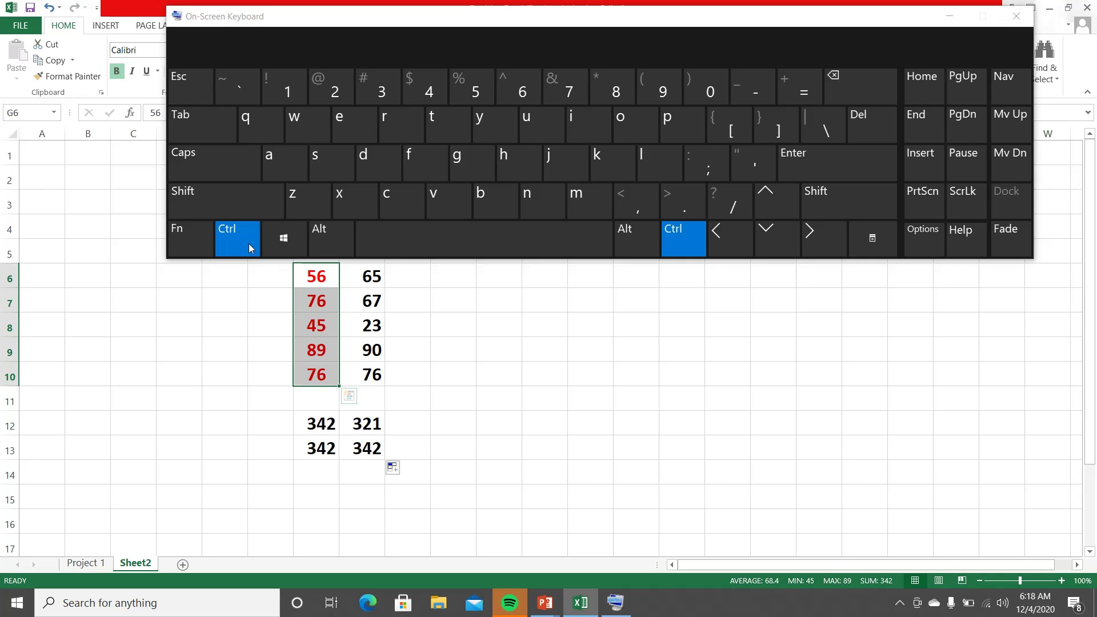
pyautogui.click(391, 197)
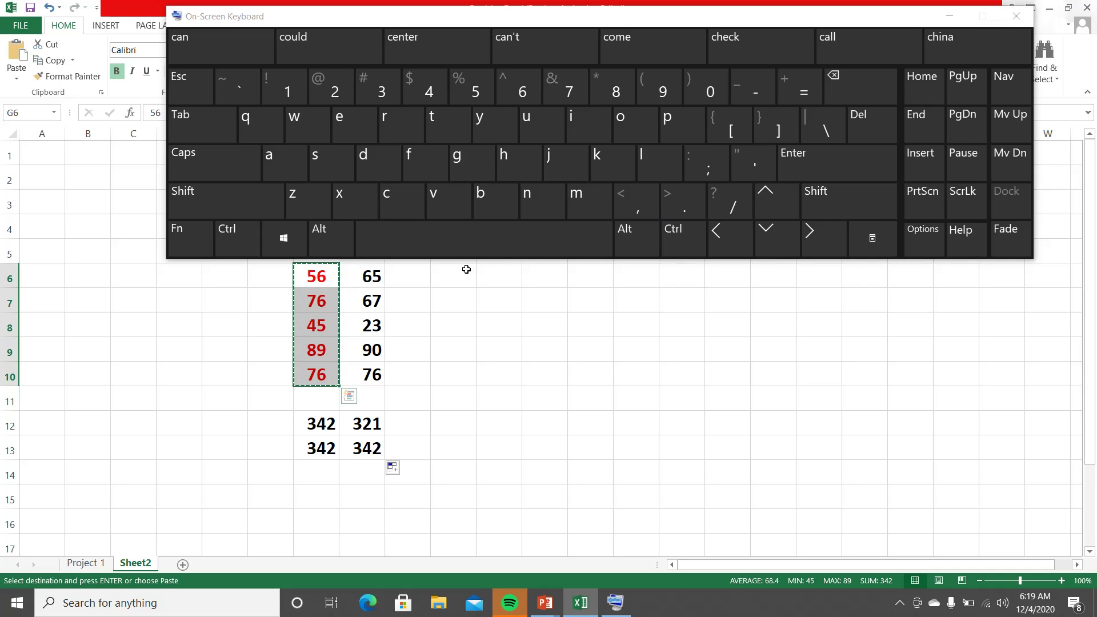
pyautogui.click(551, 277)
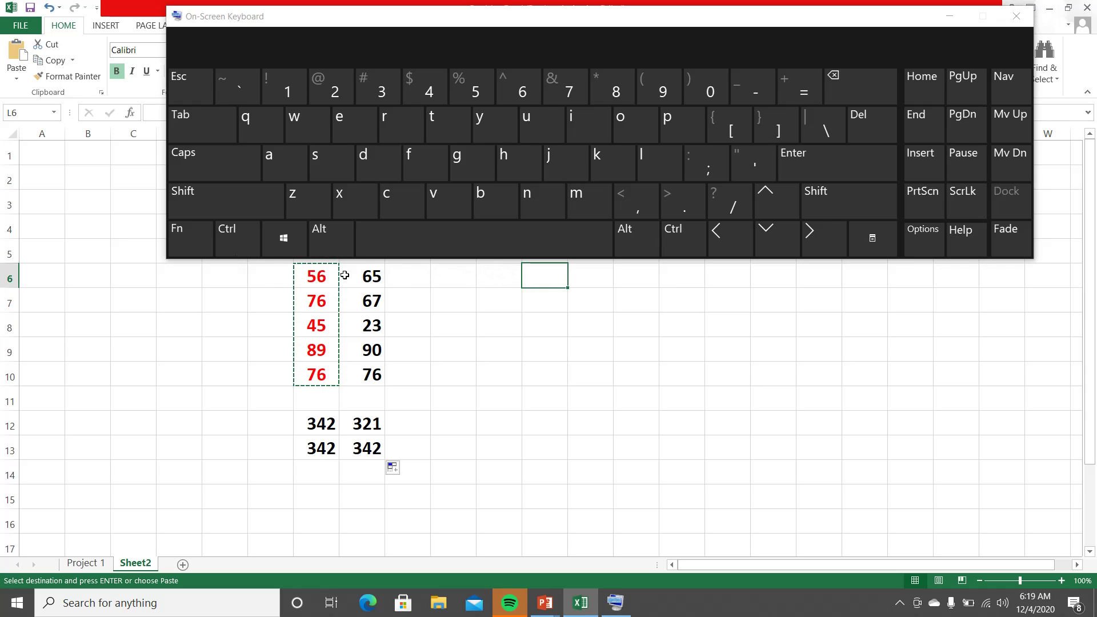
pyautogui.click(242, 246)
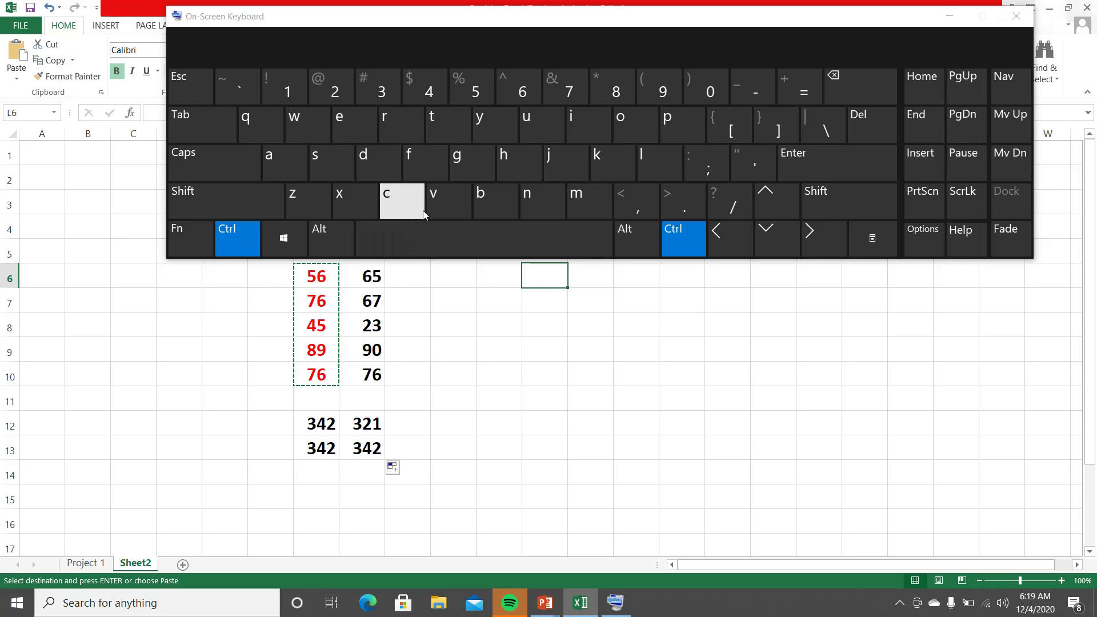
pyautogui.click(447, 202)
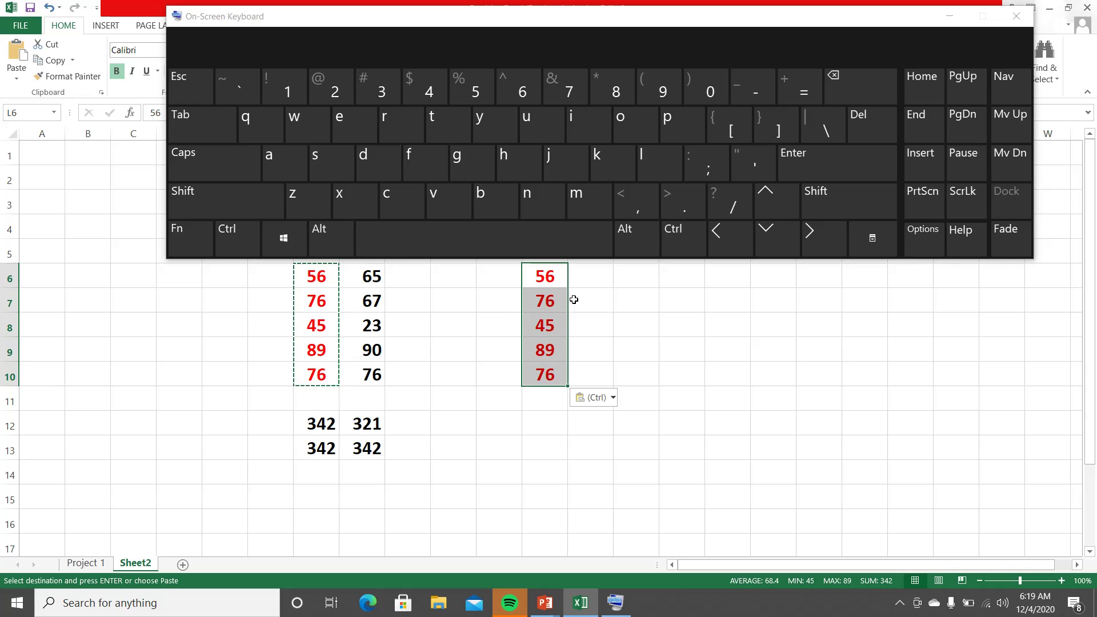
# - Cut the two number columns in G6:H10 and paste them at O6 using the On-Screen Keyboard
pyautogui.click(206, 97)
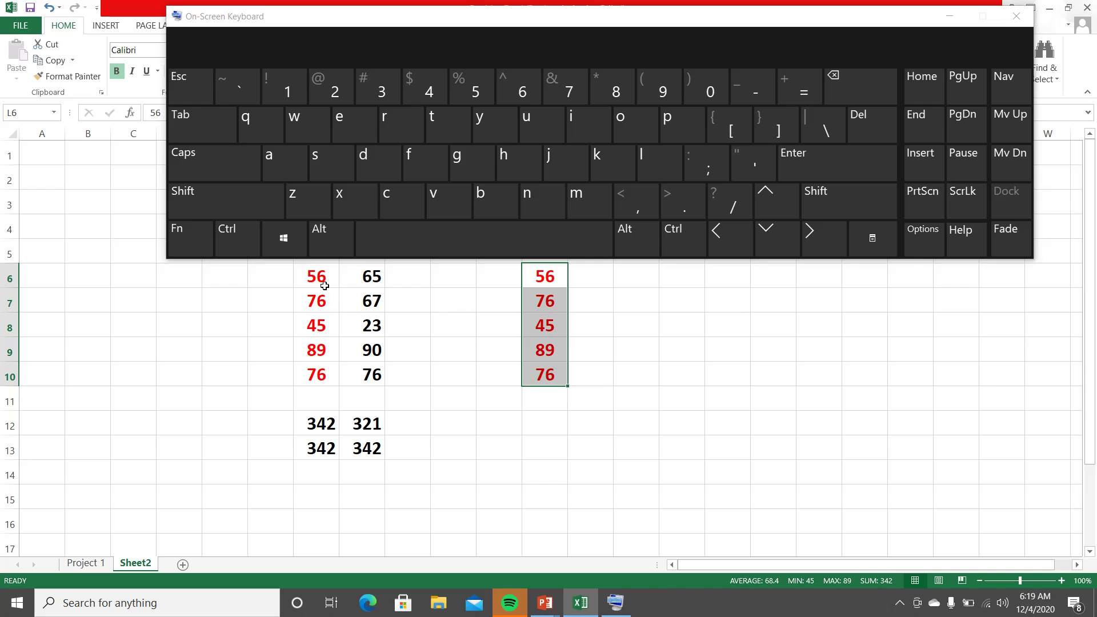
pyautogui.moveTo(321, 282); pyautogui.dragTo(357, 372)
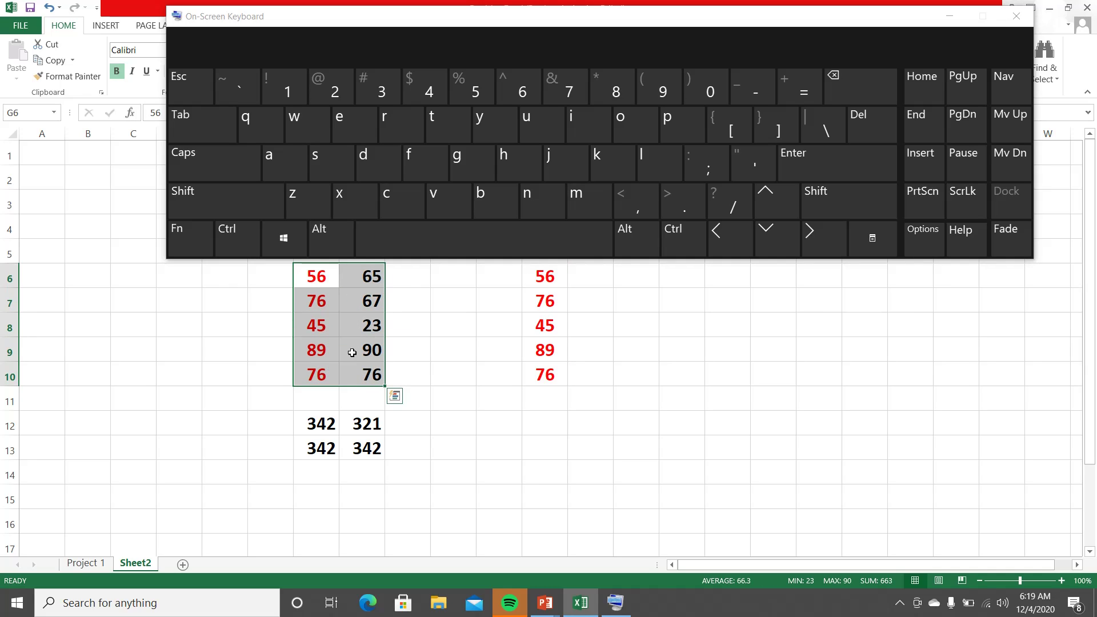
pyautogui.click(240, 249)
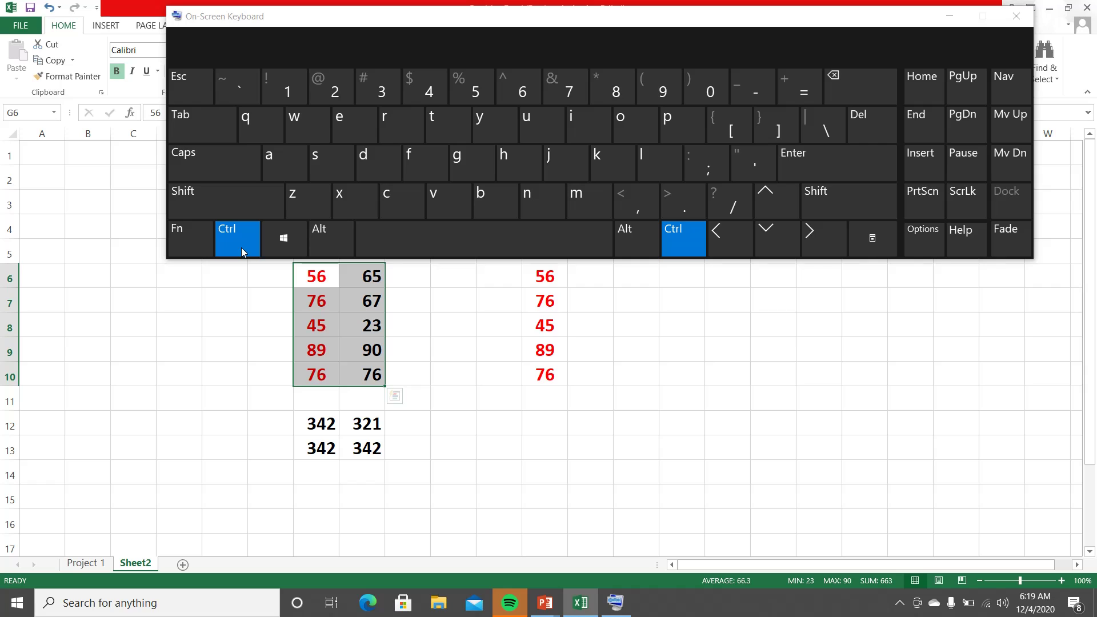
pyautogui.click(359, 199)
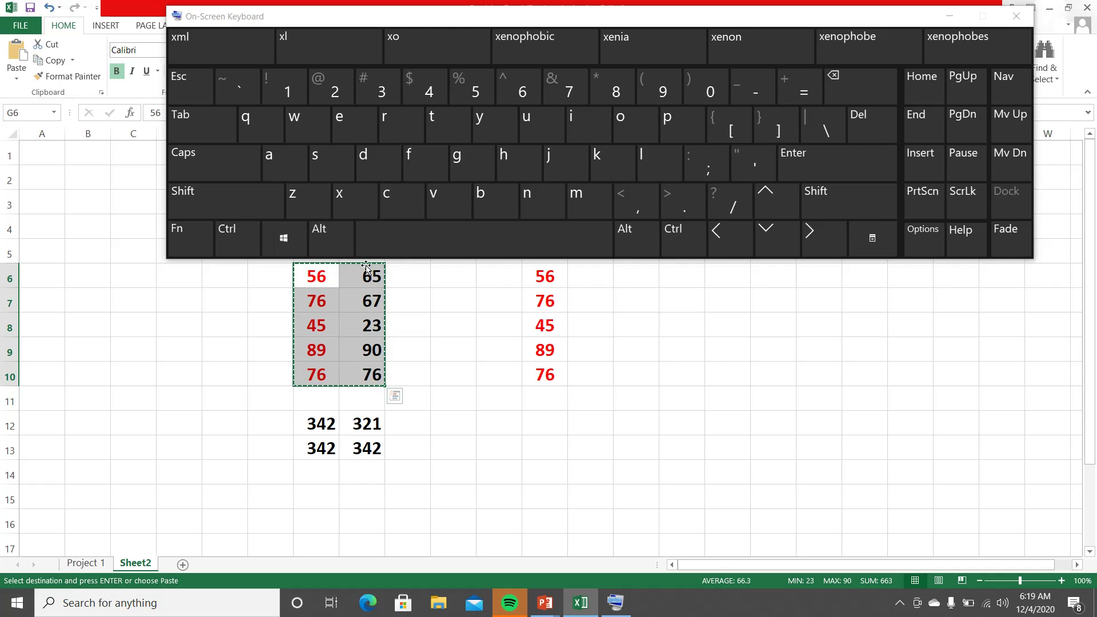
pyautogui.click(670, 280)
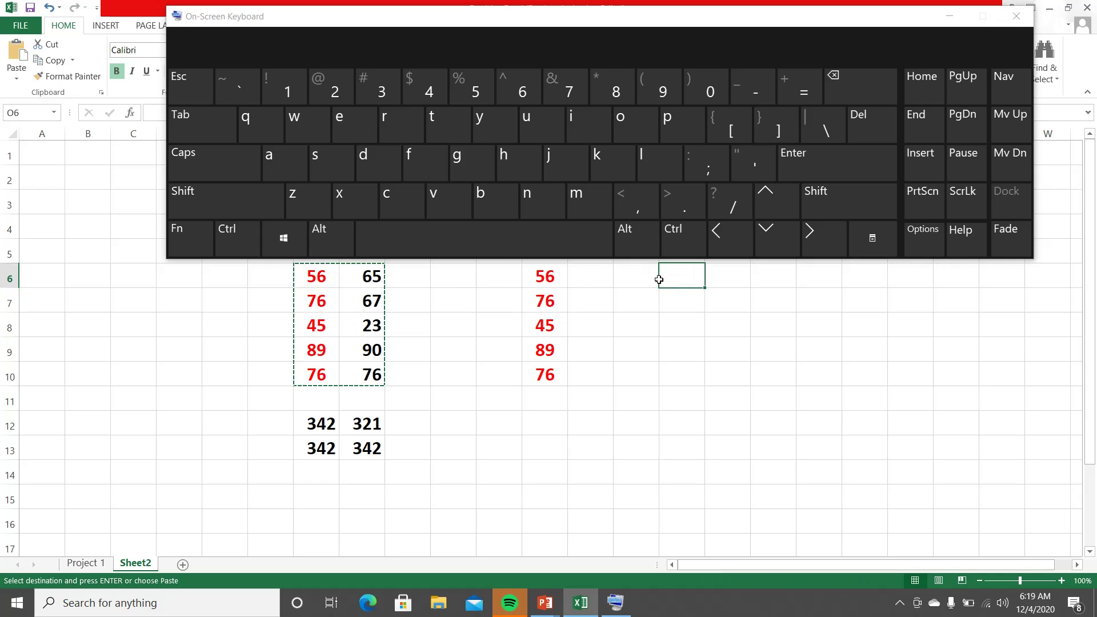
pyautogui.click(228, 240)
pyautogui.click(438, 201)
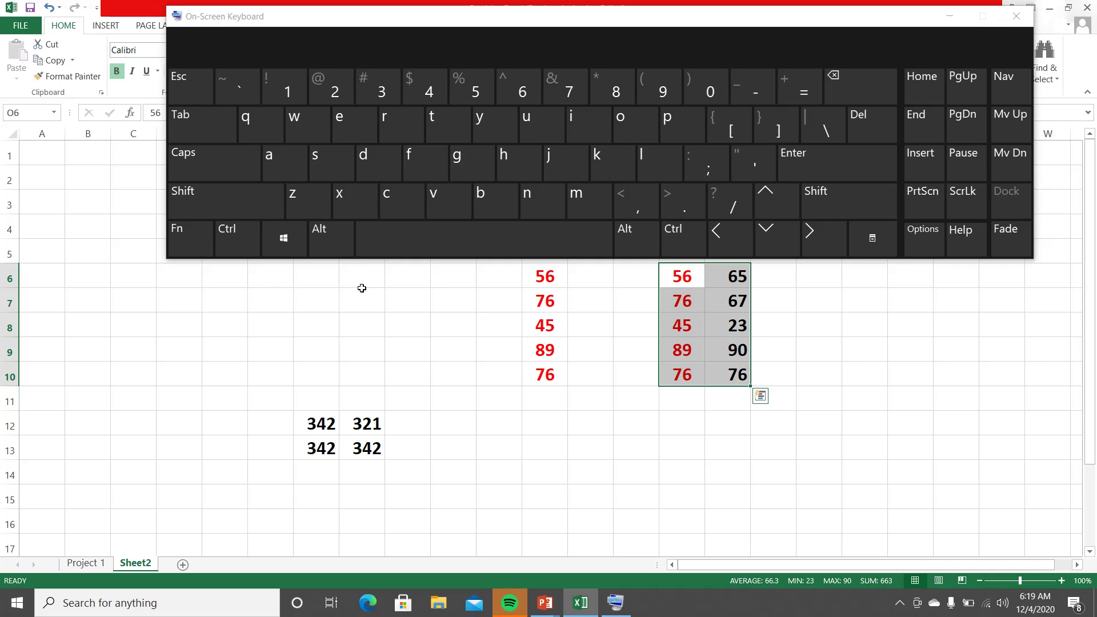
# - Close the On-Screen Keyboard and switch to the PowerPoint slide show
pyautogui.click(1016, 16)
pyautogui.click(545, 603)
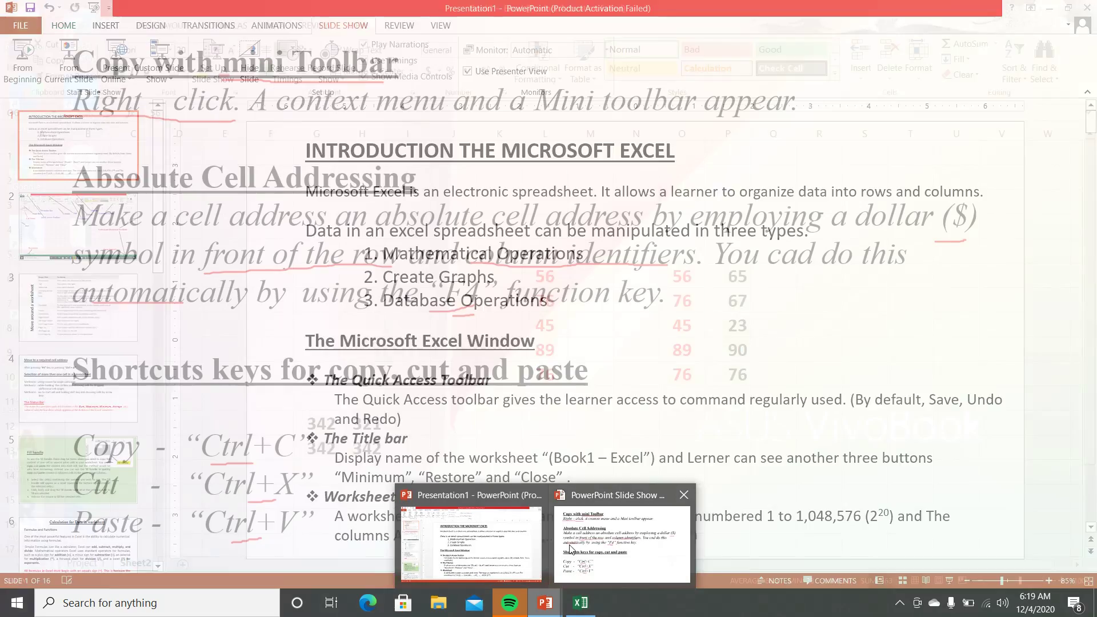
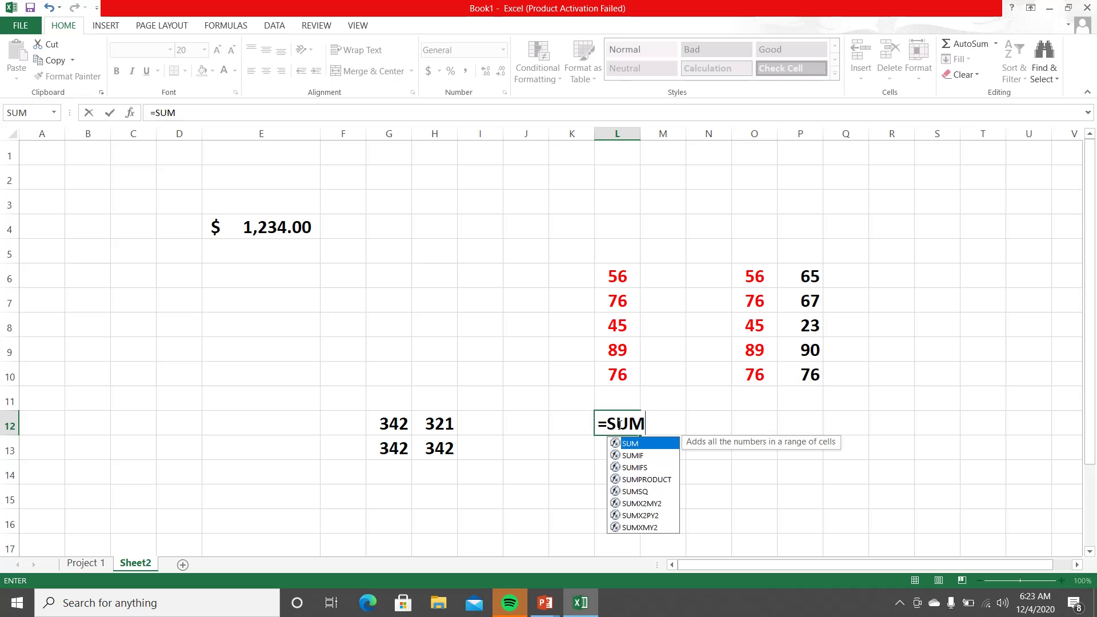
# - Complete the formula =SUM(L6:L10) in cell L12 to total the first column of numbers
pyautogui.write('(')
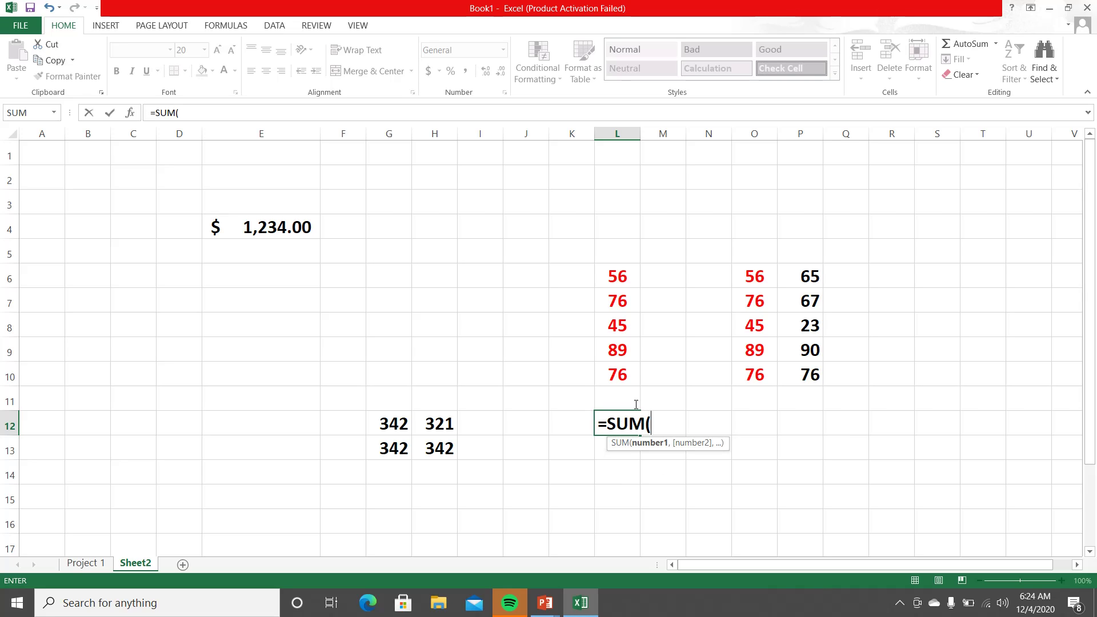
pyautogui.click(618, 271)
pyautogui.moveTo(618, 271); pyautogui.dragTo(623, 386)
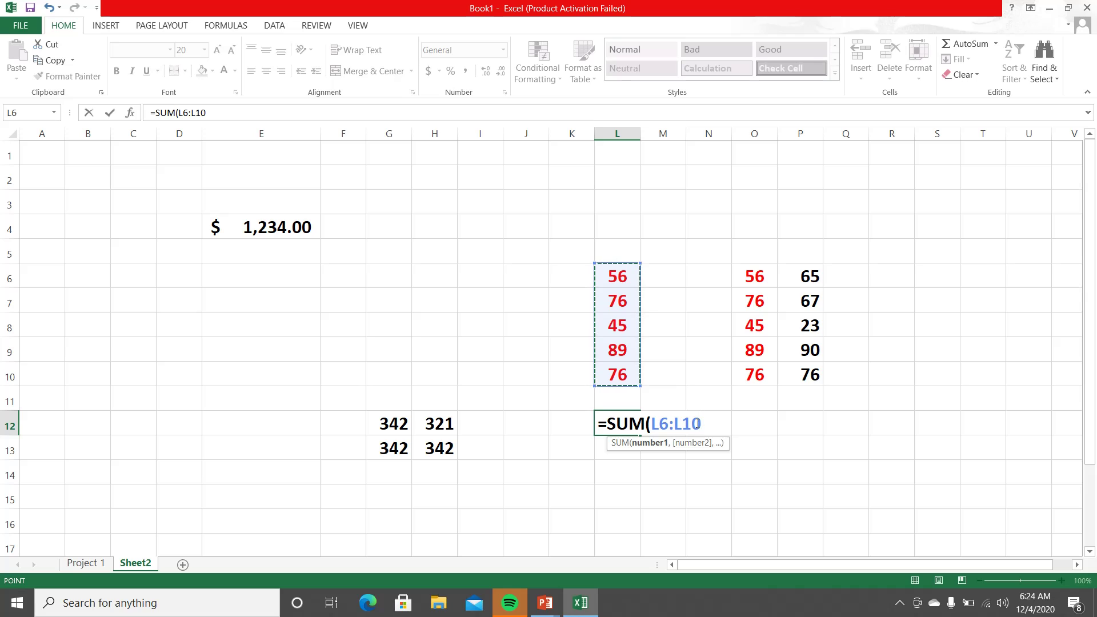
pyautogui.write(')')
pyautogui.press('Return')
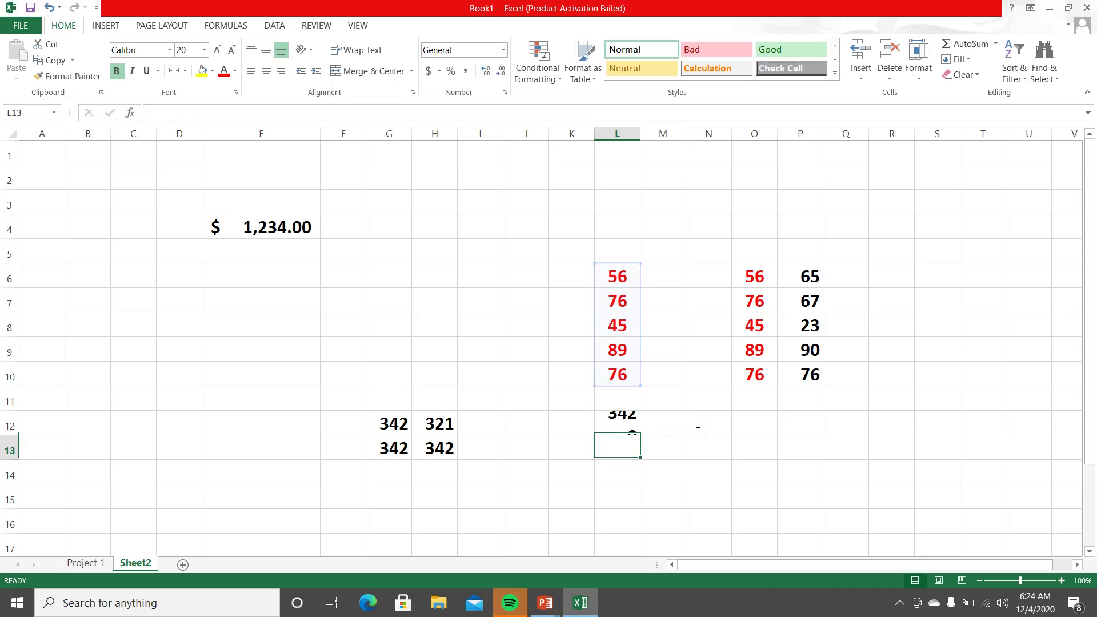
# - Set the value in cell L7 to 4587
pyautogui.click(620, 297)
pyautogui.write('4587')
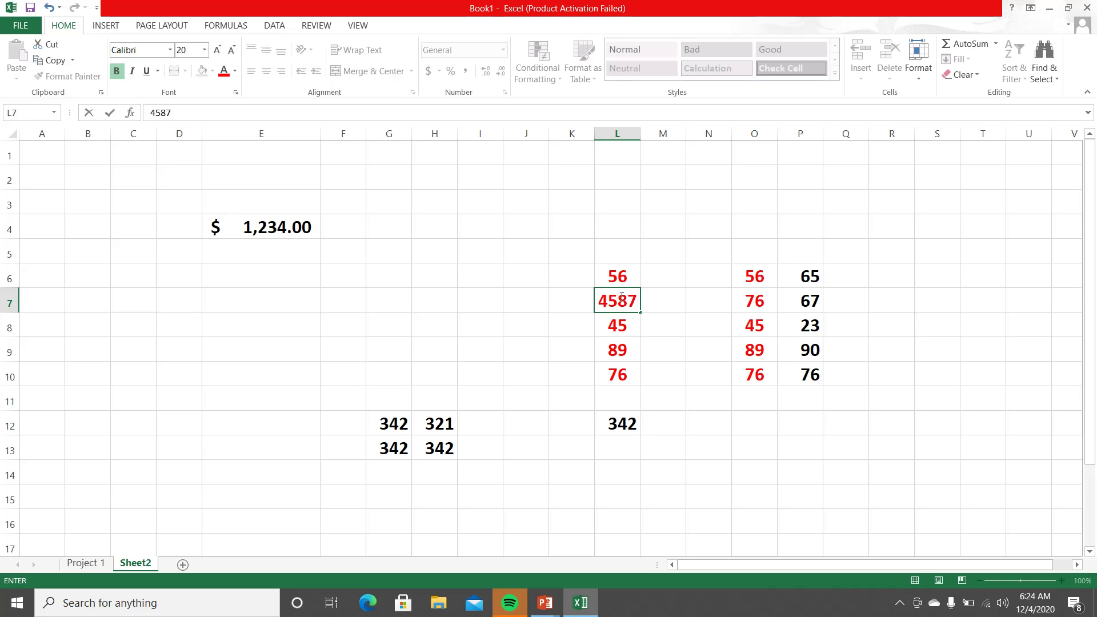
pyautogui.press('Return')
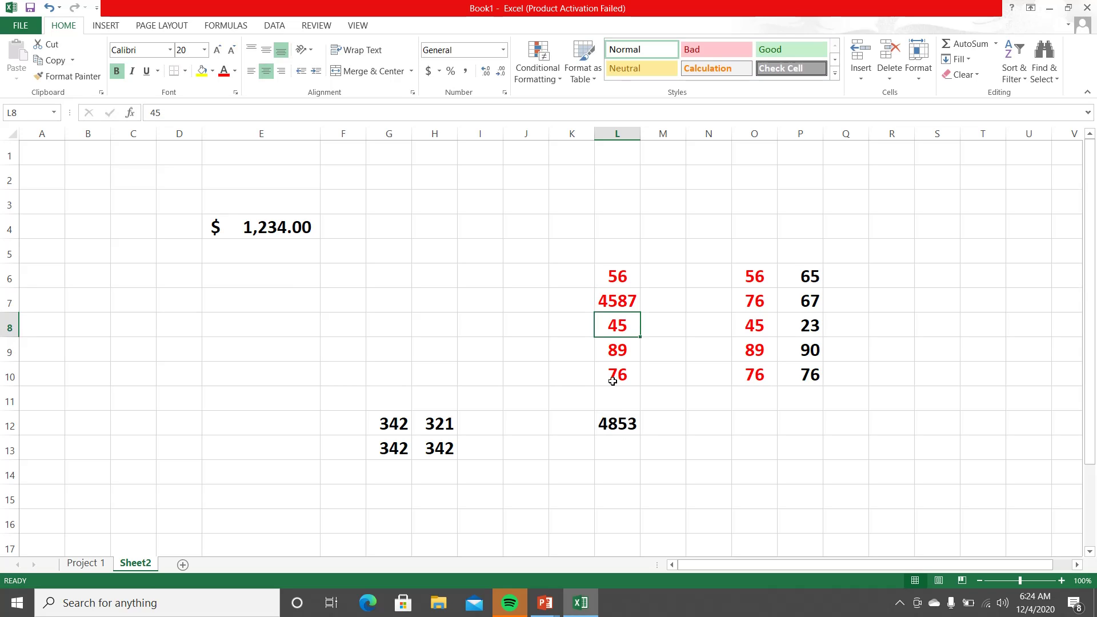
# - Examine the sum formula in L12 and the functions offered under AutoSum, leaving the cell unedited
pyautogui.doubleClick(622, 424)
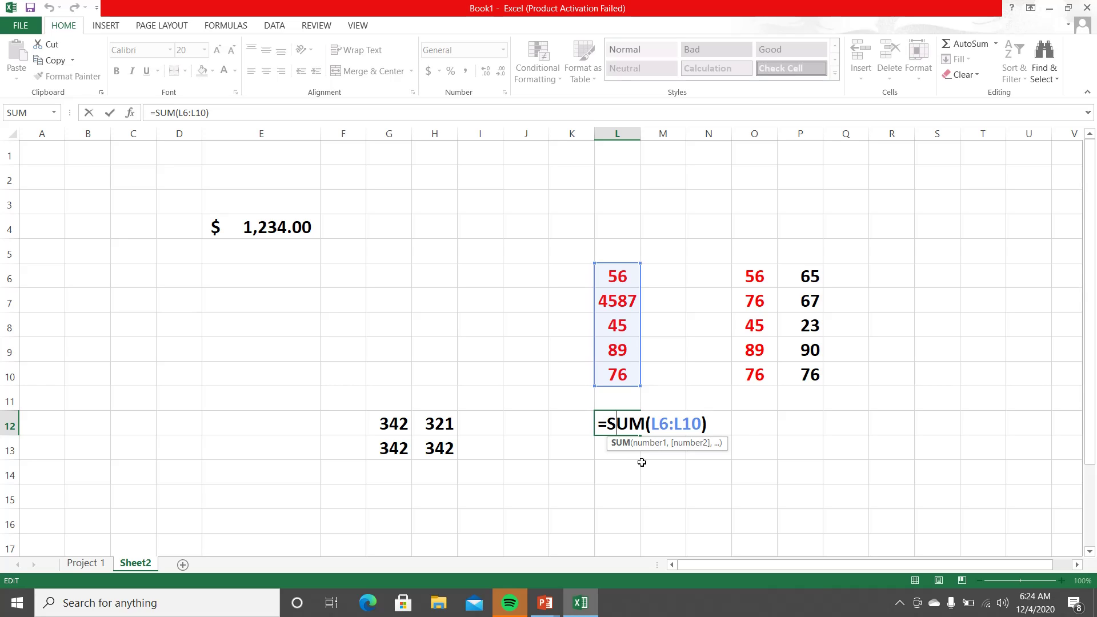
pyautogui.press('Escape')
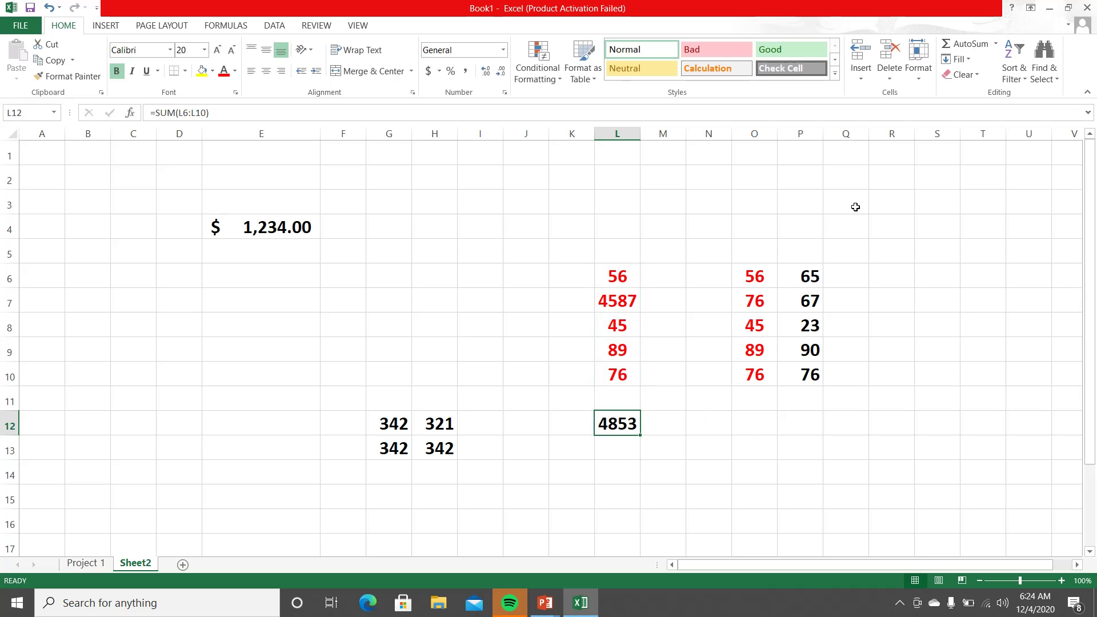
pyautogui.click(996, 44)
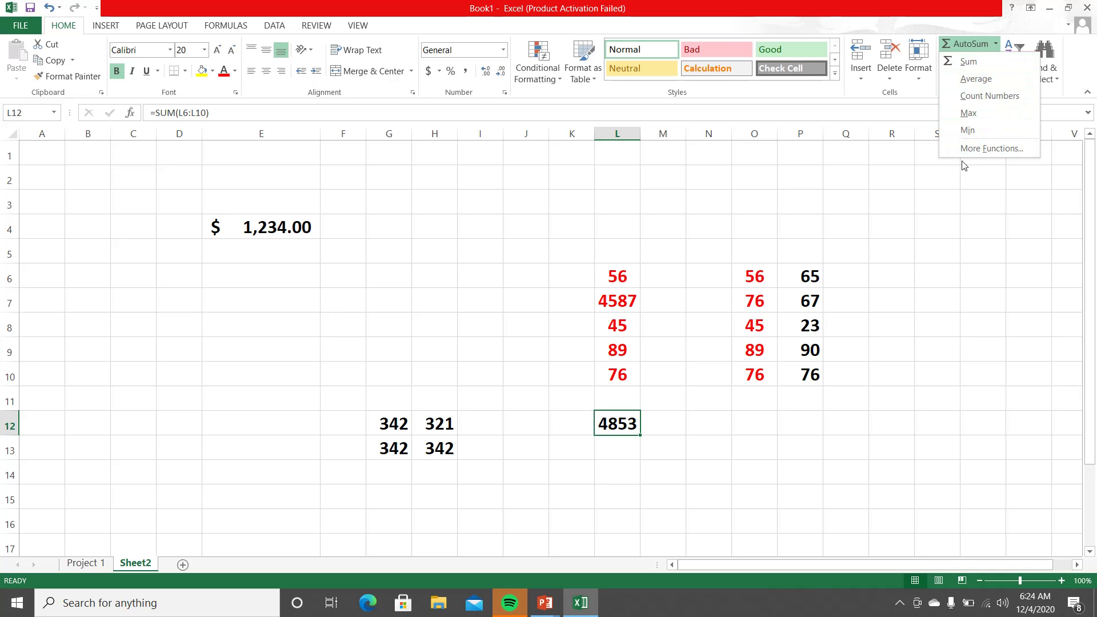
pyautogui.click(787, 6)
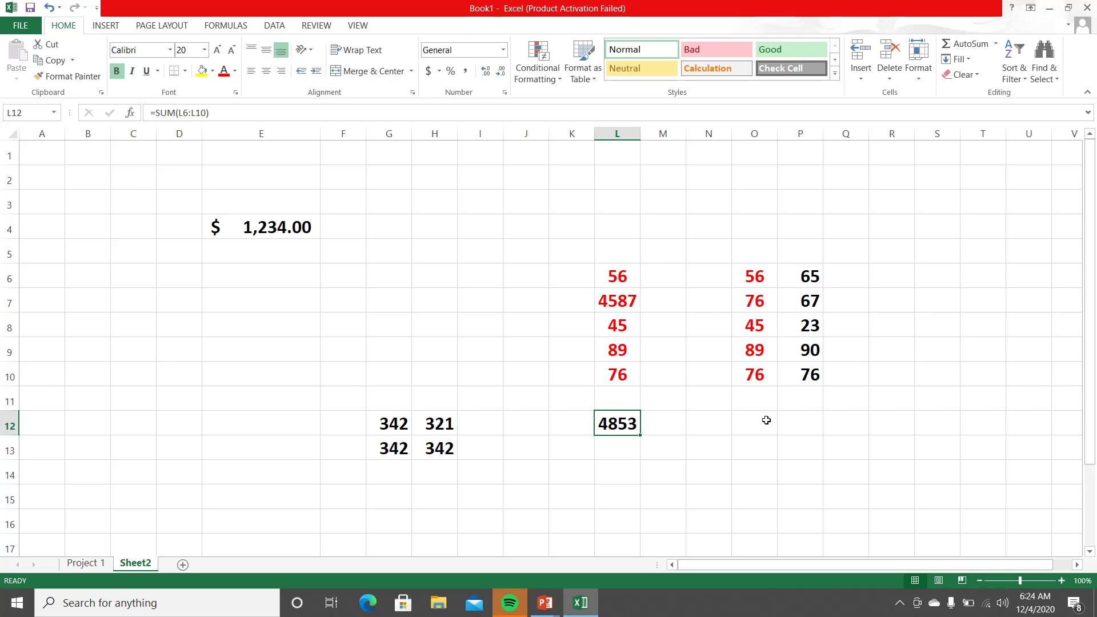
pyautogui.click(604, 464)
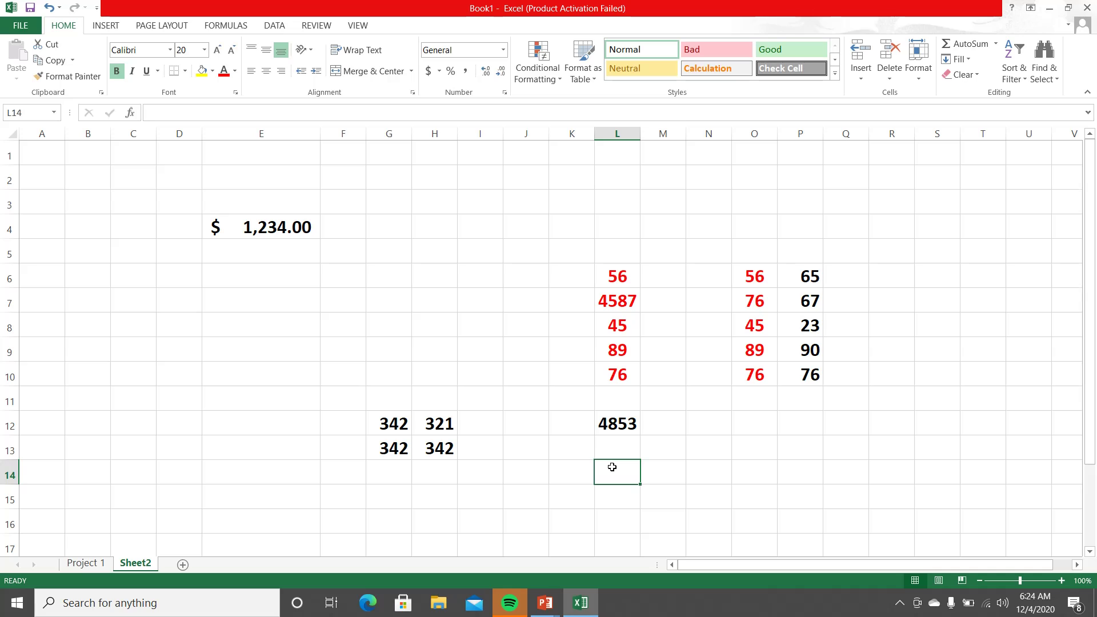
pyautogui.write('=SU')
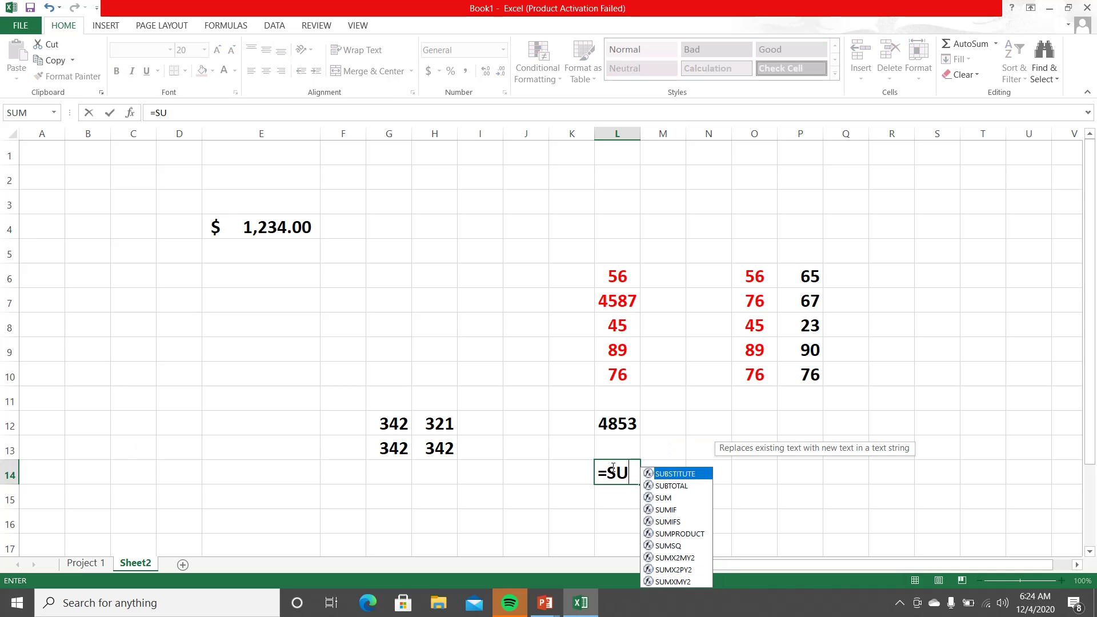
pyautogui.press('Escape')
pyautogui.press('Escape')
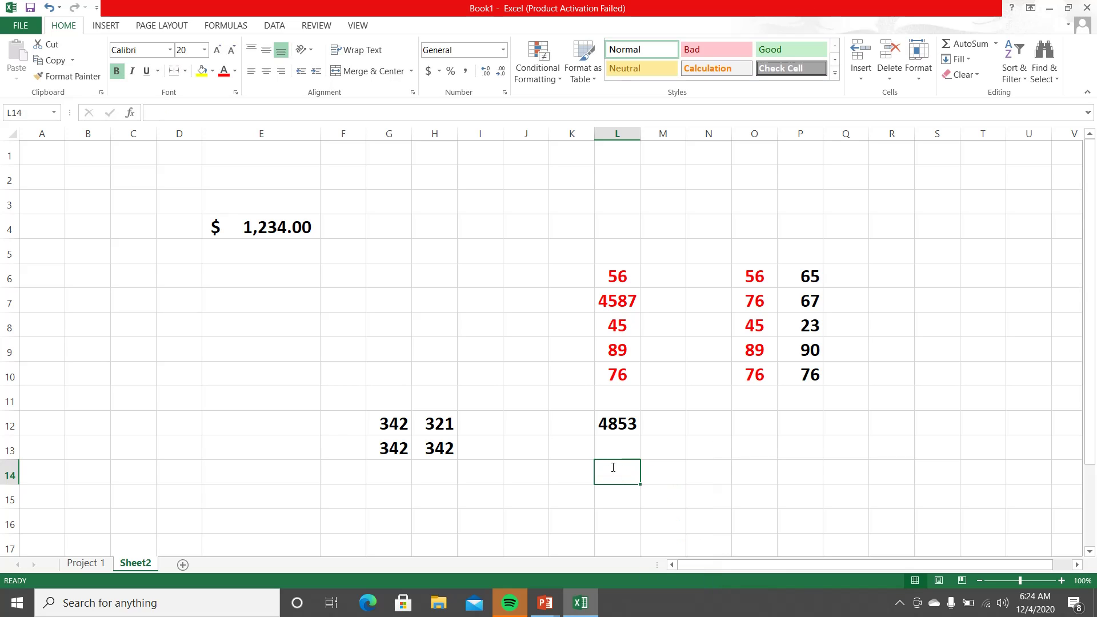
# - Enter =SUM(L6:L10,O6:P10) in cell L14 to total both number blocks, and review the ranges it references
pyautogui.write('=S')
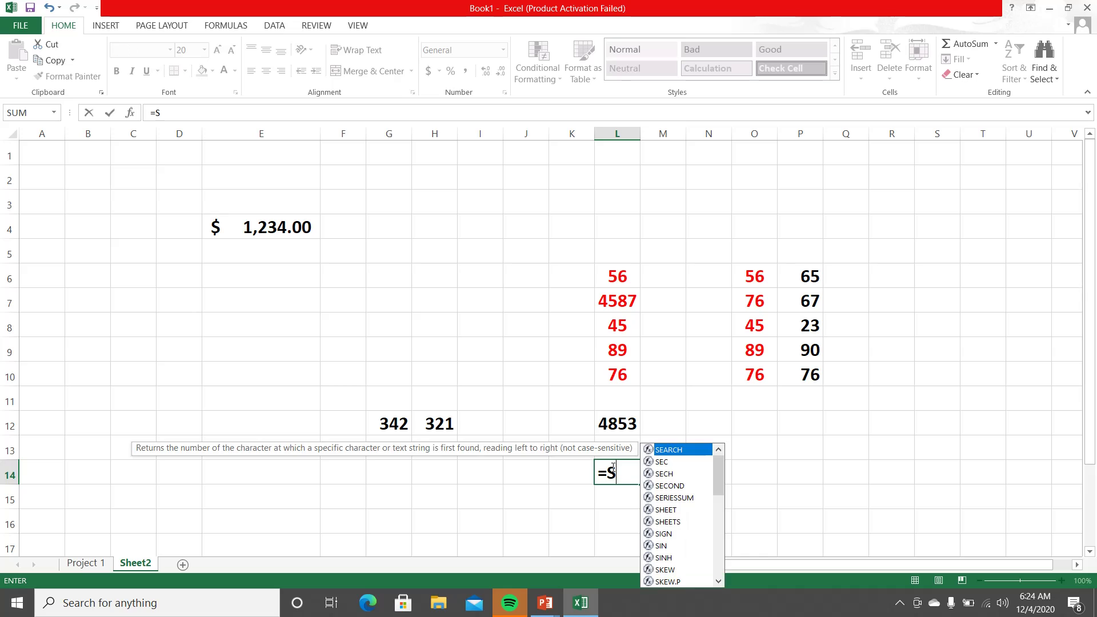
pyautogui.write('UM')
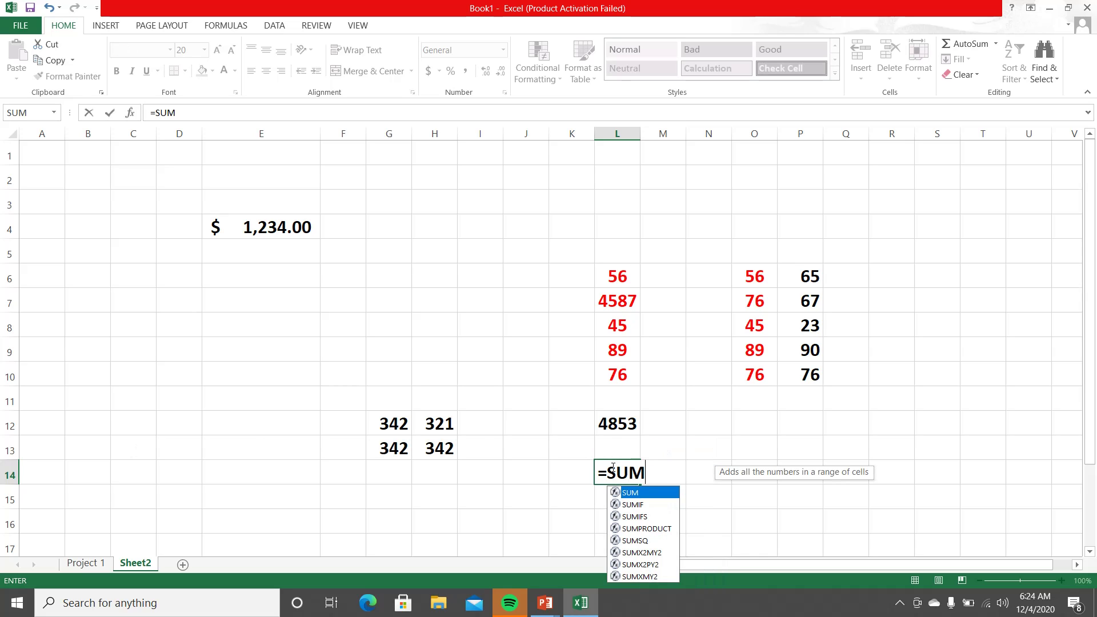
pyautogui.write('(')
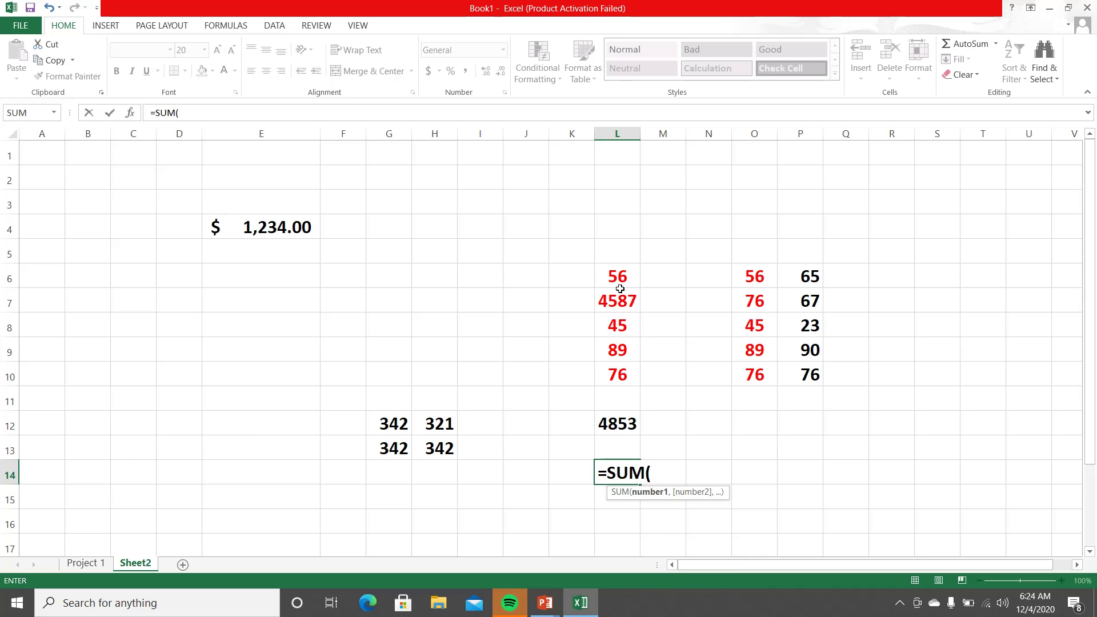
pyautogui.moveTo(618, 278); pyautogui.dragTo(614, 377)
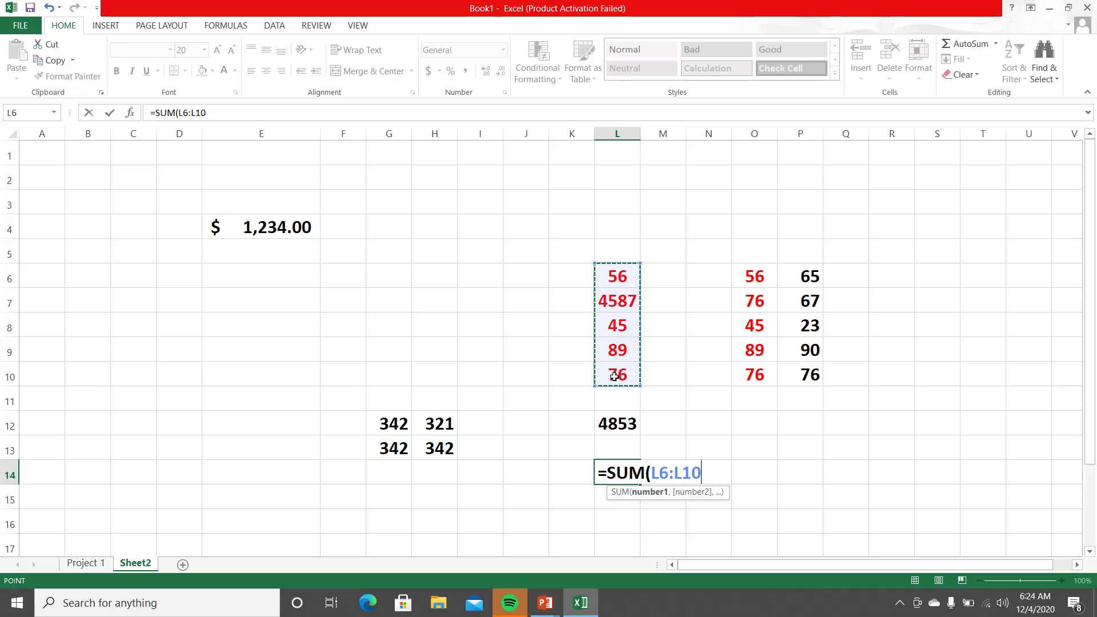
pyautogui.write(',')
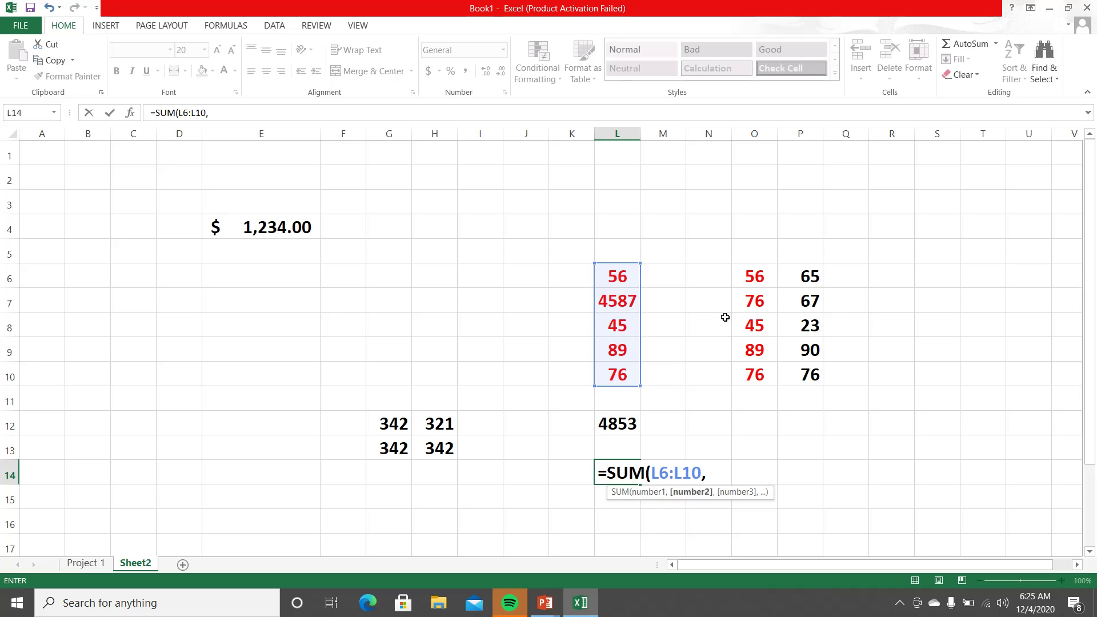
pyautogui.moveTo(754, 279); pyautogui.dragTo(754, 372)
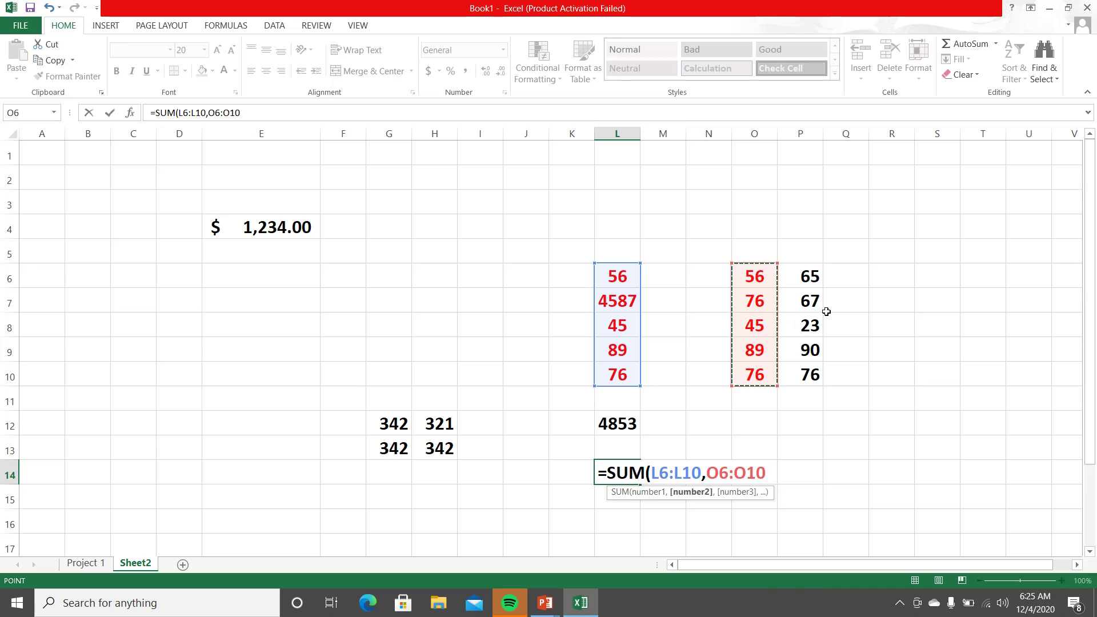
pyautogui.moveTo(758, 280); pyautogui.dragTo(797, 373)
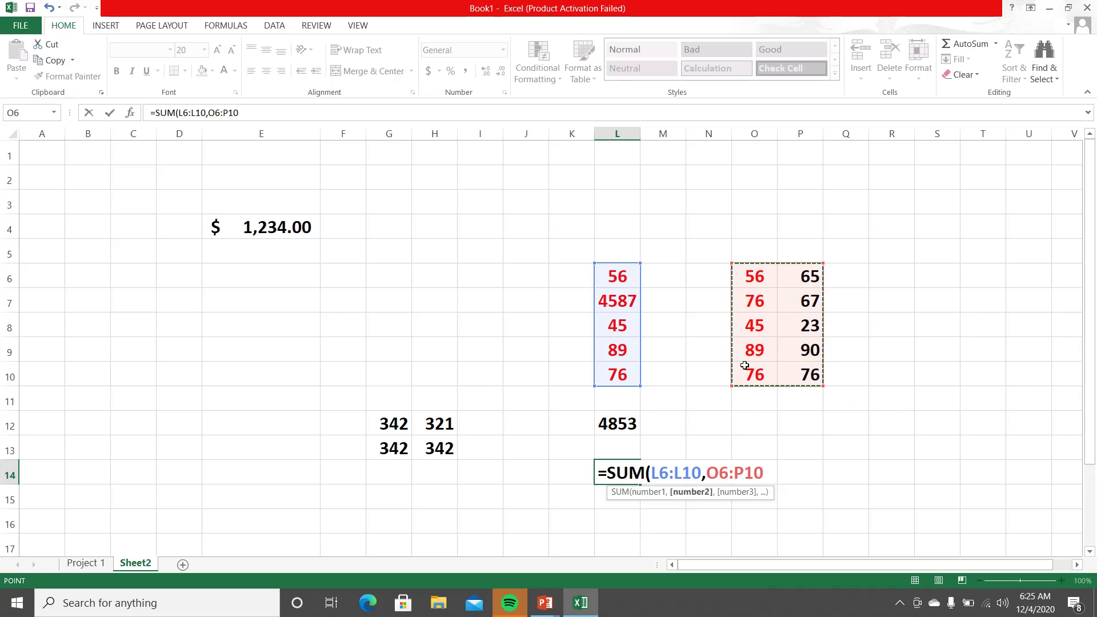
pyautogui.write(')')
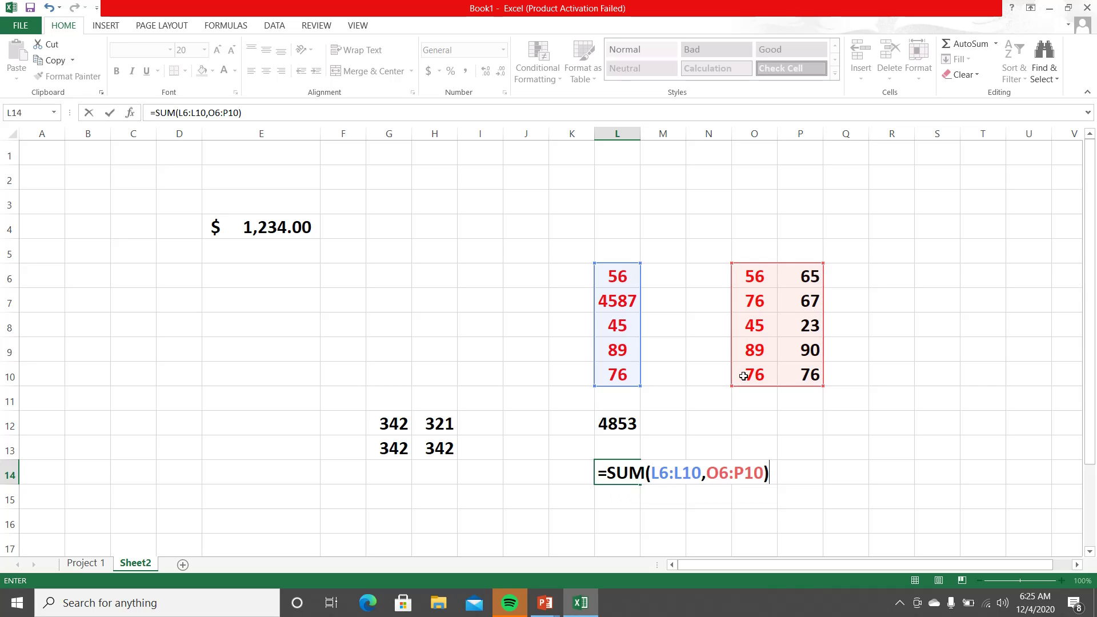
pyautogui.press('Return')
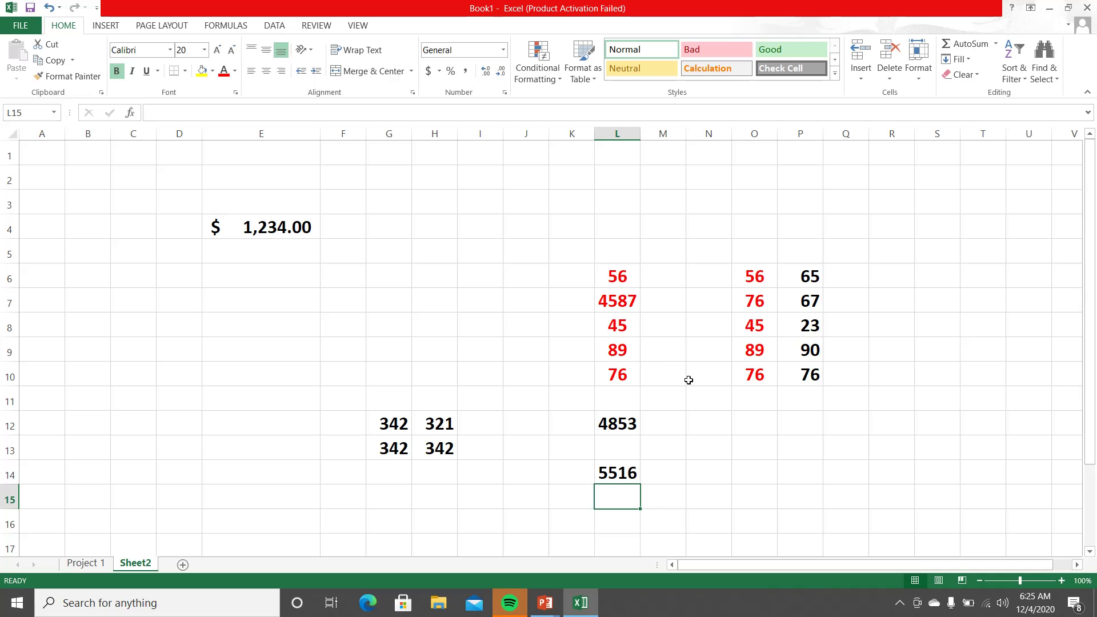
pyautogui.doubleClick(626, 473)
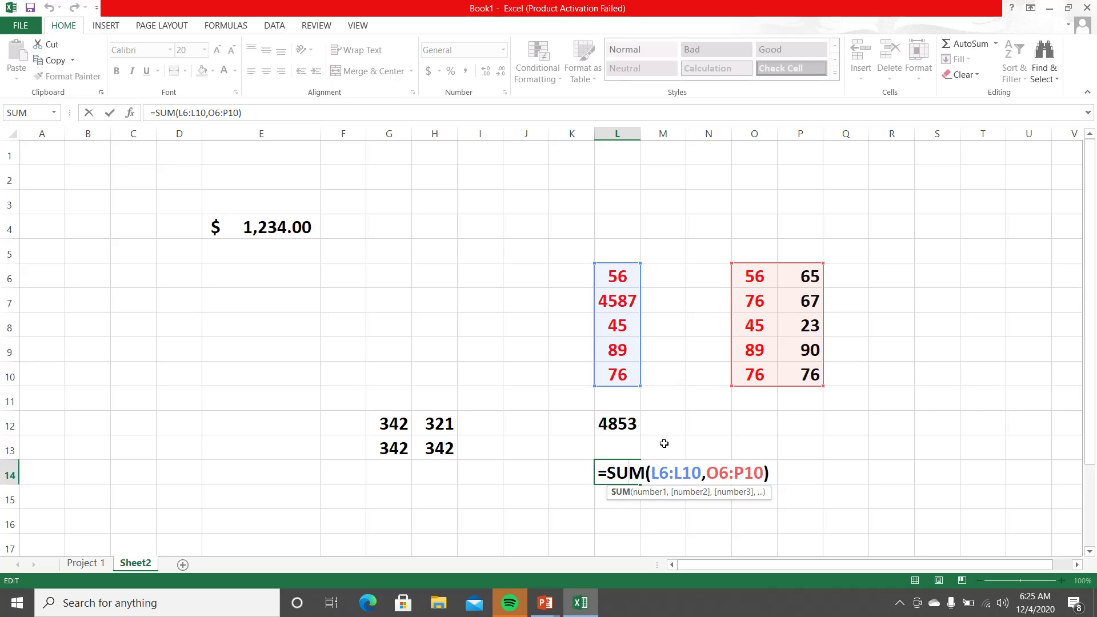
pyautogui.hotkey('ctrl', 'Return')
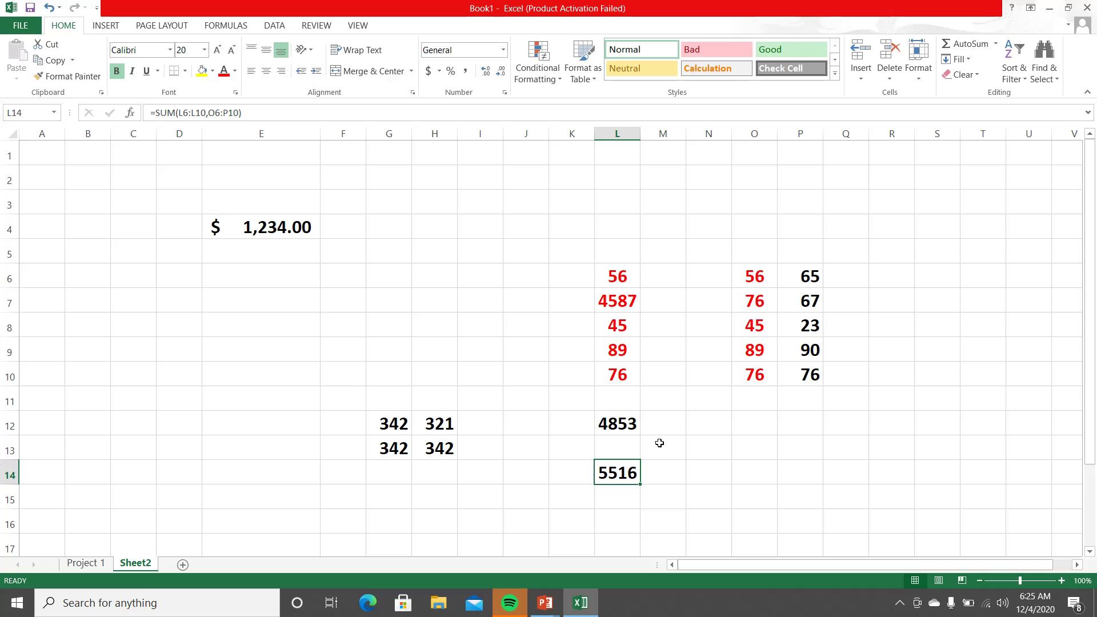
# - Switch to the PowerPoint slide show and advance to the slide on the Average and MAX functions
pyautogui.click(545, 603)
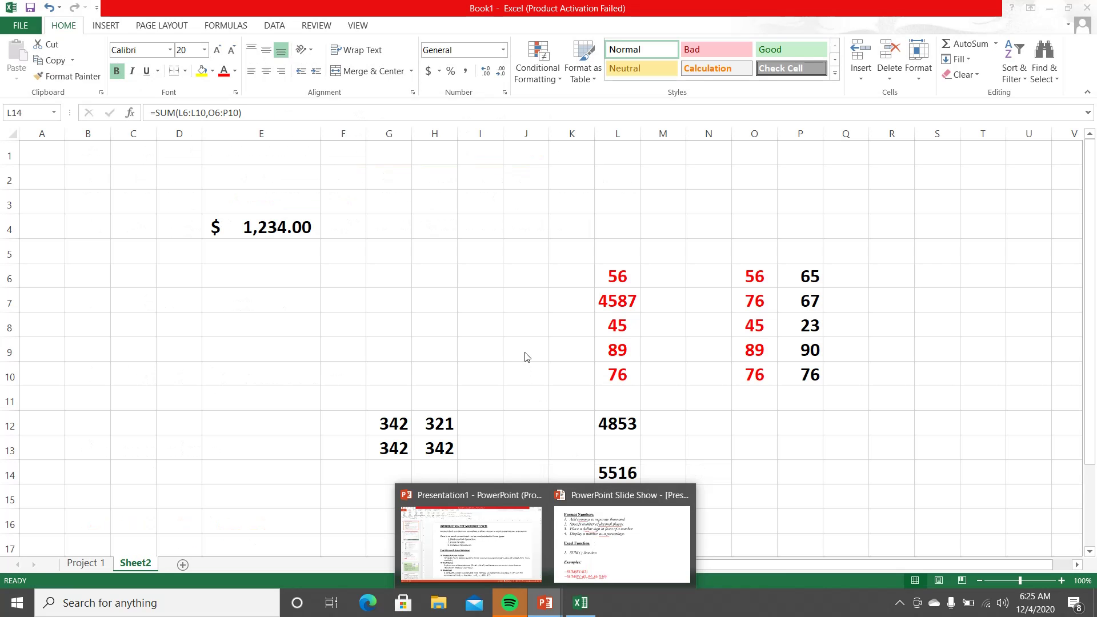
pyautogui.click(605, 526)
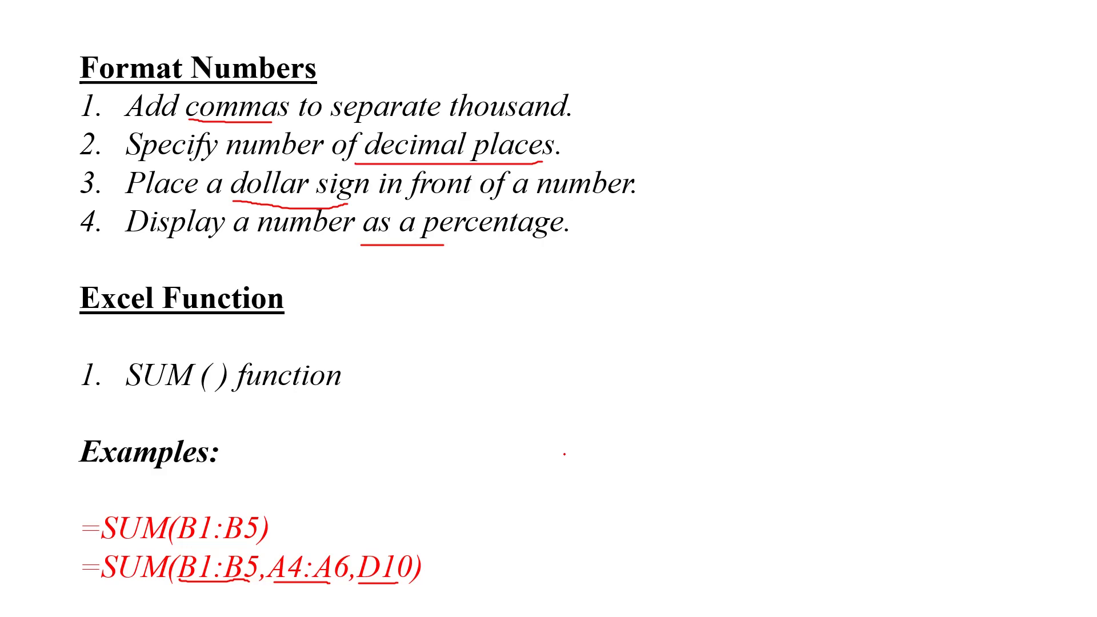
pyautogui.press('Right')
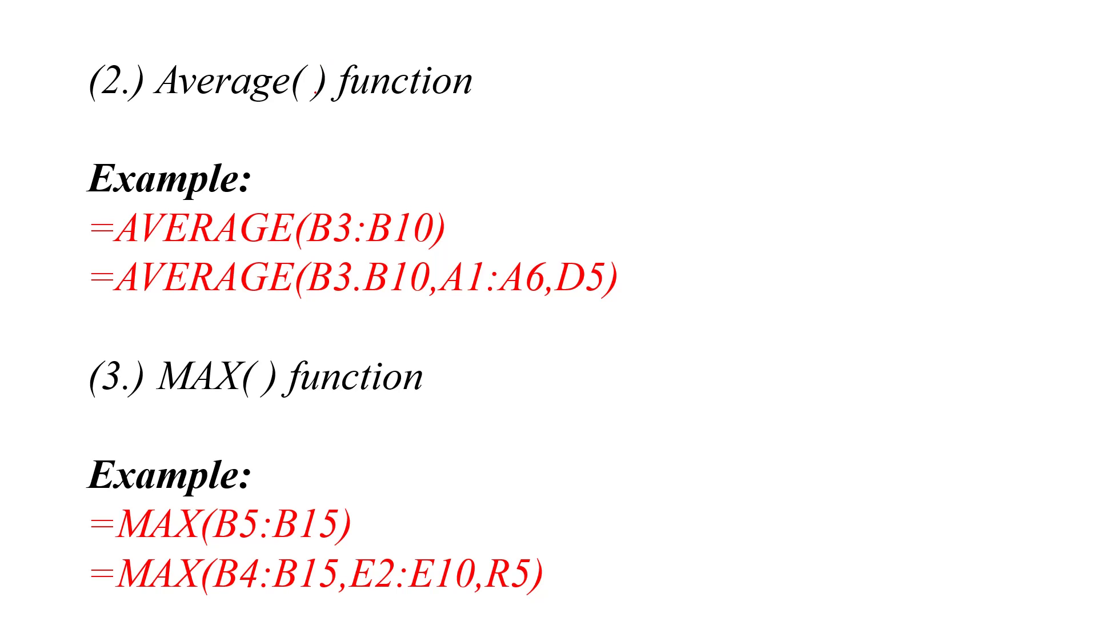
# - Switch to the Excel workbook and clear all contents of the range E3:R15 on Sheet2
pyautogui.press('super')
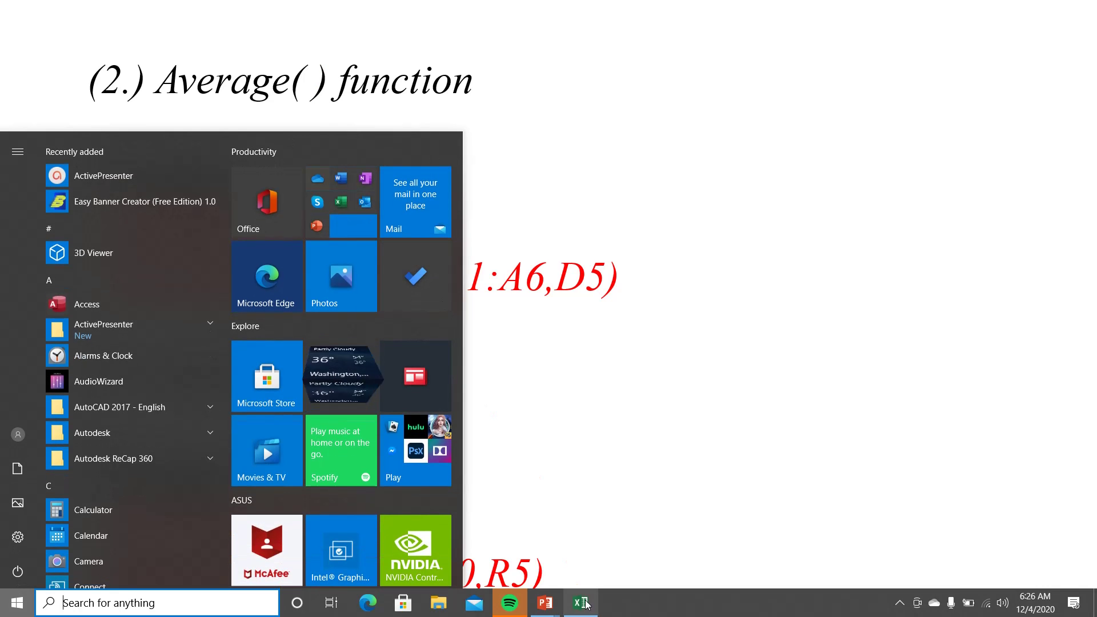
pyautogui.click(581, 603)
pyautogui.click(483, 350)
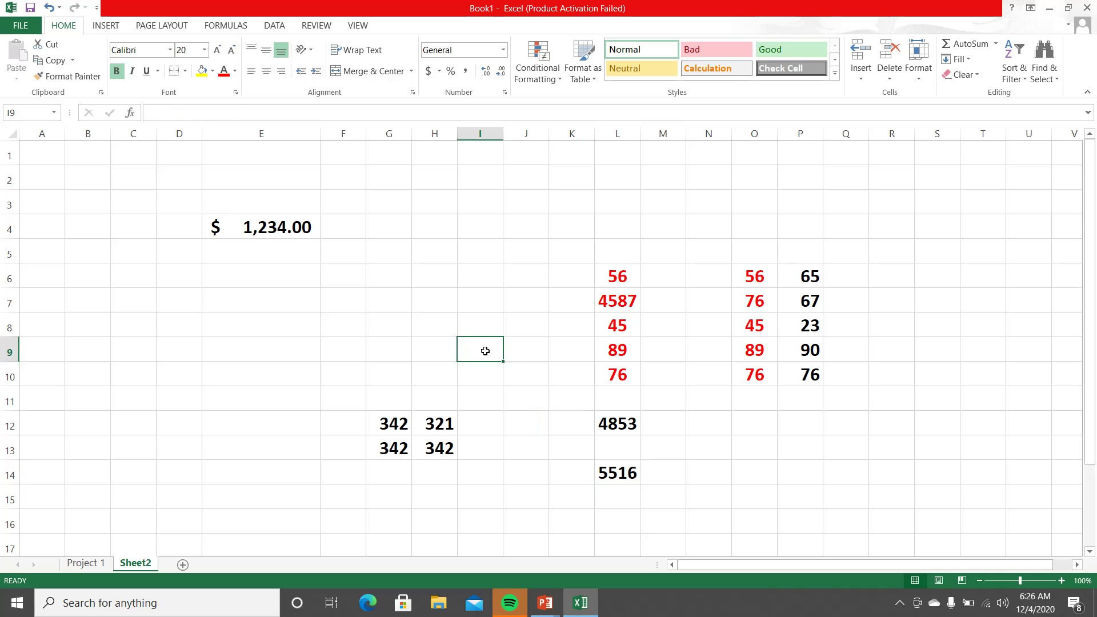
pyautogui.moveTo(214, 198); pyautogui.dragTo(880, 492)
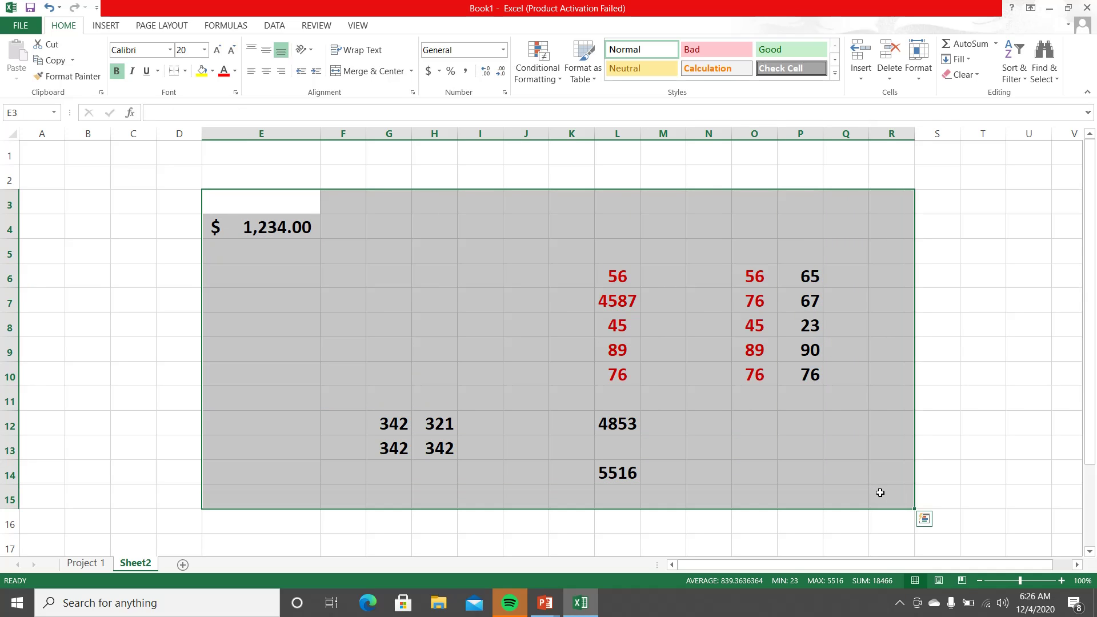
pyautogui.press('Delete')
# - Enter the heading Marks in cell E4 and the values 34, 56, 78, 76, 34 and 53 below it in E5:E10
pyautogui.click(265, 234)
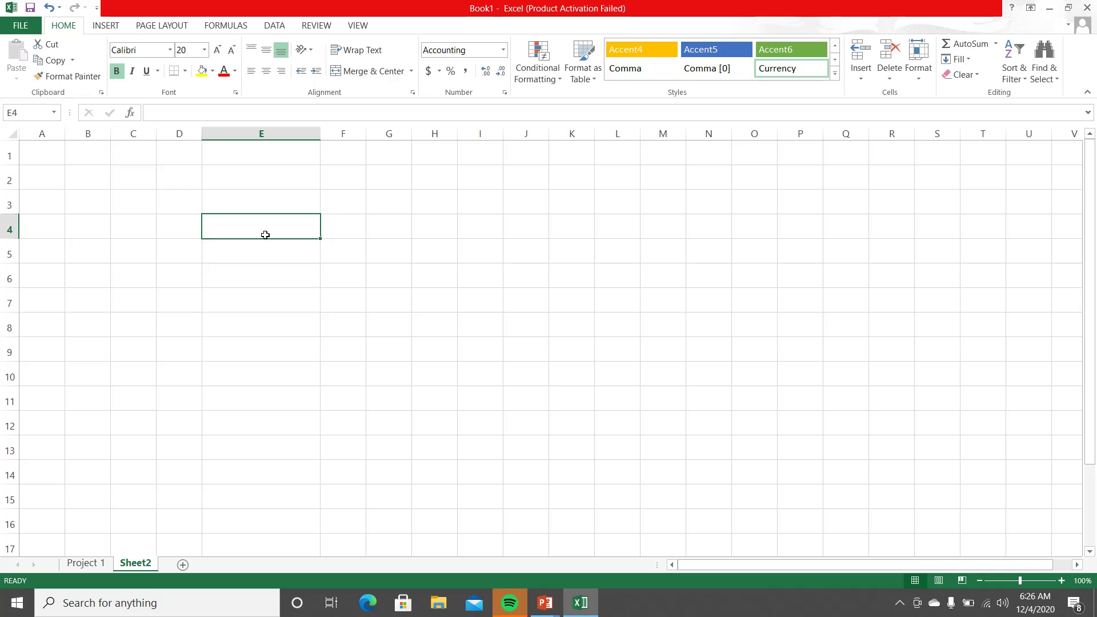
pyautogui.write('mARKS')
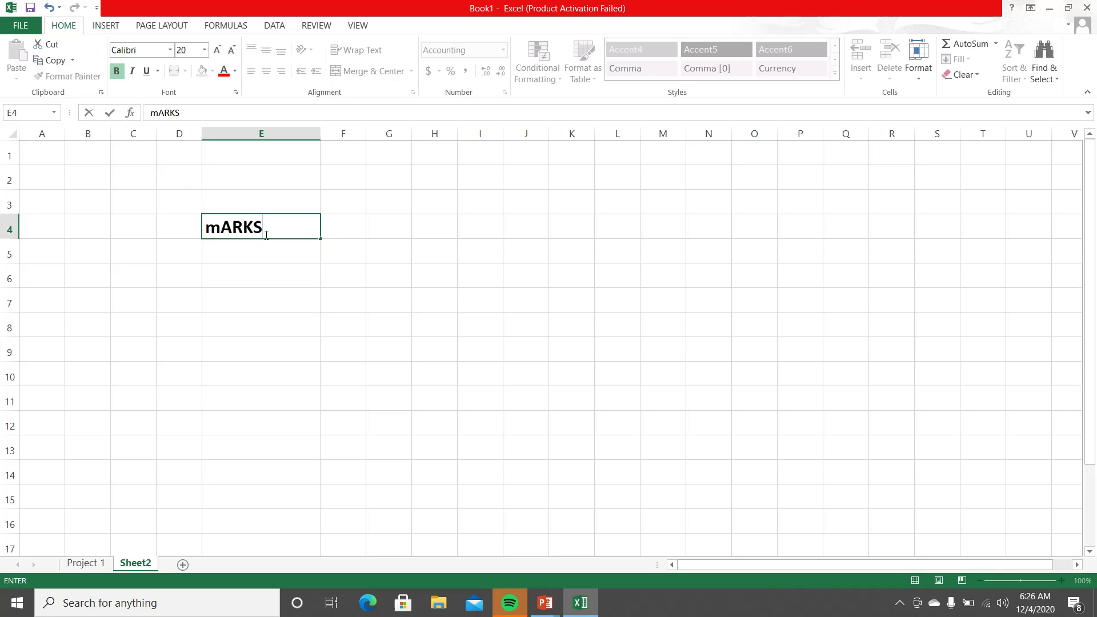
pyautogui.press('Return')
pyautogui.write('34')
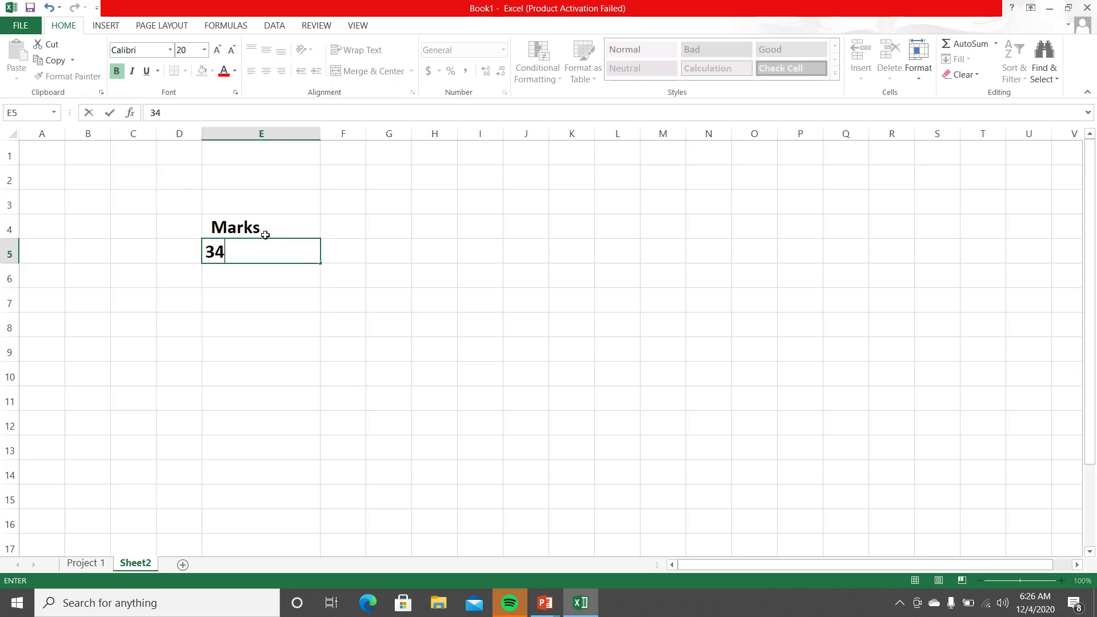
pyautogui.press('Return')
pyautogui.write('56')
pyautogui.press('Return')
pyautogui.write('78')
pyautogui.press('Return')
pyautogui.write('76')
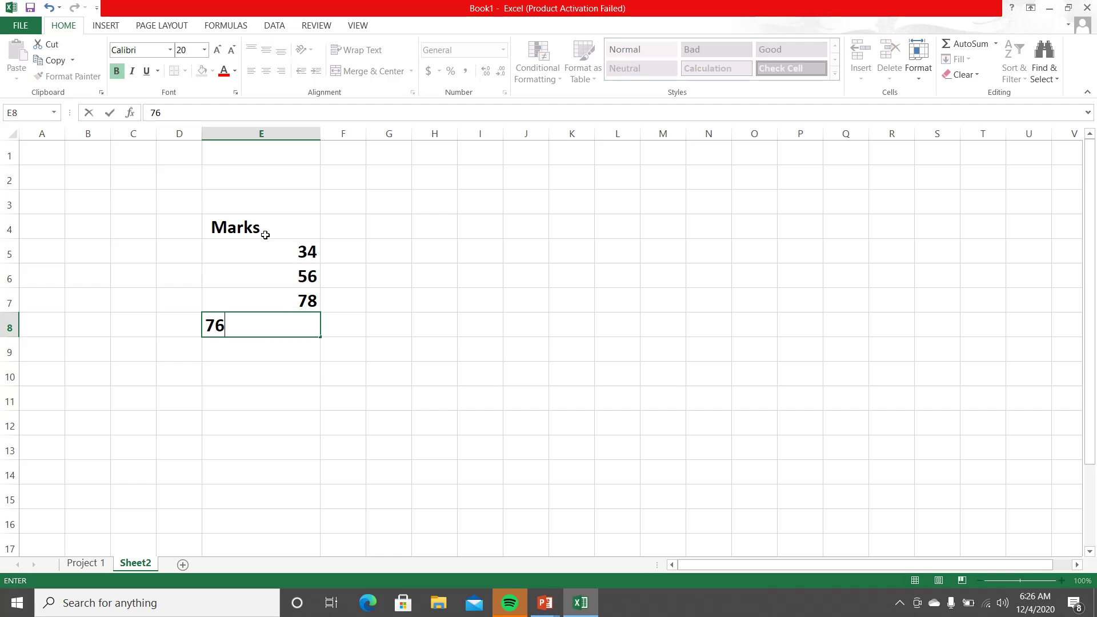
pyautogui.press('Return')
pyautogui.write('34')
pyautogui.press('Return')
pyautogui.write('53')
pyautogui.press('Return')
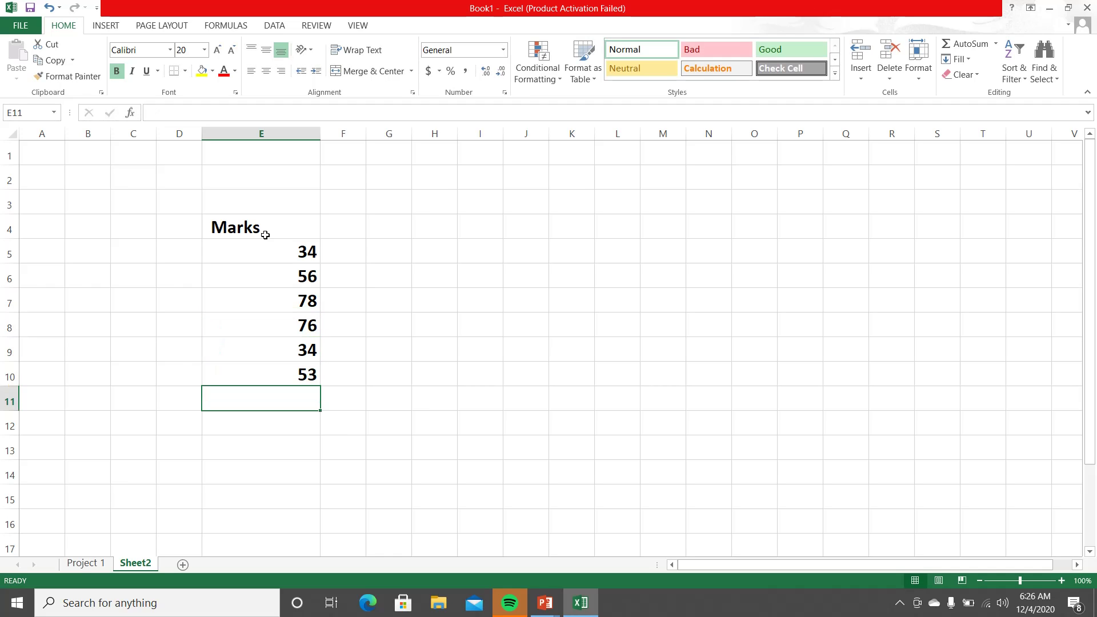
# - Enter =AVERAGE(E5:E10) in cell E12 to average the marks
pyautogui.click(252, 432)
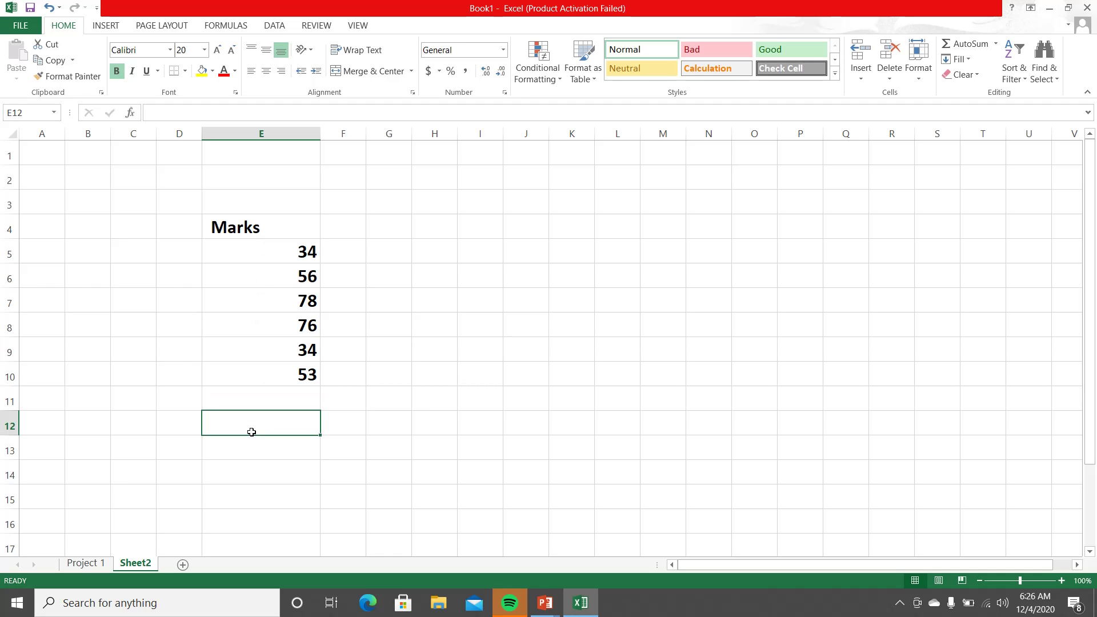
pyautogui.write('=')
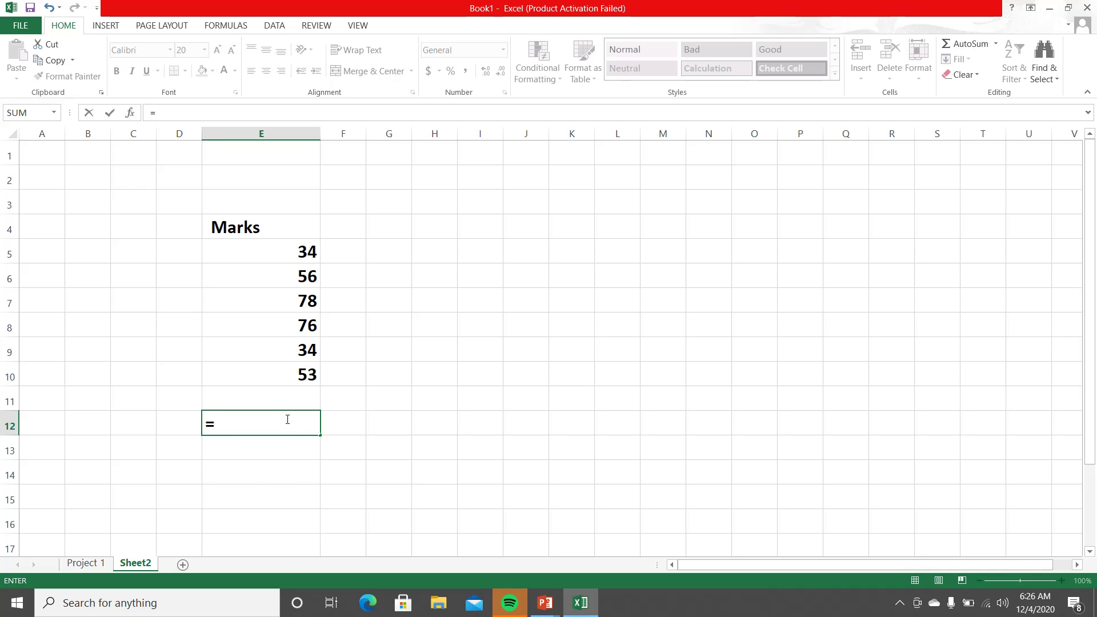
pyautogui.write('ACERAGE')
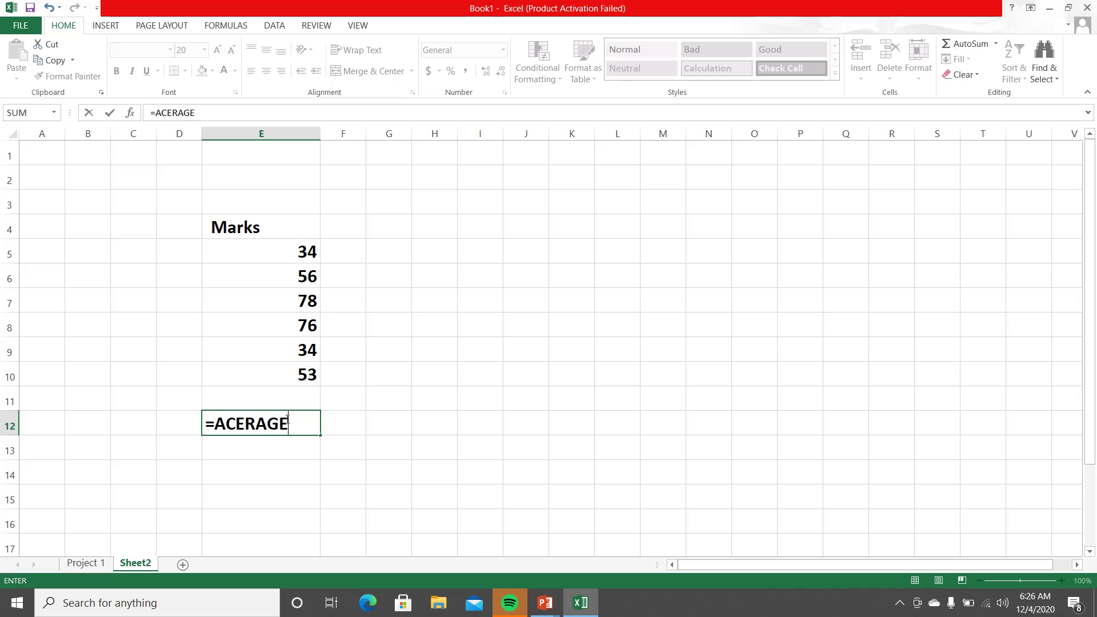
pyautogui.press('BackSpace')
pyautogui.press('BackSpace')
pyautogui.press('BackSpace')
pyautogui.press('BackSpace')
pyautogui.press('BackSpace')
pyautogui.press('BackSpace')
pyautogui.write('VERAGE')
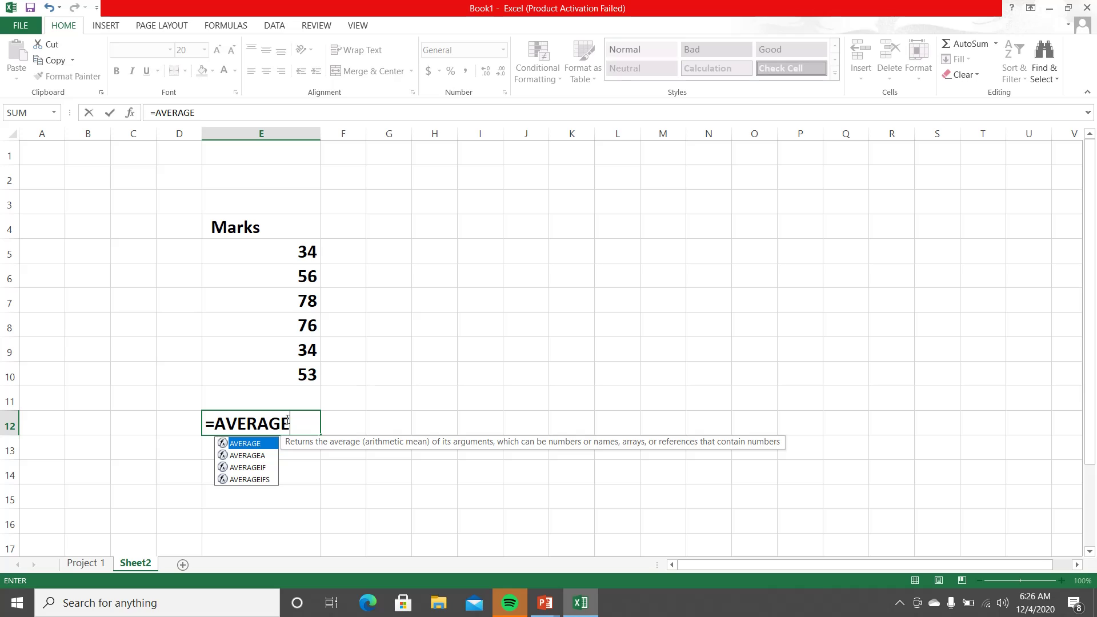
pyautogui.write('(')
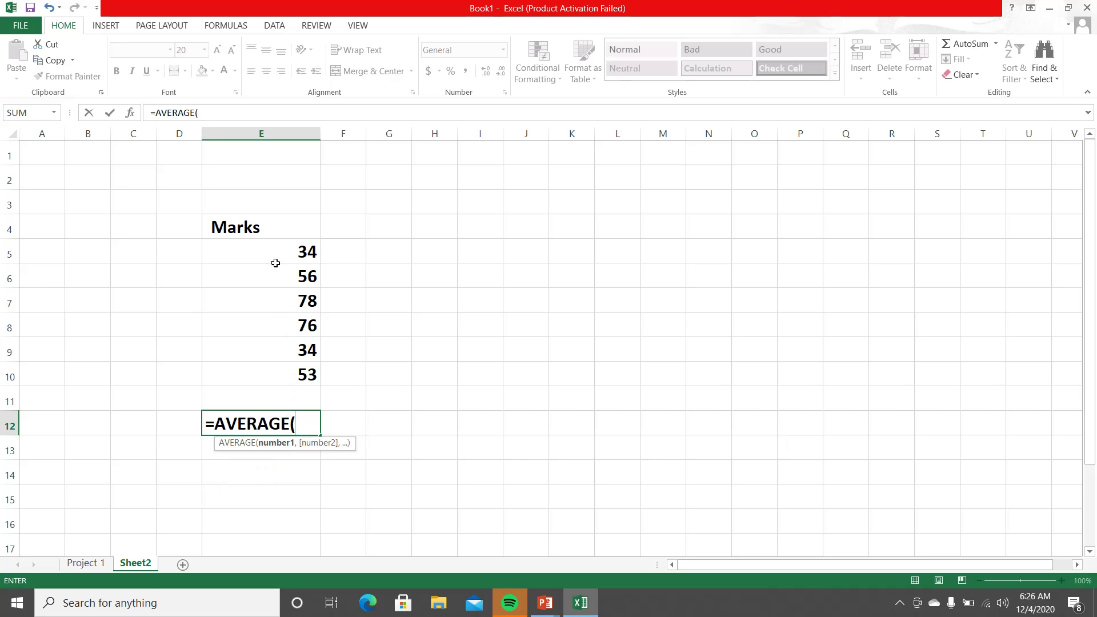
pyautogui.moveTo(275, 251); pyautogui.dragTo(273, 375)
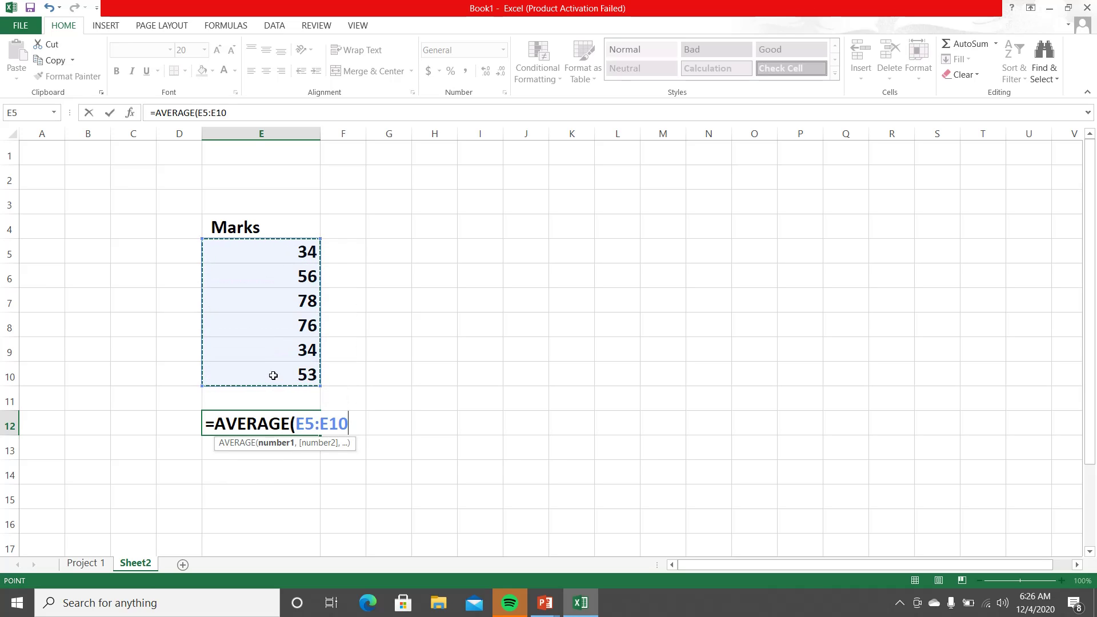
pyautogui.write(')')
pyautogui.press('Return')
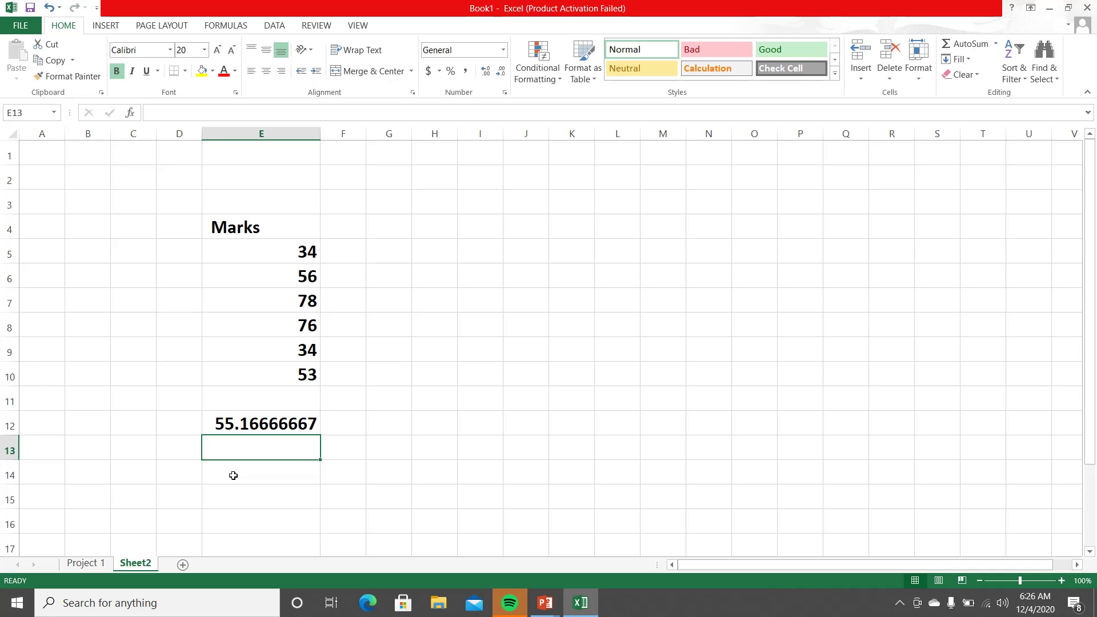
# - Enter =(E5+E6+E7+E8+E9+E10)/6 in cell E13 as a manual average, and review the range referenced by the formula in E12
pyautogui.write('=(')
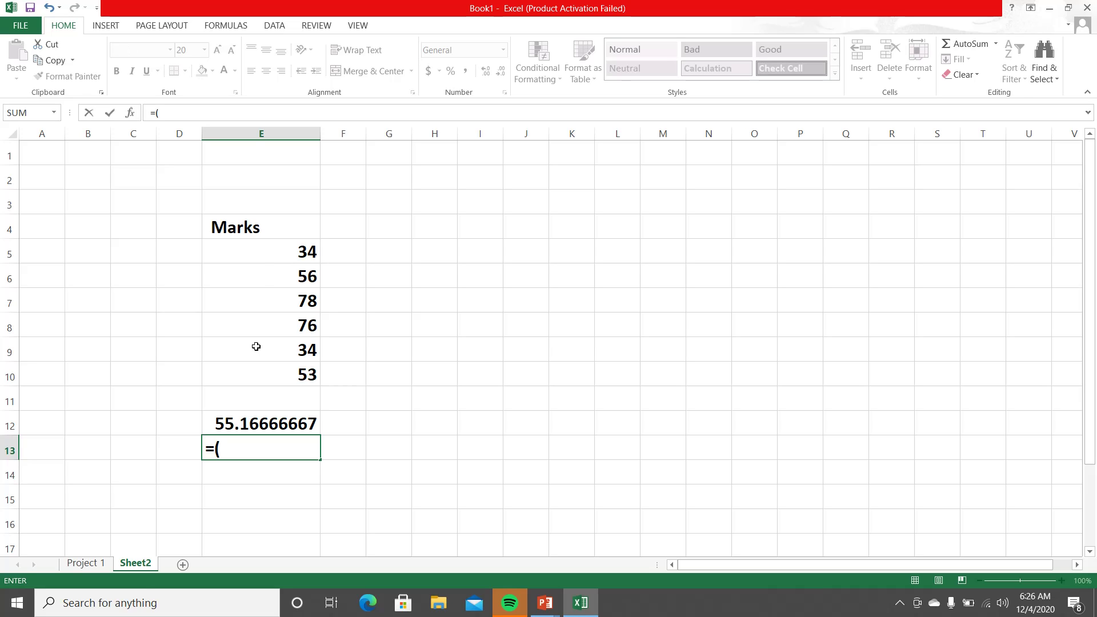
pyautogui.click(266, 257)
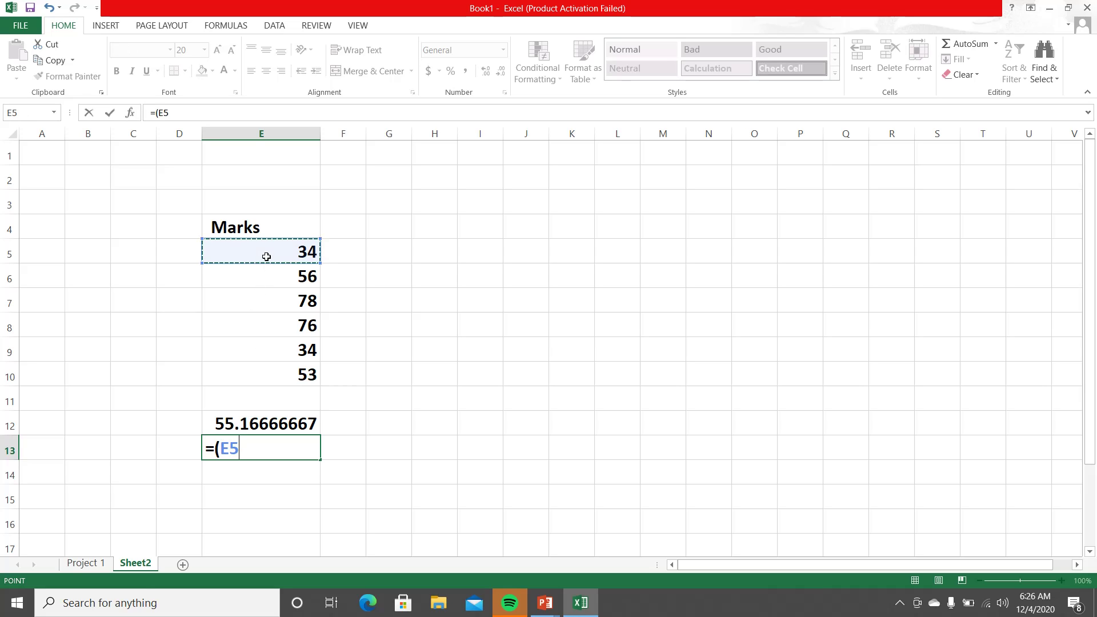
pyautogui.write('+')
pyautogui.click(270, 275)
pyautogui.write('+')
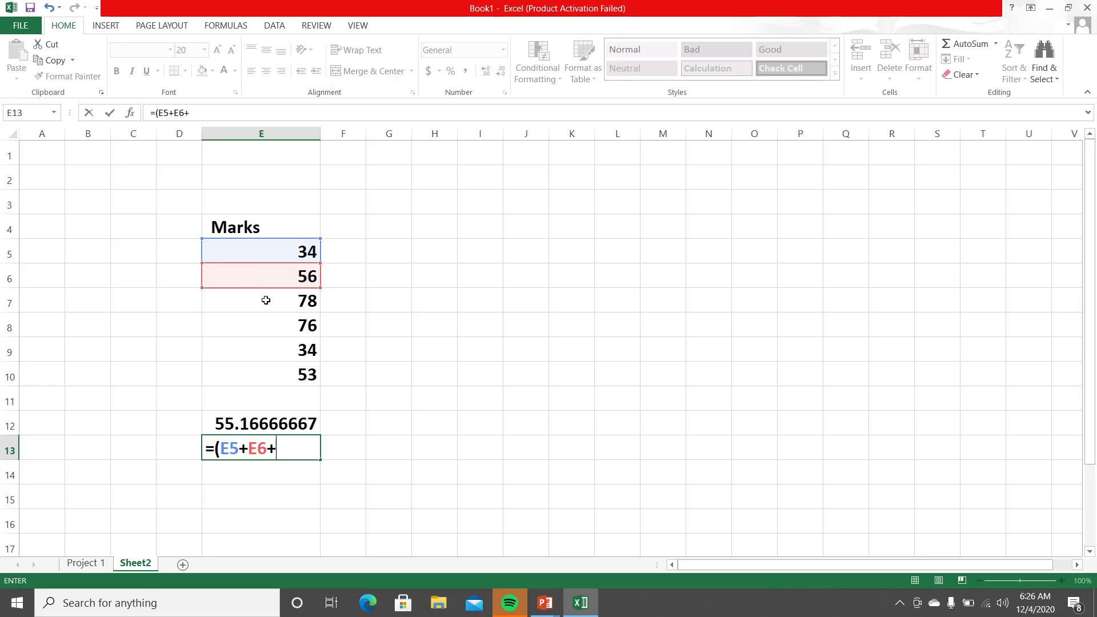
pyautogui.click(265, 300)
pyautogui.write('+')
pyautogui.click(262, 325)
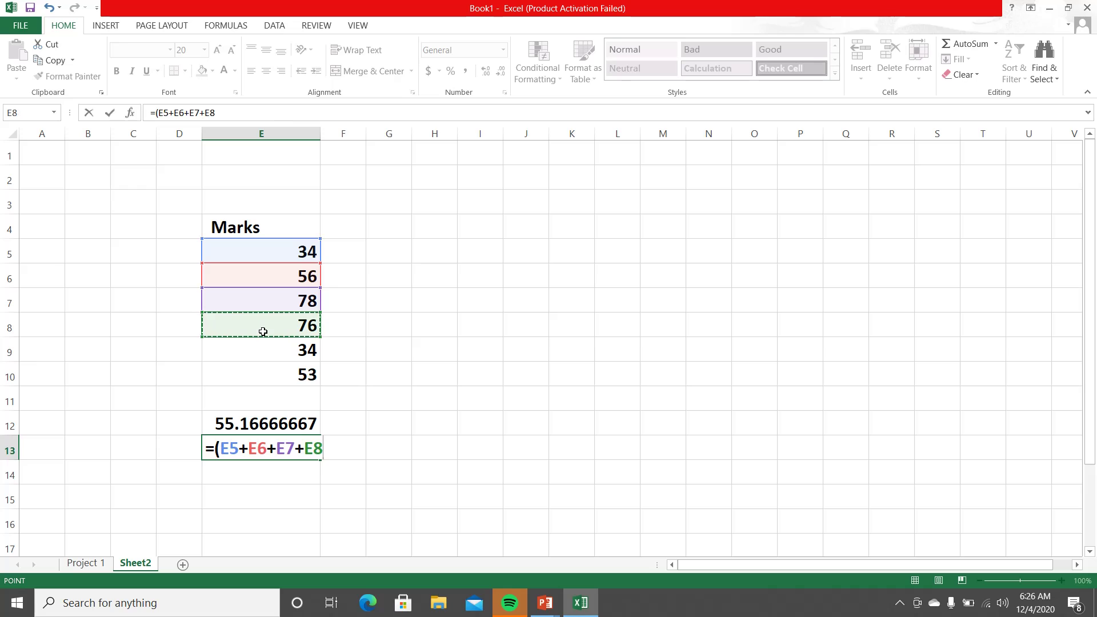
pyautogui.write('+')
pyautogui.click(262, 349)
pyautogui.write('+')
pyautogui.click(266, 372)
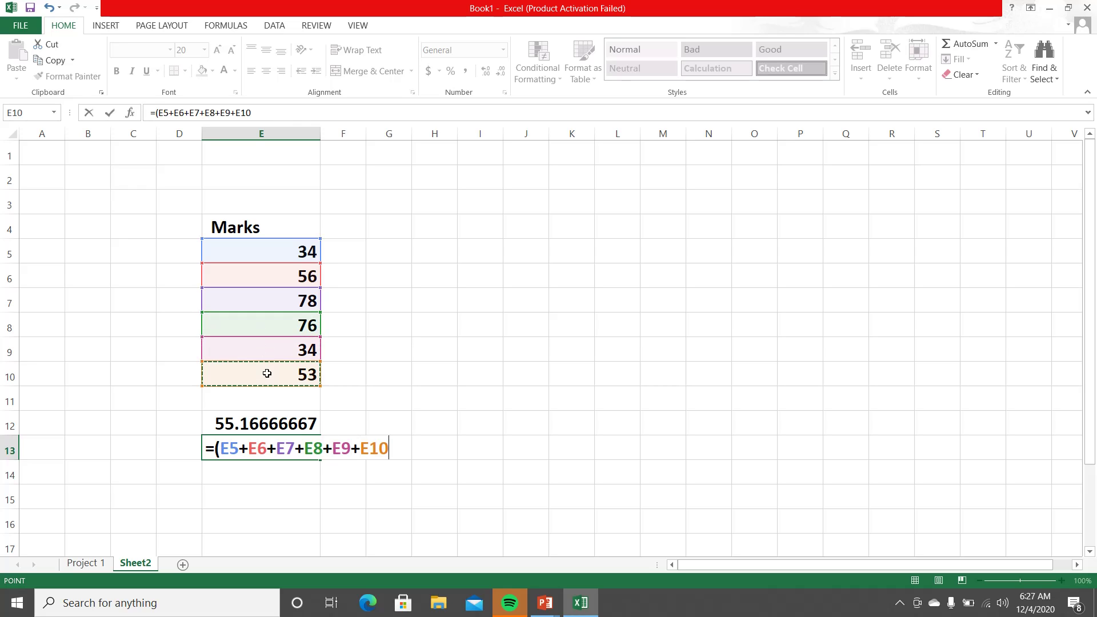
pyautogui.write(')')
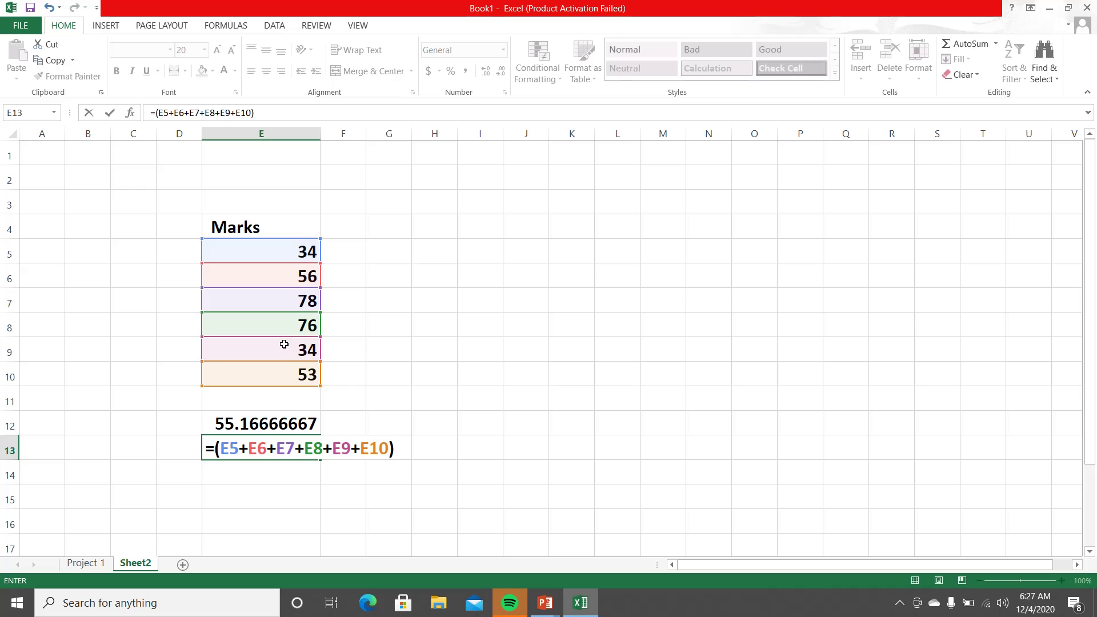
pyautogui.write('/6')
pyautogui.press('Return')
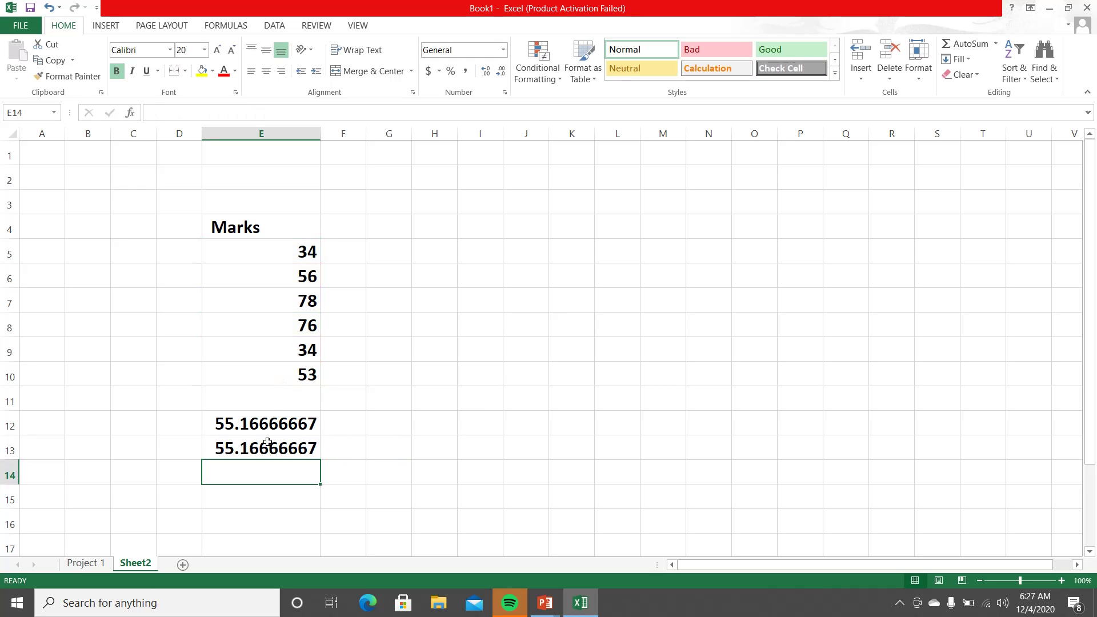
pyautogui.doubleClick(267, 425)
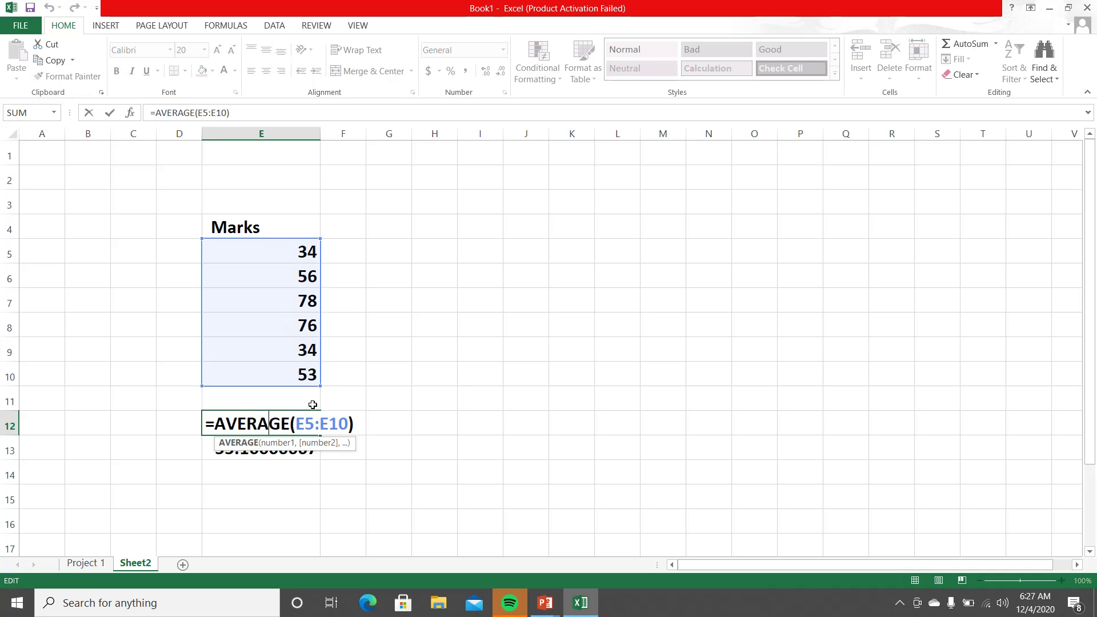
pyautogui.press('Escape')
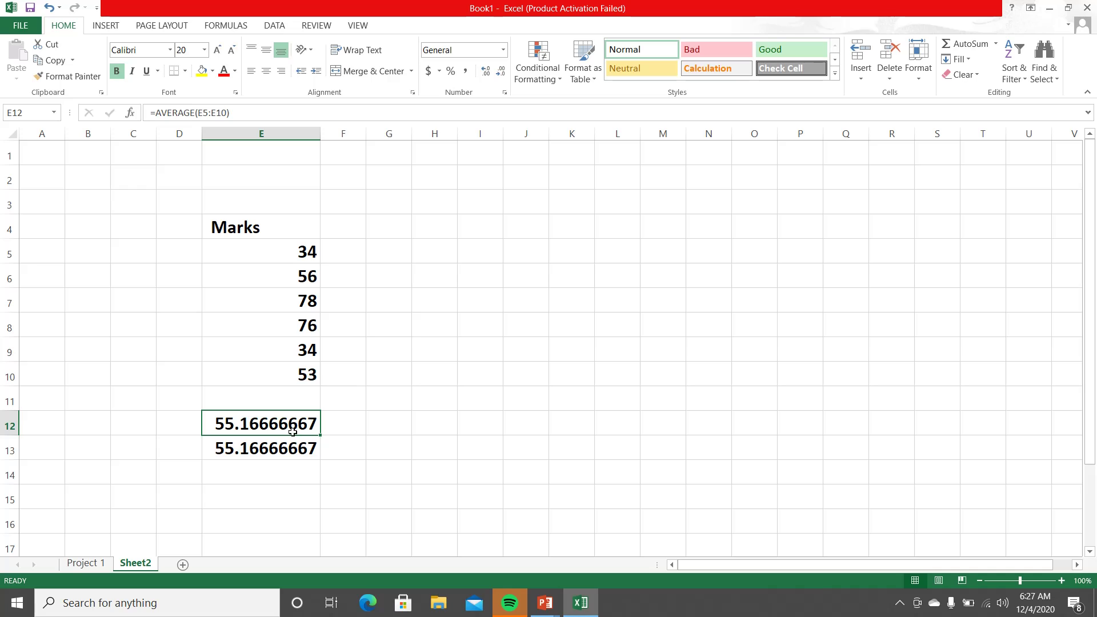
# - Format the two averages in E12:E13 to show two decimal places
pyautogui.moveTo(294, 428); pyautogui.dragTo(296, 450)
pyautogui.click(501, 72)
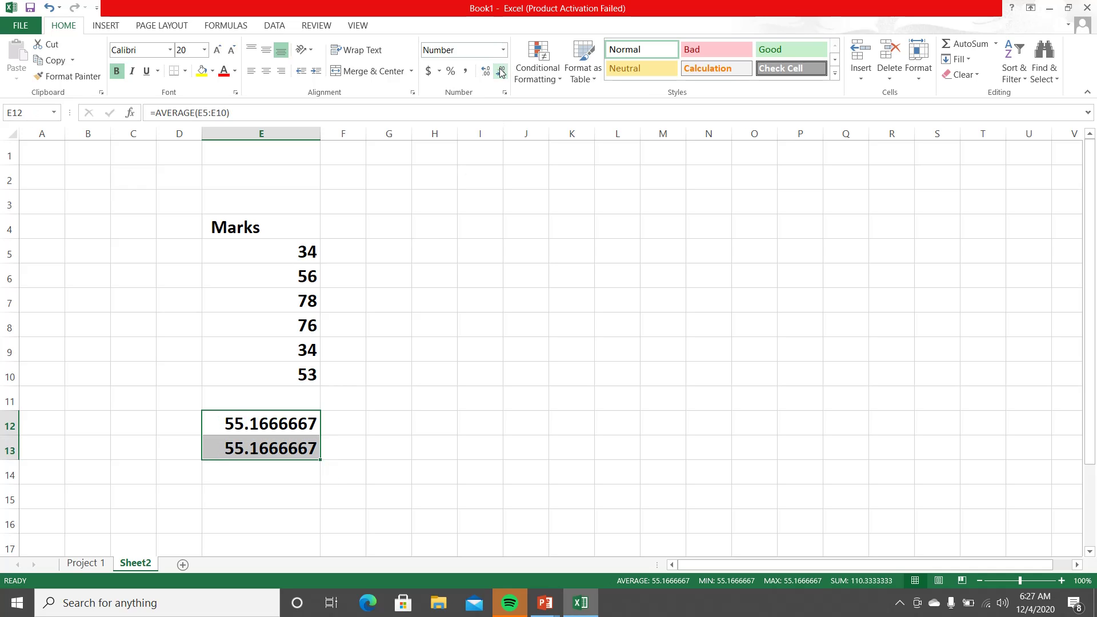
pyautogui.click(485, 71)
pyautogui.click(485, 72)
pyautogui.click(486, 71)
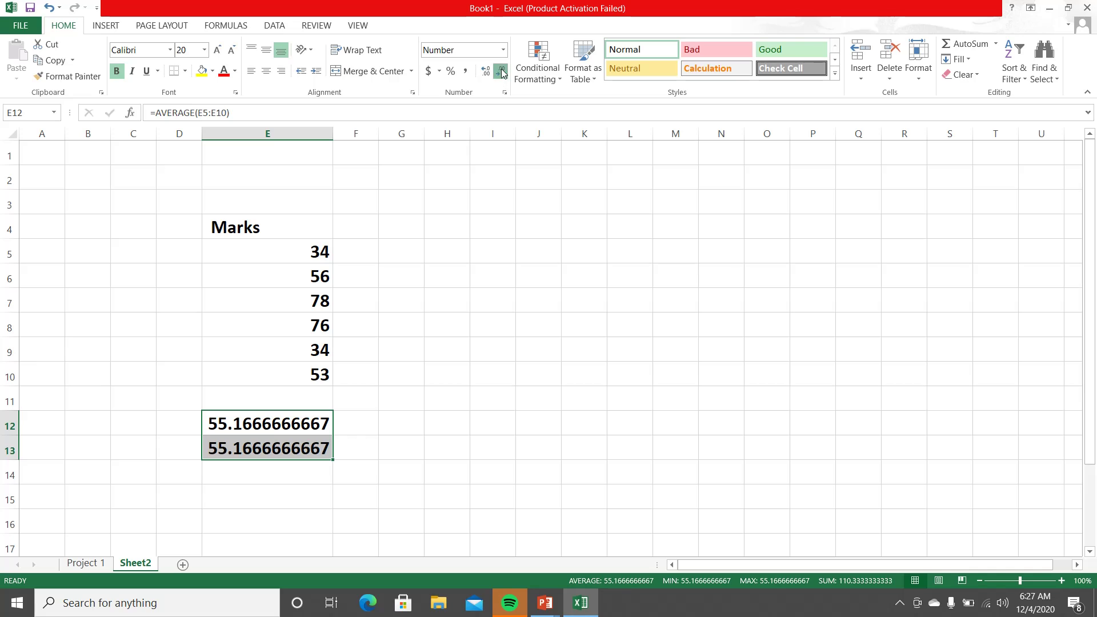
pyautogui.click(502, 72)
pyautogui.click(502, 71)
pyautogui.click(502, 71)
pyautogui.click(501, 71)
pyautogui.click(501, 72)
pyautogui.click(502, 71)
pyautogui.click(502, 71)
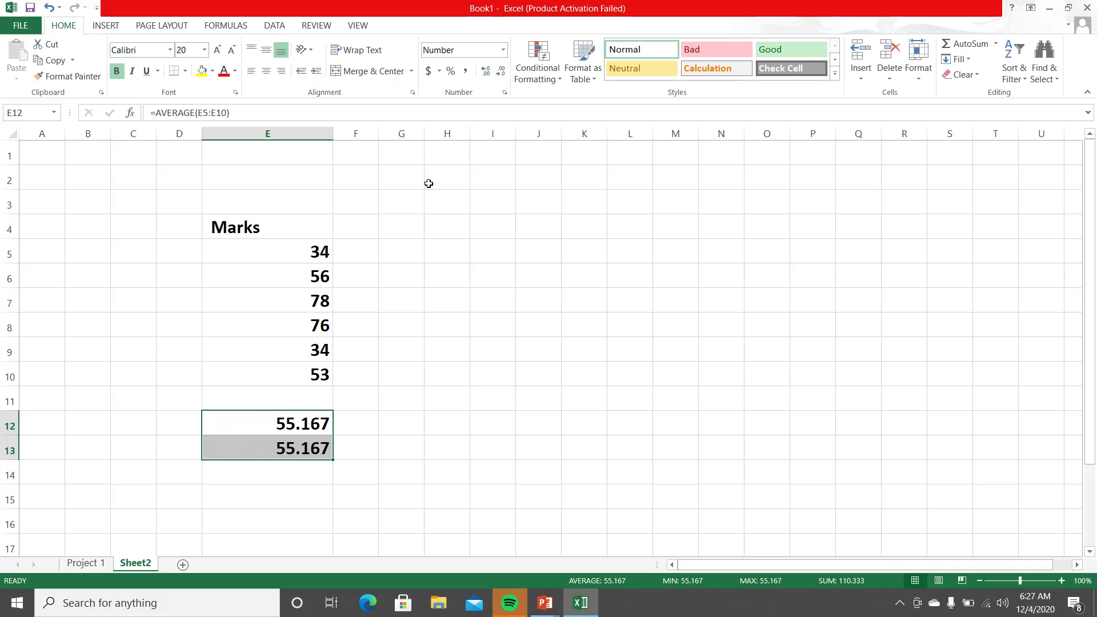
pyautogui.click(501, 72)
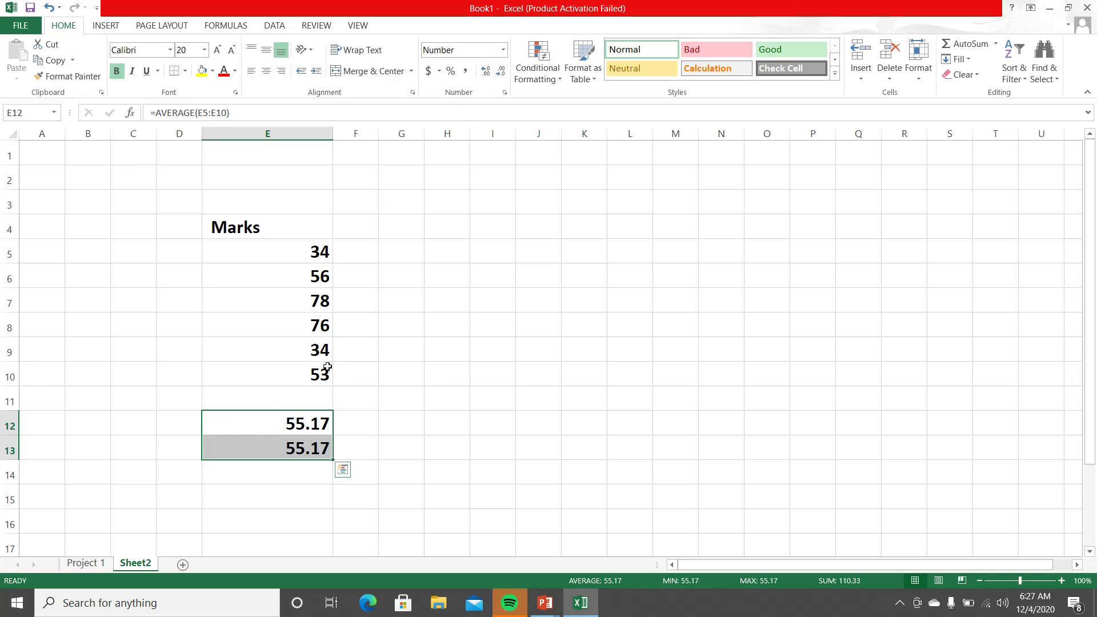
pyautogui.click(368, 332)
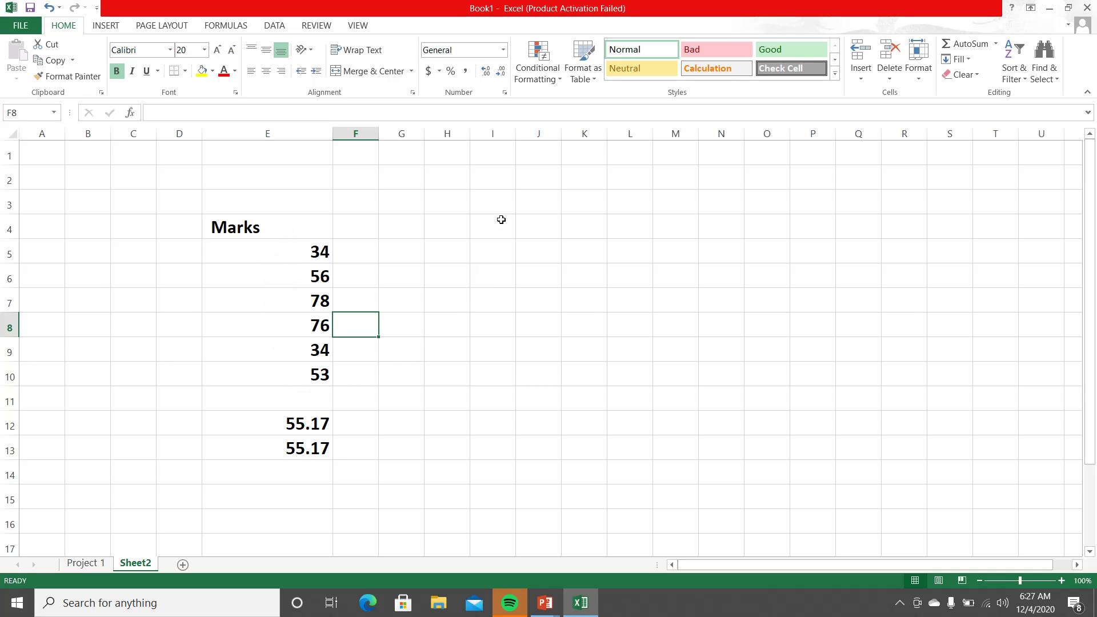
# - Enter the values 89, 87 and 56 in cells I5:I7
pyautogui.click(488, 244)
pyautogui.write('89')
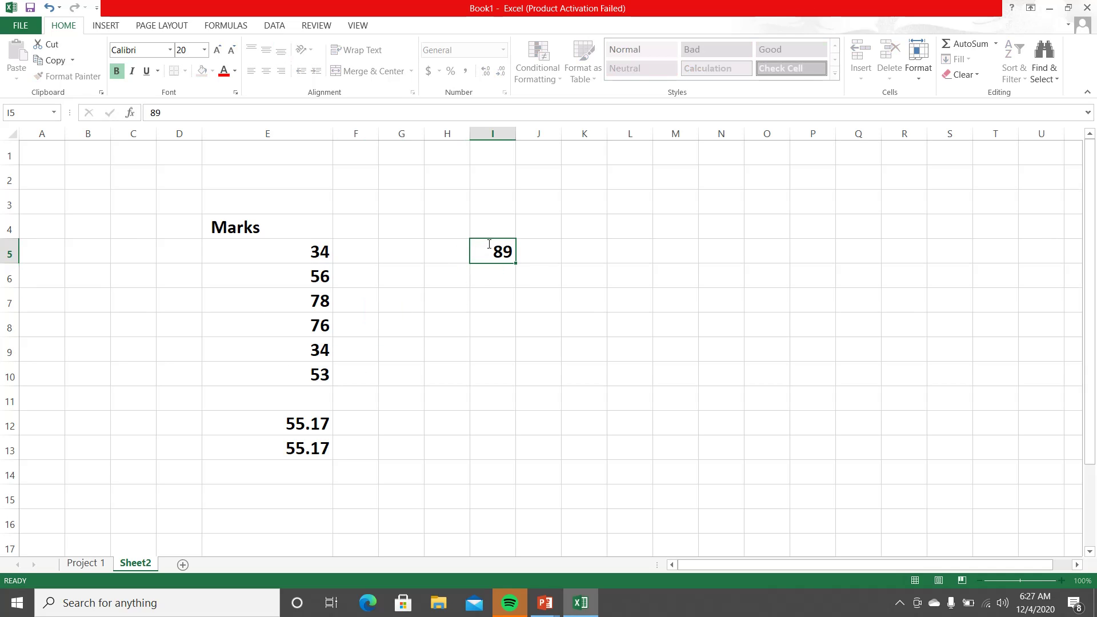
pyautogui.press('Return')
pyautogui.write('87')
pyautogui.press('Return')
pyautogui.write('56')
pyautogui.press('Return')
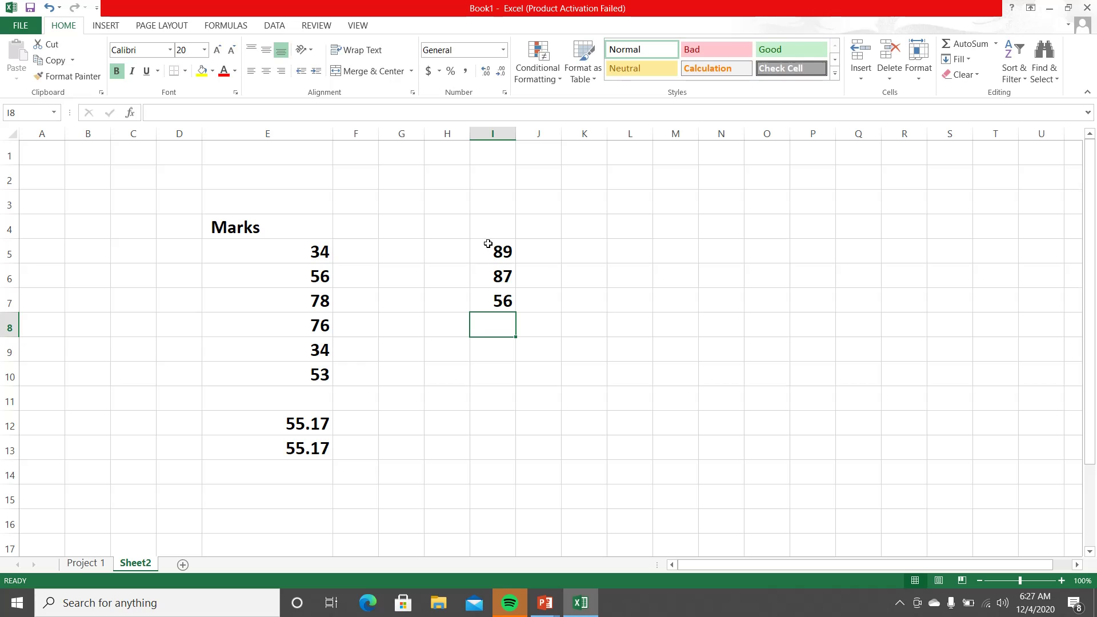
# - Enter the value 87 in cell K5
pyautogui.press('Right')
pyautogui.press('Right')
pyautogui.press('Up')
pyautogui.press('Up')
pyautogui.press('Up')
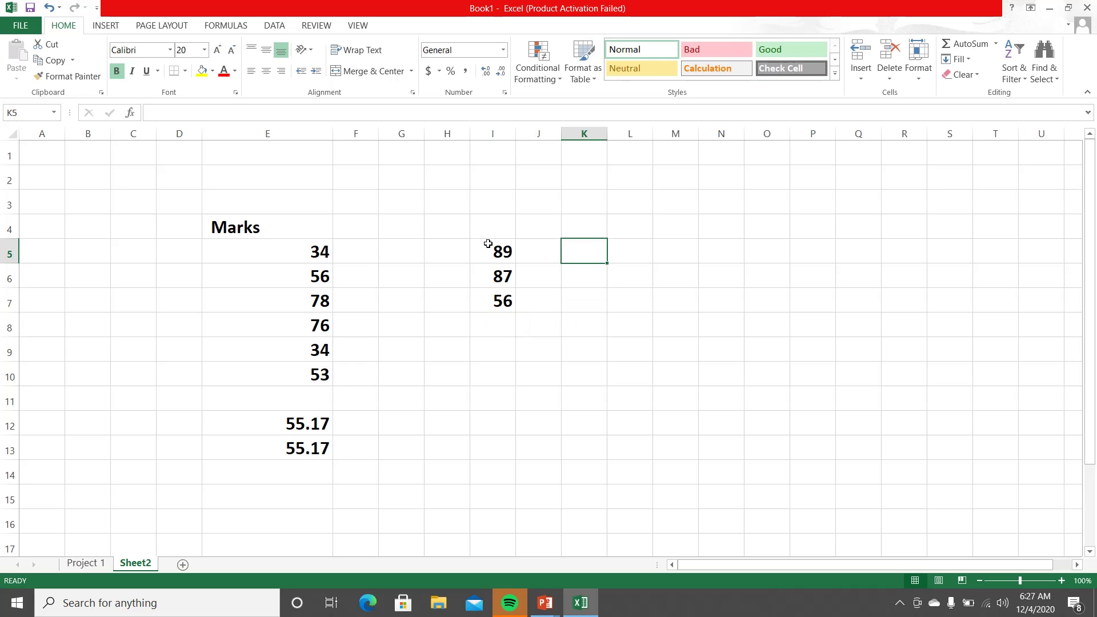
pyautogui.write('87')
pyautogui.press('Return')
# - Enter =AVERAGE(E5:E10,I5:I7,K5) in cell H10 to average the two ranges and the single cell
pyautogui.press('Down')
pyautogui.press('Down')
pyautogui.press('Down')
pyautogui.press('Left')
pyautogui.press('Left')
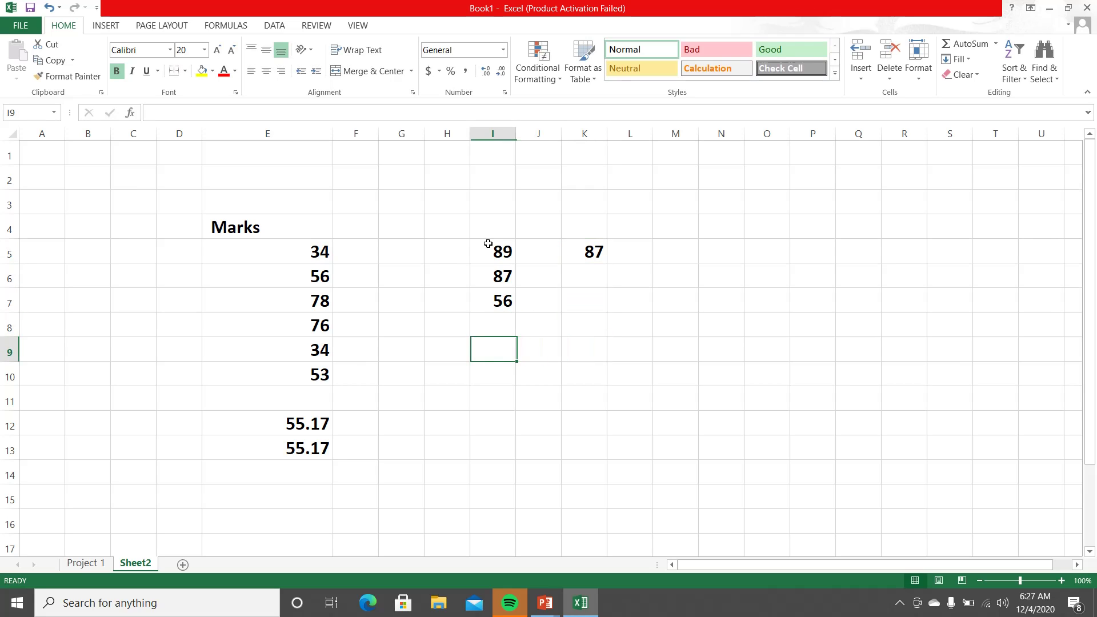
pyautogui.press('Down')
pyautogui.press('Left')
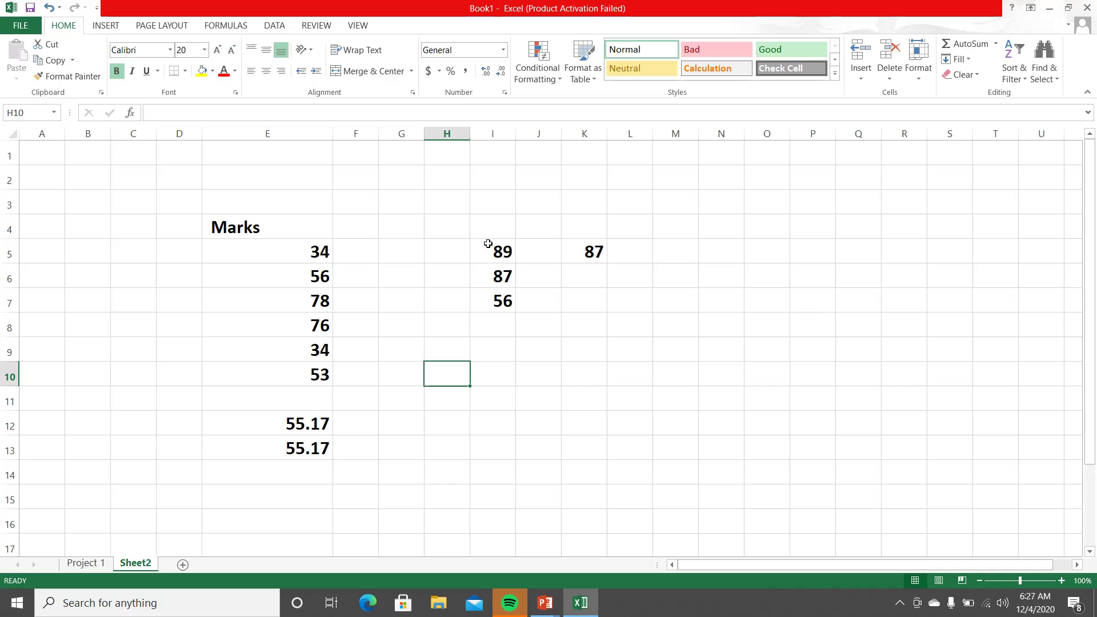
pyautogui.write('=AV')
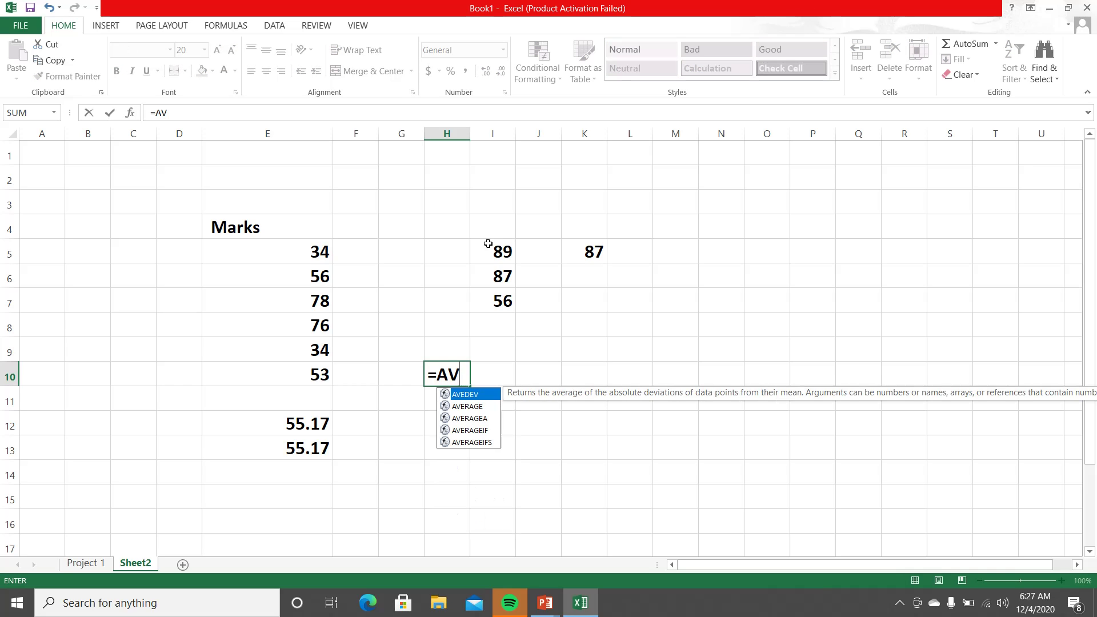
pyautogui.write('ERAGE')
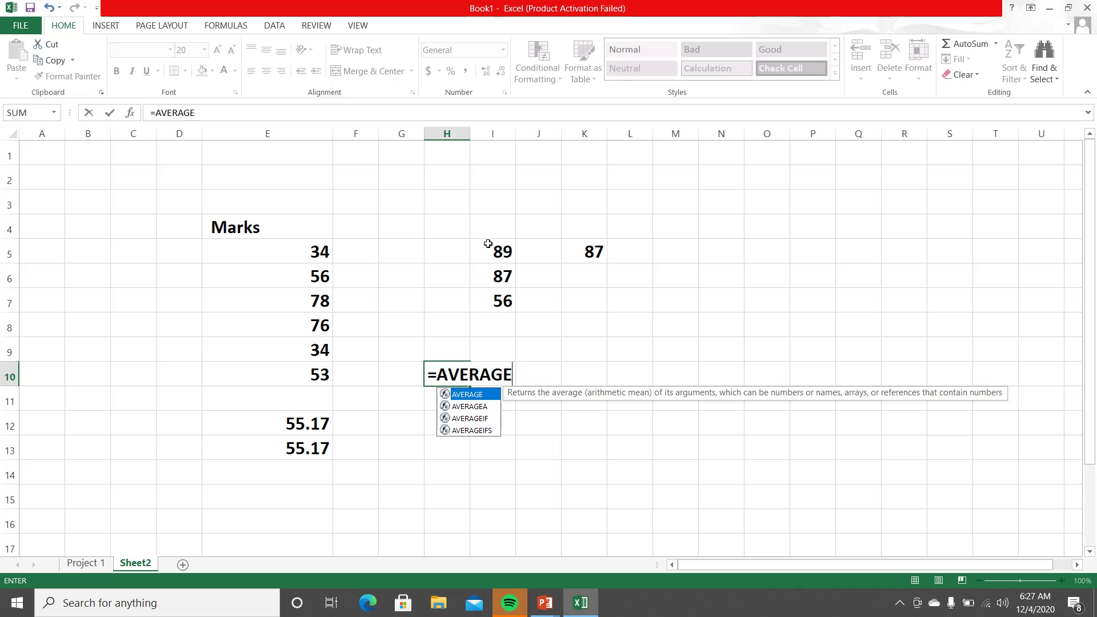
pyautogui.write('(')
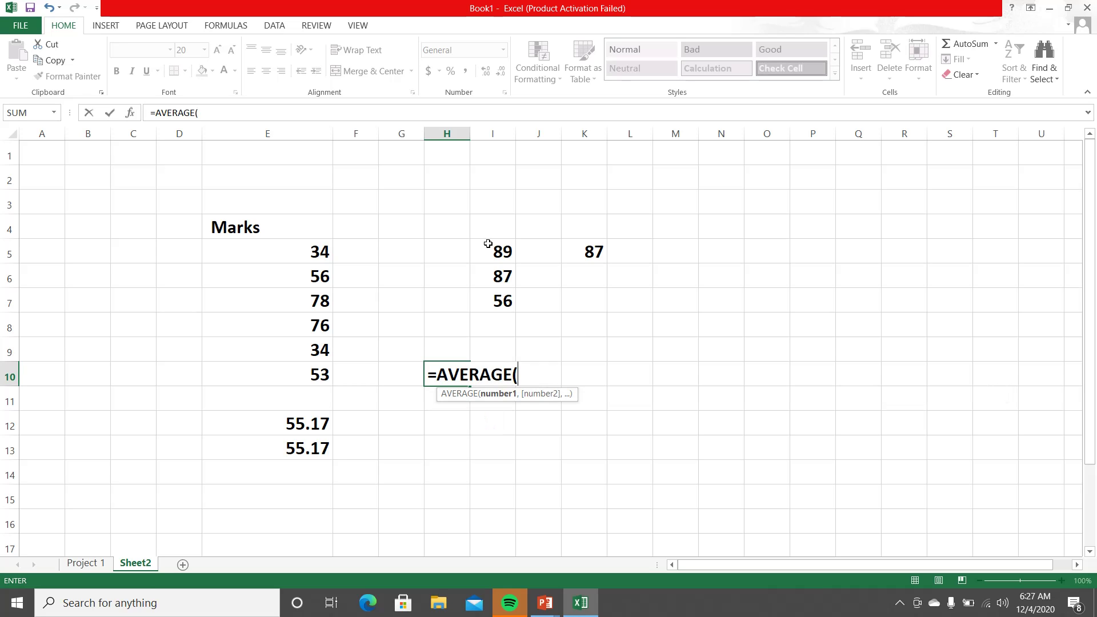
pyautogui.moveTo(299, 240); pyautogui.dragTo(287, 375)
pyautogui.write(',')
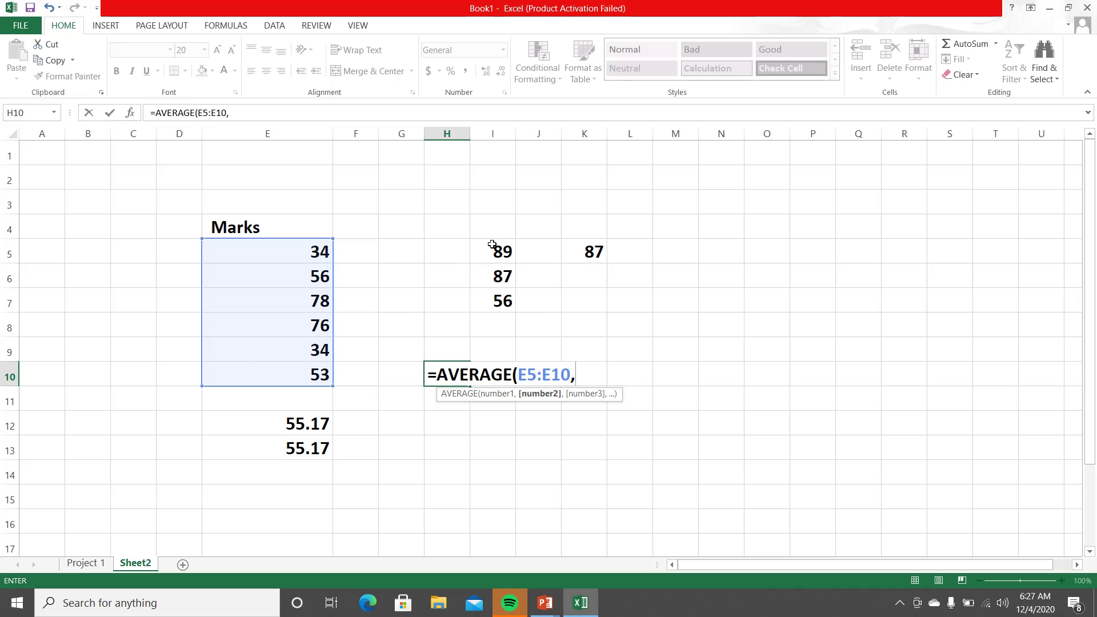
pyautogui.moveTo(492, 249); pyautogui.dragTo(492, 300)
pyautogui.write(',')
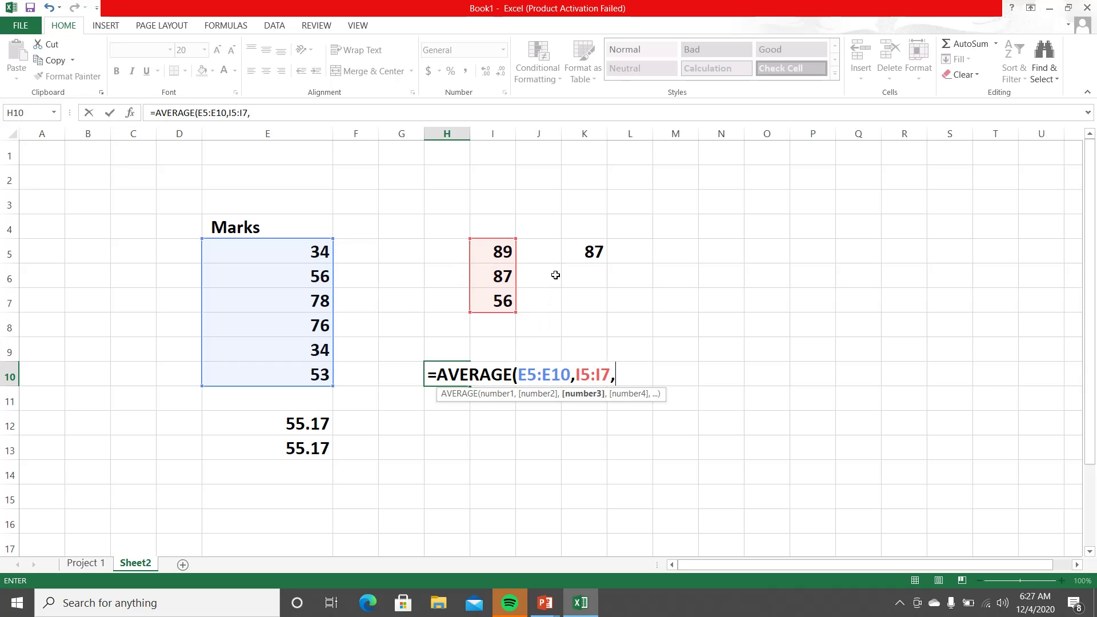
pyautogui.click(587, 255)
pyautogui.write(')')
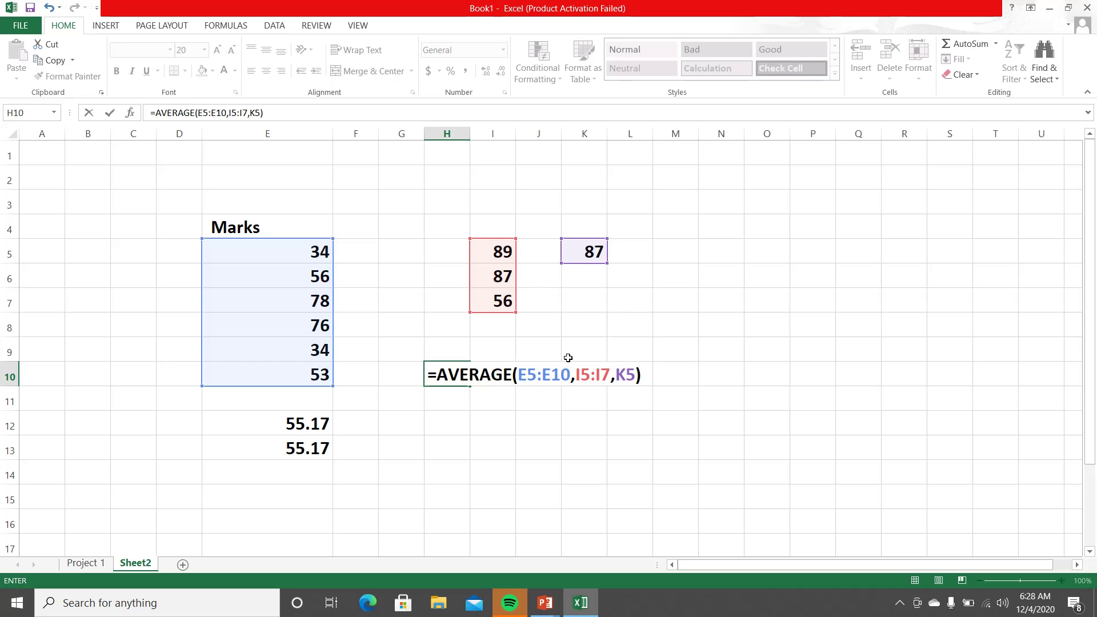
pyautogui.press('Return')
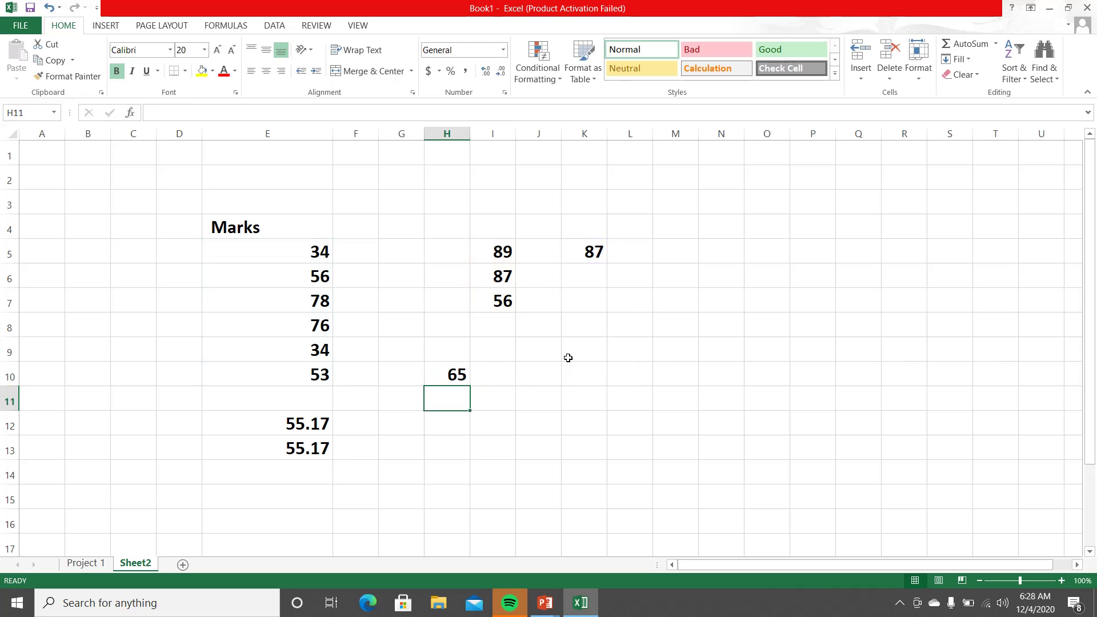
pyautogui.click(454, 373)
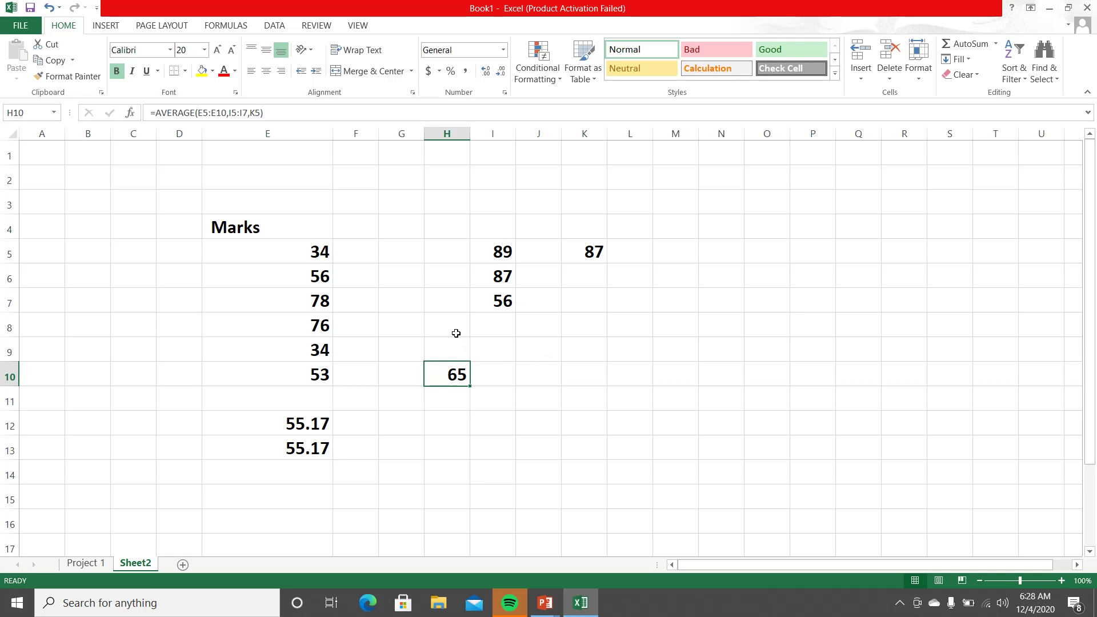
# - Switch to the PowerPoint slide show to read the AVERAGE and MAX function examples, and return to the Excel workbook
pyautogui.click(544, 603)
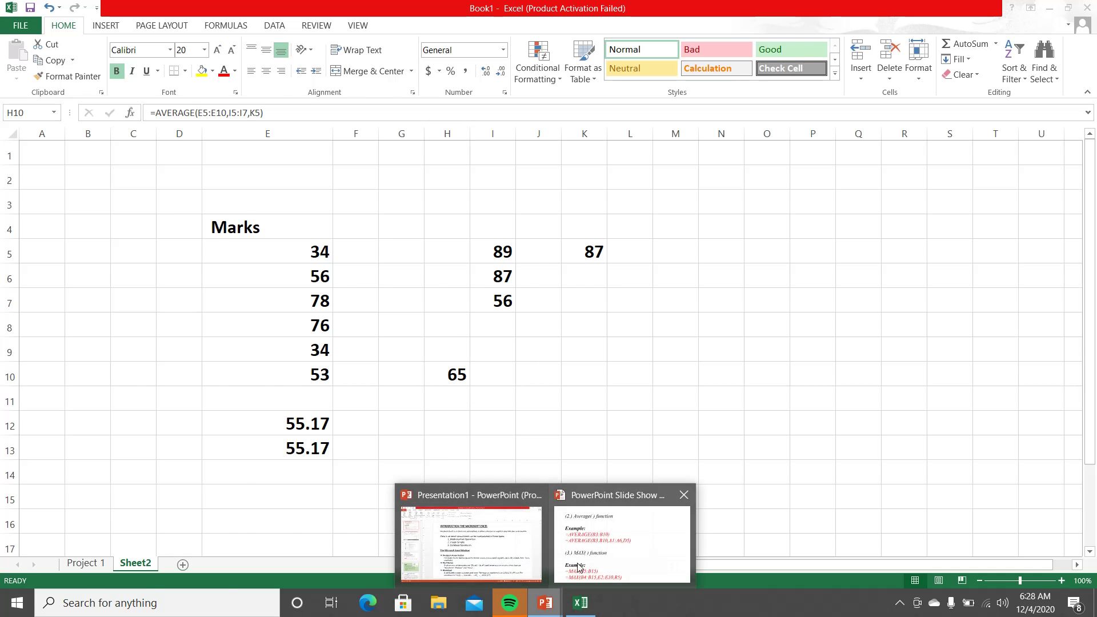
pyautogui.click(579, 568)
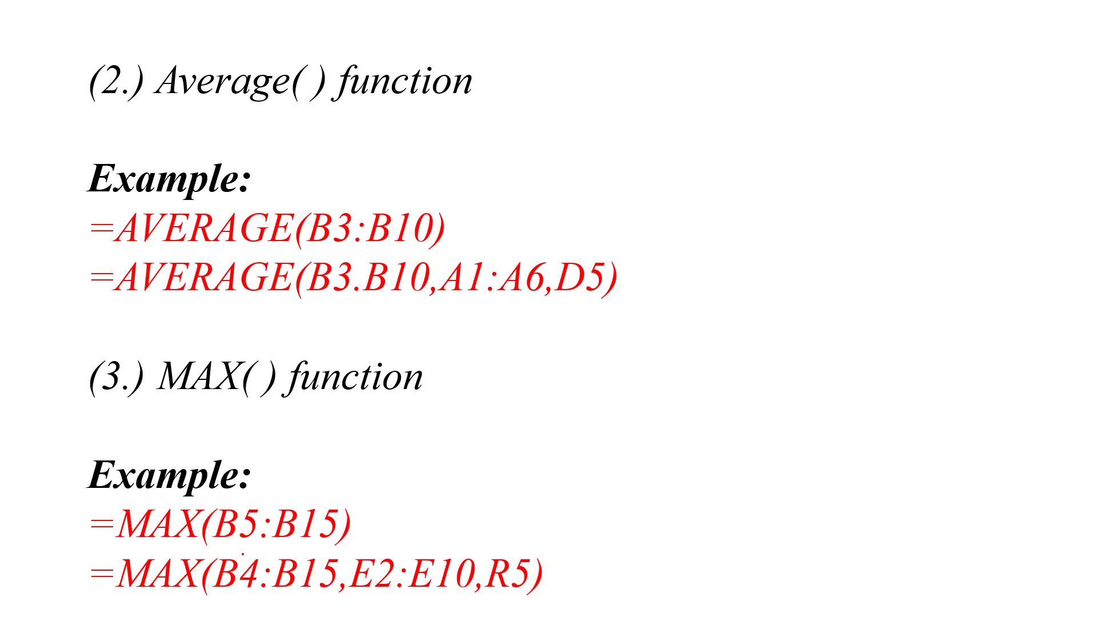
pyautogui.press('super')
pyautogui.click(581, 602)
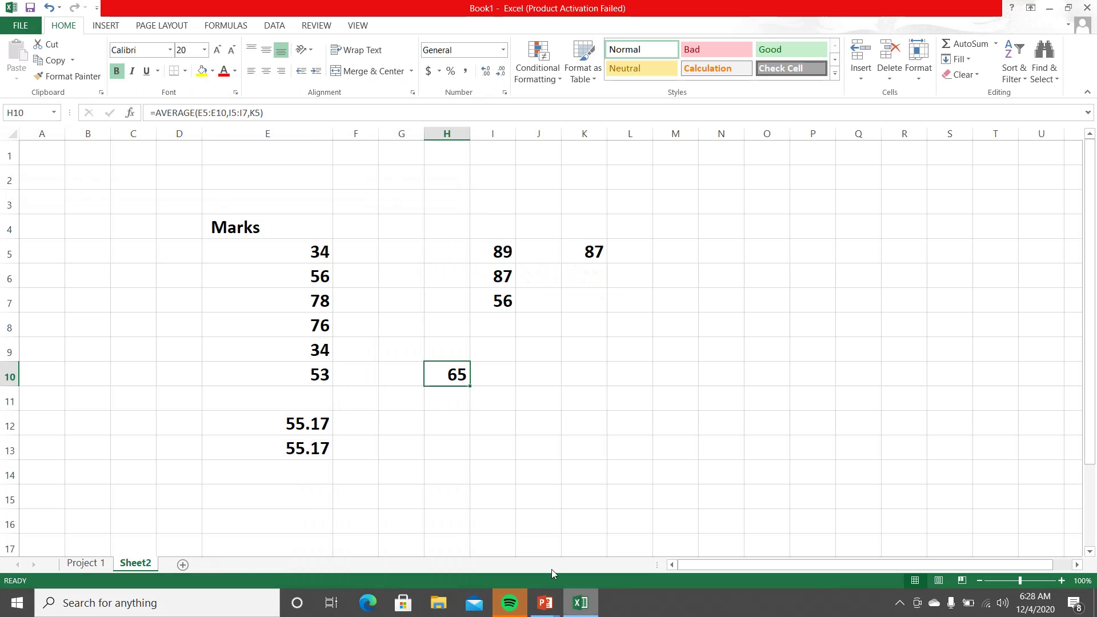
# - Clear the two averages from cells E12:E13
pyautogui.moveTo(298, 423); pyautogui.dragTo(296, 453)
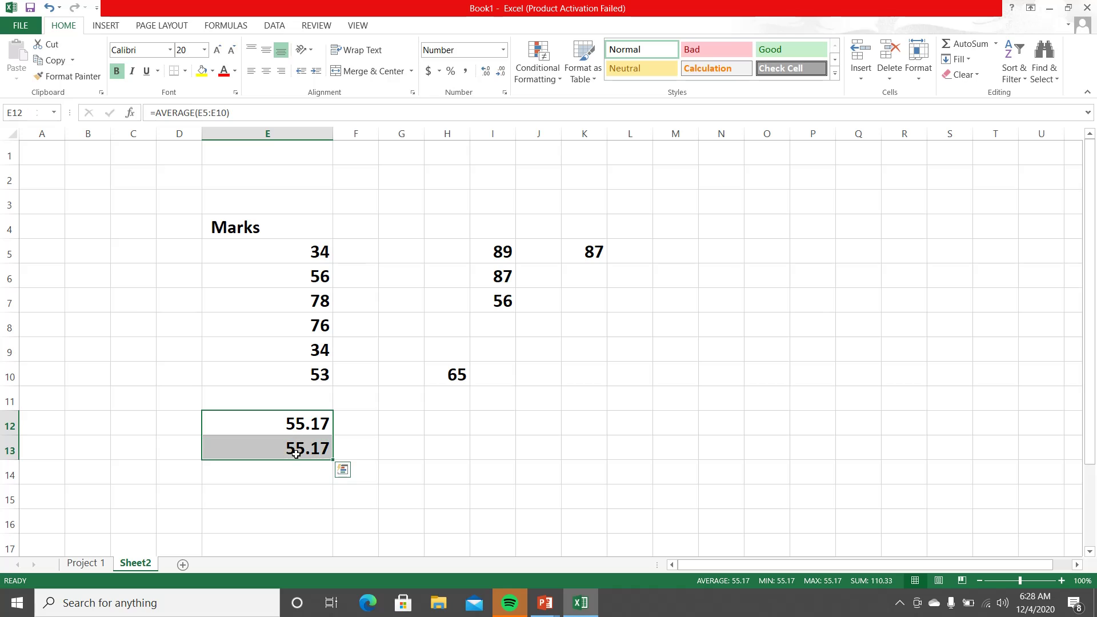
pyautogui.press('Delete')
pyautogui.click(294, 445)
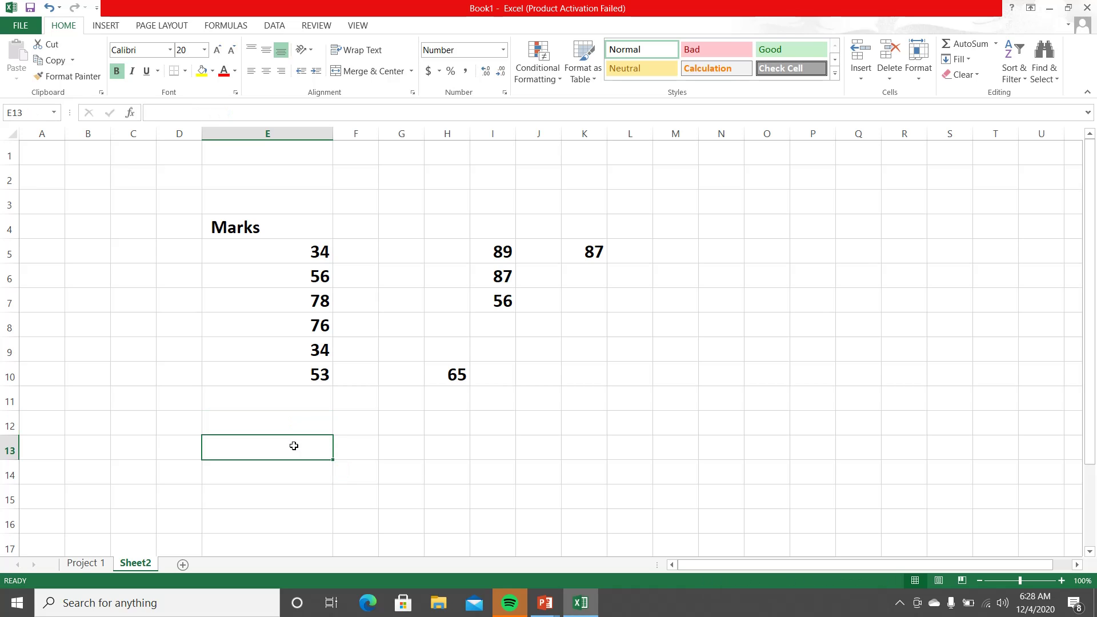
# - Enter =MAX(E5:E10) in cell E12 and compare its result with the mark in E7
pyautogui.click(297, 418)
pyautogui.write('=MAX')
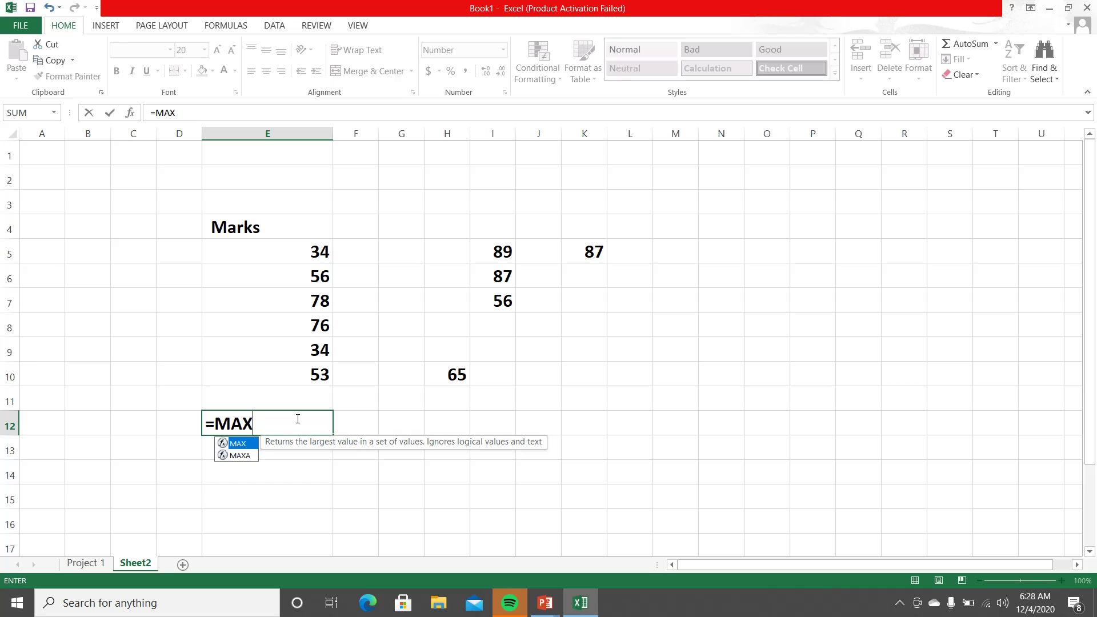
pyautogui.write('(')
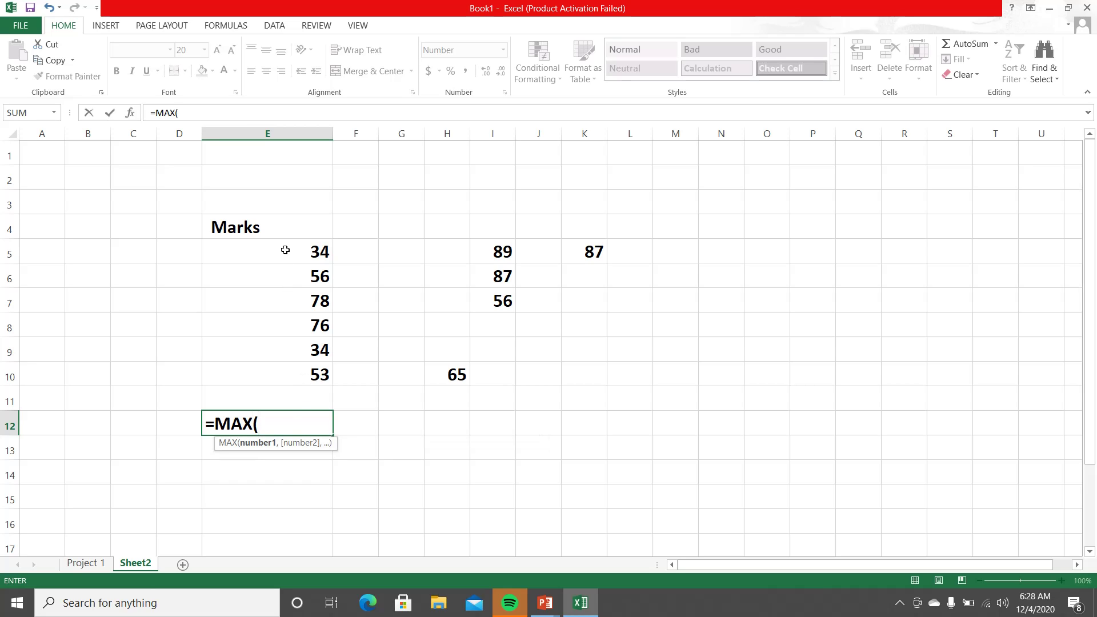
pyautogui.moveTo(286, 251); pyautogui.dragTo(286, 369)
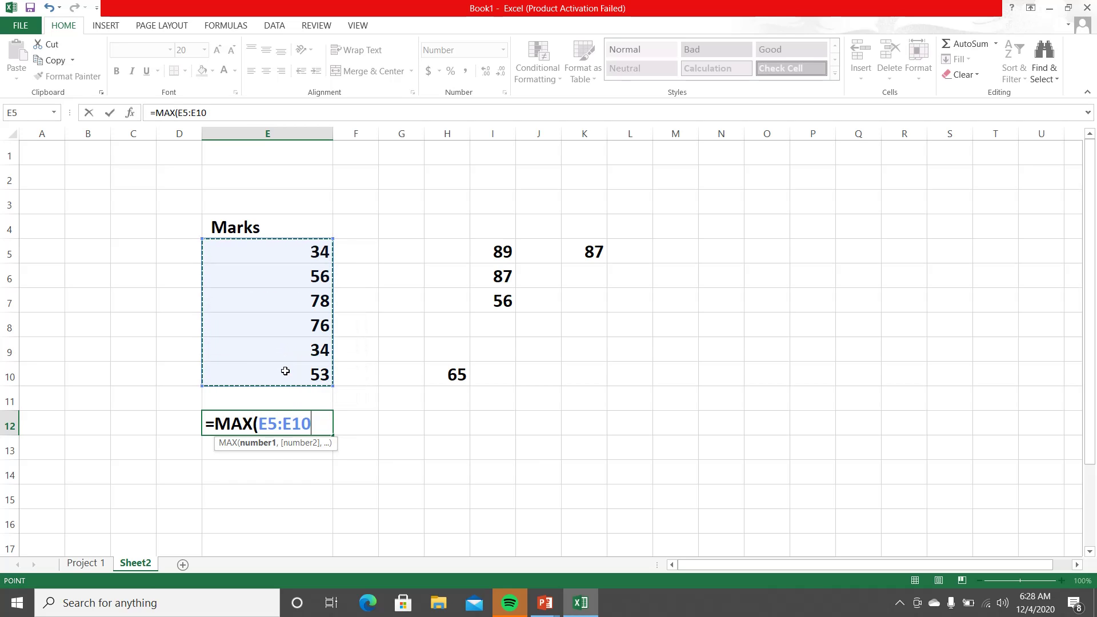
pyautogui.write(')')
pyautogui.press('Return')
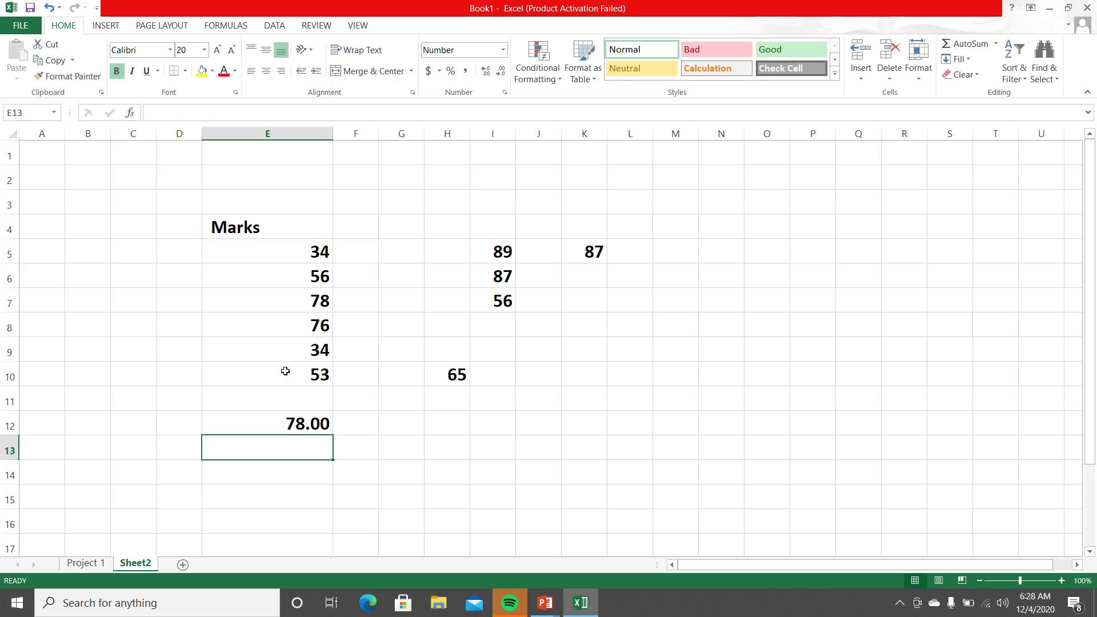
pyautogui.click(294, 417)
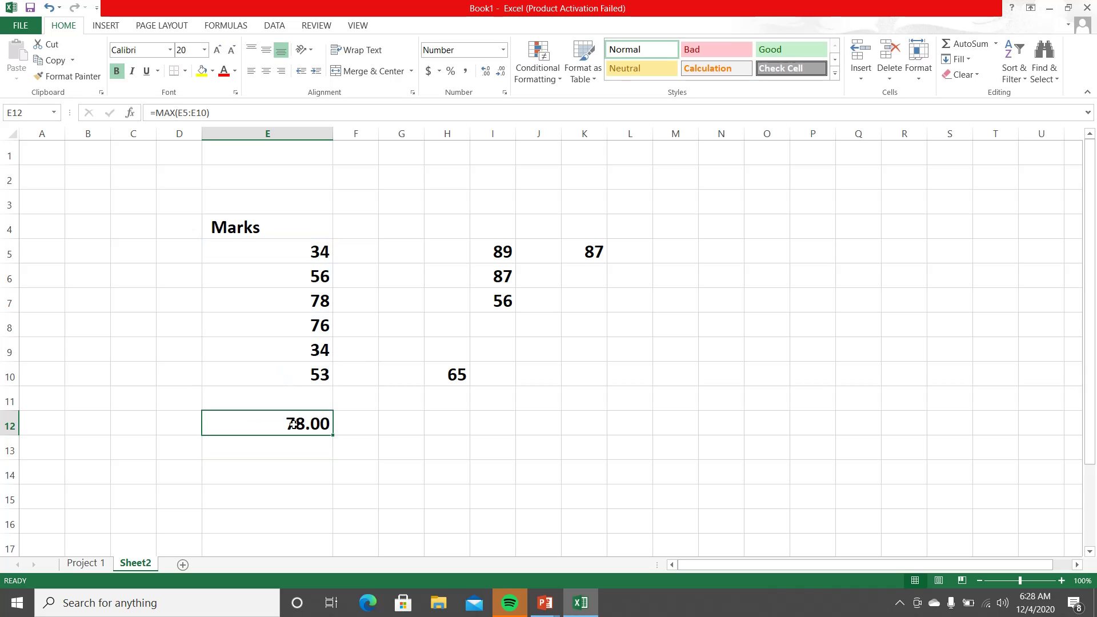
pyautogui.click(310, 304)
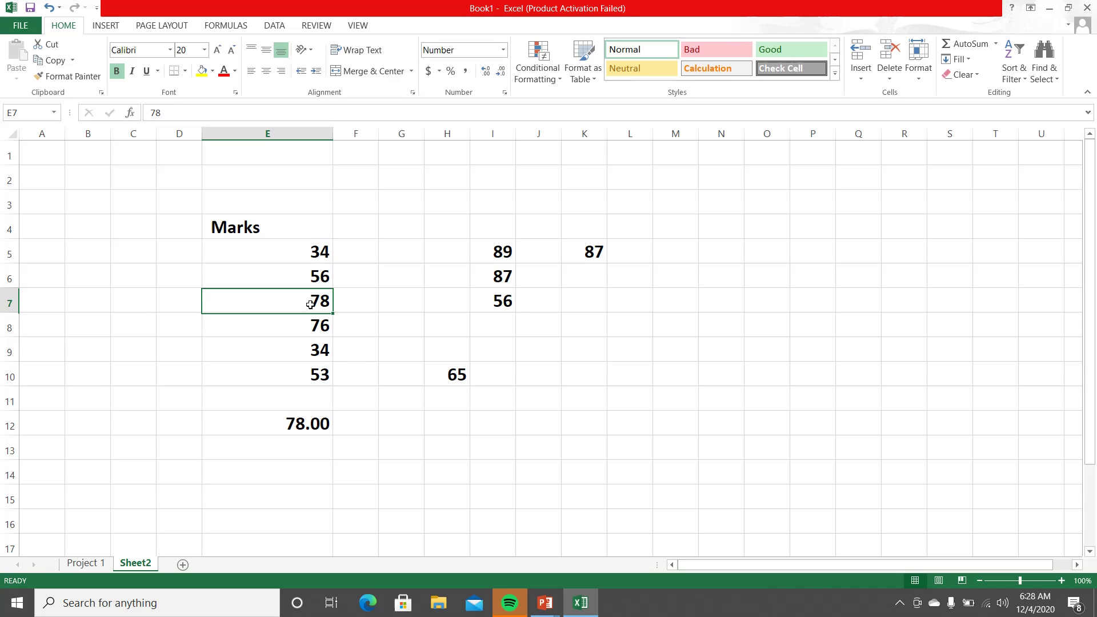
pyautogui.click(310, 425)
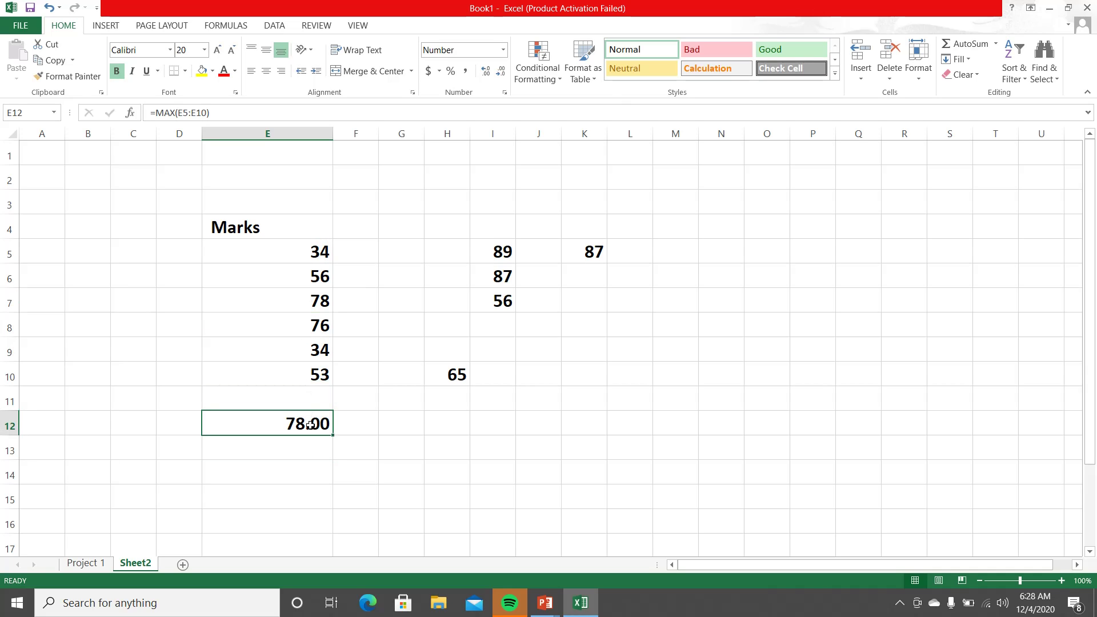
pyautogui.click(313, 303)
# - Format the marks in E5:E10 to show two decimal places, and review the range referenced by the formula in E12
pyautogui.moveTo(298, 251); pyautogui.dragTo(306, 377)
pyautogui.click(485, 71)
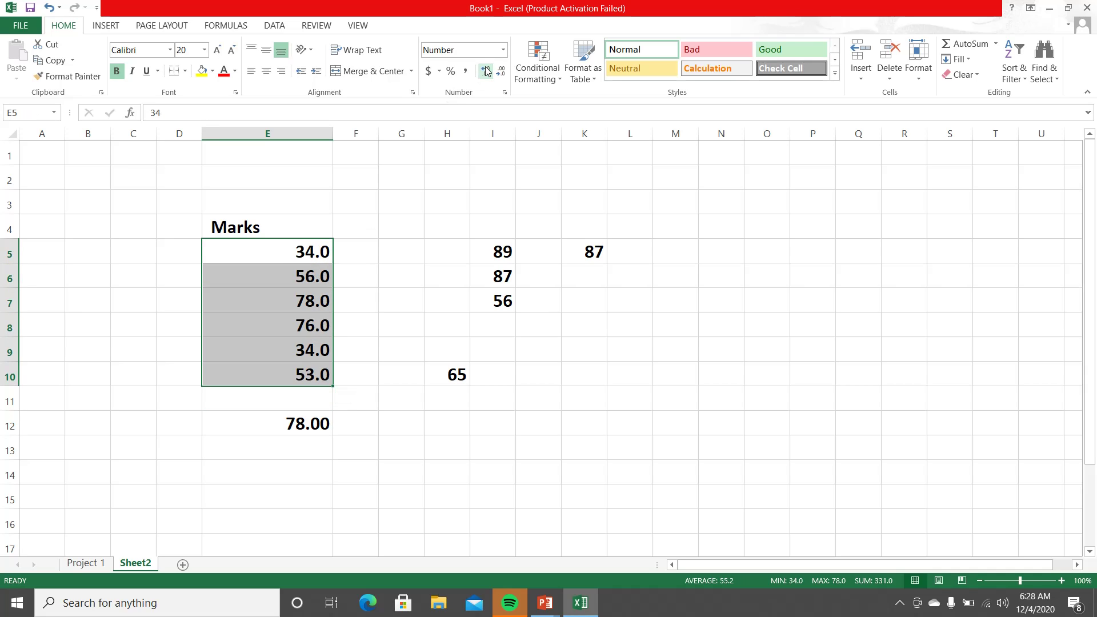
pyautogui.click(485, 71)
pyautogui.click(345, 331)
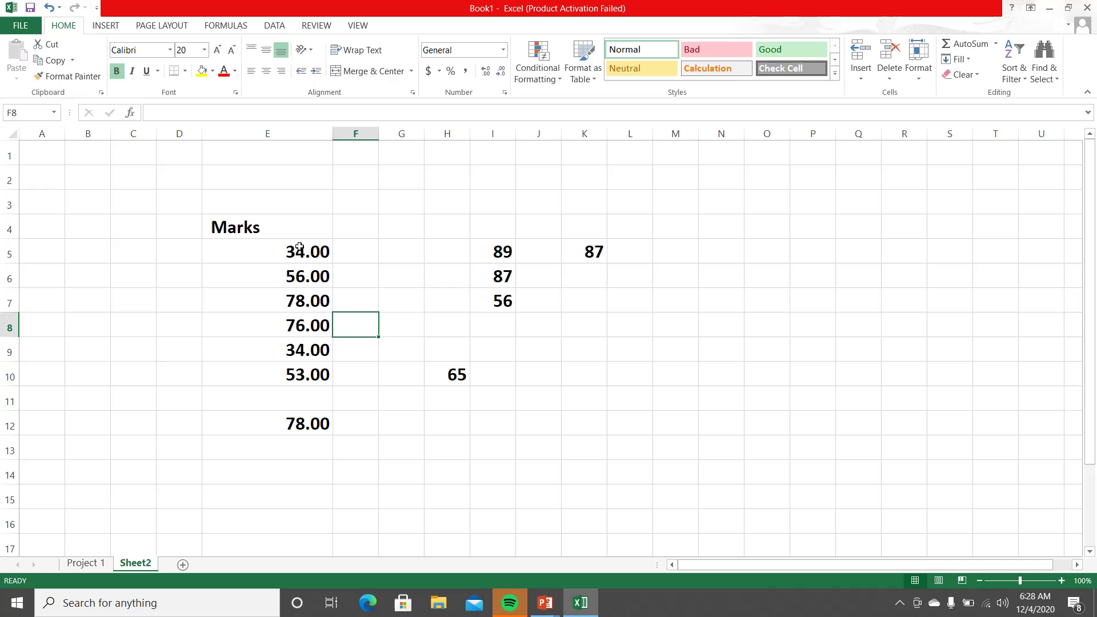
pyautogui.click(290, 301)
pyautogui.doubleClick(291, 423)
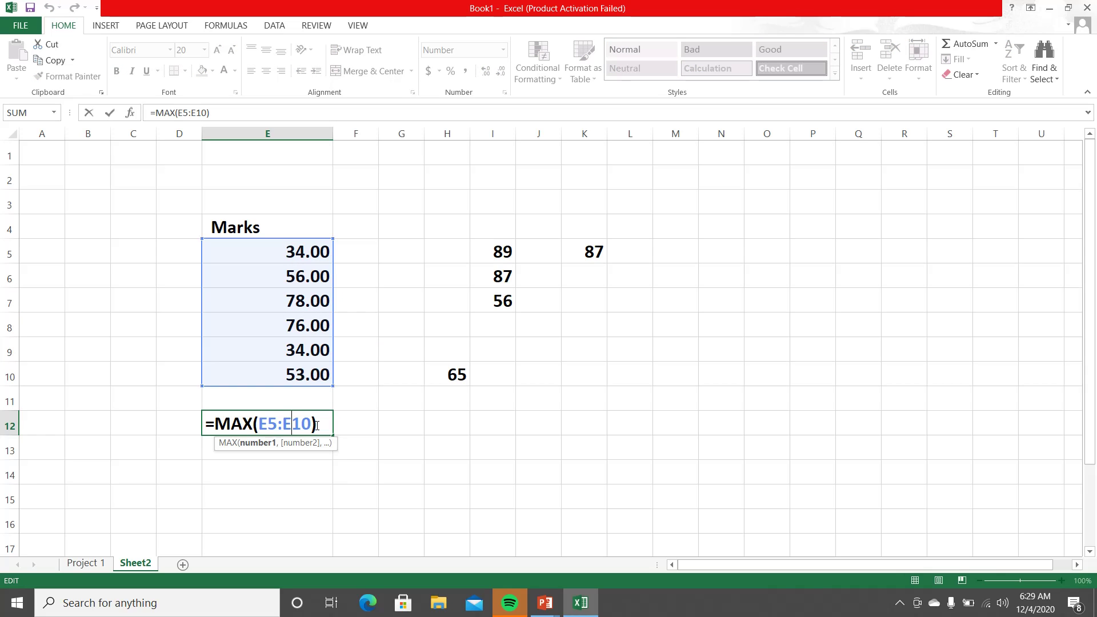
pyautogui.press('Escape')
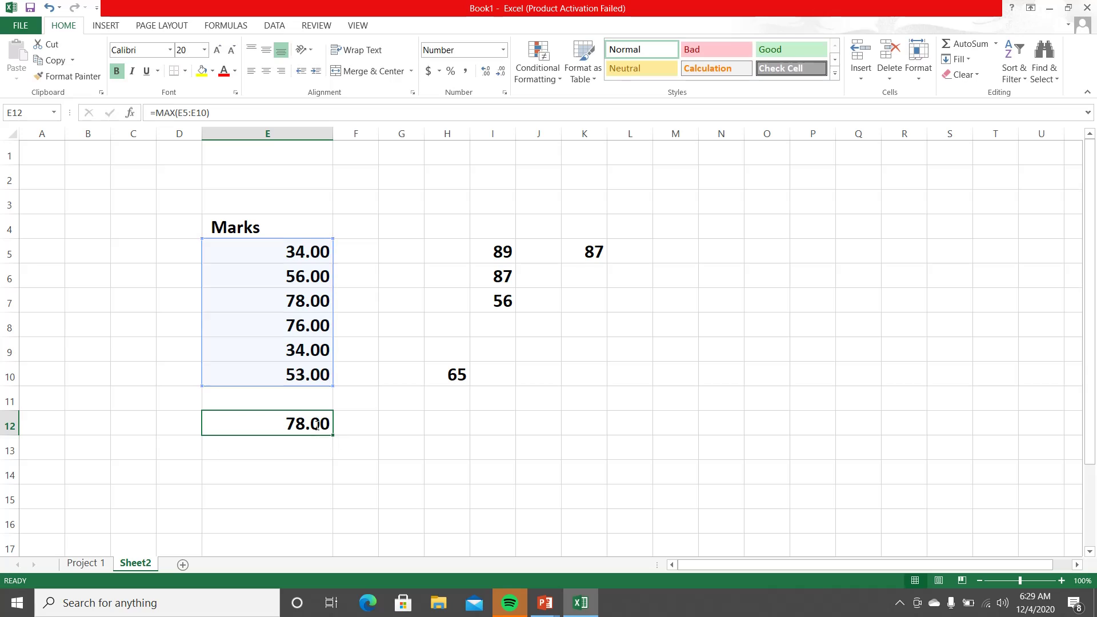
# - Enter =MAX(E5:E10,I5:I7,K5) in cell H12 and check it against the value in I5
pyautogui.click(435, 427)
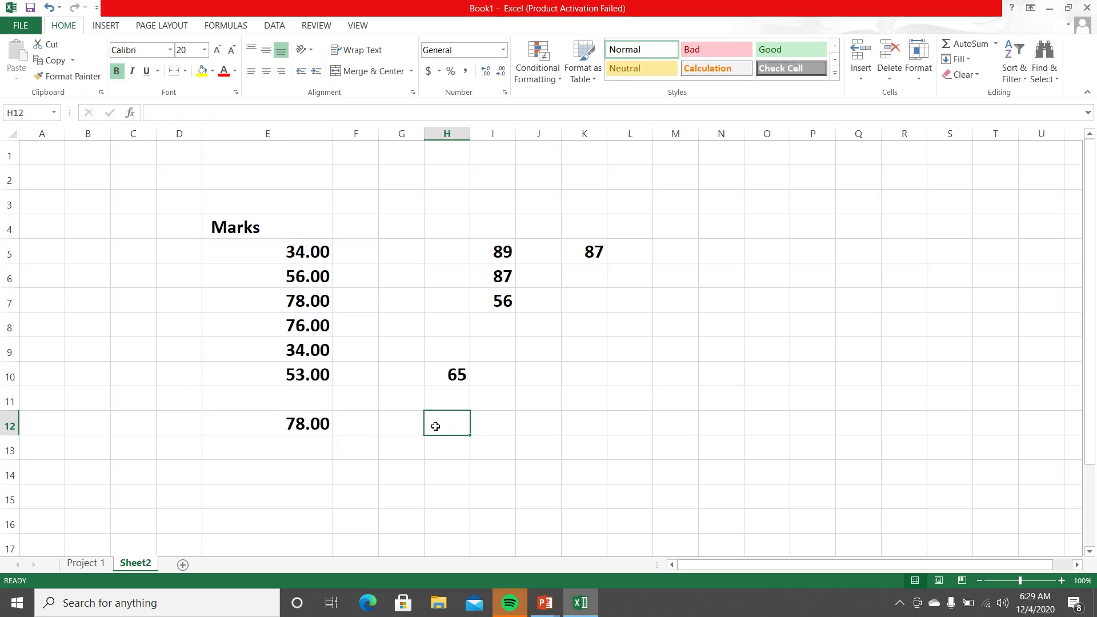
pyautogui.write('=MAX')
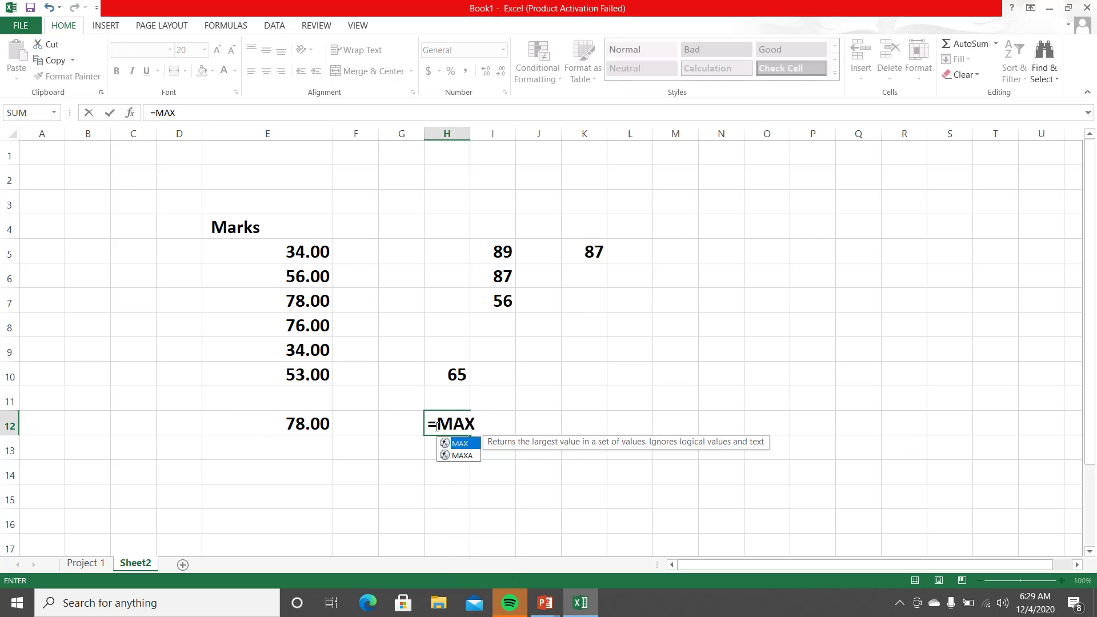
pyautogui.write('(')
pyautogui.moveTo(288, 251); pyautogui.dragTo(291, 371)
pyautogui.write(',')
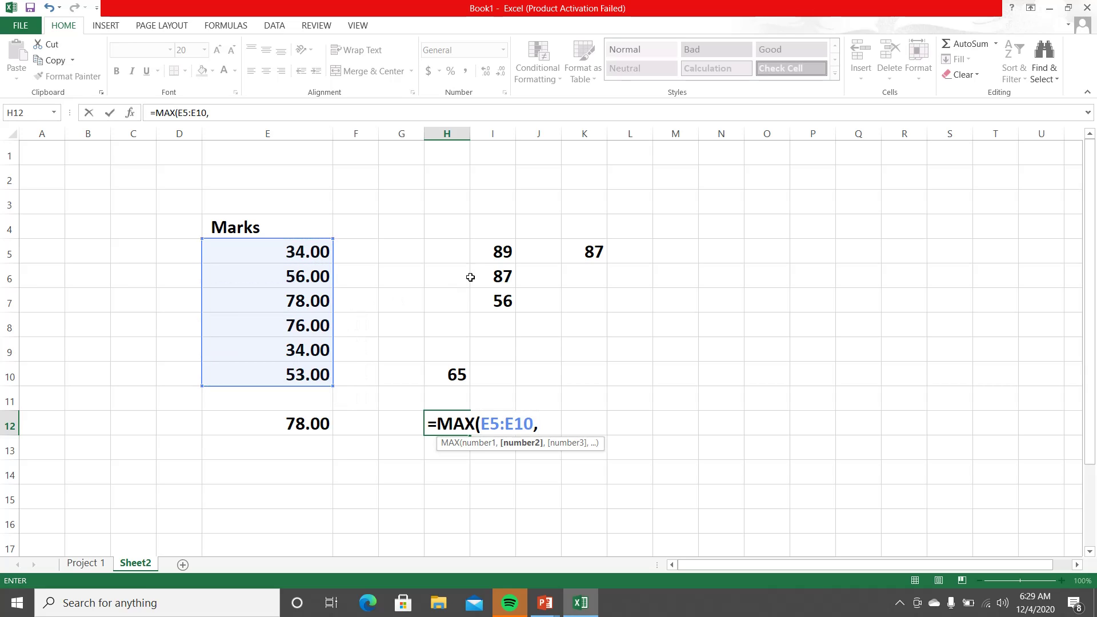
pyautogui.moveTo(498, 250); pyautogui.dragTo(496, 295)
pyautogui.write(',')
pyautogui.click(588, 249)
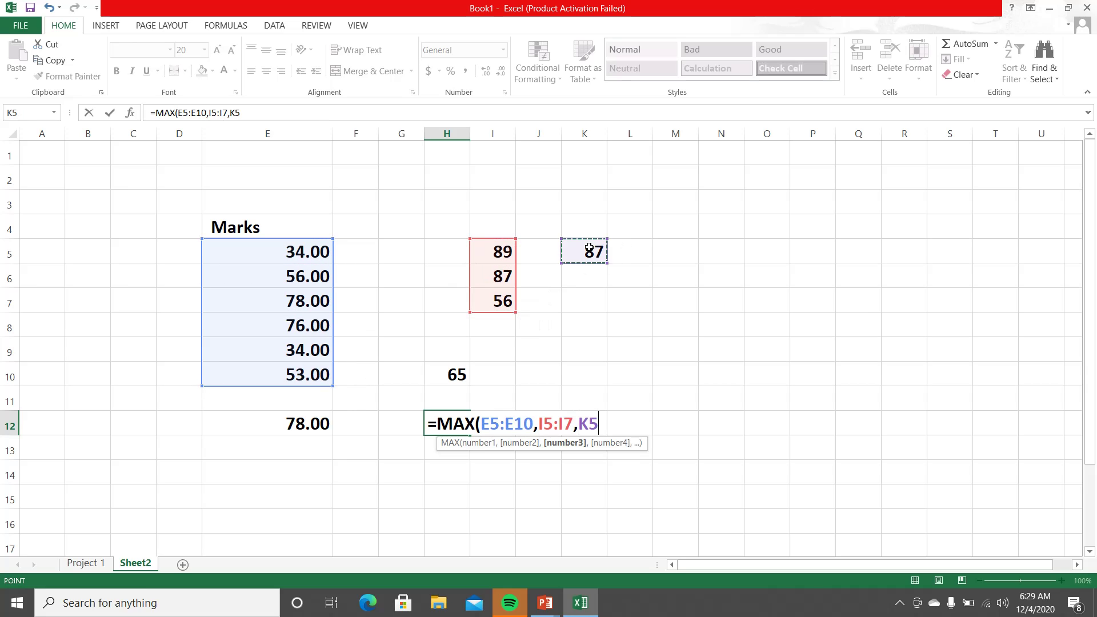
pyautogui.write(')')
pyautogui.press('Return')
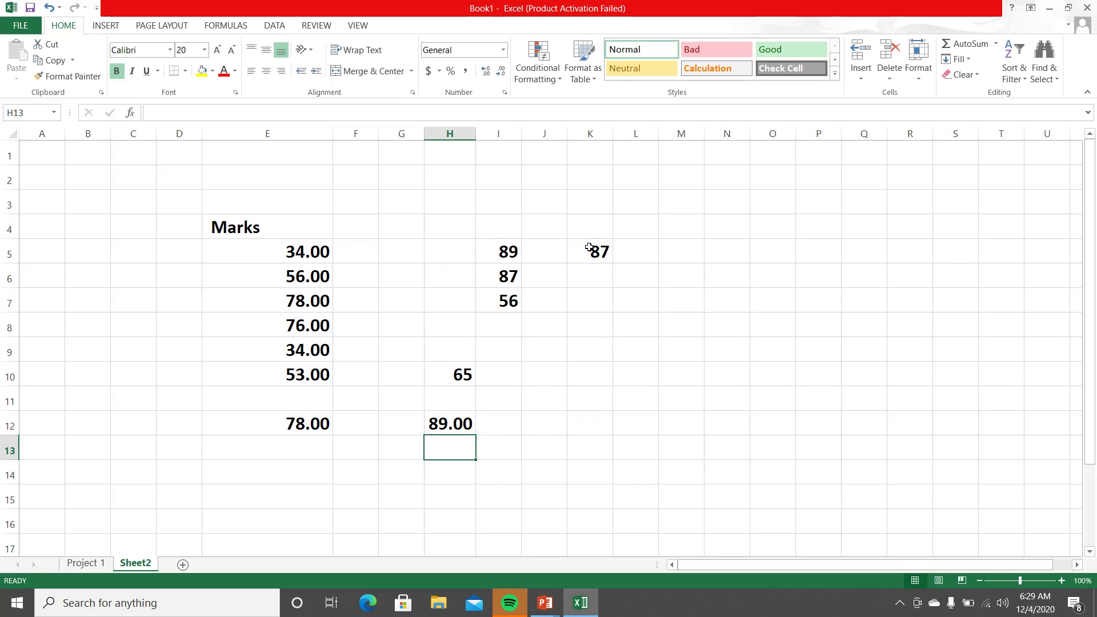
pyautogui.click(499, 260)
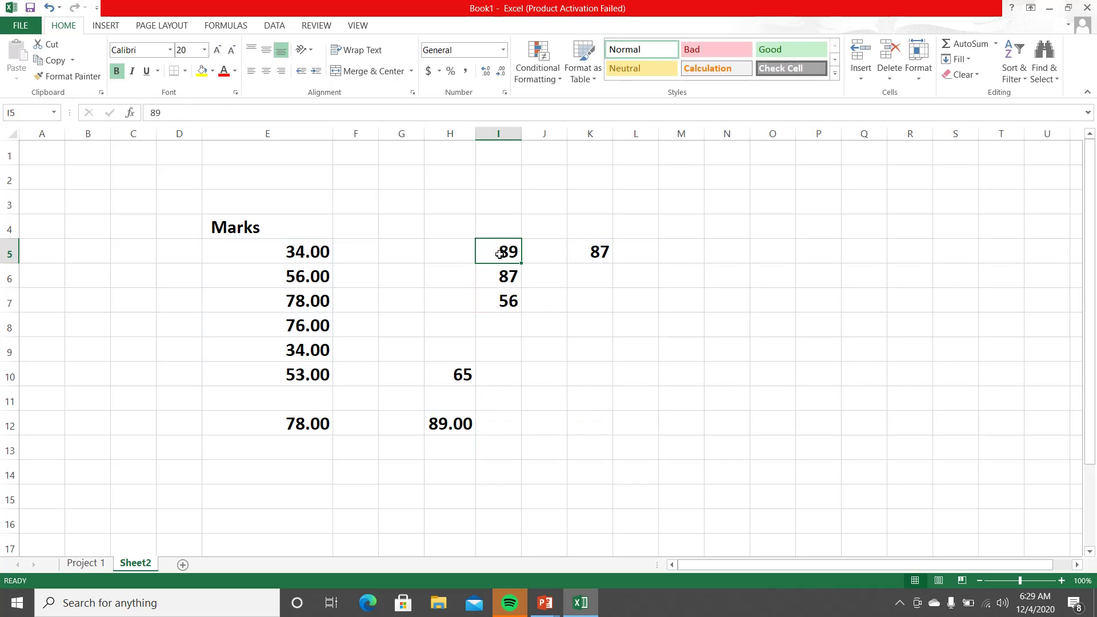
# - Change the mark in cell E6 to 100
pyautogui.click(298, 281)
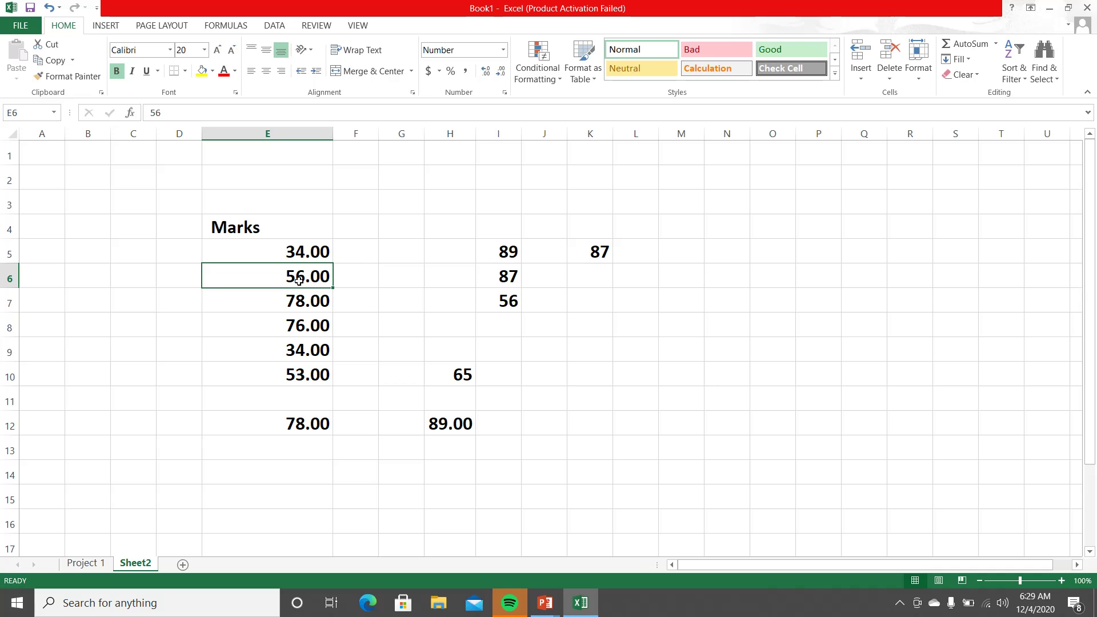
pyautogui.write('100')
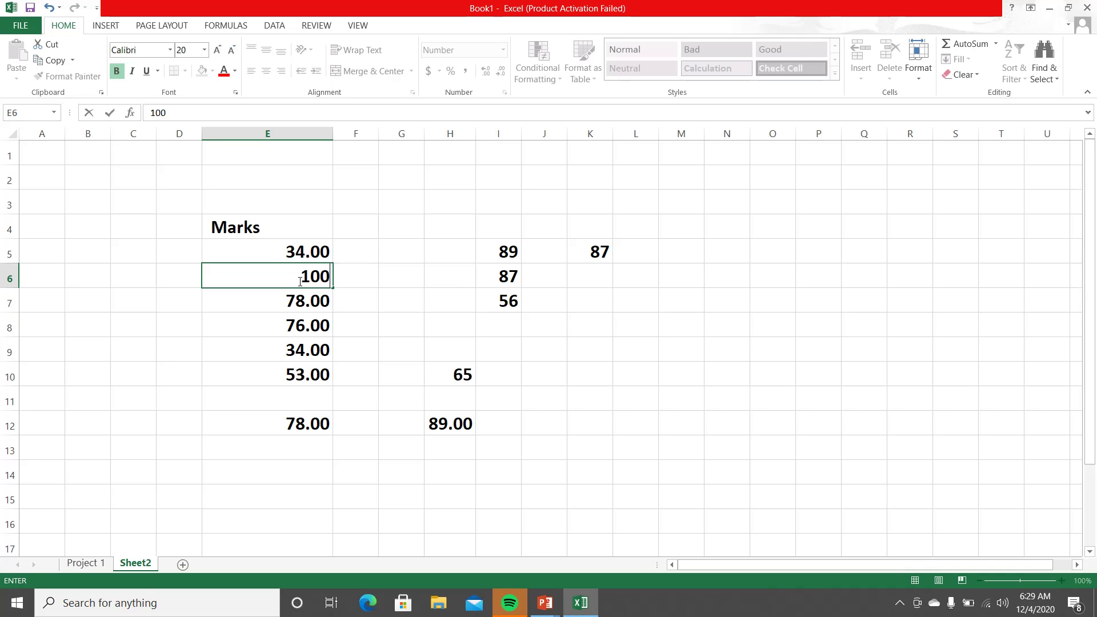
pyautogui.press('Return')
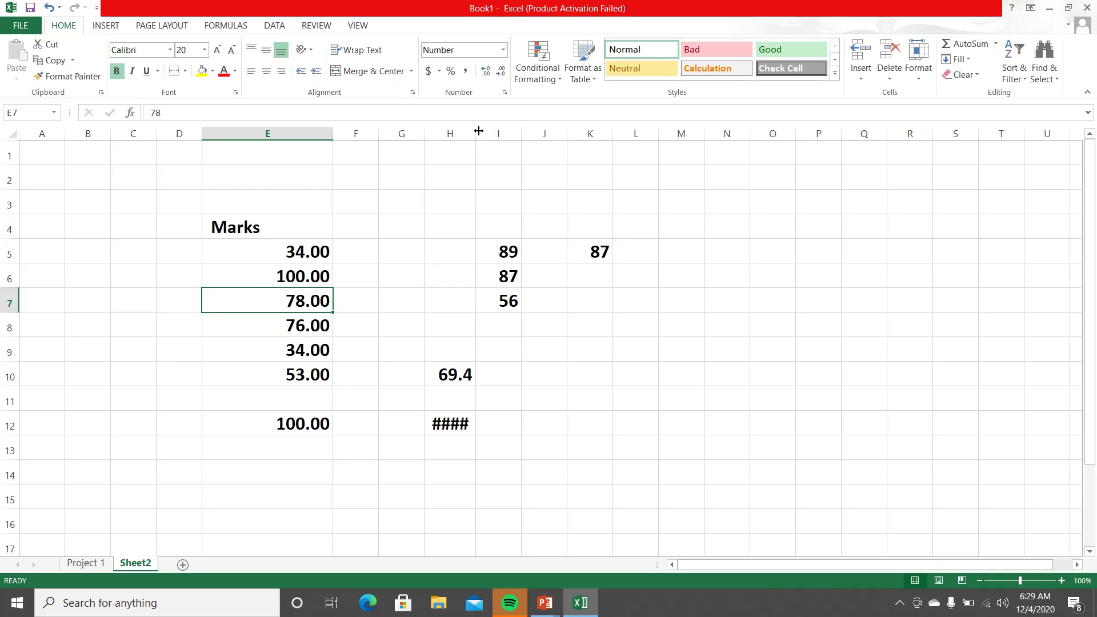
# - Widen column H until the number in H12 fits, and narrow column E closer to its marks
pyautogui.moveTo(476, 131); pyautogui.dragTo(498, 138)
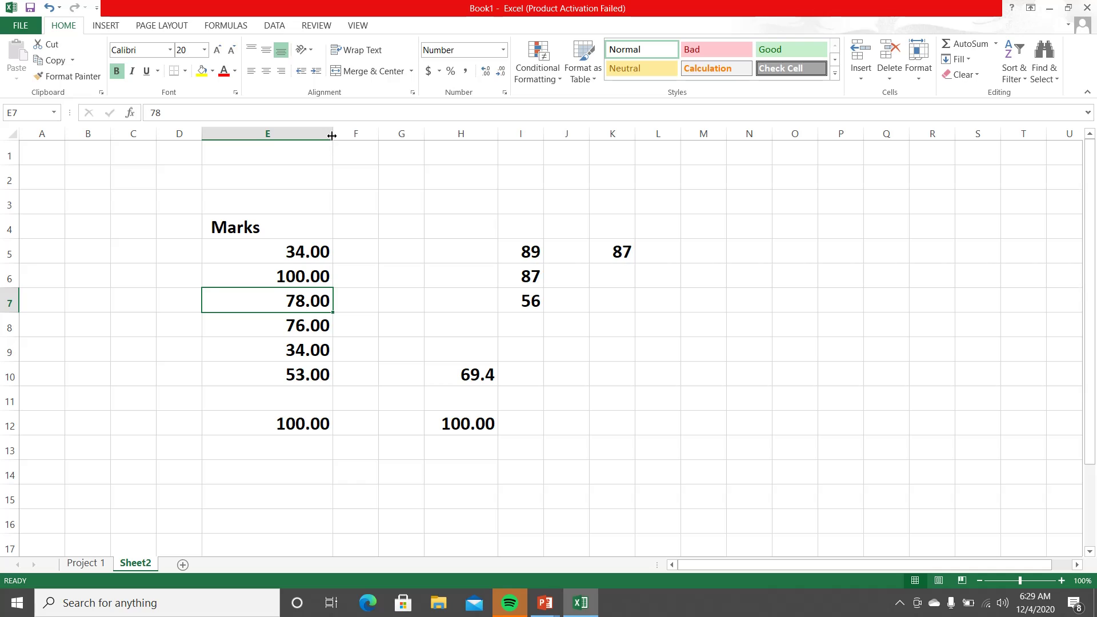
pyautogui.moveTo(333, 134); pyautogui.dragTo(294, 140)
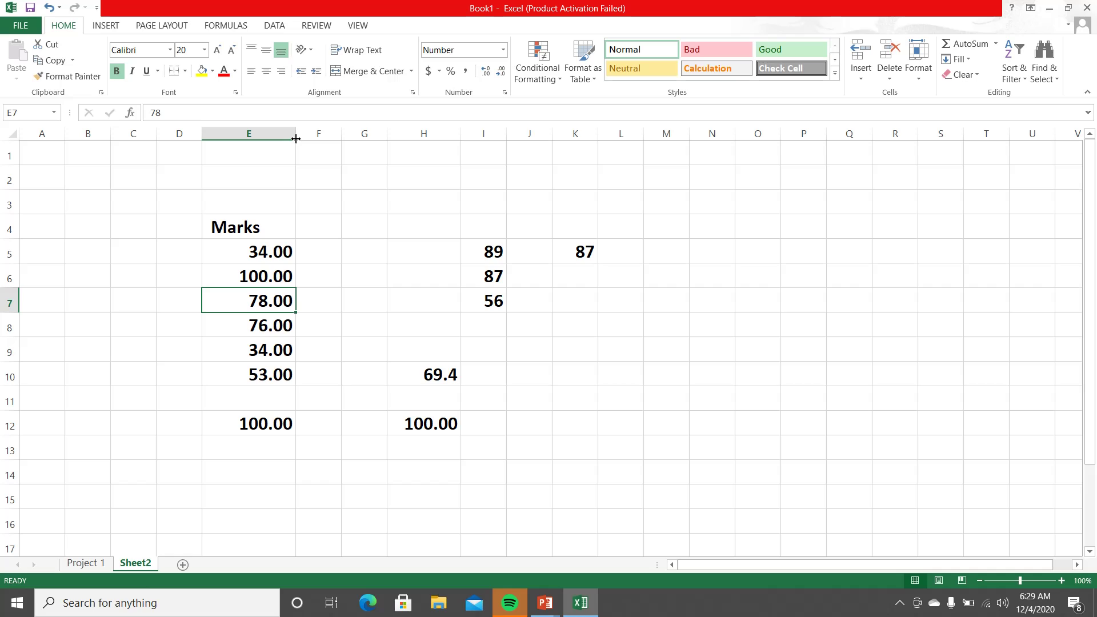
# - Switch to the PowerPoint slide show and advance to the slide with the MIN( ) function examples
pyautogui.moveTo(545, 597)
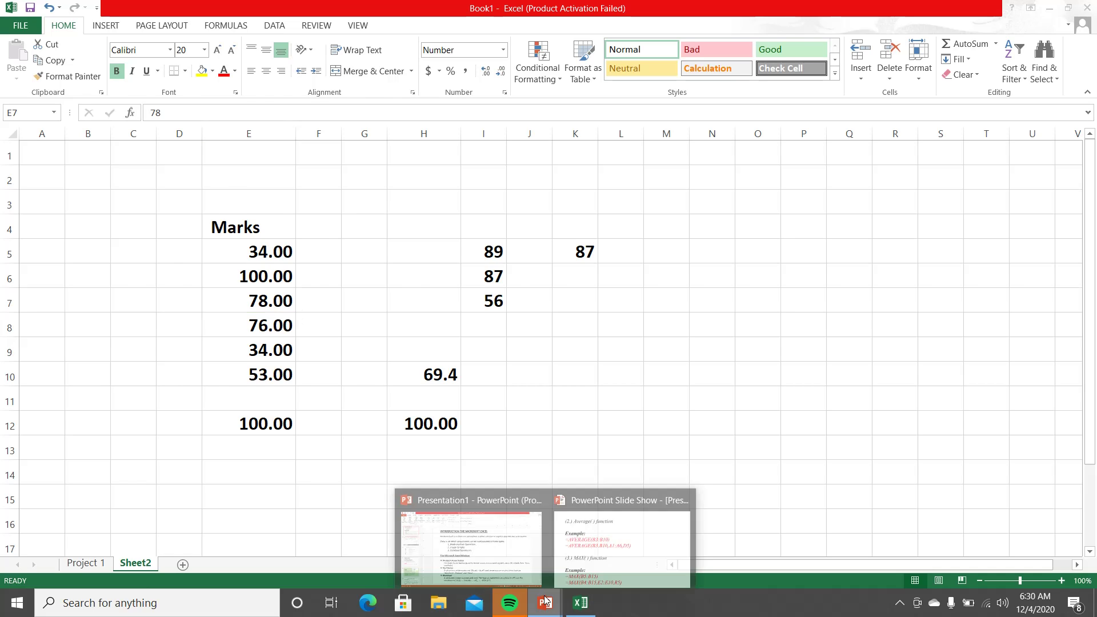
pyautogui.click(636, 544)
pyautogui.press('Right')
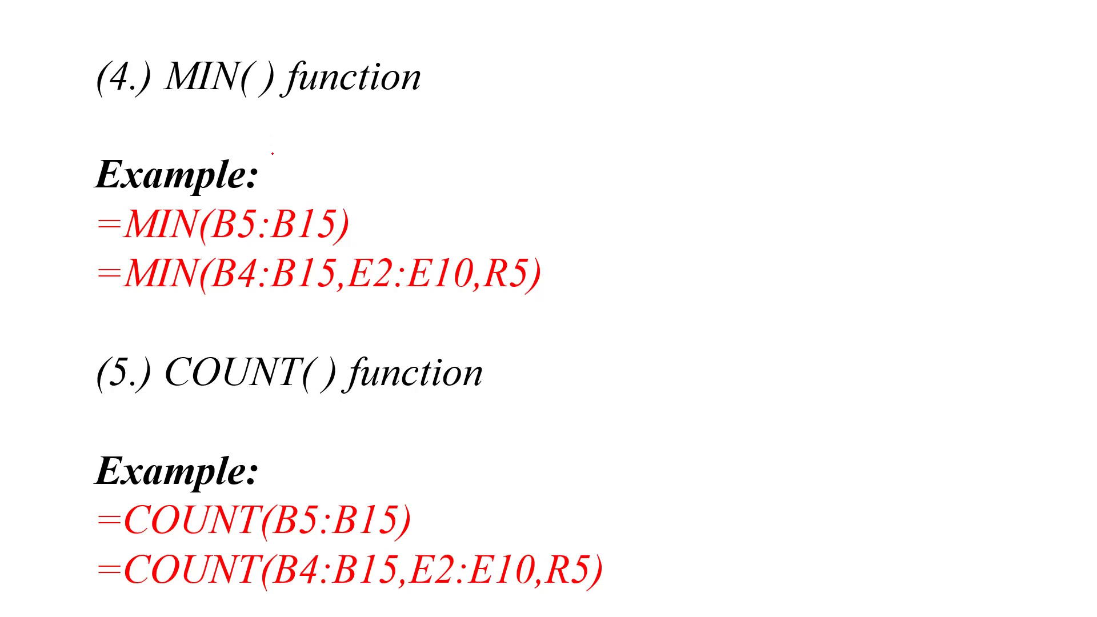
# - Switch back to Excel and enter =MIN(E5:E10) in cell E13
pyautogui.press('super')
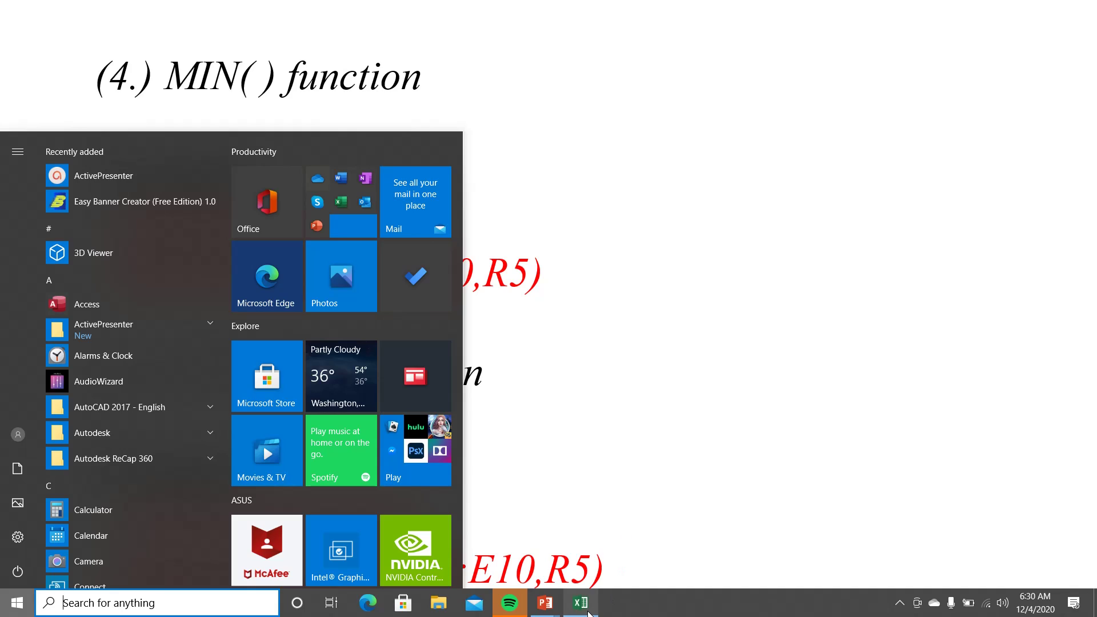
pyautogui.click(582, 607)
pyautogui.click(220, 450)
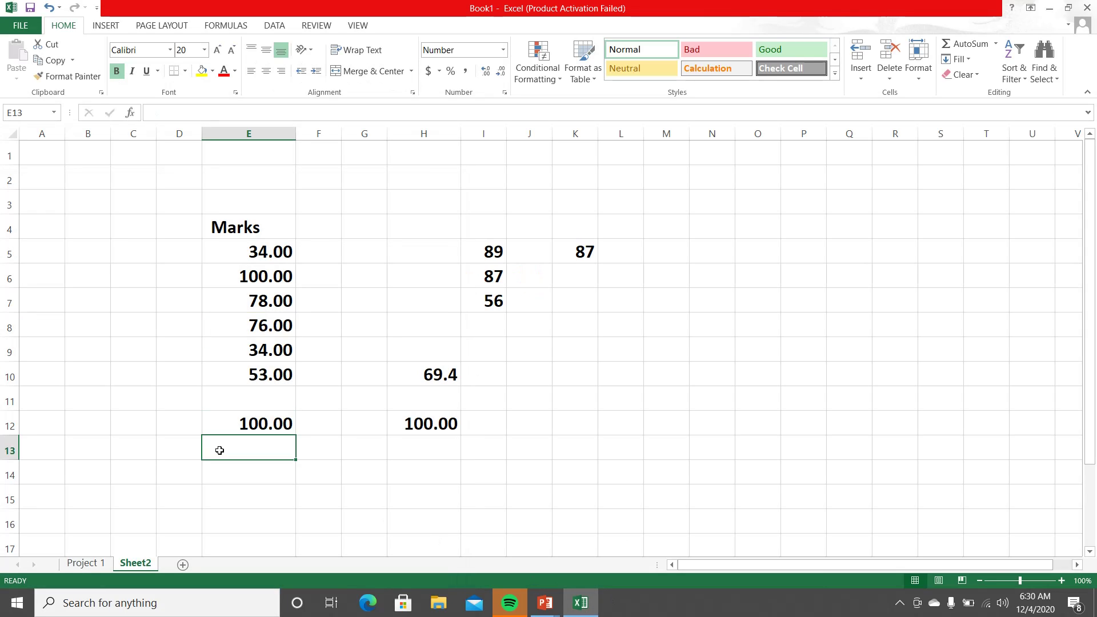
pyautogui.write('=MIN')
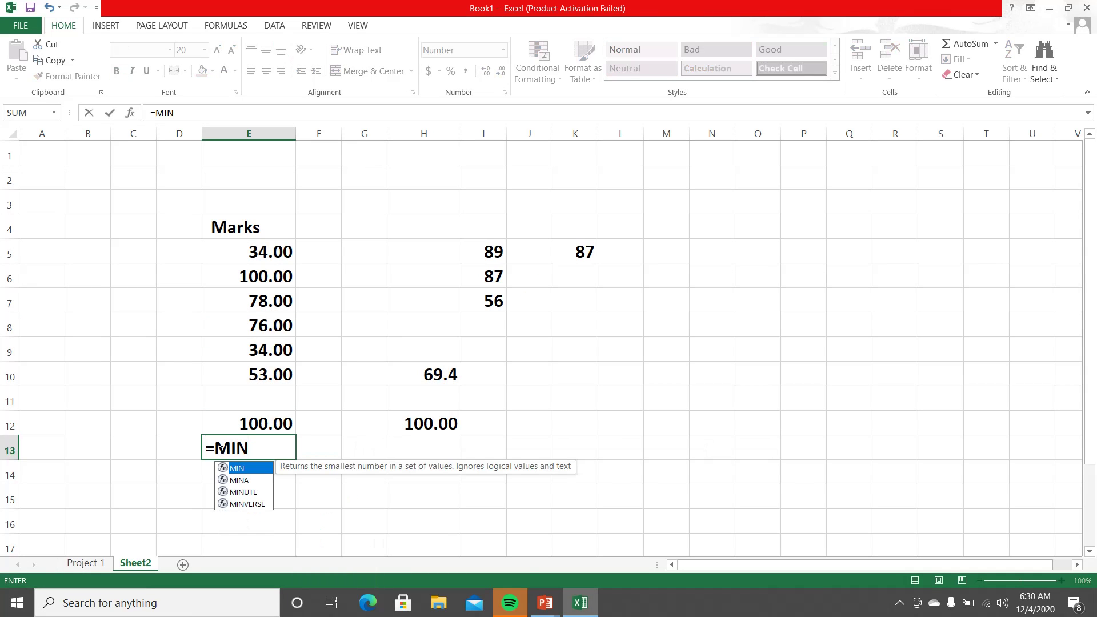
pyautogui.write('(')
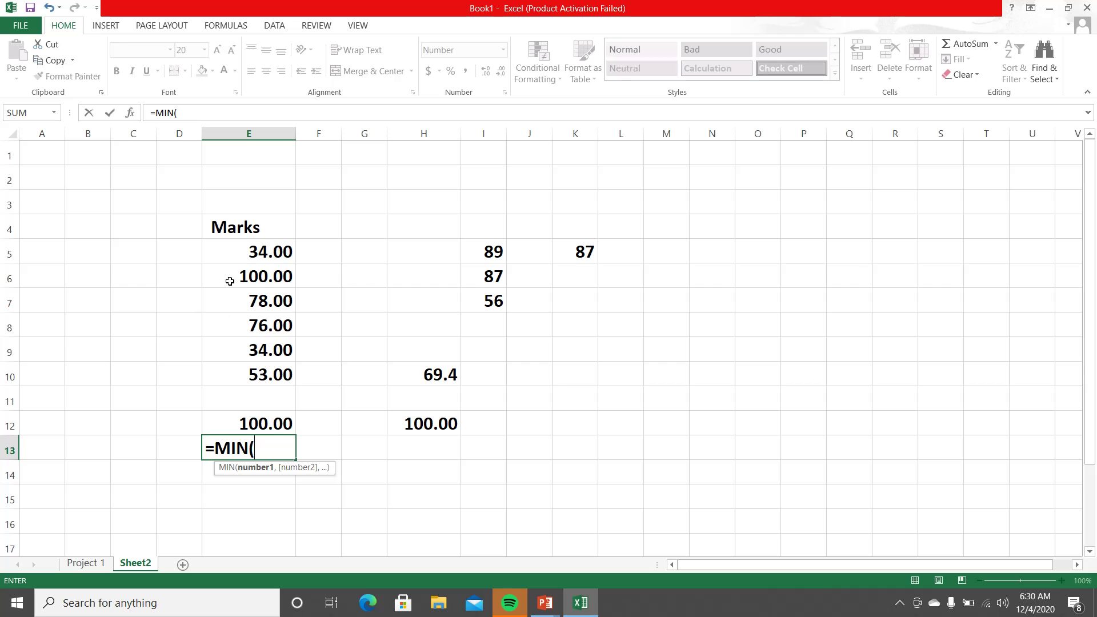
pyautogui.click(241, 257)
pyautogui.moveTo(240, 257); pyautogui.dragTo(242, 368)
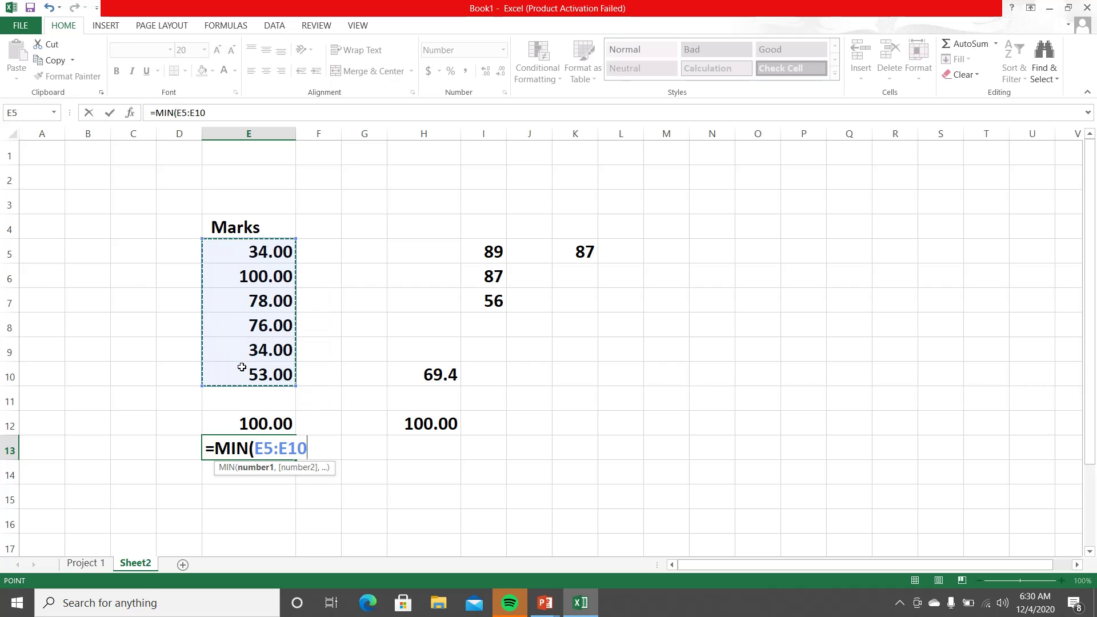
pyautogui.press('Return')
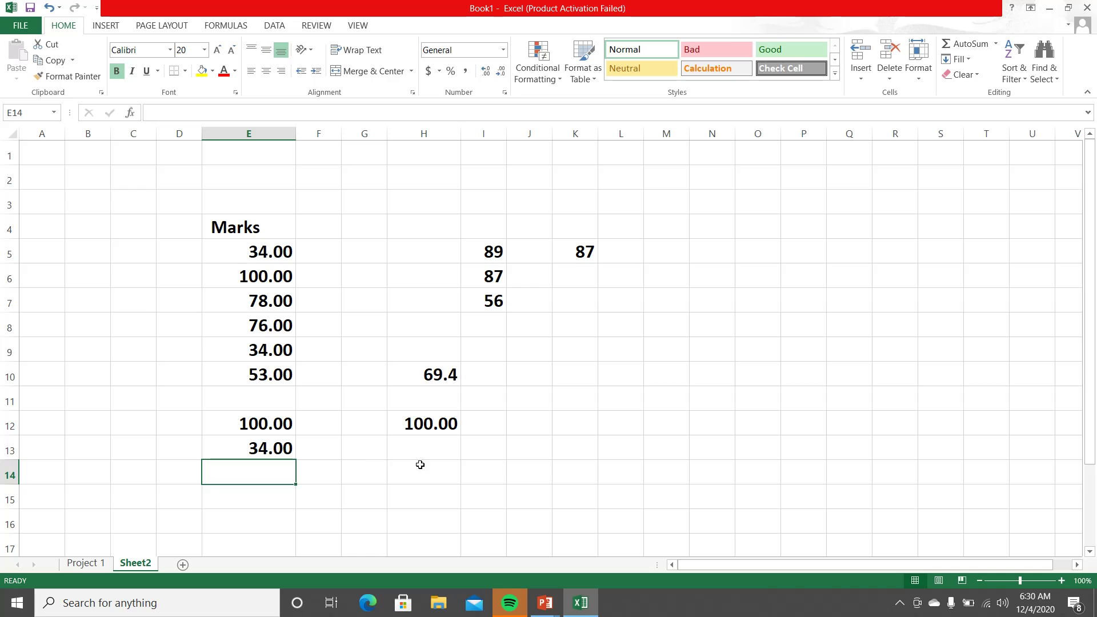
# - Enter =MIN(E5:E10,I5:I7,K5) in cell H13 to find the lowest mark across all three references
pyautogui.click(435, 452)
pyautogui.write('=')
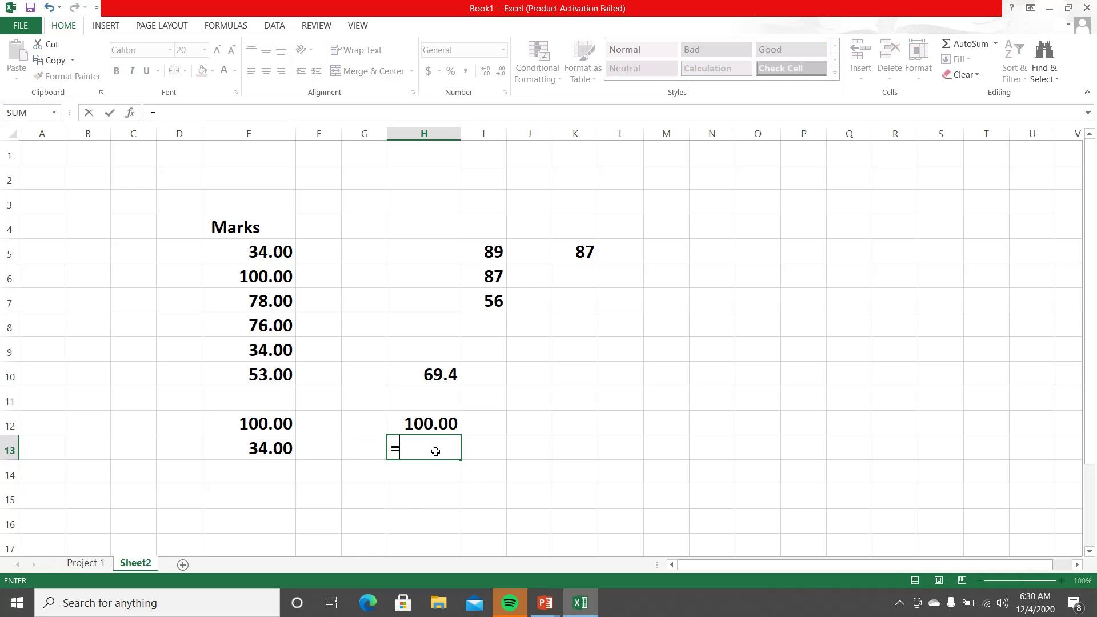
pyautogui.write('MIN(')
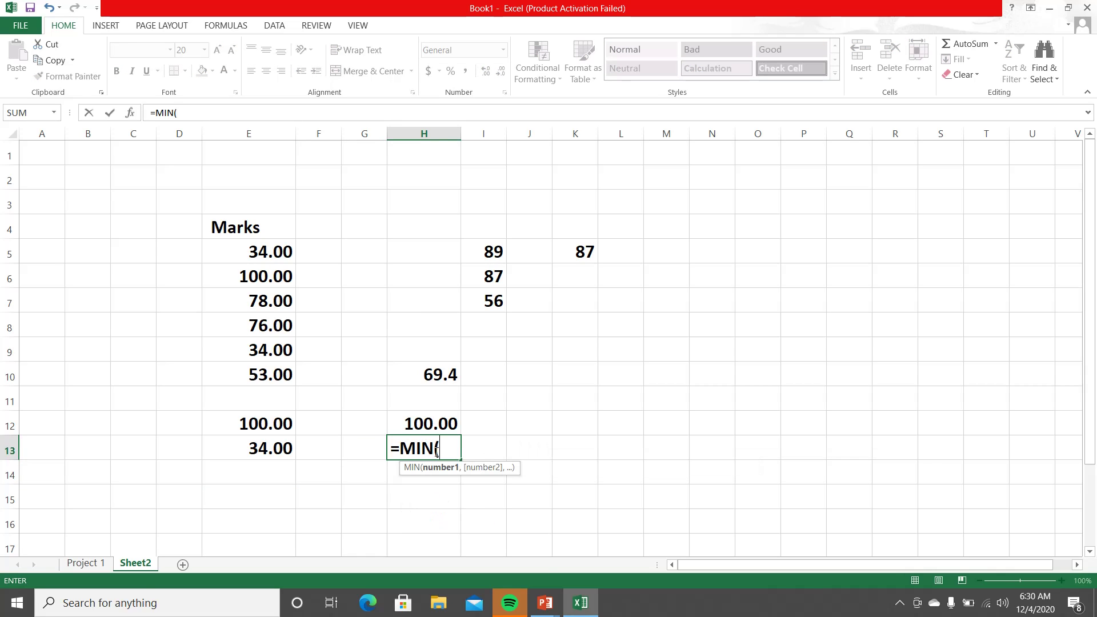
pyautogui.moveTo(255, 251); pyautogui.dragTo(255, 374)
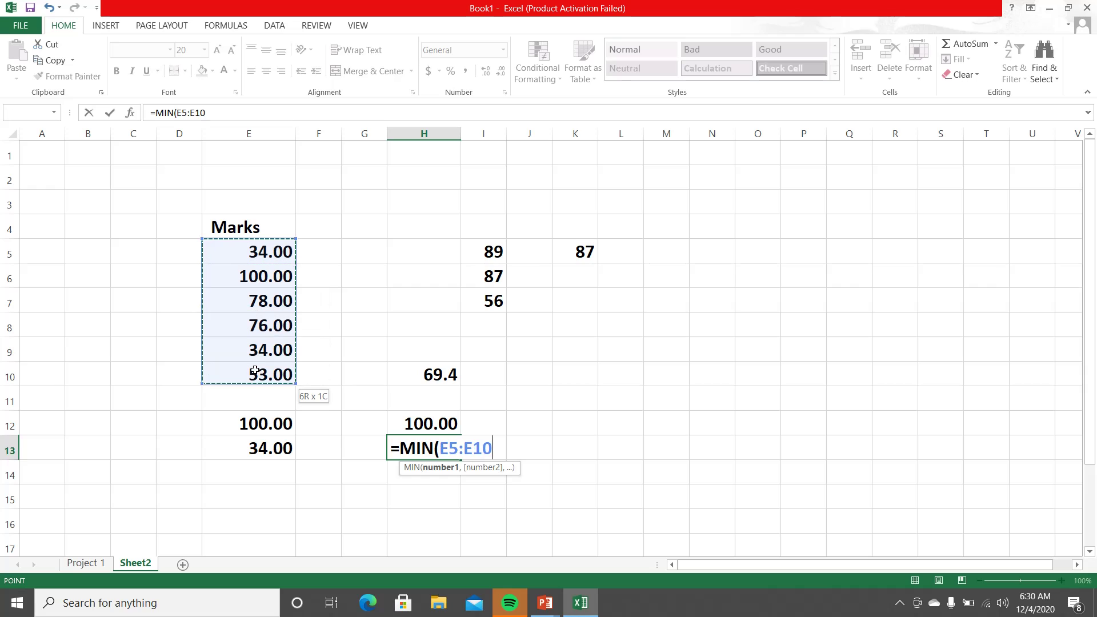
pyautogui.write(',')
pyautogui.moveTo(490, 257); pyautogui.dragTo(483, 301)
pyautogui.write(',')
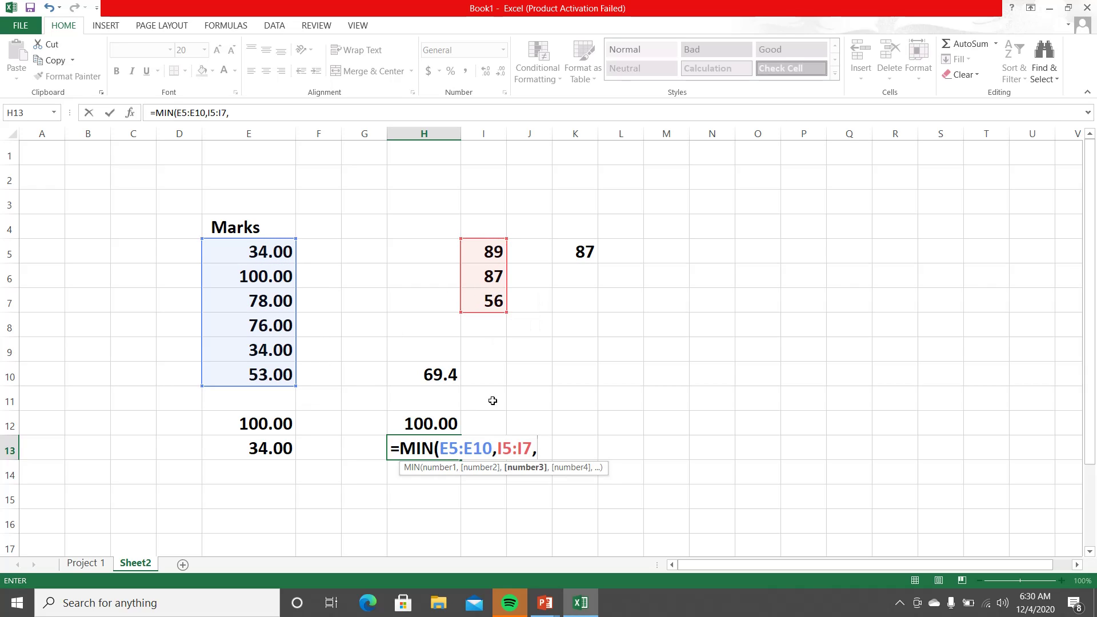
pyautogui.click(585, 252)
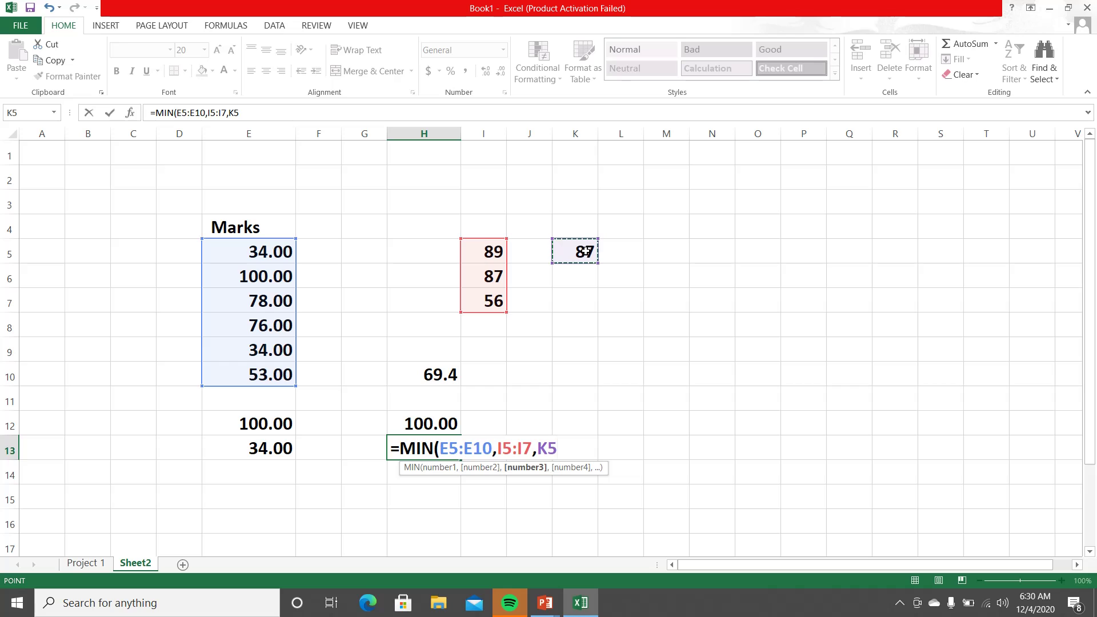
pyautogui.press('Return')
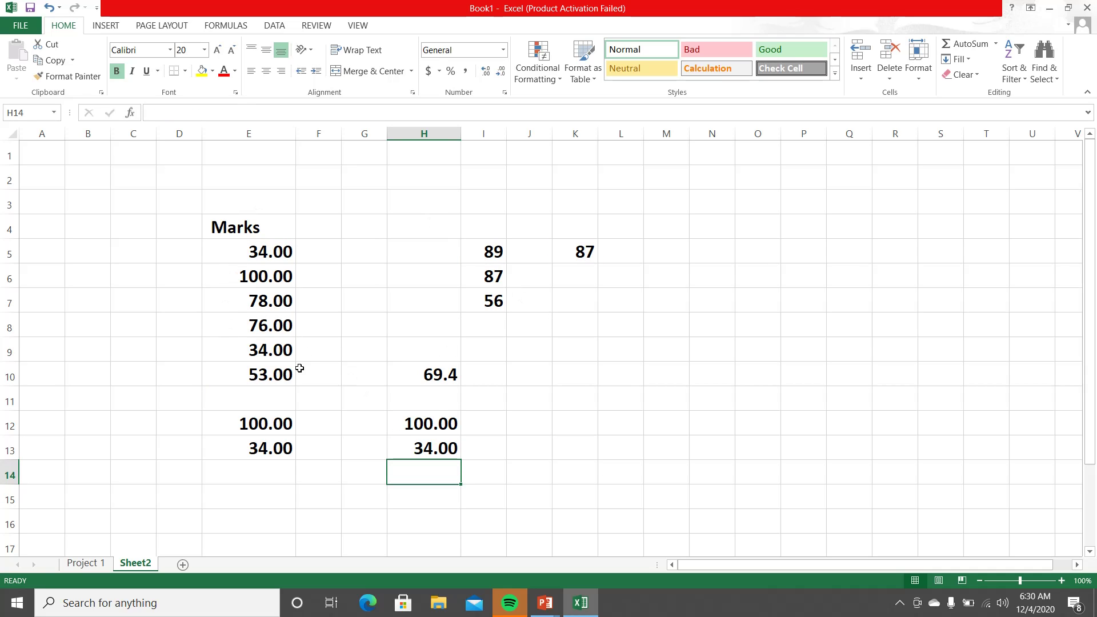
# - Change the mark in cell K5 to 12 and check the MIN formula in H13
pyautogui.click(563, 252)
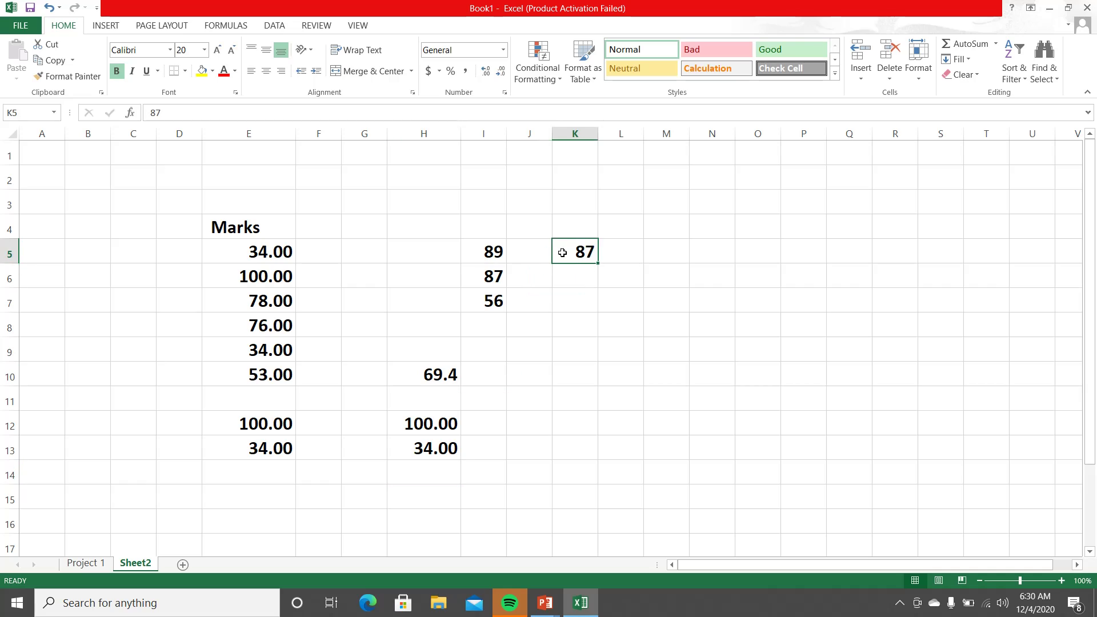
pyautogui.write('12')
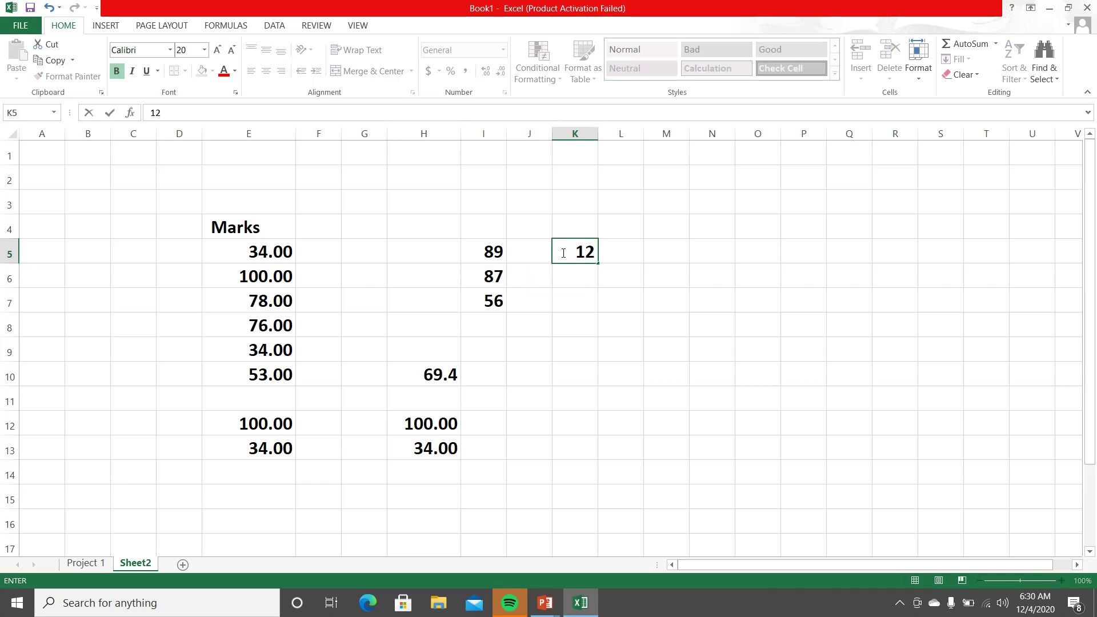
pyautogui.press('Return')
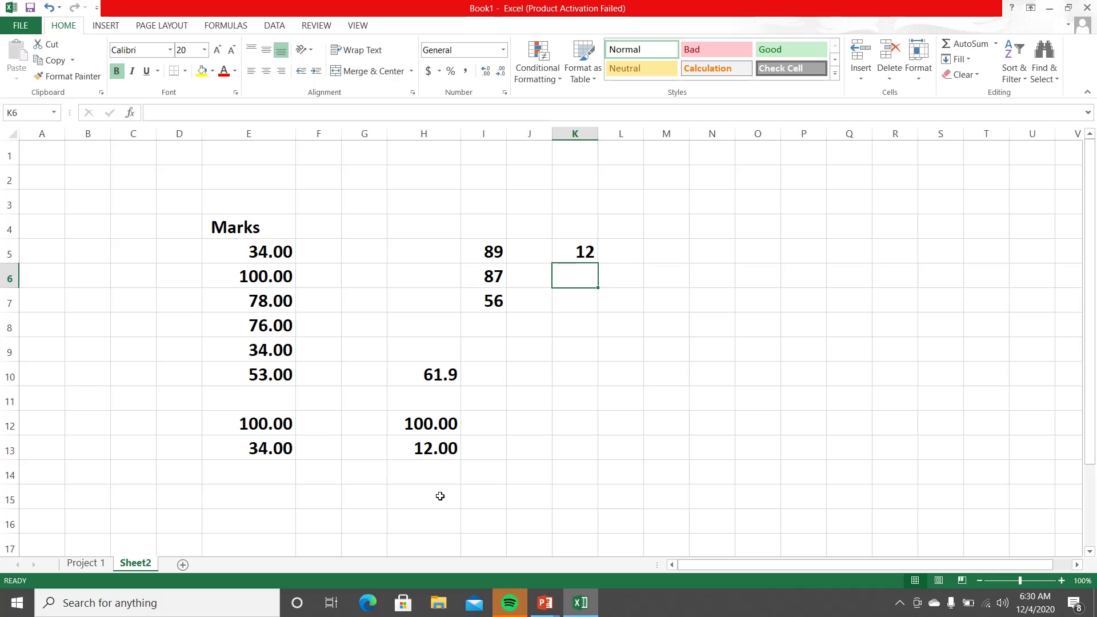
pyautogui.click(439, 451)
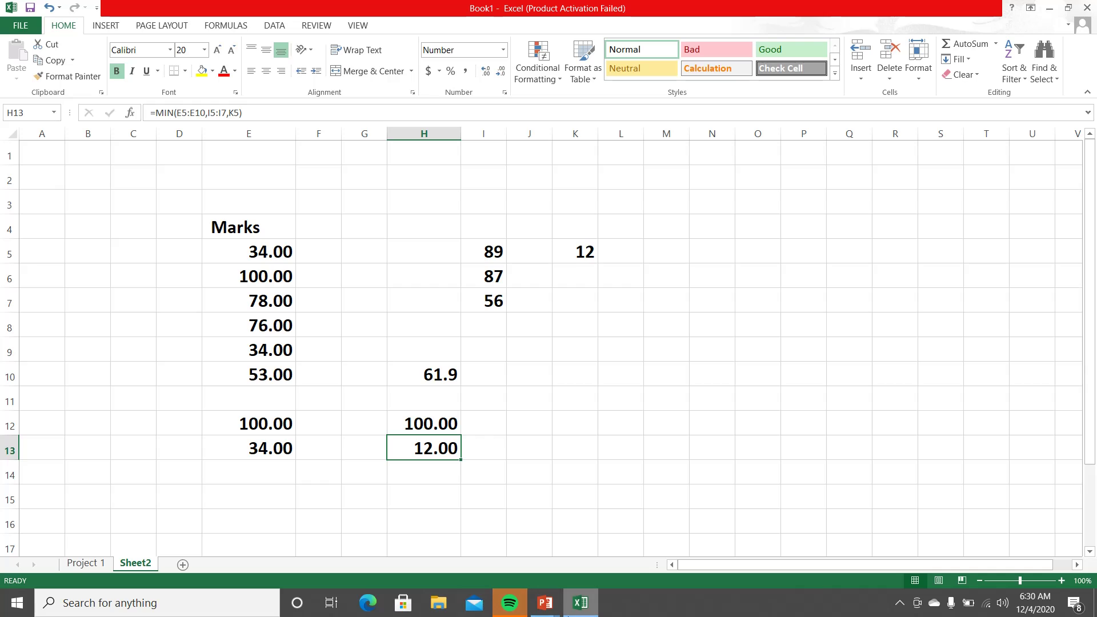
# - Switch to the PowerPoint slide show and review the COUNT( ) function examples
pyautogui.moveTo(562, 603)
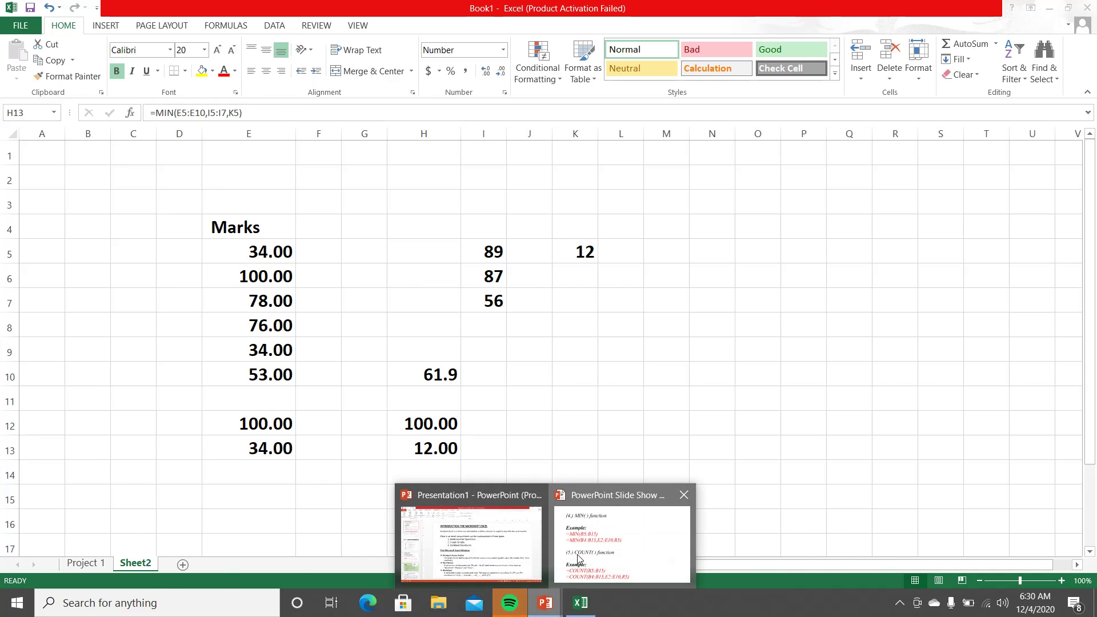
pyautogui.click(580, 558)
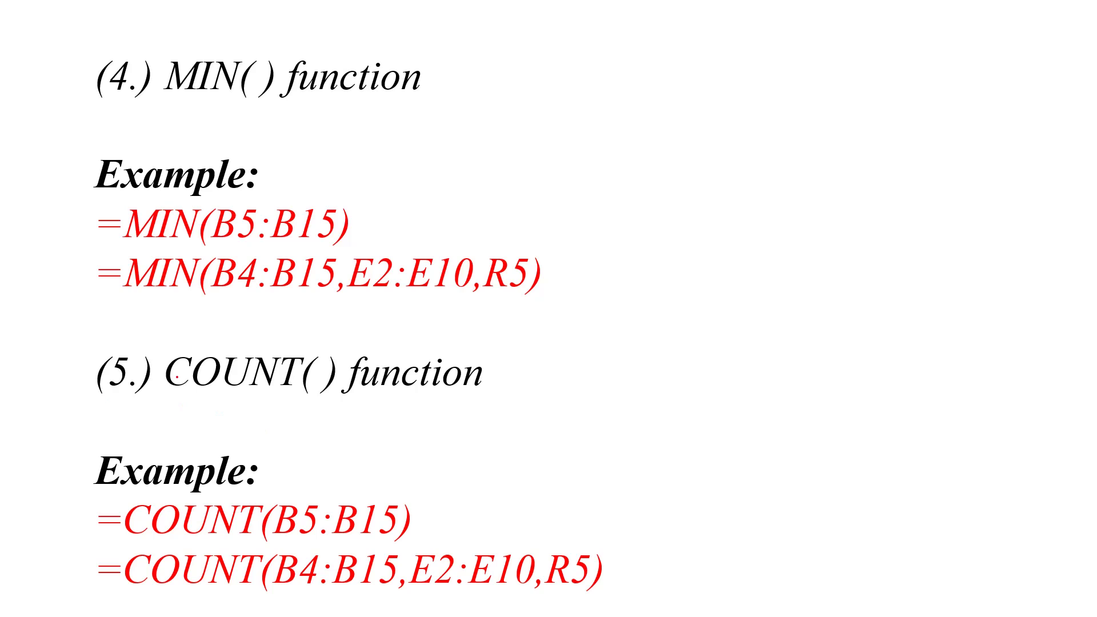
pyautogui.moveTo(153, 403); pyautogui.dragTo(341, 402)
# - Switch back to Excel, enter =COUNT(E5:E10,K5) in cell E15, and review the cells the formula references
pyautogui.press('super')
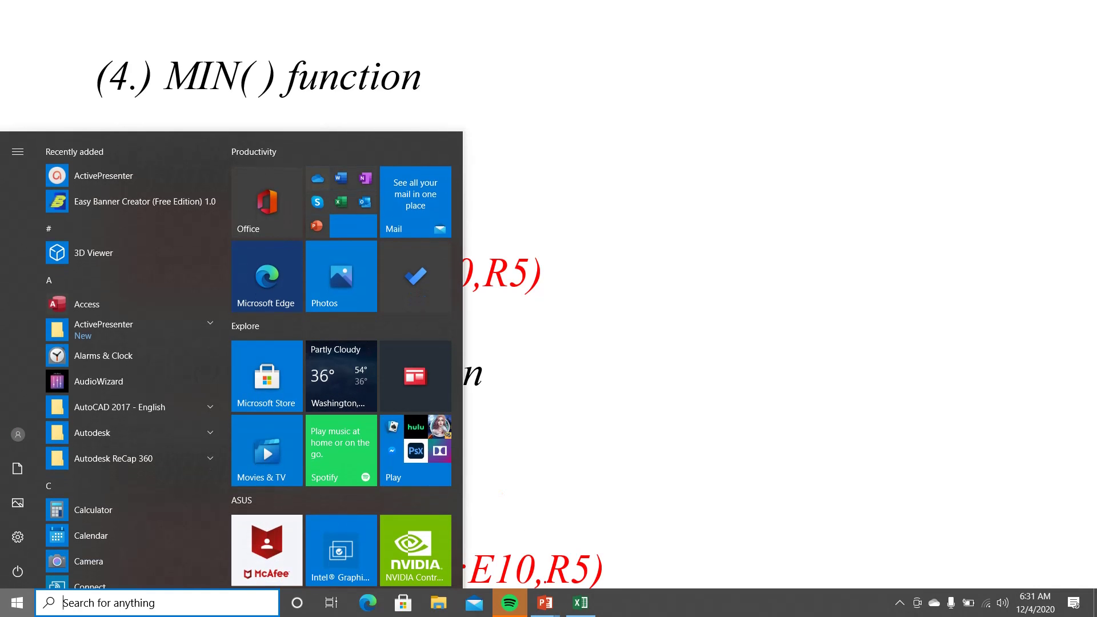
pyautogui.click(580, 603)
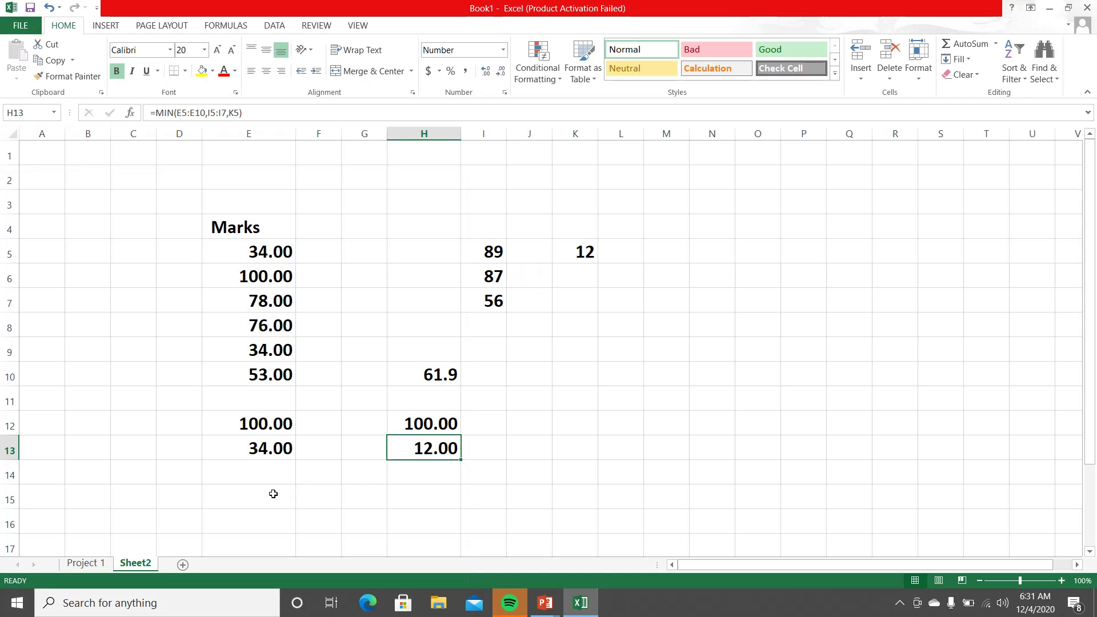
pyautogui.click(252, 496)
pyautogui.write('=')
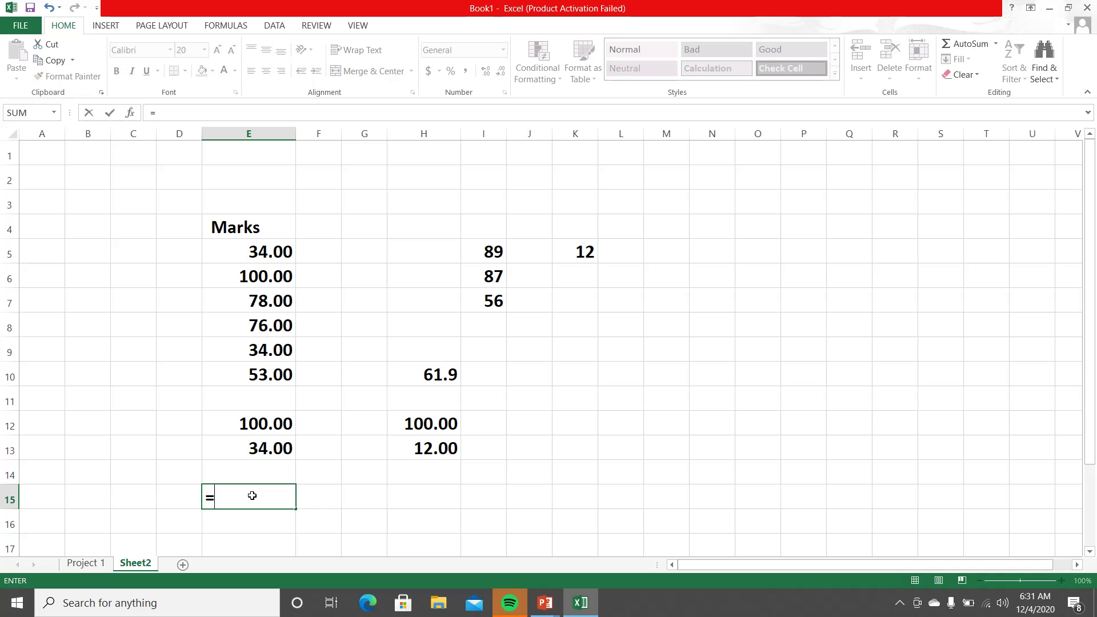
pyautogui.write('COUNT')
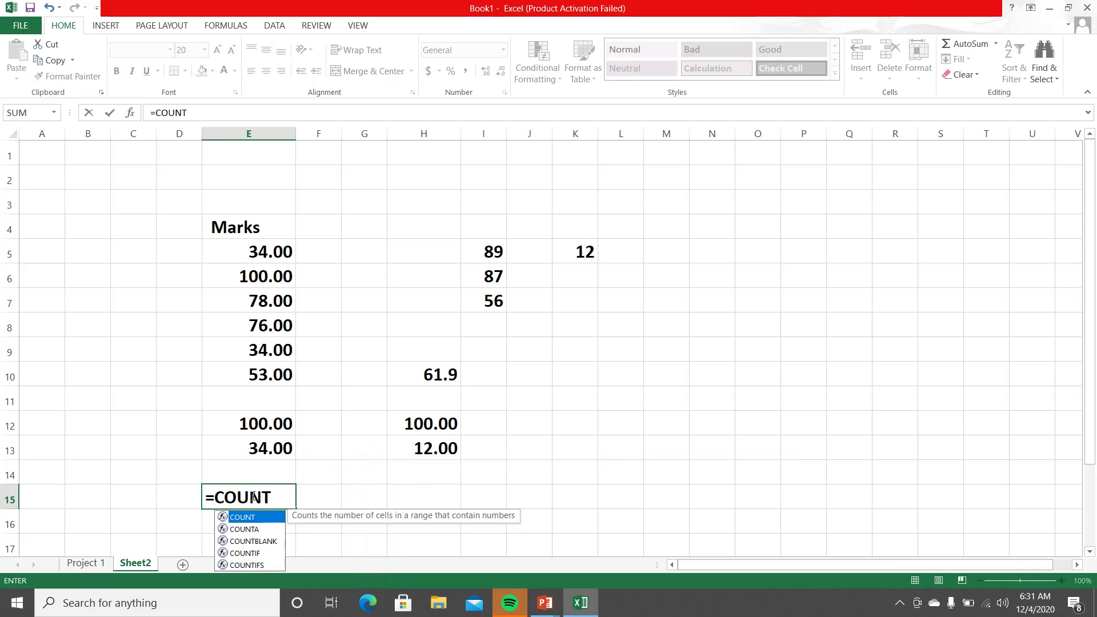
pyautogui.write('(')
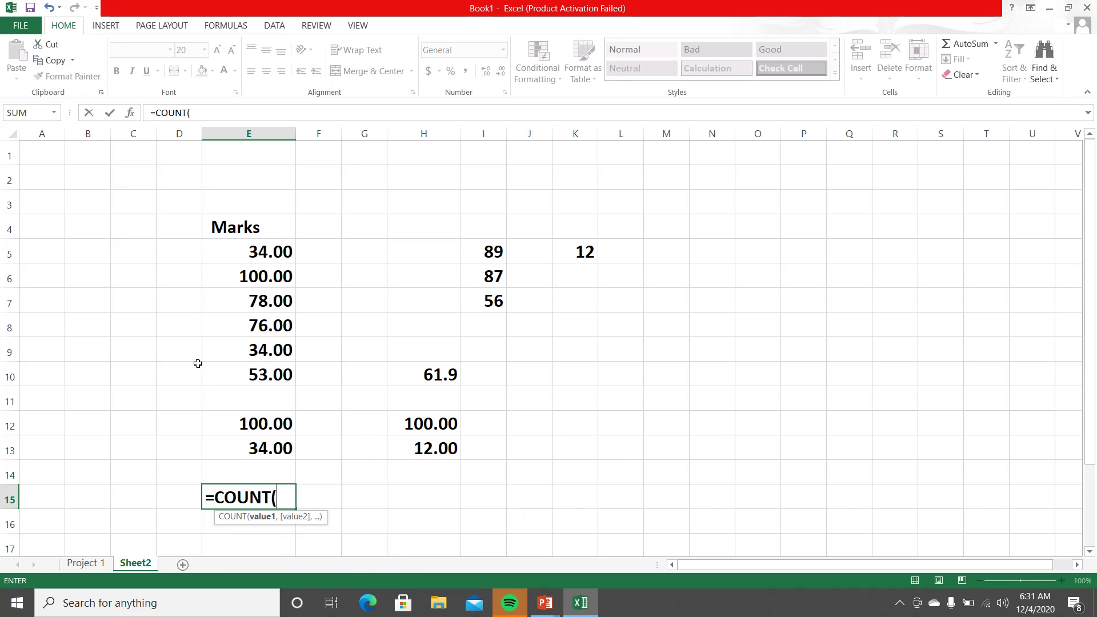
pyautogui.moveTo(263, 247); pyautogui.dragTo(256, 363)
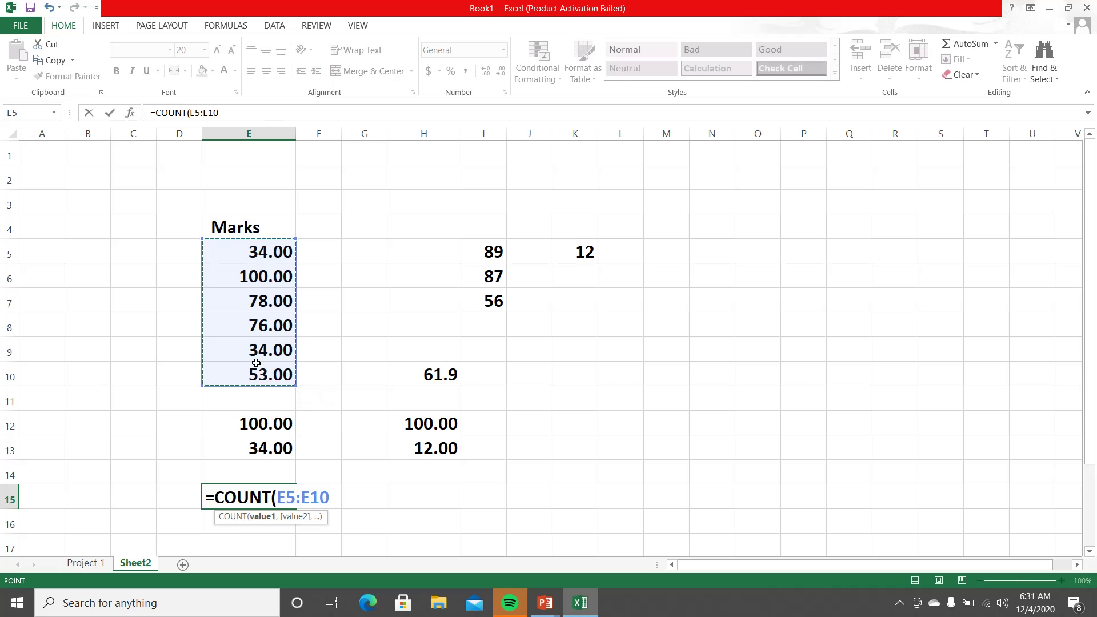
pyautogui.write(',')
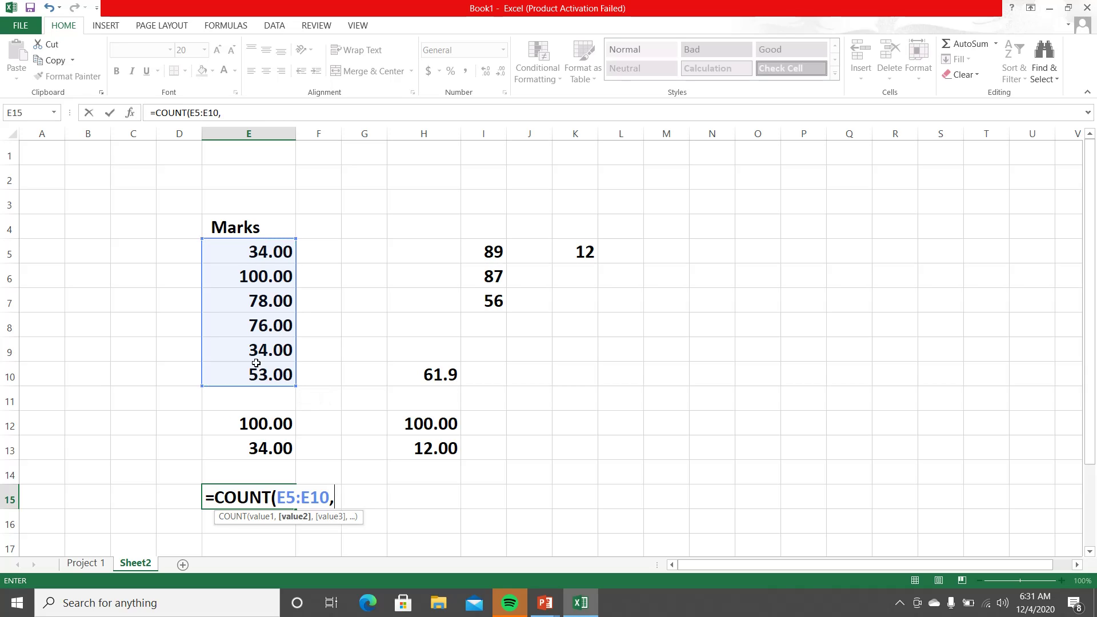
pyautogui.moveTo(482, 250); pyautogui.dragTo(485, 295)
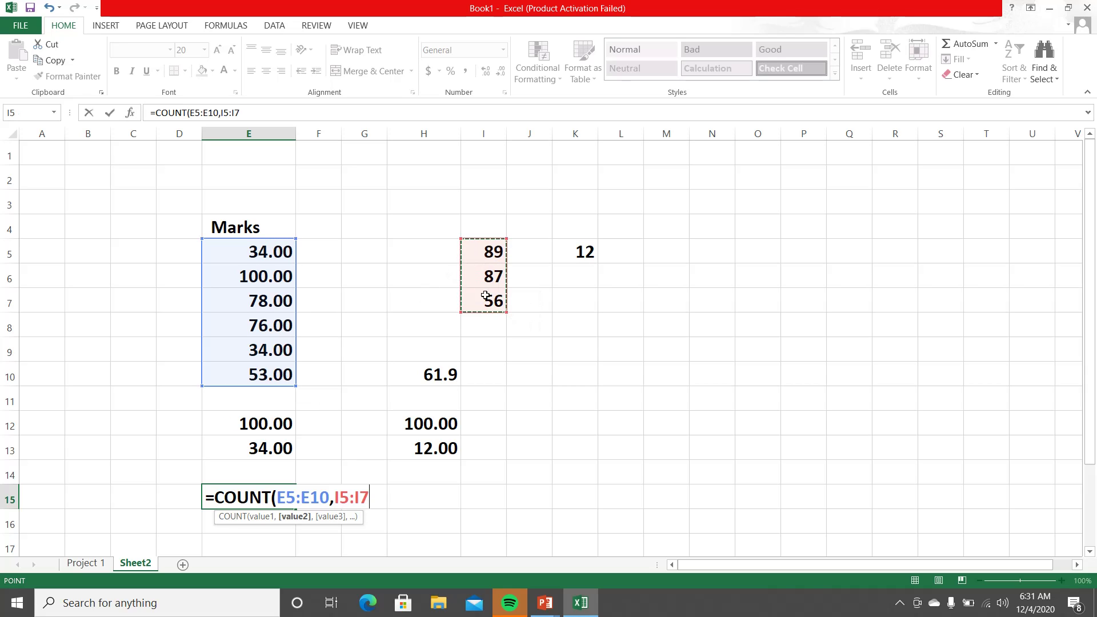
pyautogui.click(569, 252)
pyautogui.write(')')
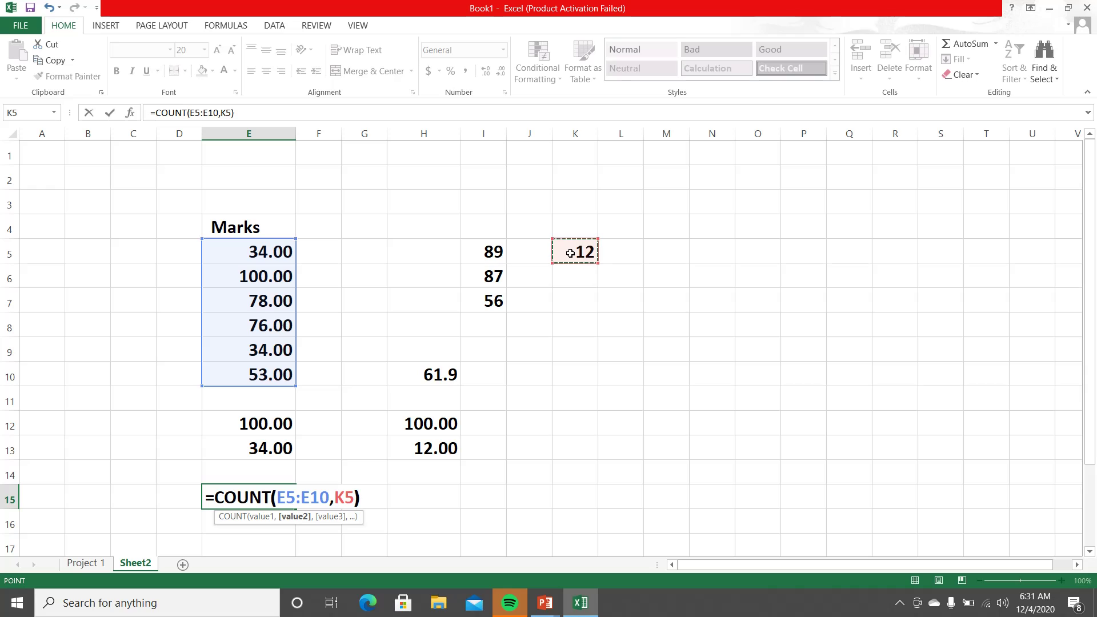
pyautogui.press('Return')
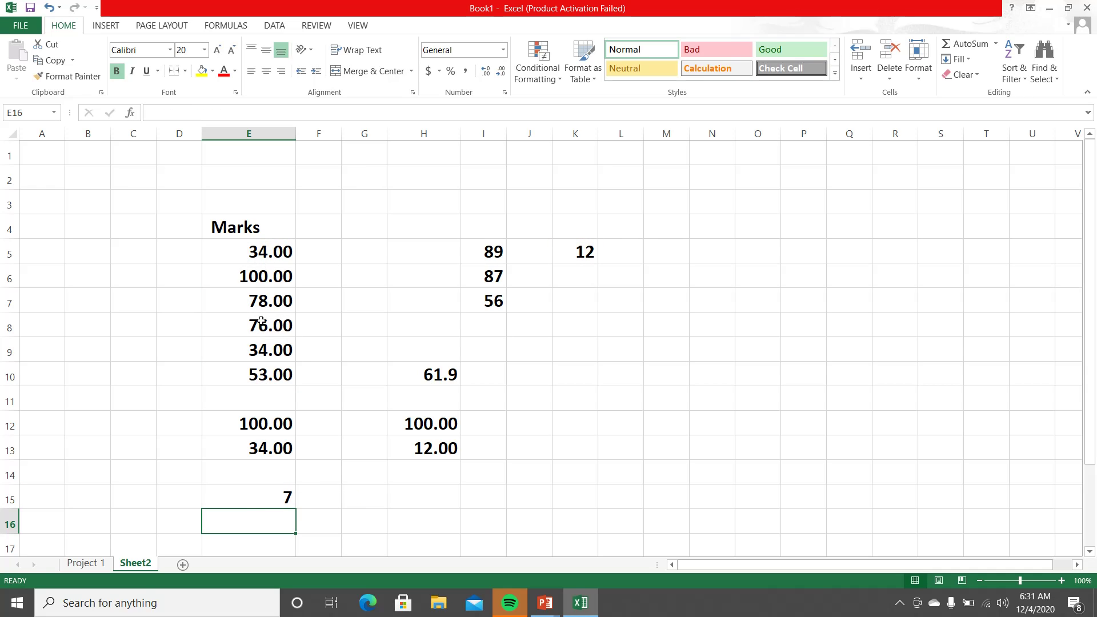
pyautogui.doubleClick(271, 495)
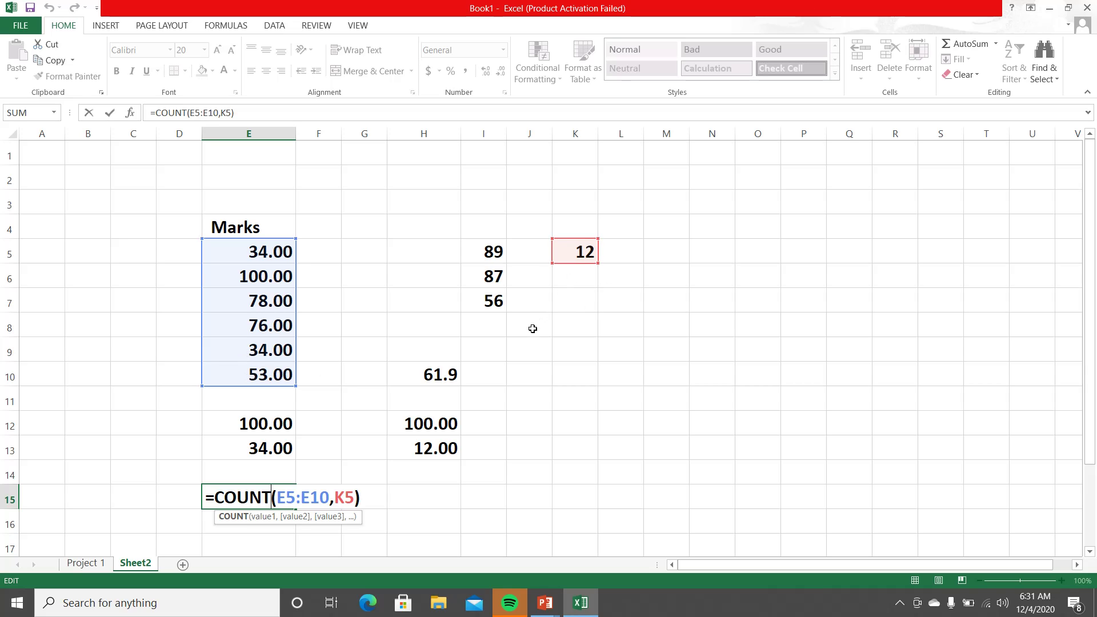
pyautogui.press('Return')
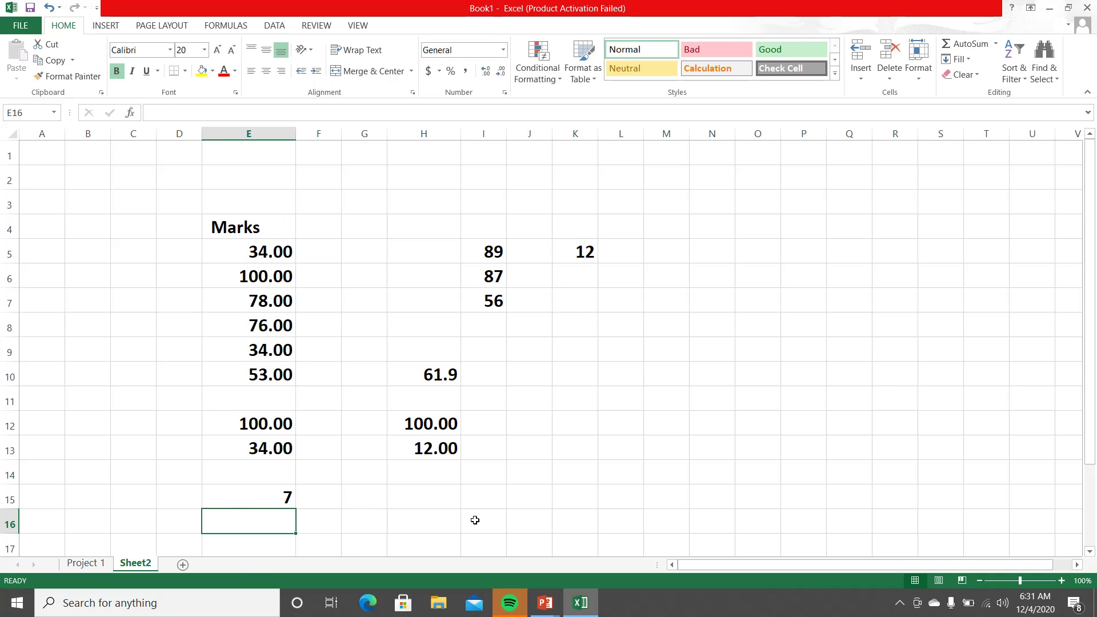
# - Begin a COUNT formula in cell E16 that references the marks in E5:E10
pyautogui.write('=COUN')
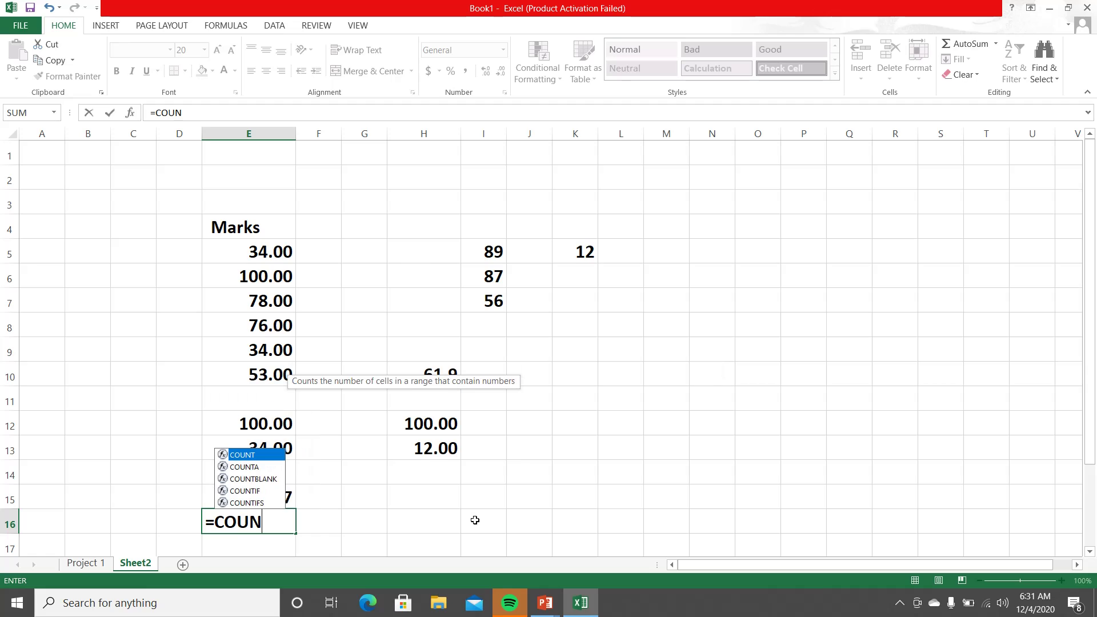
pyautogui.write('T(')
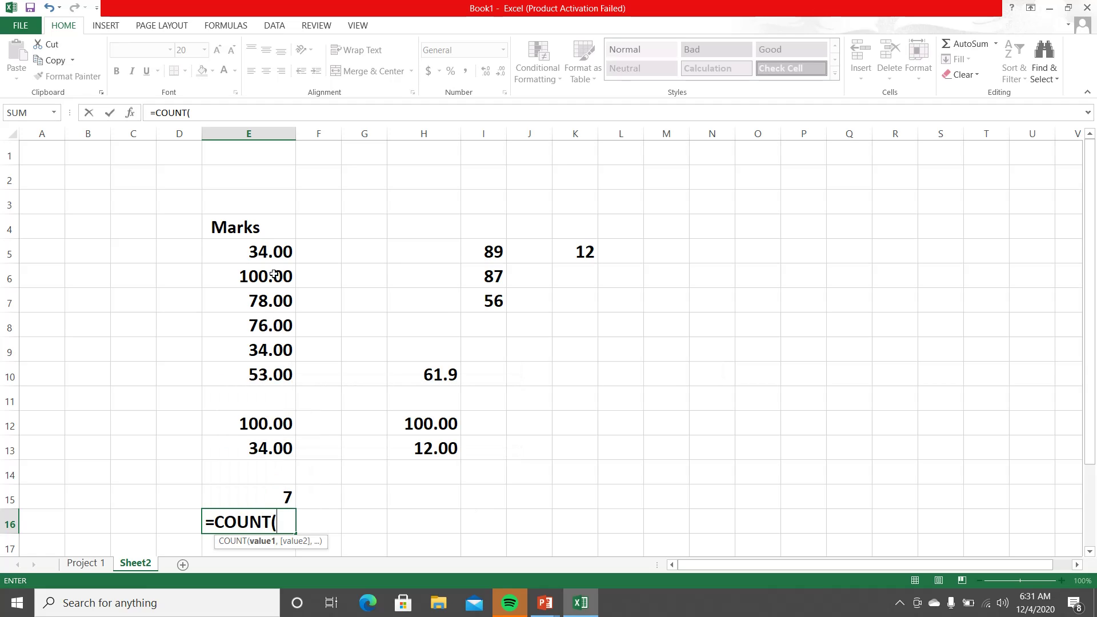
pyautogui.moveTo(269, 251); pyautogui.dragTo(254, 367)
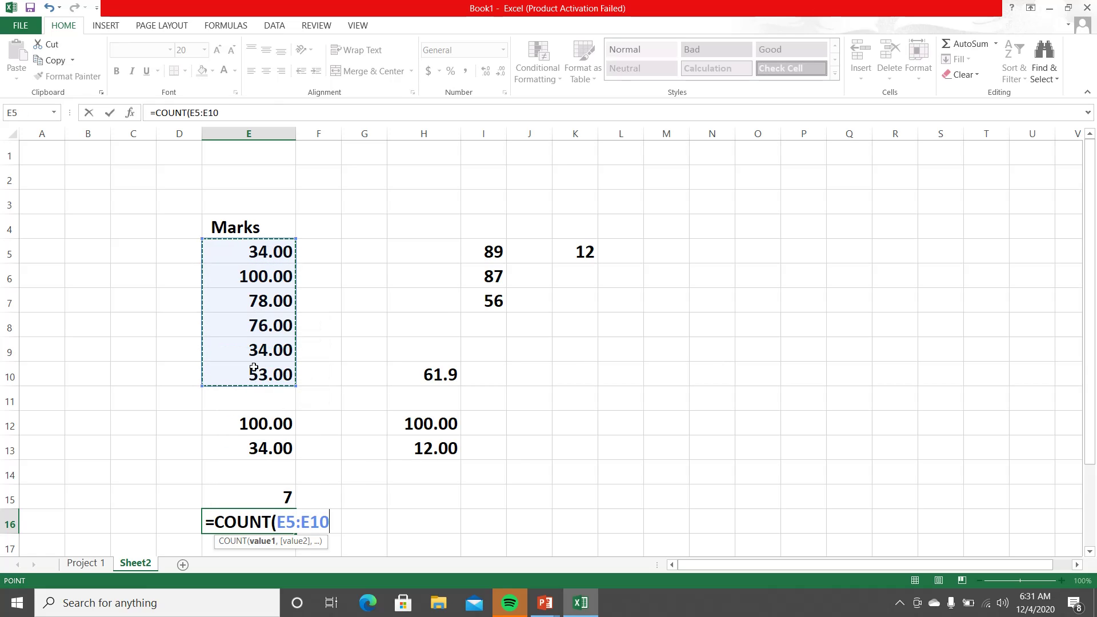
# - Complete the COUNT formula for the marks range E5:E10 in cell E16
pyautogui.write(')')
pyautogui.press('Return')
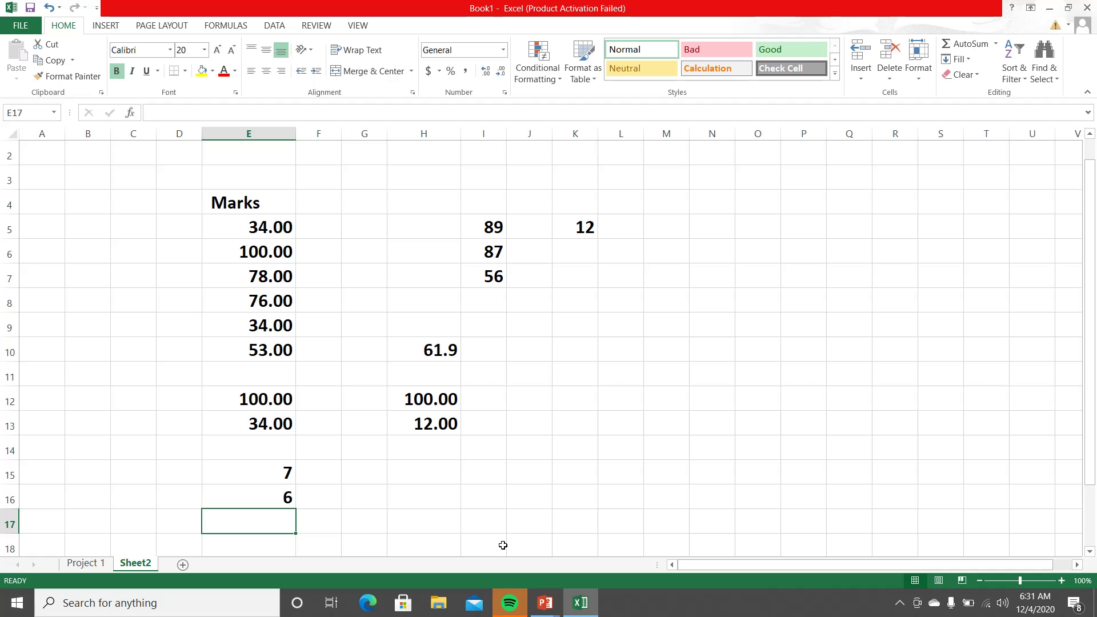
# - Switch to the PowerPoint slide show and advance to the slide on the LARGE and SMALL functions
pyautogui.moveTo(546, 603)
pyautogui.click(587, 537)
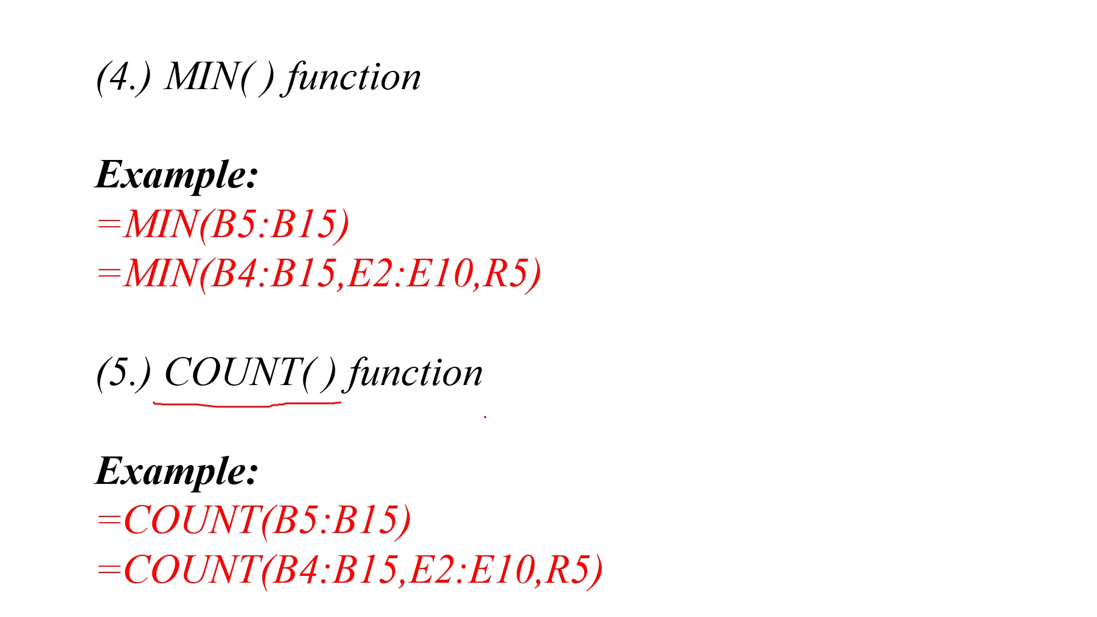
pyautogui.press('Right')
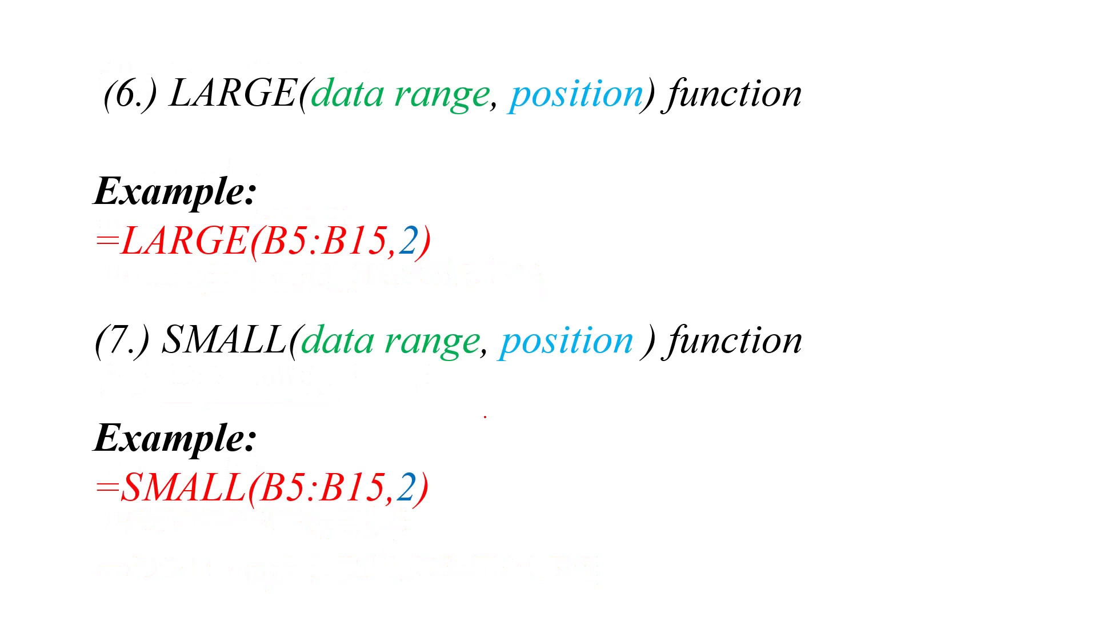
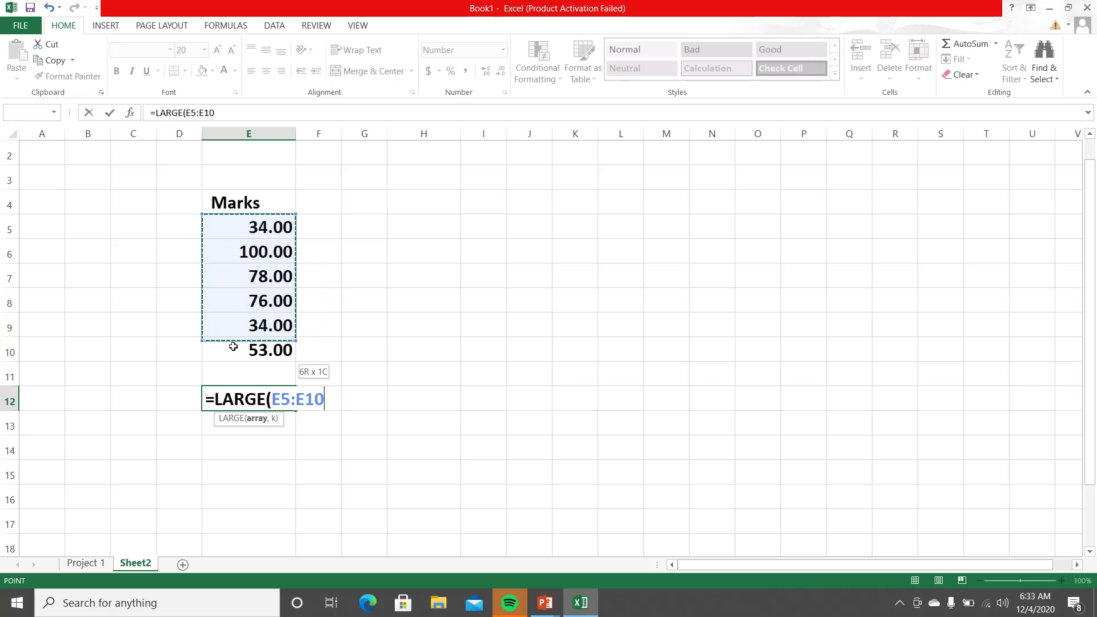
# - Complete the formula in cell E12 as =LARGE(E5:E10,2) to return the second-largest mark
pyautogui.write(',')
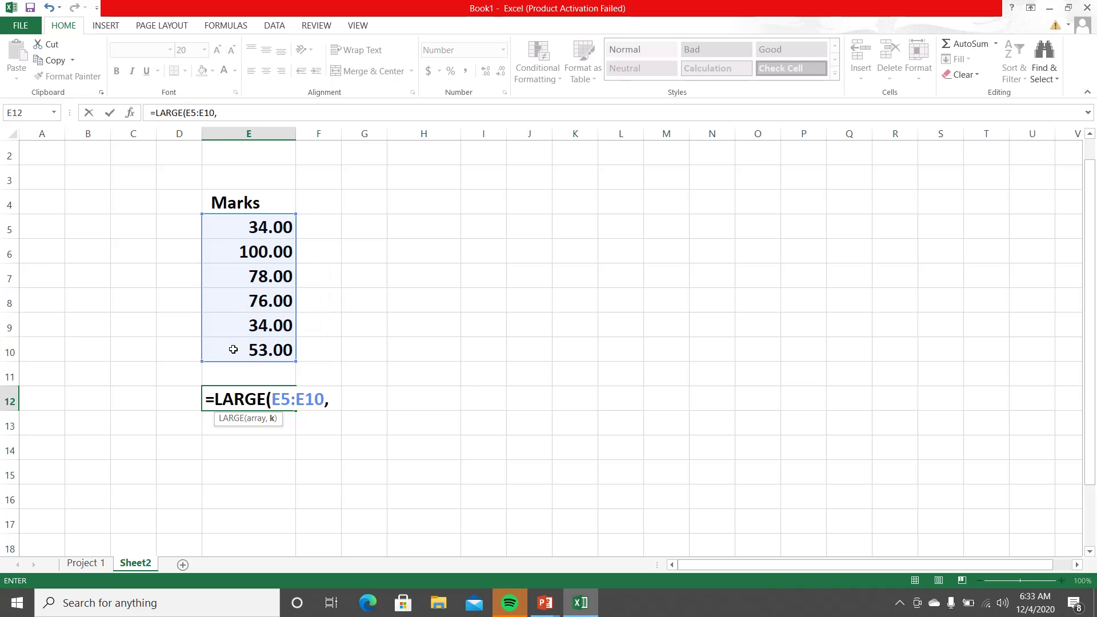
pyautogui.write('2)')
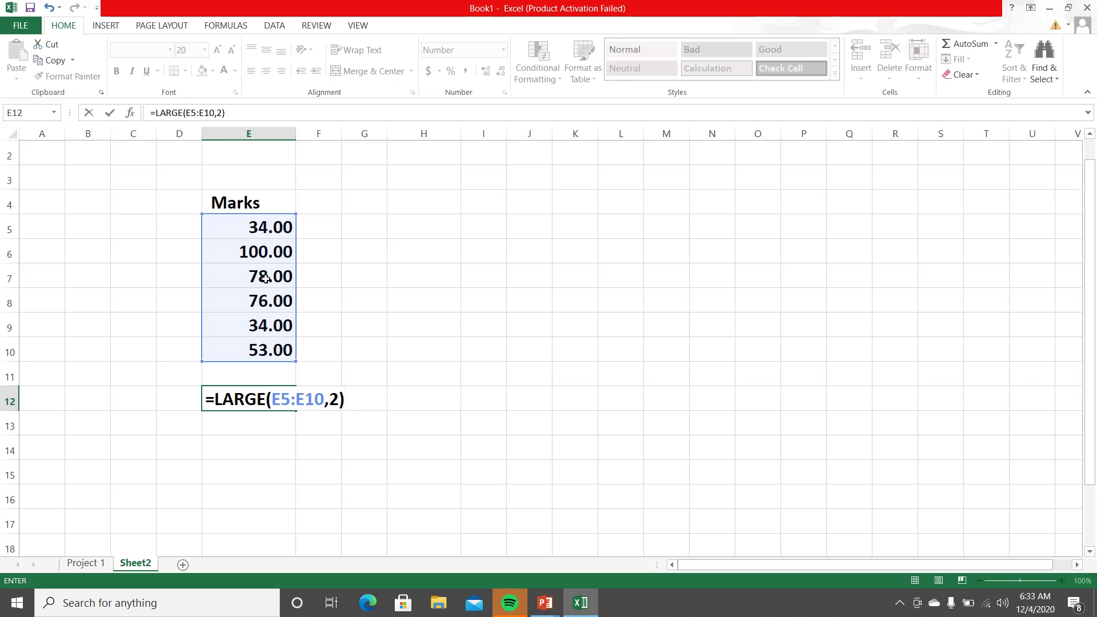
pyautogui.press('Return')
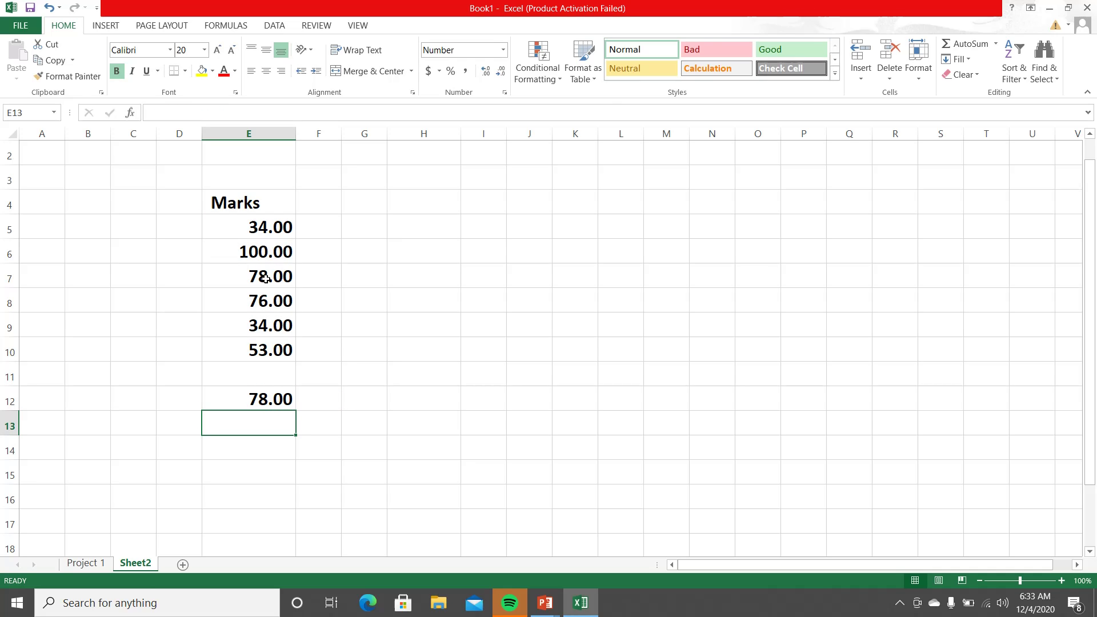
# - Set the position argument of the LARGE formula in cell E12 to 1
pyautogui.doubleClick(261, 400)
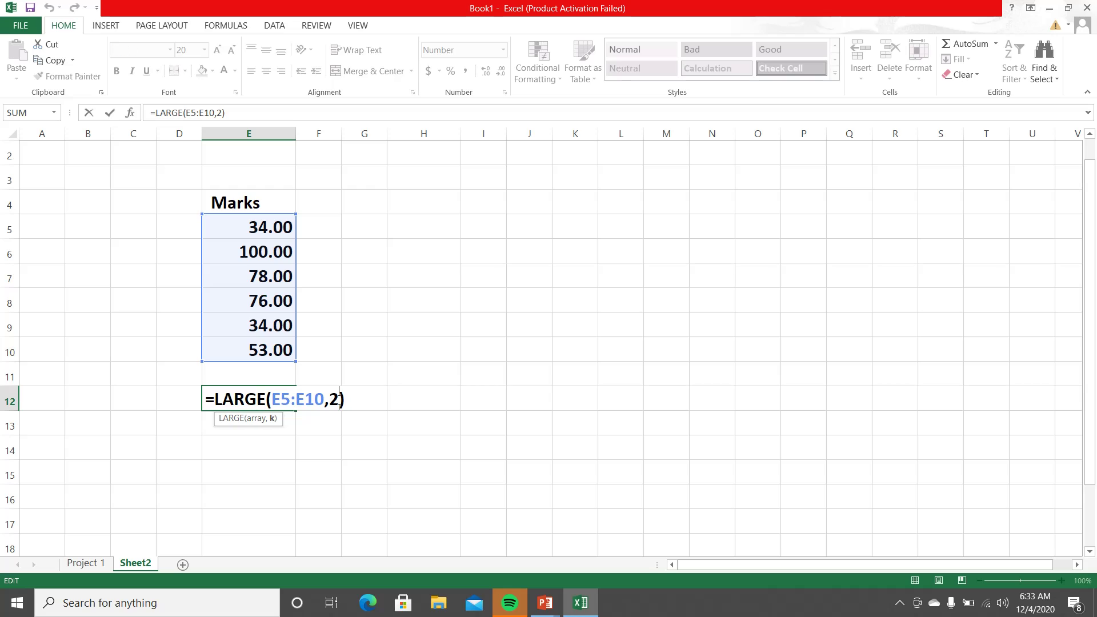
pyautogui.press('BackSpace')
pyautogui.write('1')
pyautogui.press('Return')
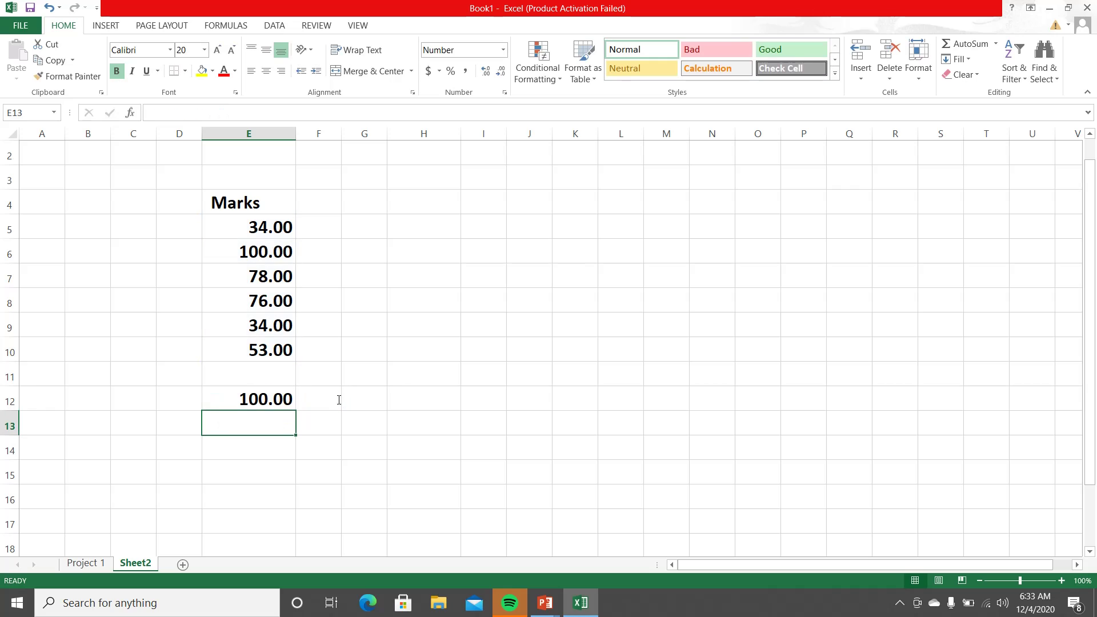
# - Set the position argument of the LARGE formula in E12 to 3 for the third-largest mark
pyautogui.doubleClick(260, 398)
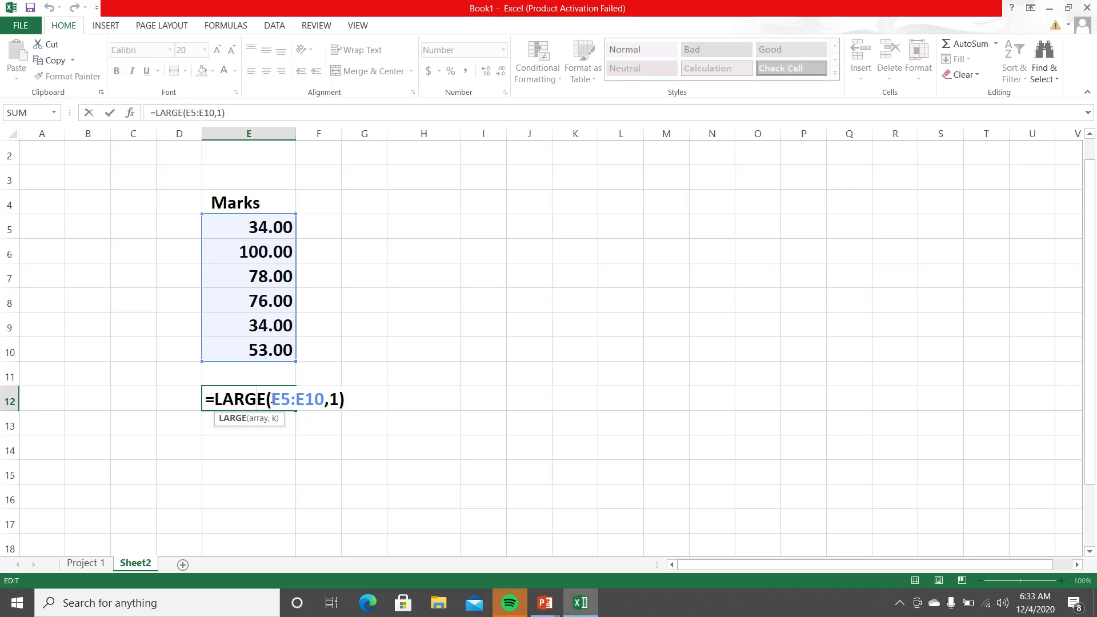
pyautogui.click(339, 399)
pyautogui.press('BackSpace')
pyautogui.write('3')
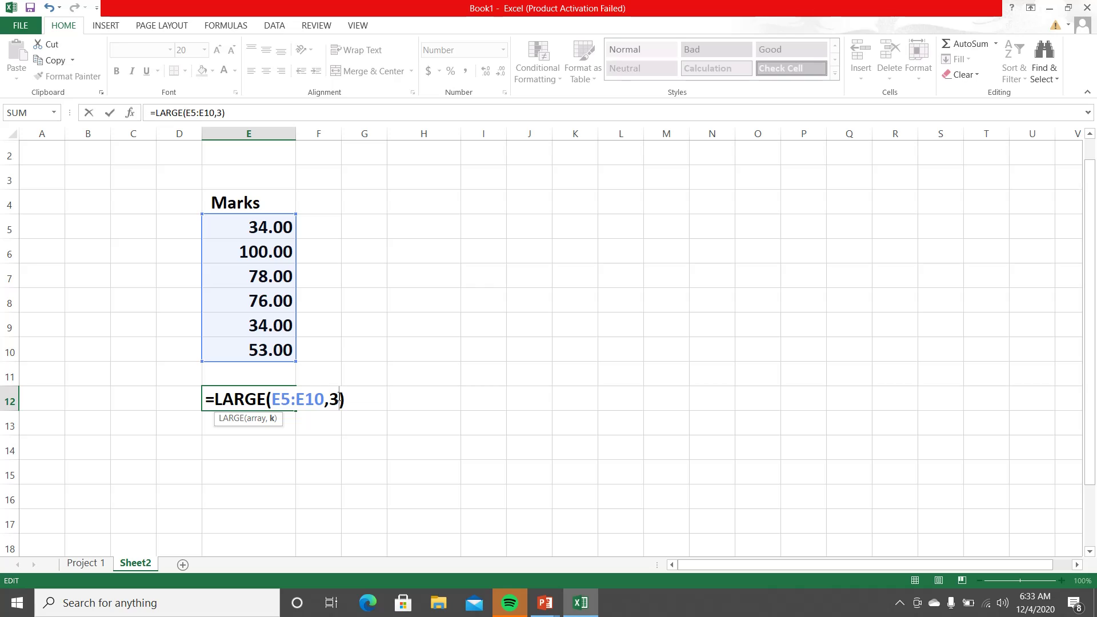
pyautogui.hotkey('ctrl', 'Return')
pyautogui.press('Return')
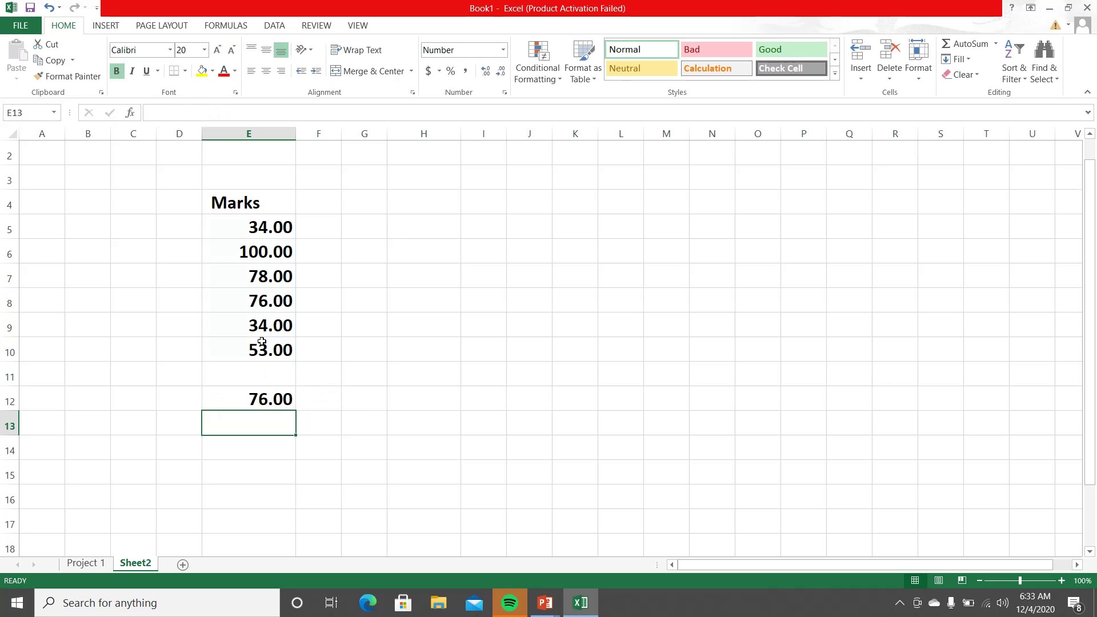
# - Compare the marks in E6 through E8 and review the range and position arguments of the LARGE formula in E12
pyautogui.click(261, 253)
pyautogui.click(258, 277)
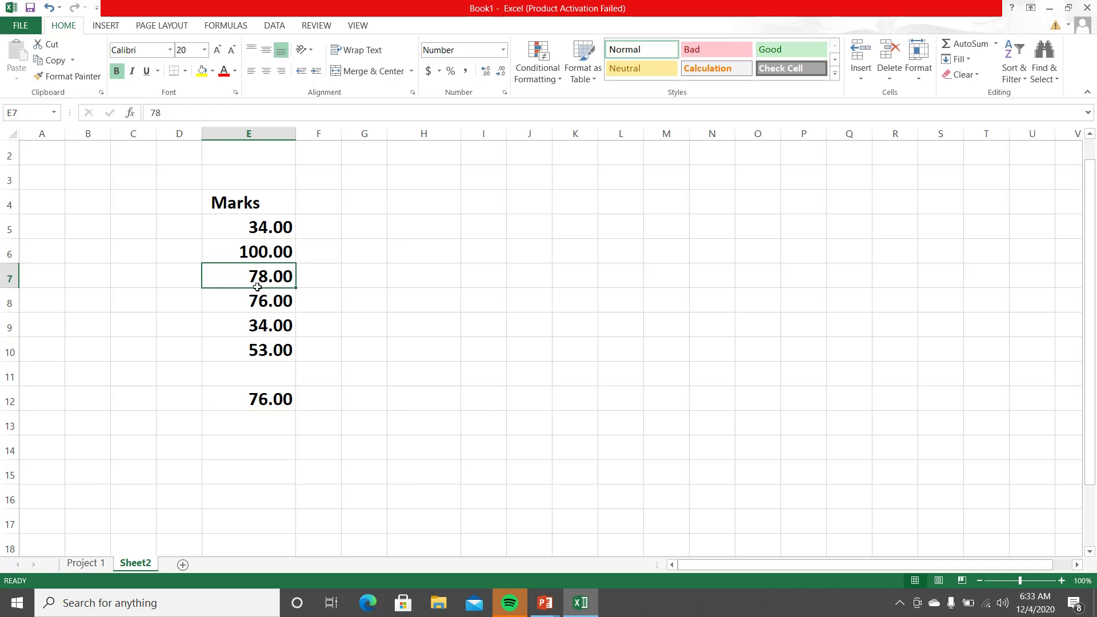
pyautogui.click(256, 304)
pyautogui.click(258, 398)
pyautogui.doubleClick(257, 399)
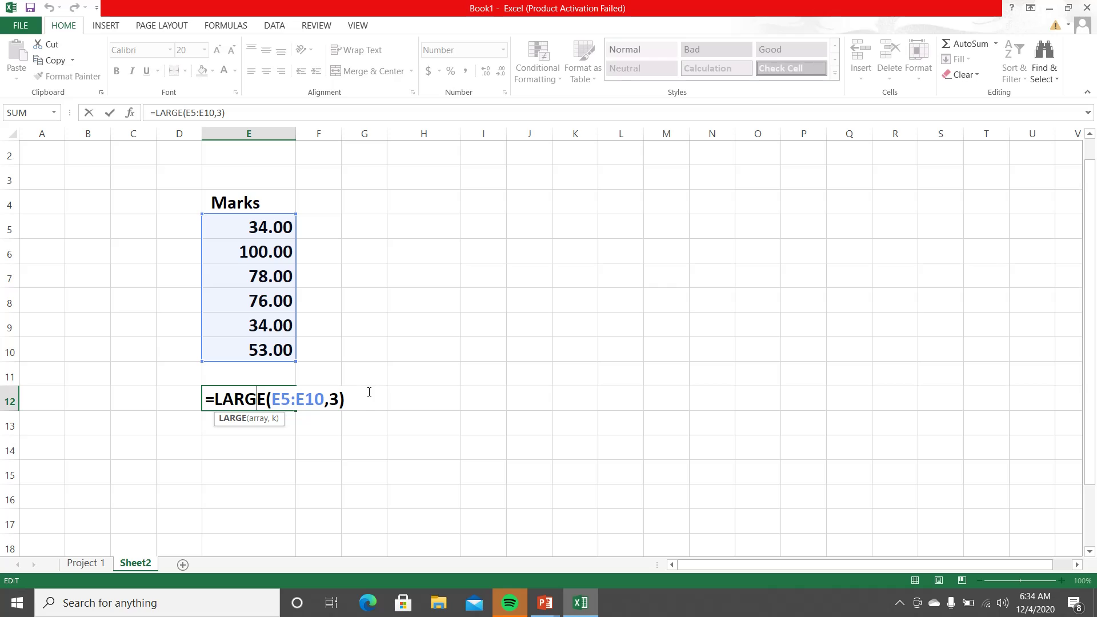
pyautogui.press('Escape')
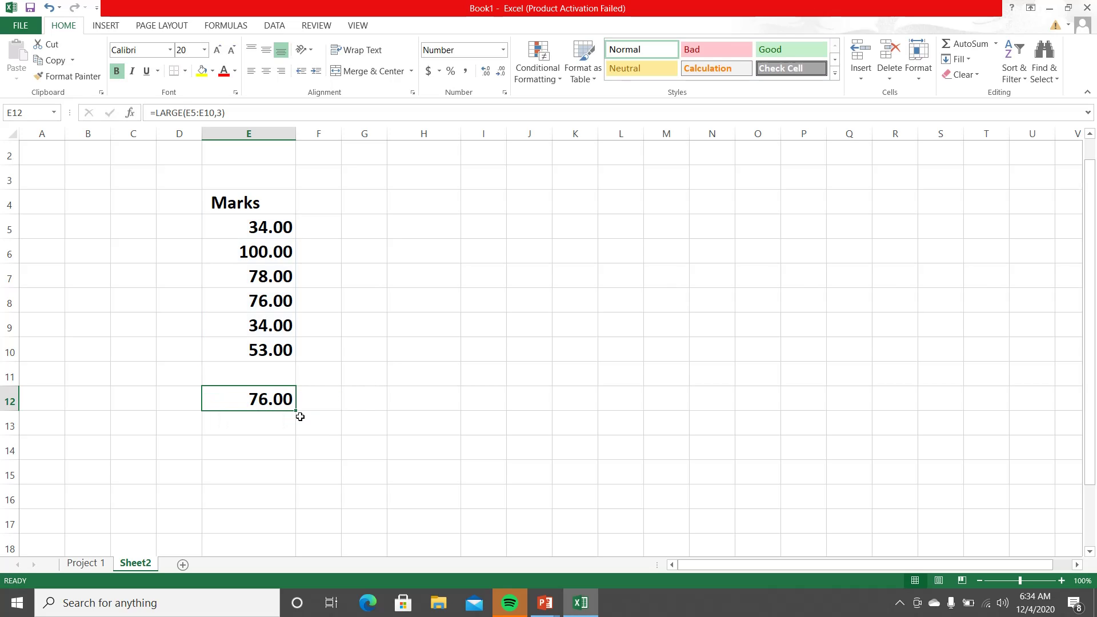
pyautogui.doubleClick(271, 397)
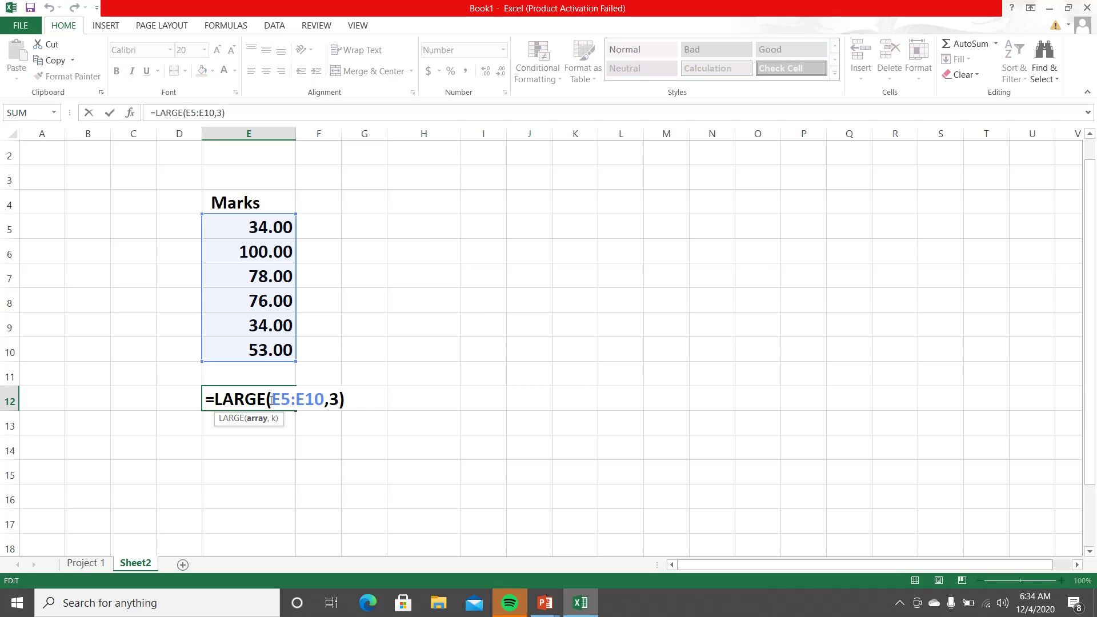
pyautogui.press('Escape')
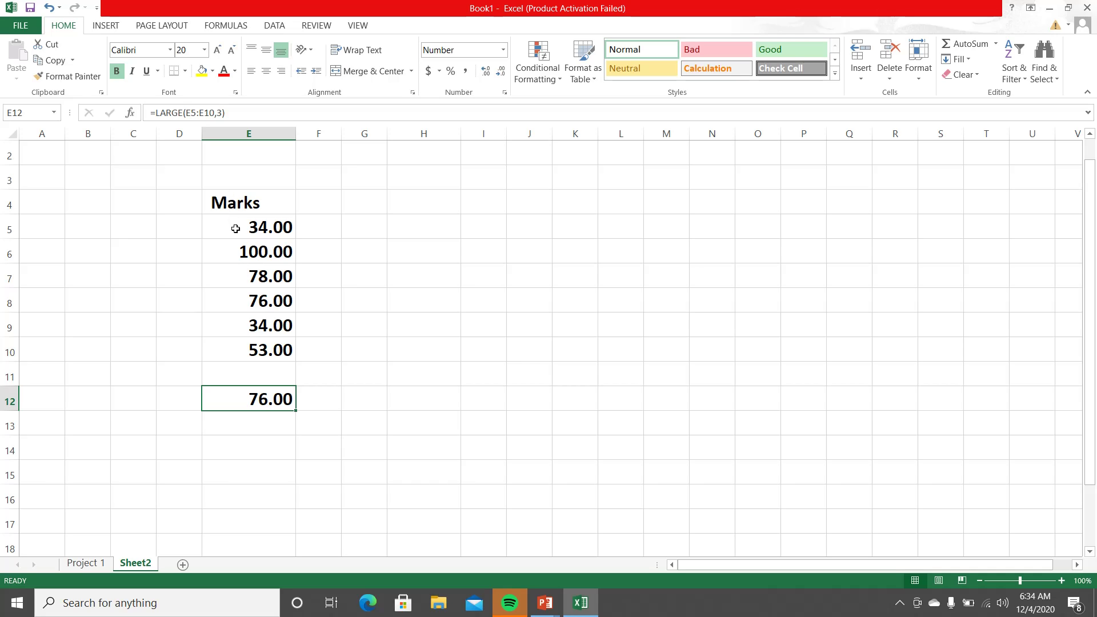
pyautogui.press('F2')
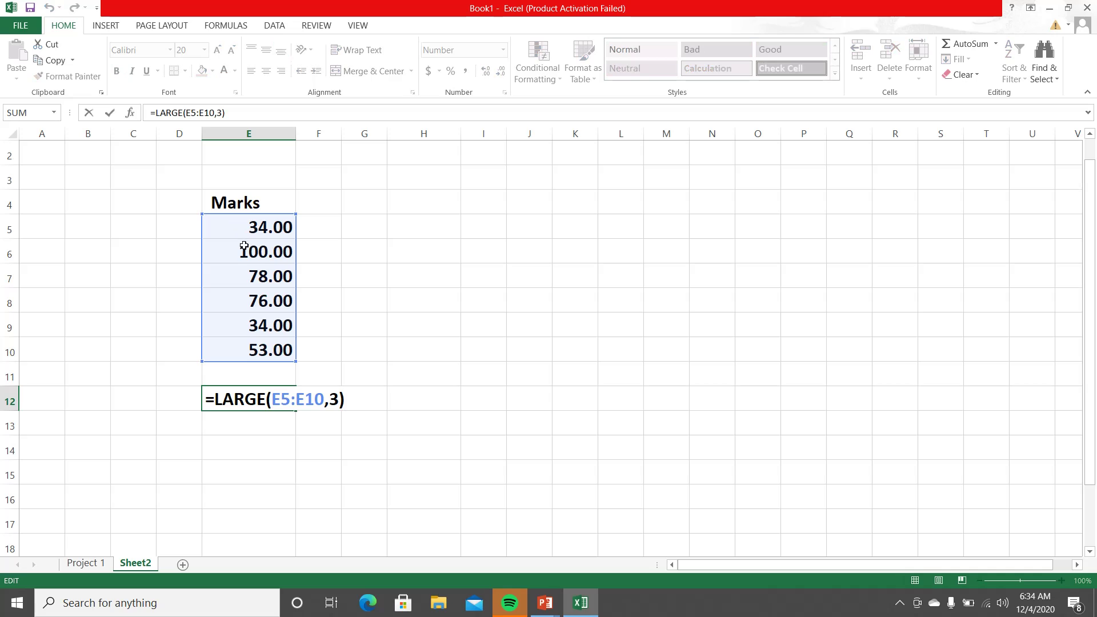
pyautogui.press('Escape')
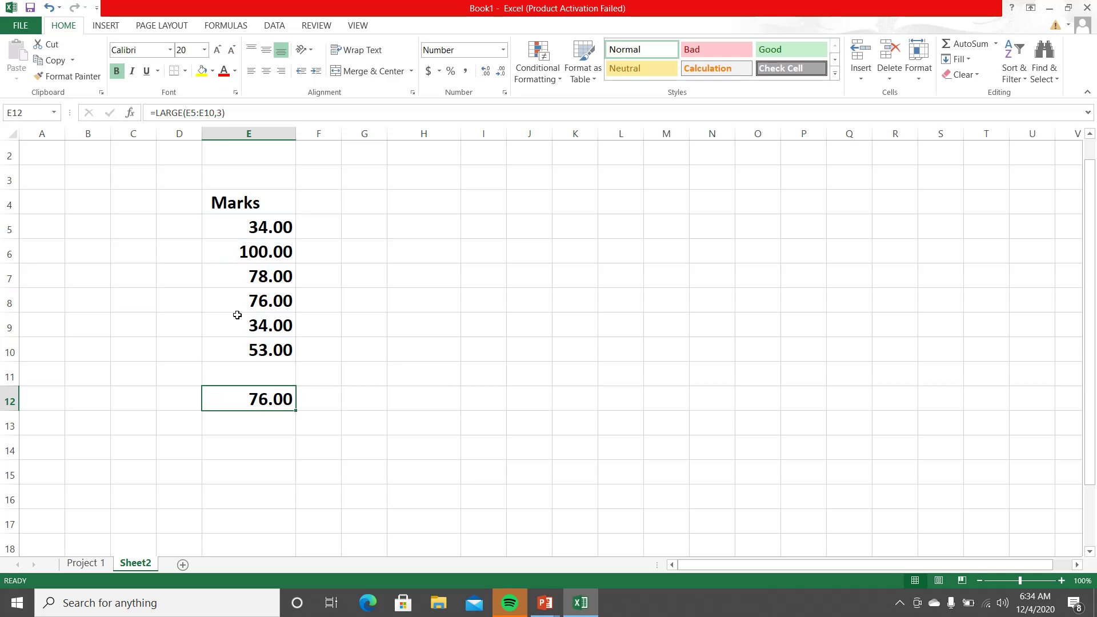
pyautogui.doubleClick(266, 398)
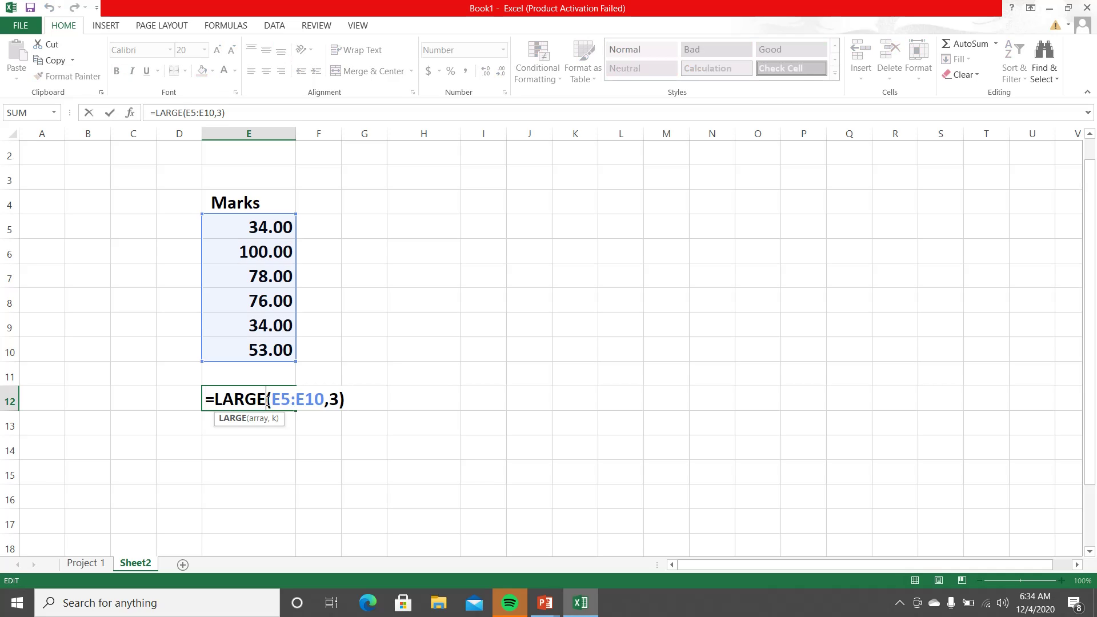
pyautogui.press('Escape')
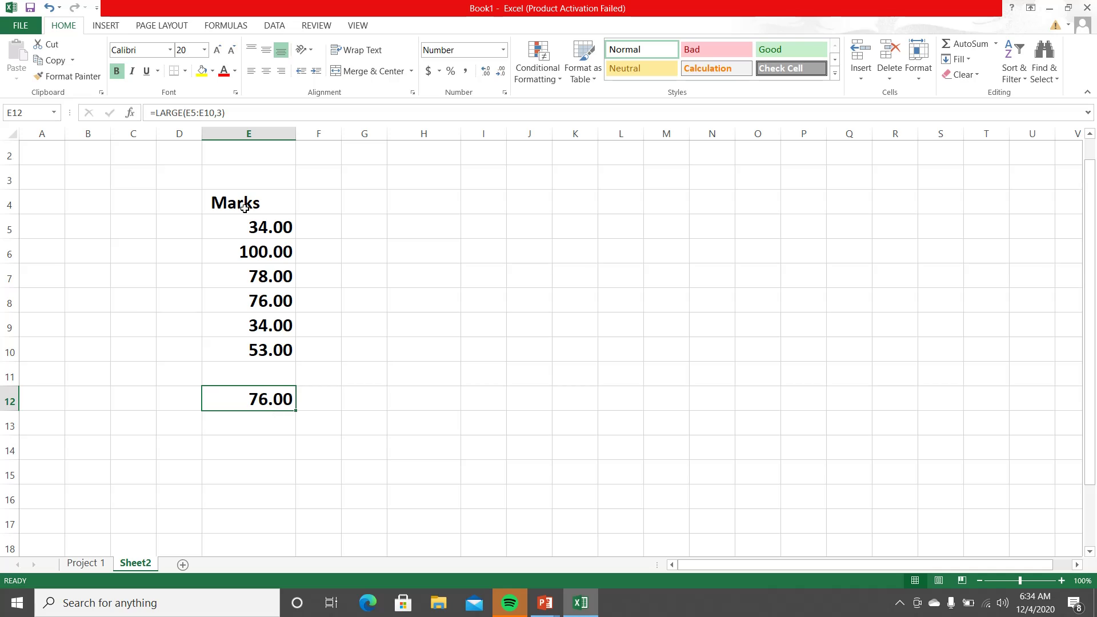
pyautogui.click(227, 112)
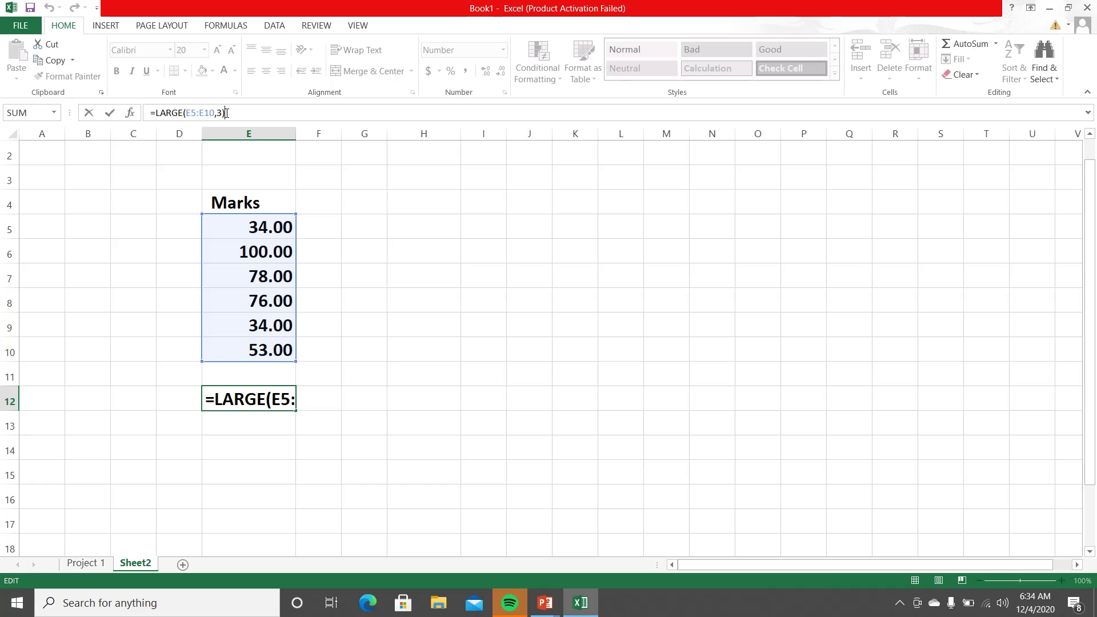
pyautogui.hotkey('ctrl', 'Return')
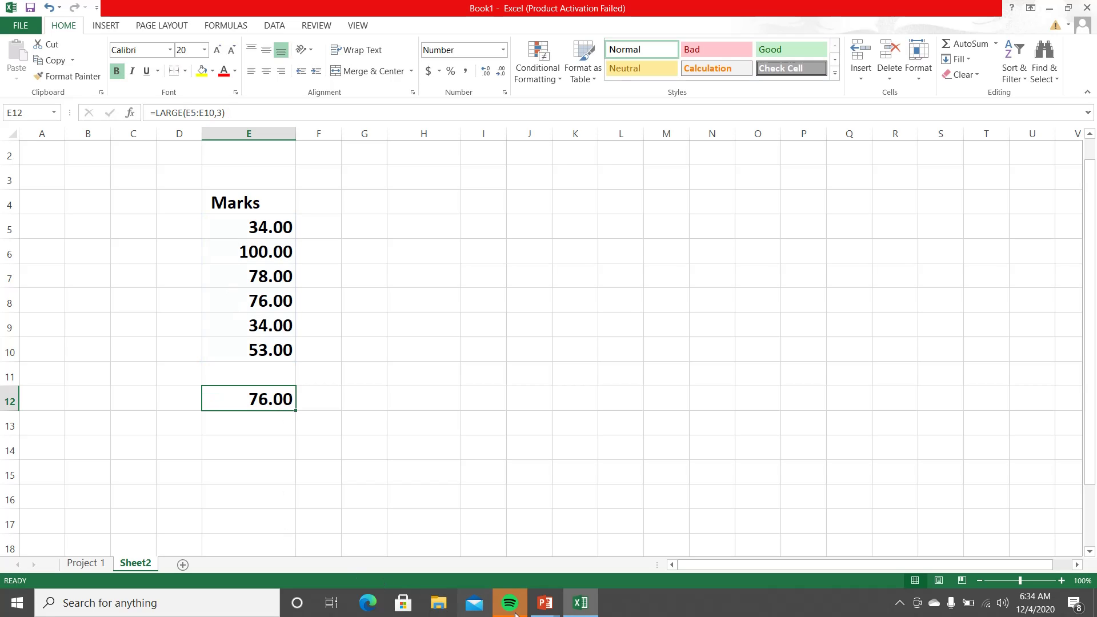
# - Switch to the PowerPoint slide show, underline SMALL's position argument and the B5:B15 range, and draw an arrow from position to the 2
pyautogui.moveTo(546, 606)
pyautogui.click(582, 557)
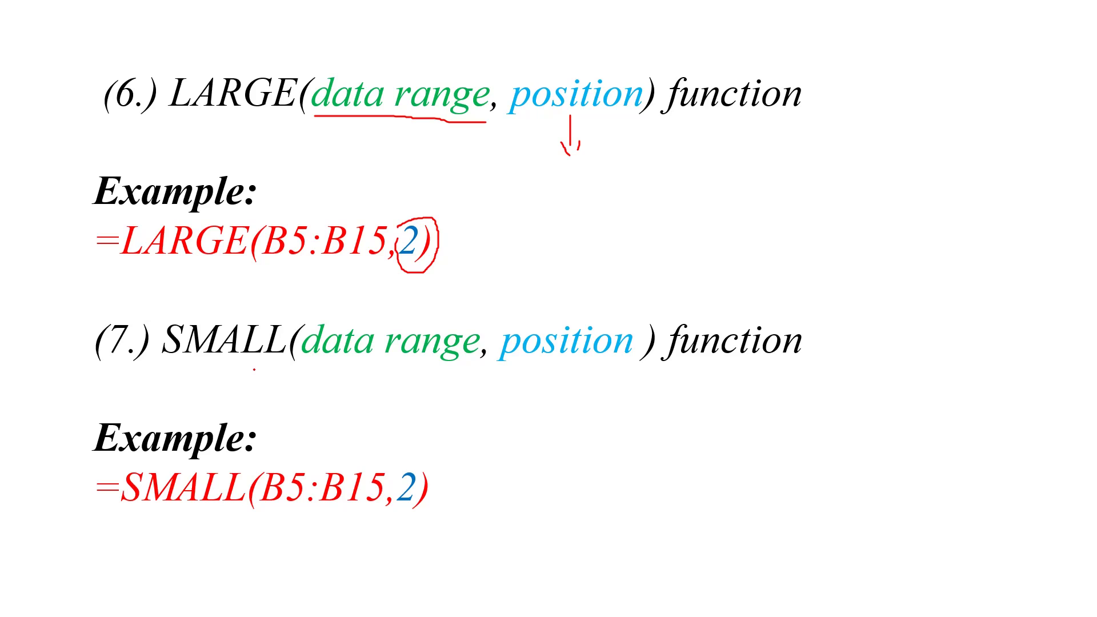
pyautogui.moveTo(495, 364); pyautogui.dragTo(638, 366)
pyautogui.moveTo(567, 378)
pyautogui.mouseDown()
pyautogui.moveTo(443, 419)
pyautogui.moveTo(406, 462)
pyautogui.mouseUp()
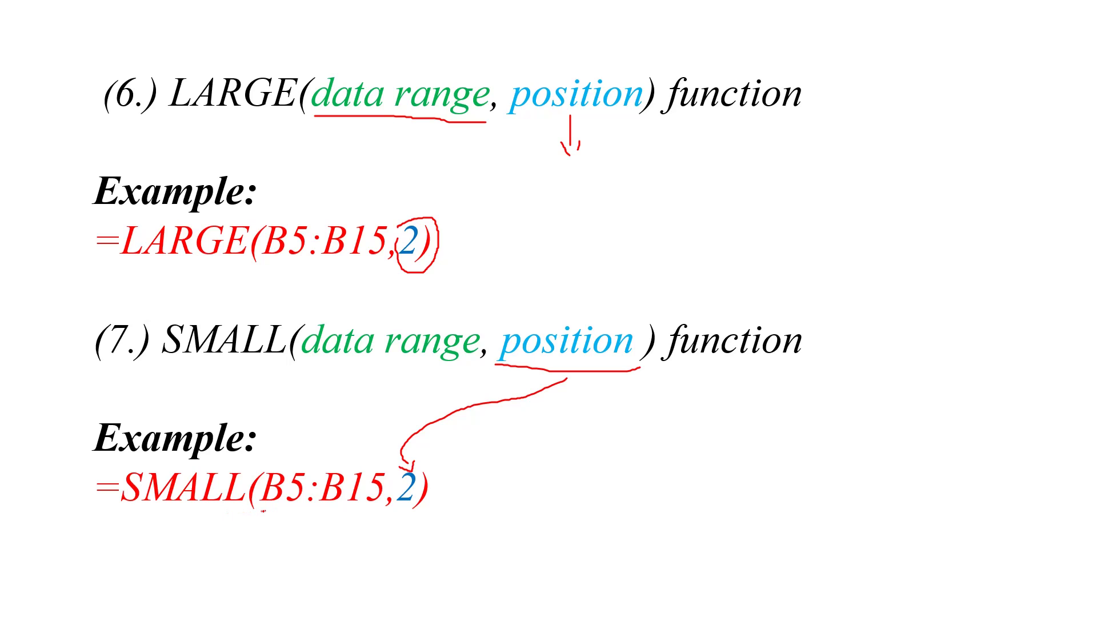
pyautogui.moveTo(263, 510); pyautogui.dragTo(374, 508)
# - Switch to Excel and enter =SMALL(E5:E10,1) in cell E13 to return the smallest mark
pyautogui.press('super')
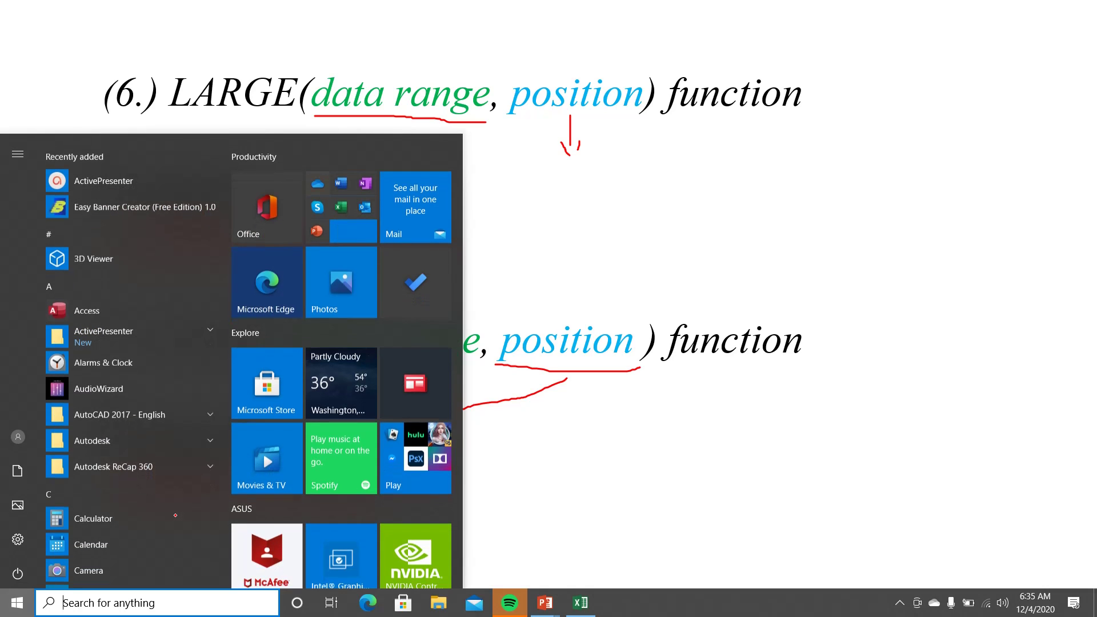
pyautogui.click(587, 598)
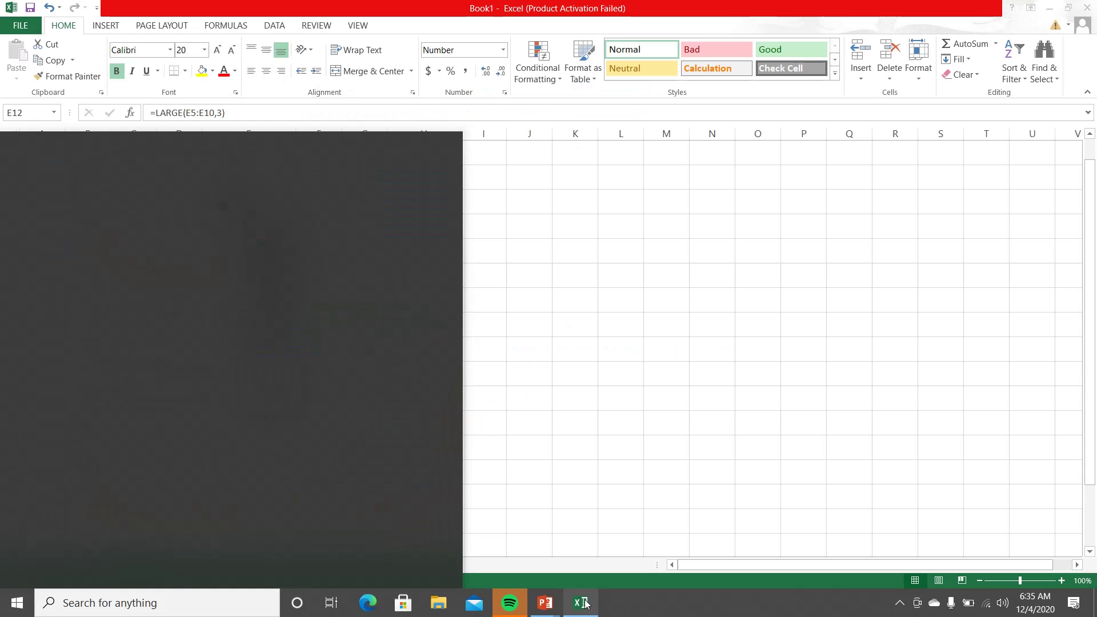
pyautogui.click(263, 430)
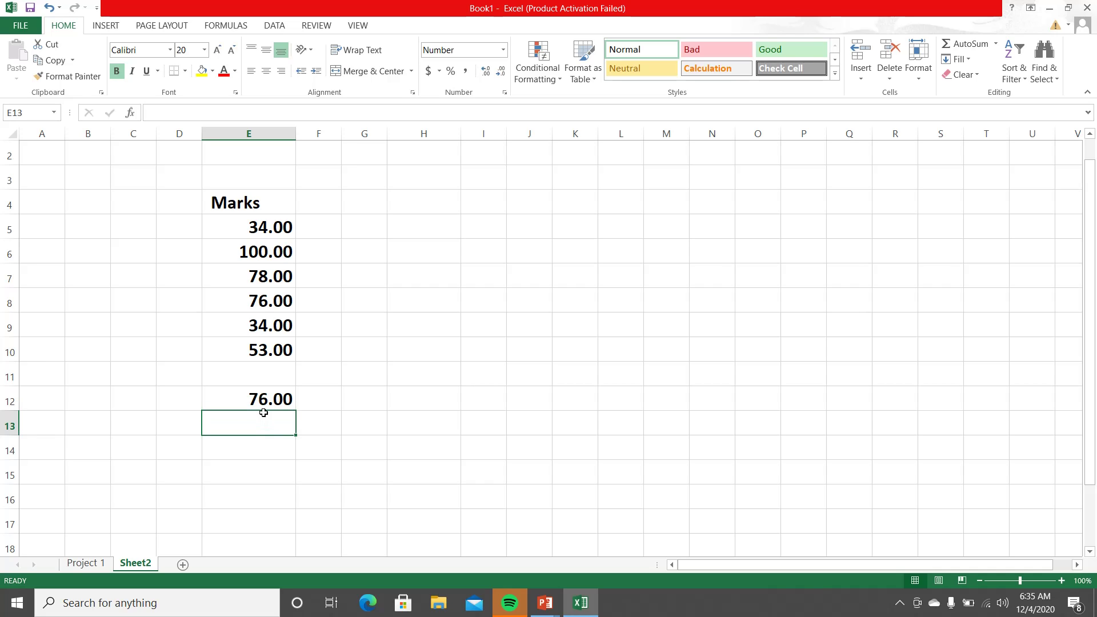
pyautogui.write('=SNAL')
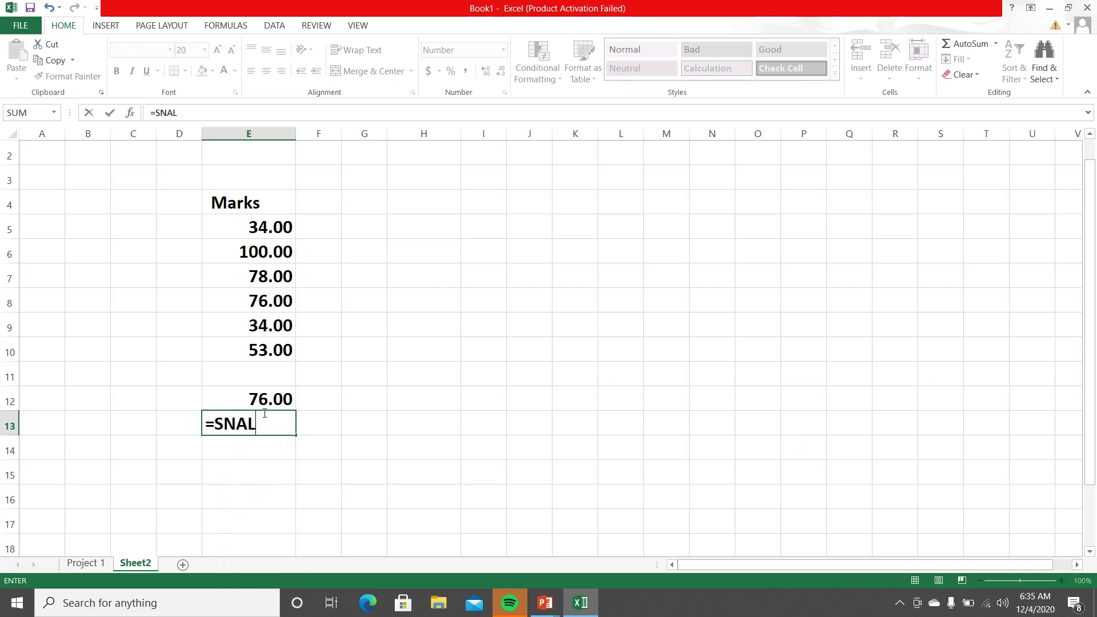
pyautogui.write('L')
pyautogui.press('BackSpace')
pyautogui.press('BackSpace')
pyautogui.press('BackSpace')
pyautogui.press('BackSpace')
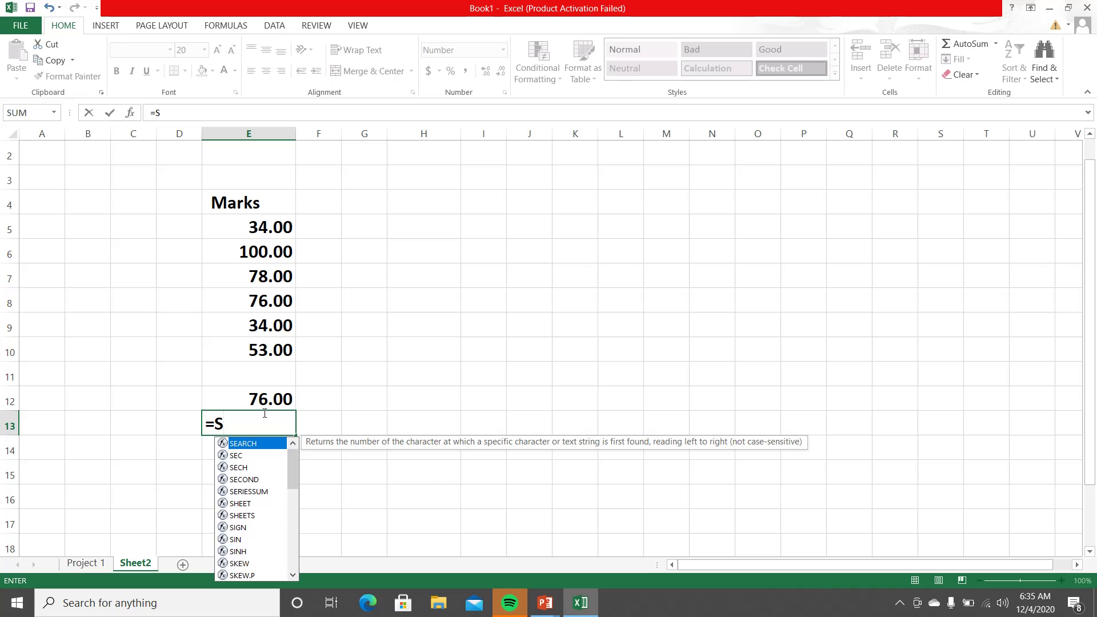
pyautogui.write('MALL')
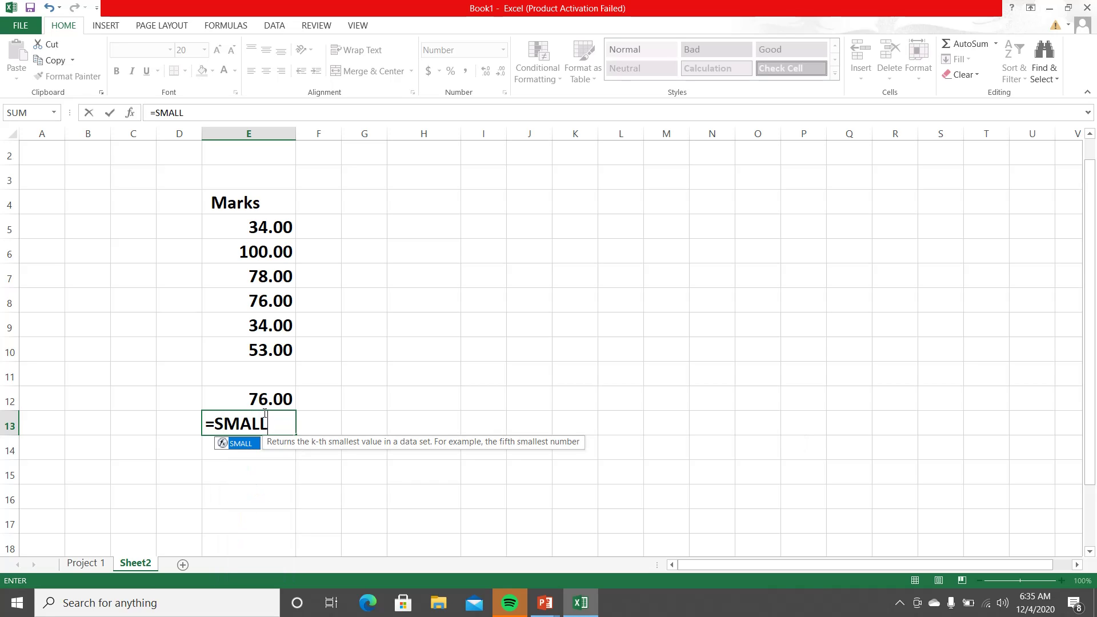
pyautogui.write('(')
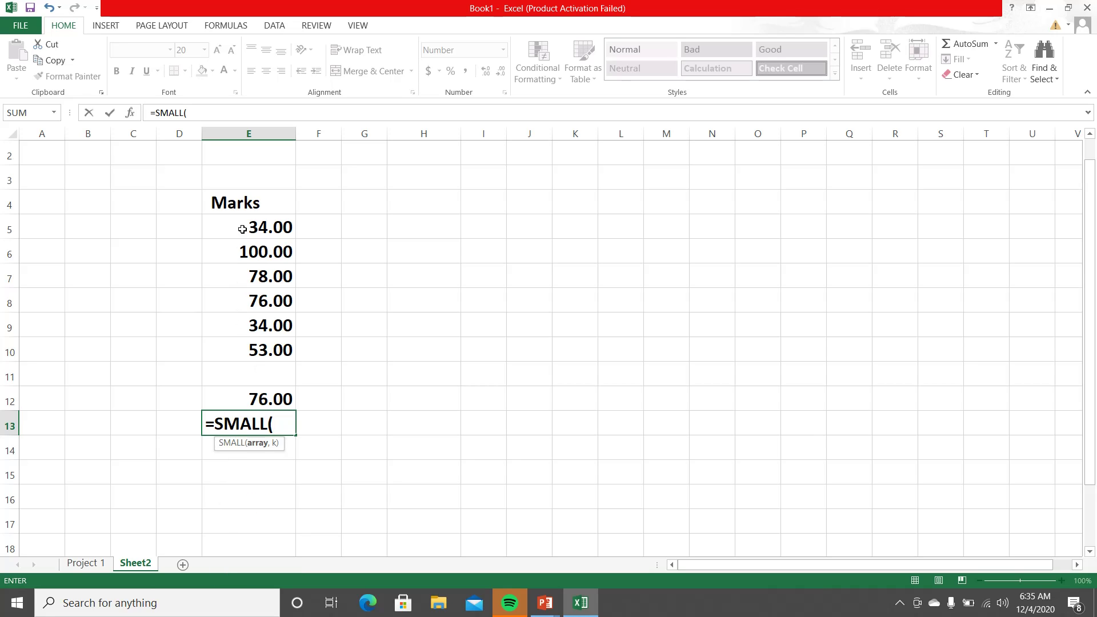
pyautogui.moveTo(243, 229); pyautogui.dragTo(244, 348)
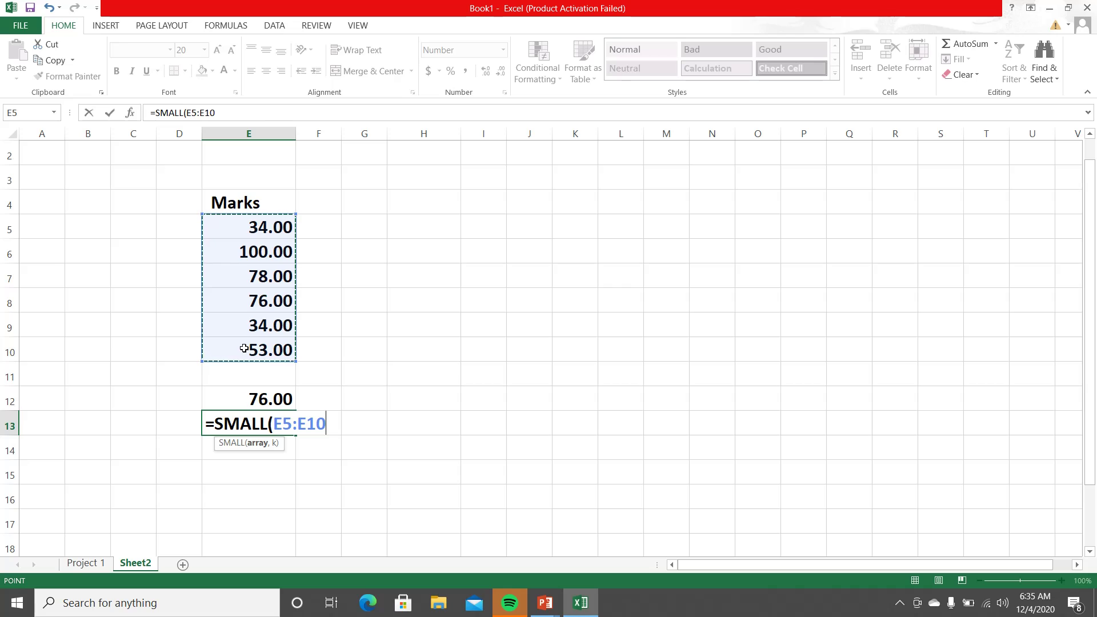
pyautogui.write(',1)')
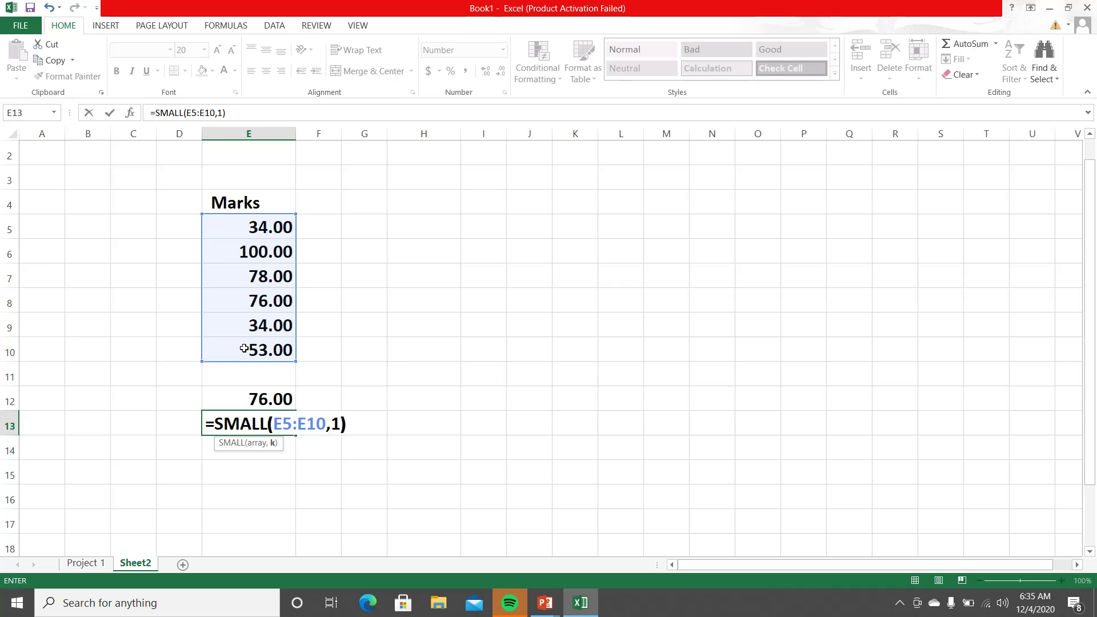
pyautogui.press('Return')
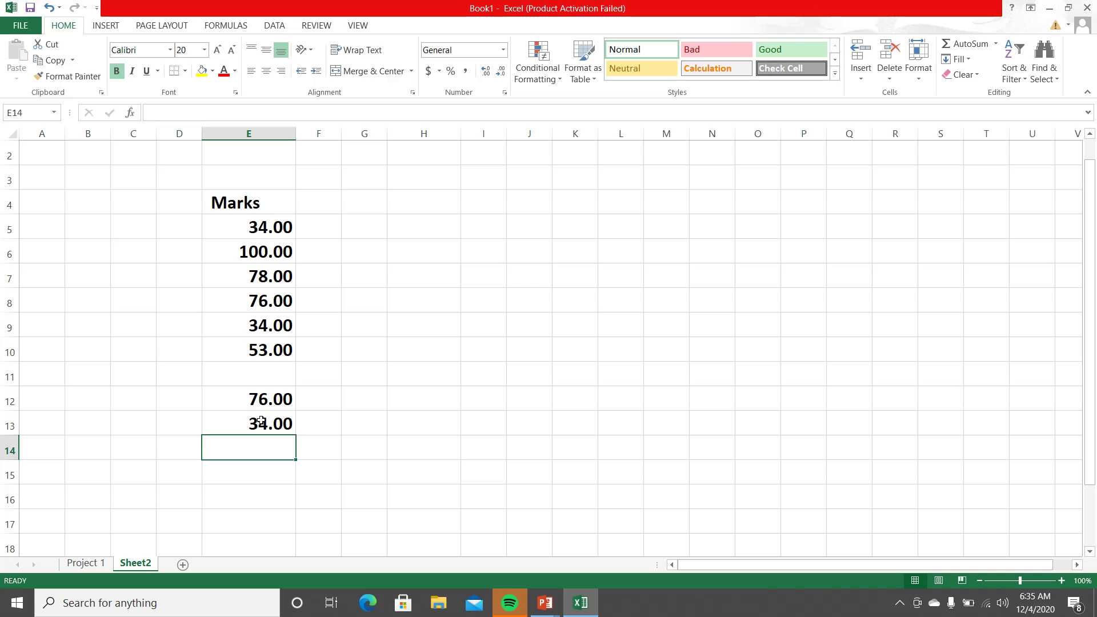
# - Set the position argument of the SMALL formula in E13 to 2 for the second-smallest mark
pyautogui.doubleClick(260, 421)
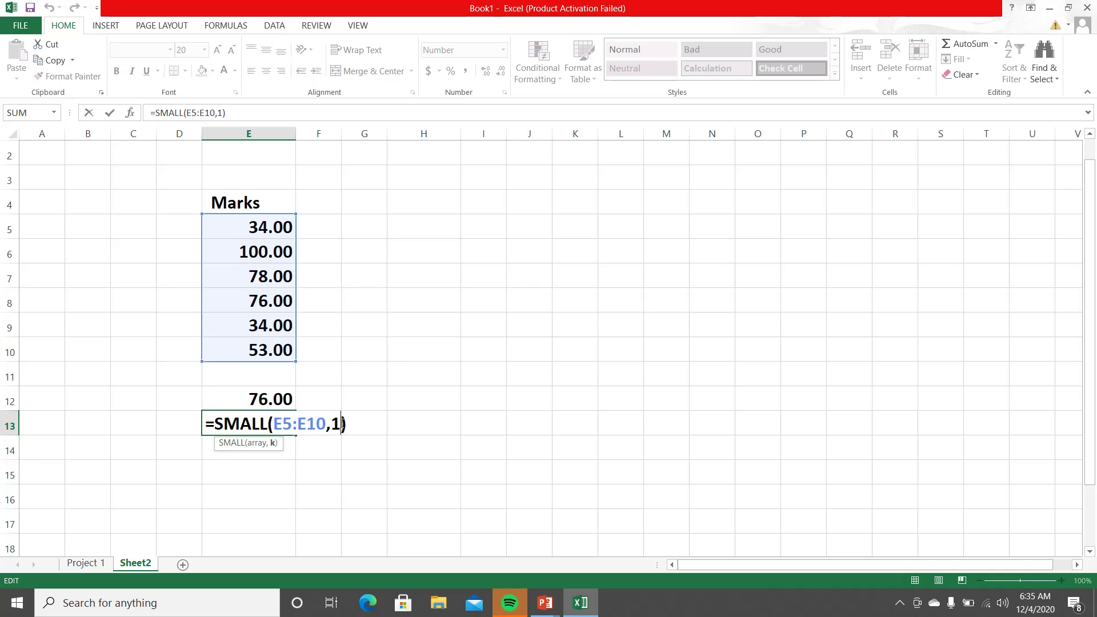
pyautogui.press('BackSpace')
pyautogui.write('2')
pyautogui.press('Return')
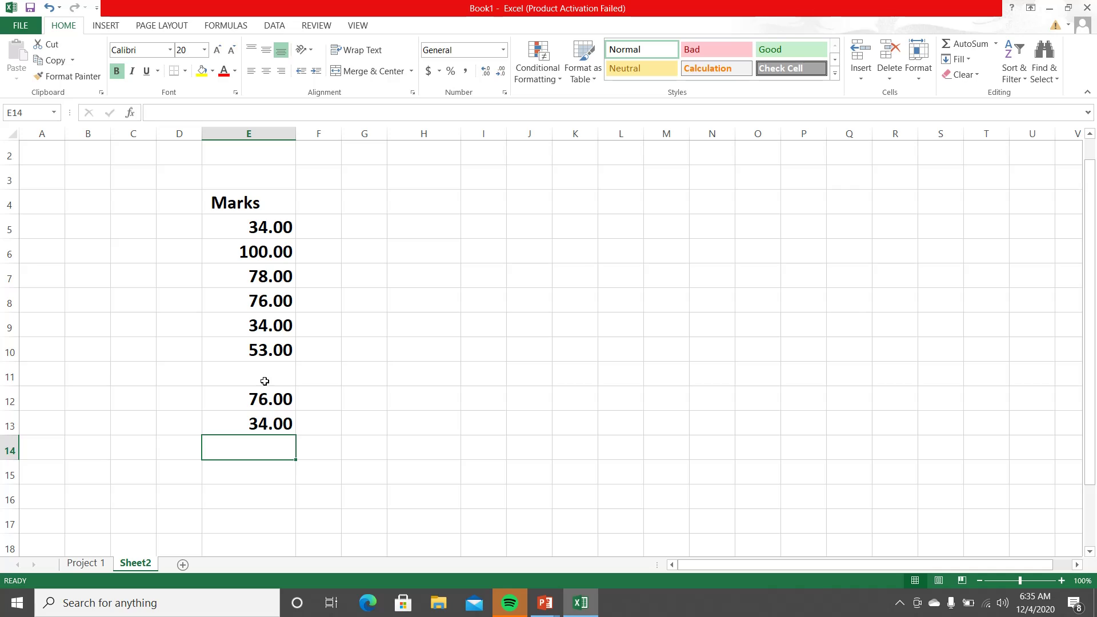
# - Set the position argument of the SMALL formula in E13 to 3 and check the marks in E5 and E9
pyautogui.doubleClick(256, 421)
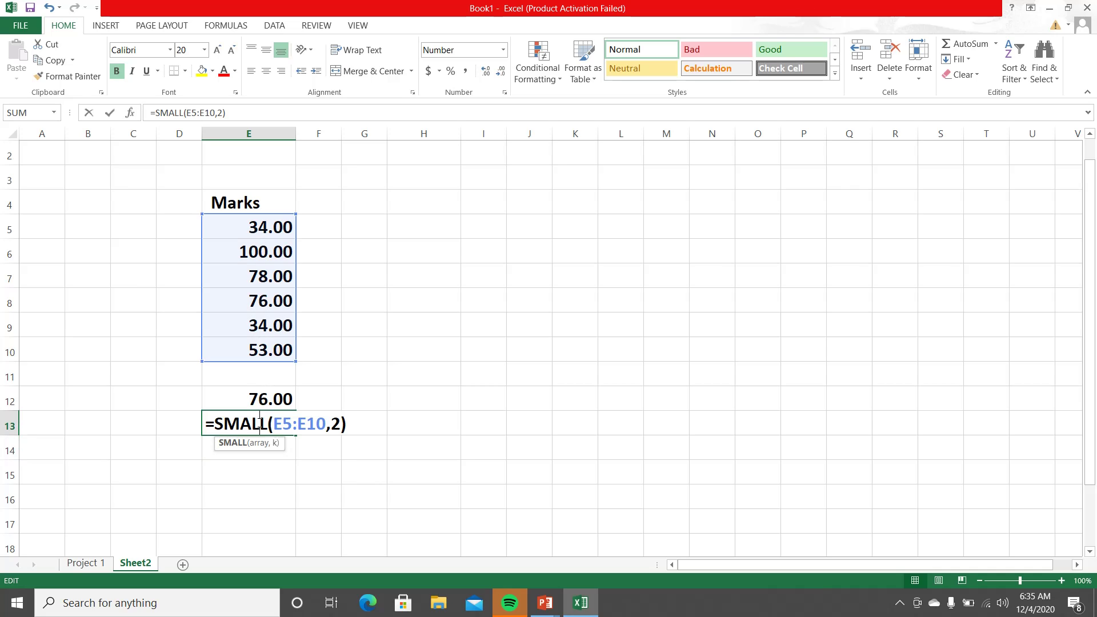
pyautogui.click(341, 423)
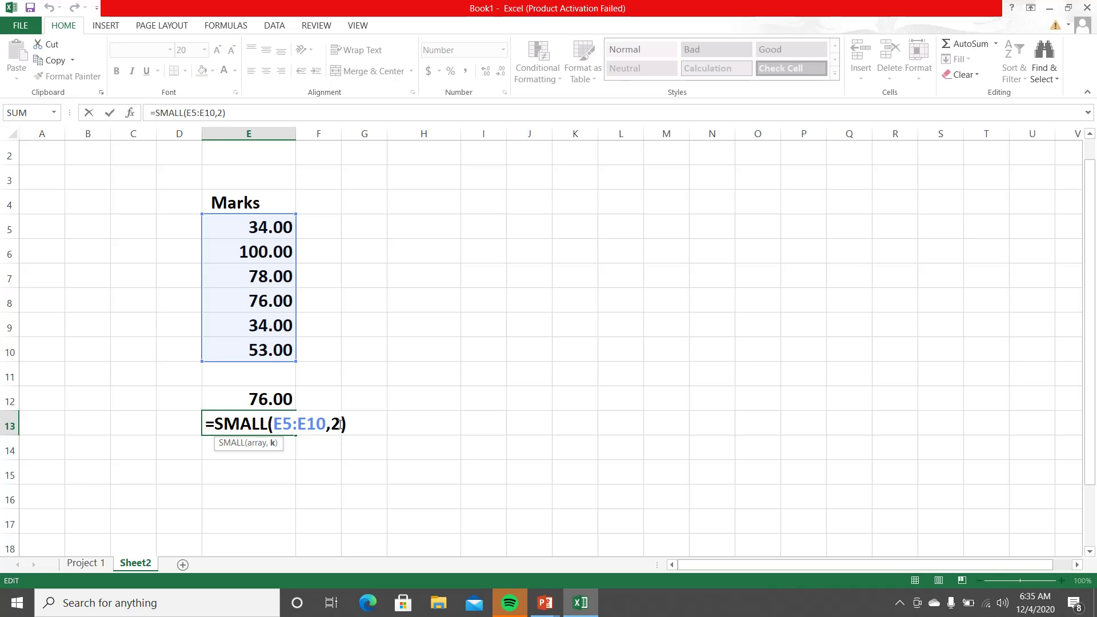
pyautogui.press('BackSpace')
pyautogui.write('3')
pyautogui.press('Return')
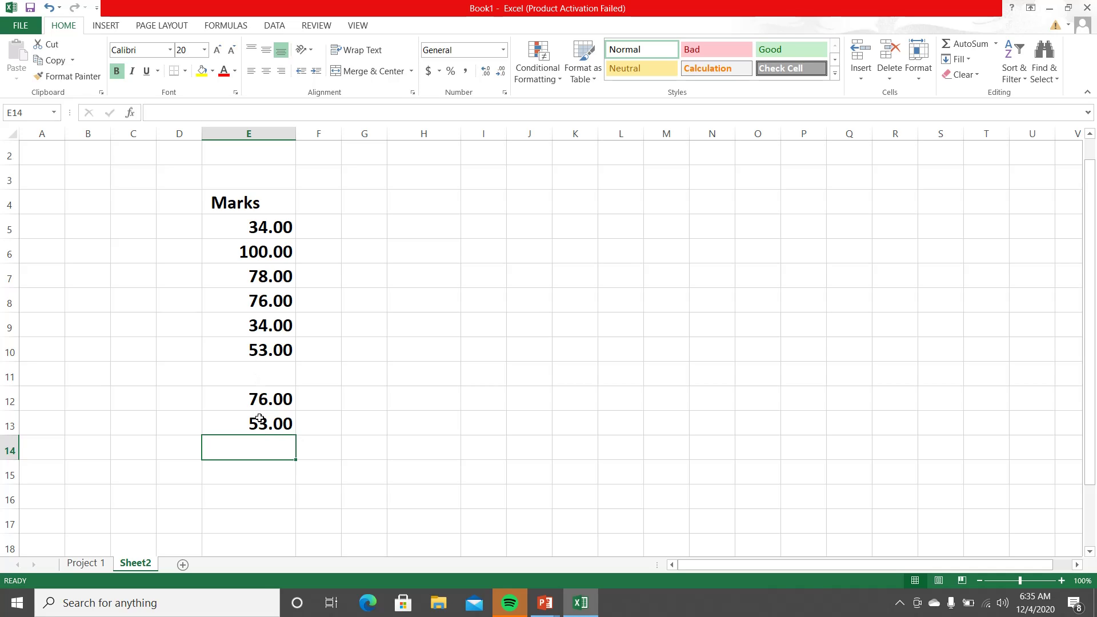
pyautogui.click(273, 229)
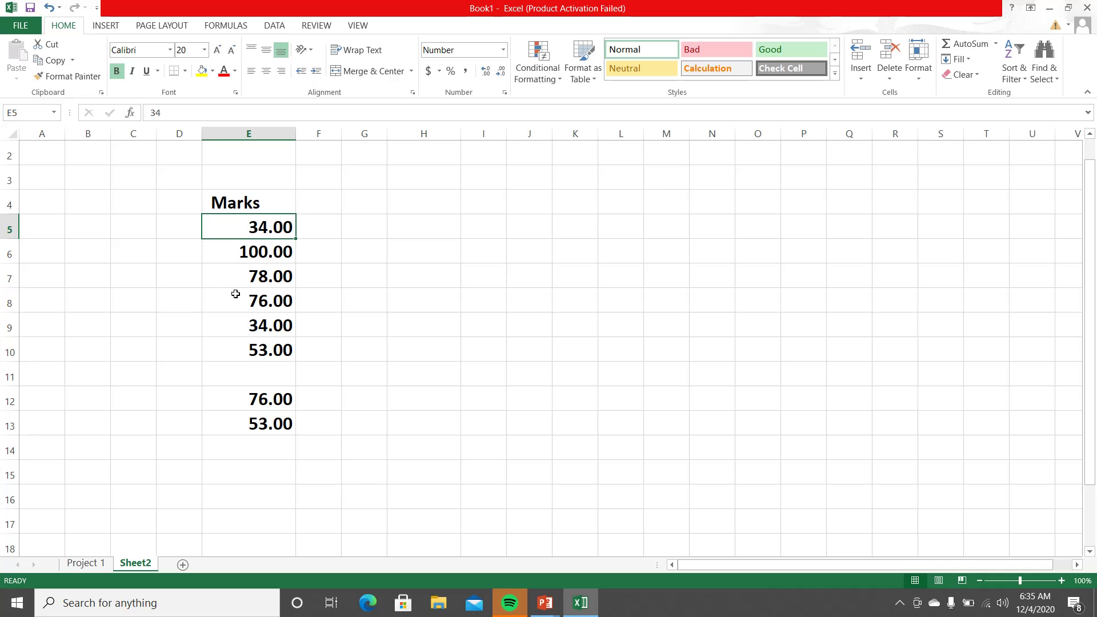
pyautogui.click(240, 322)
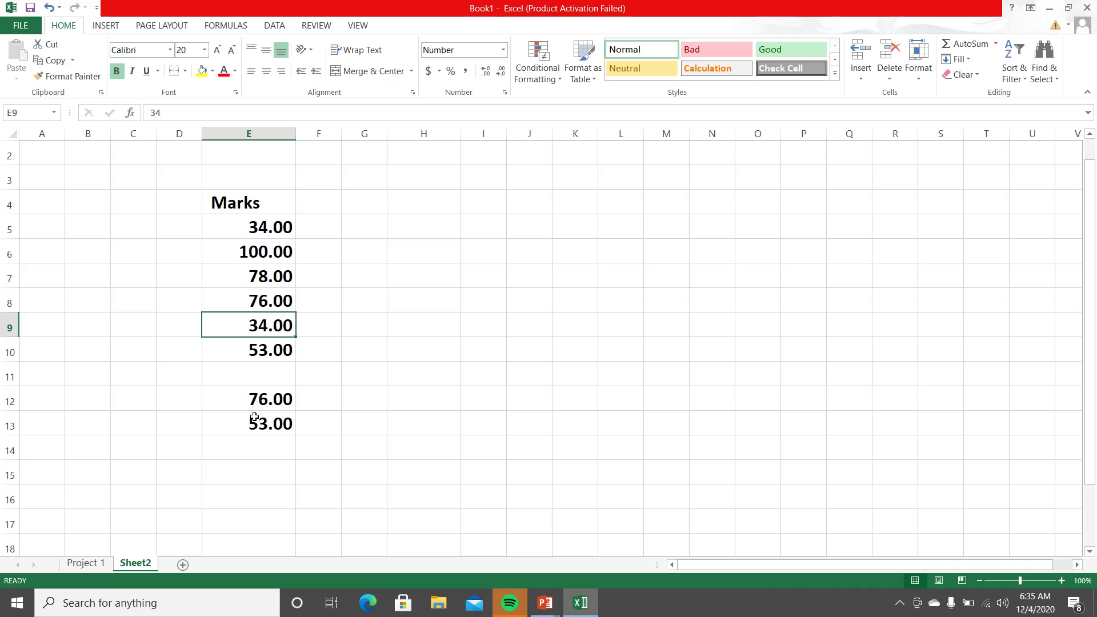
# - Set the position argument of the SMALL formula in E13 to 4 for the fourth-smallest mark
pyautogui.doubleClick(254, 418)
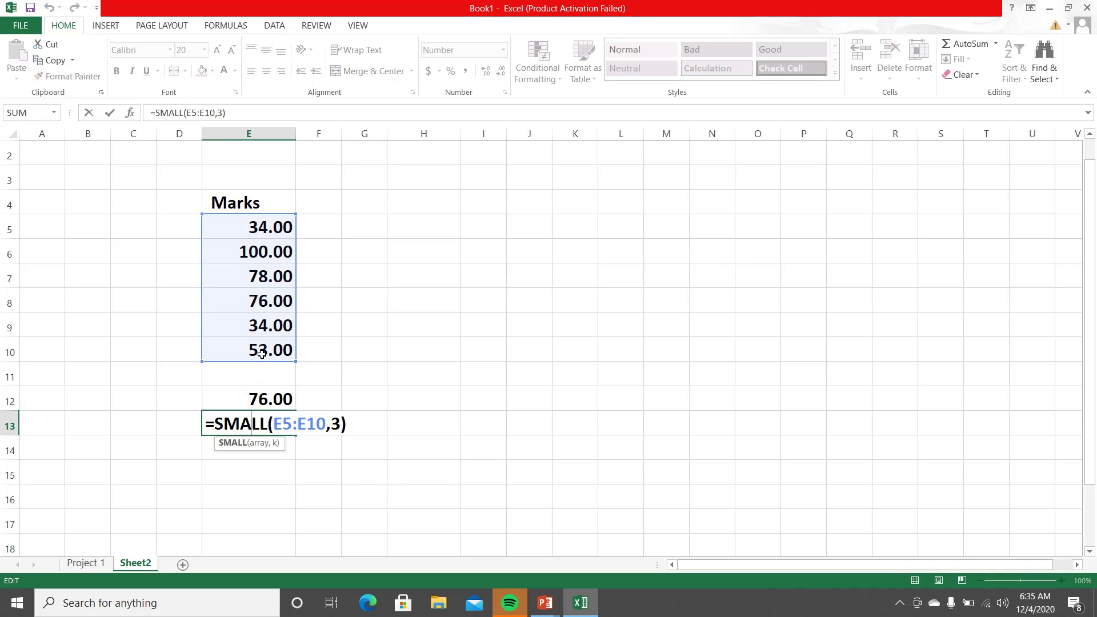
pyautogui.click(341, 421)
pyautogui.press('BackSpace')
pyautogui.write('4')
pyautogui.press('Return')
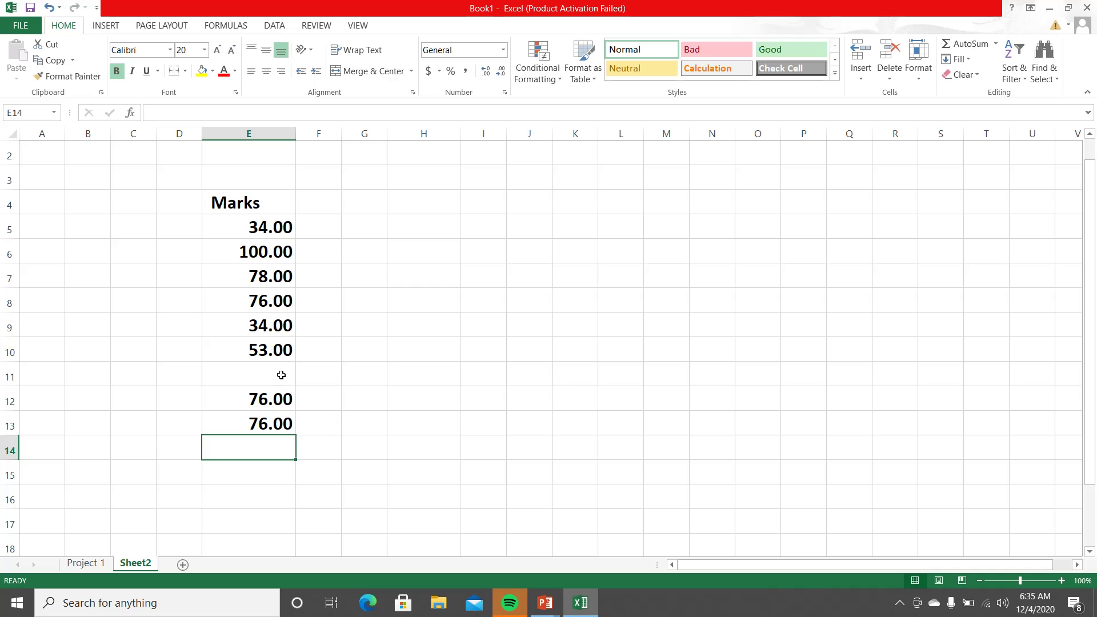
# - Set the position argument of the SMALL formula in E13 back to 1 and select the cell
pyautogui.doubleClick(279, 425)
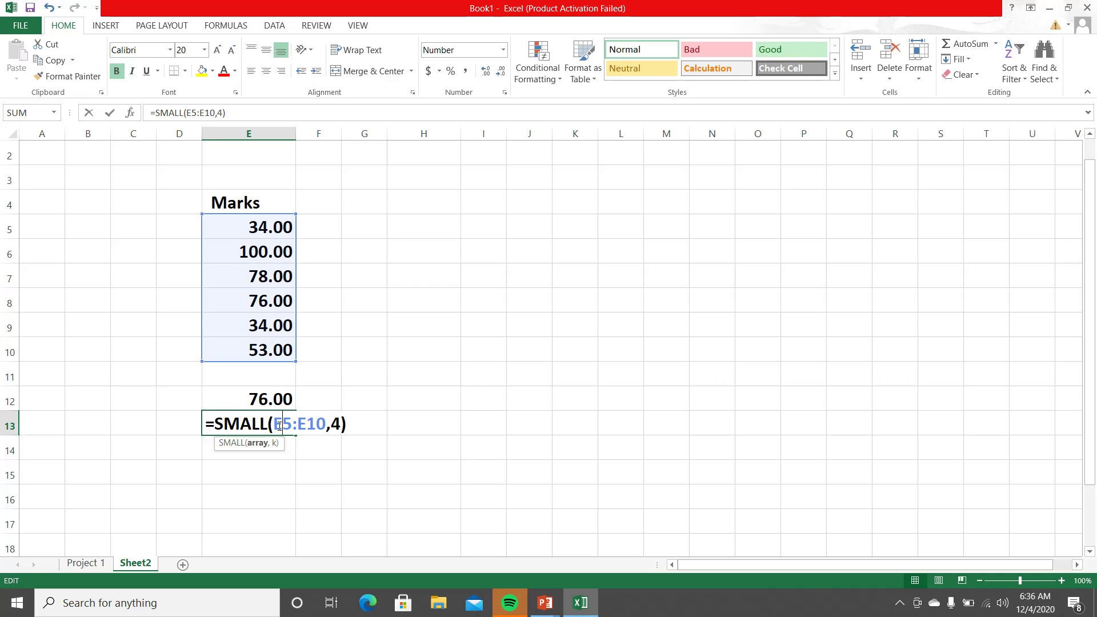
pyautogui.click(342, 424)
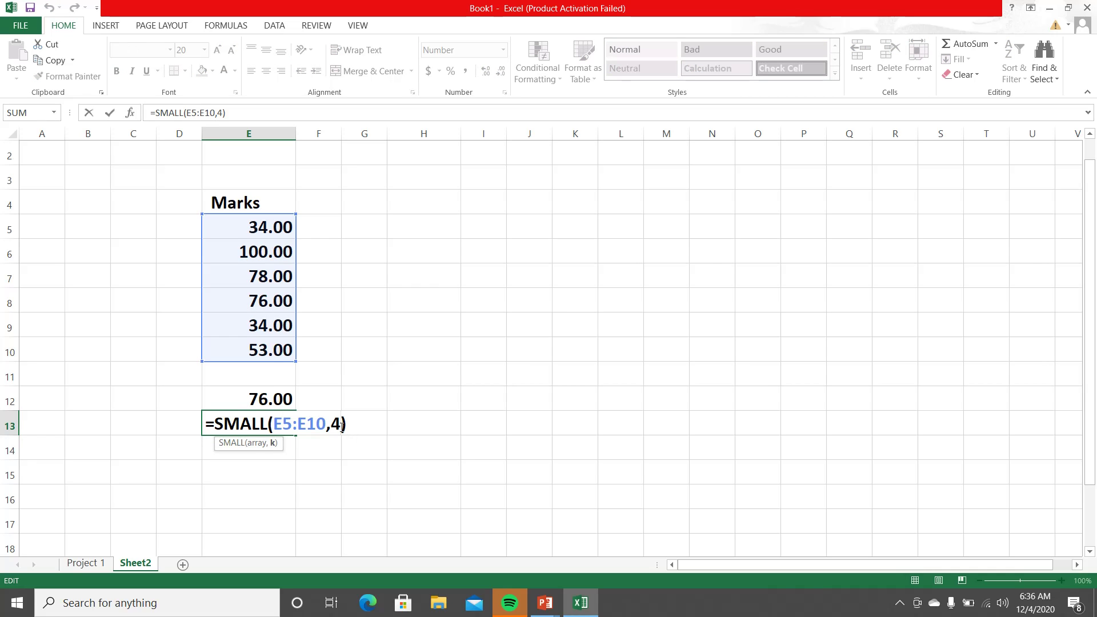
pyautogui.press('BackSpace')
pyautogui.write('1')
pyautogui.press('Return')
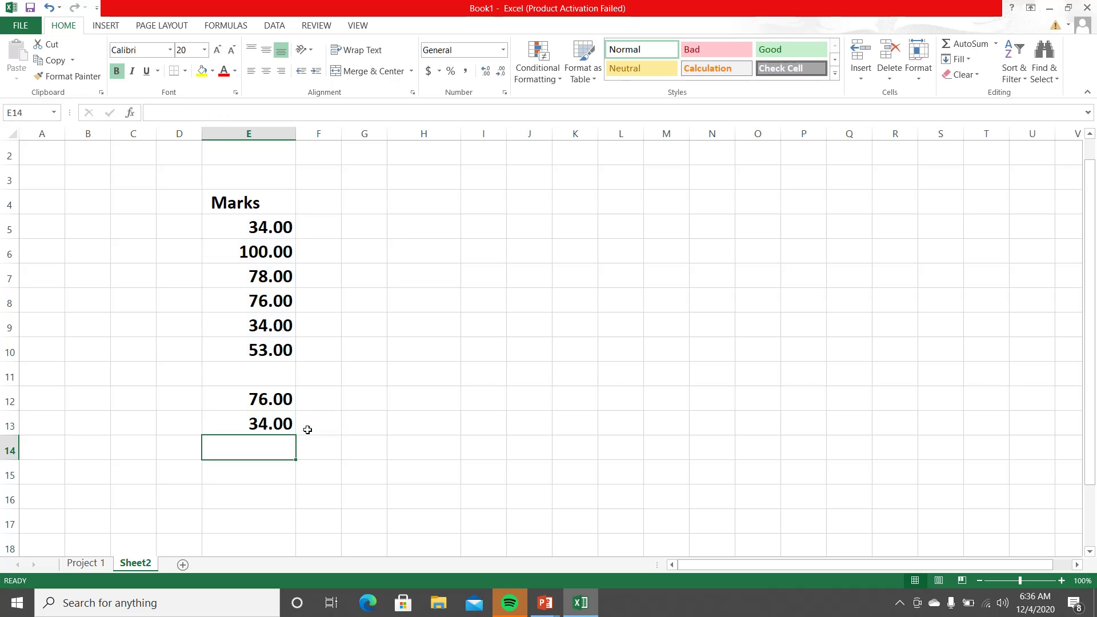
pyautogui.click(282, 424)
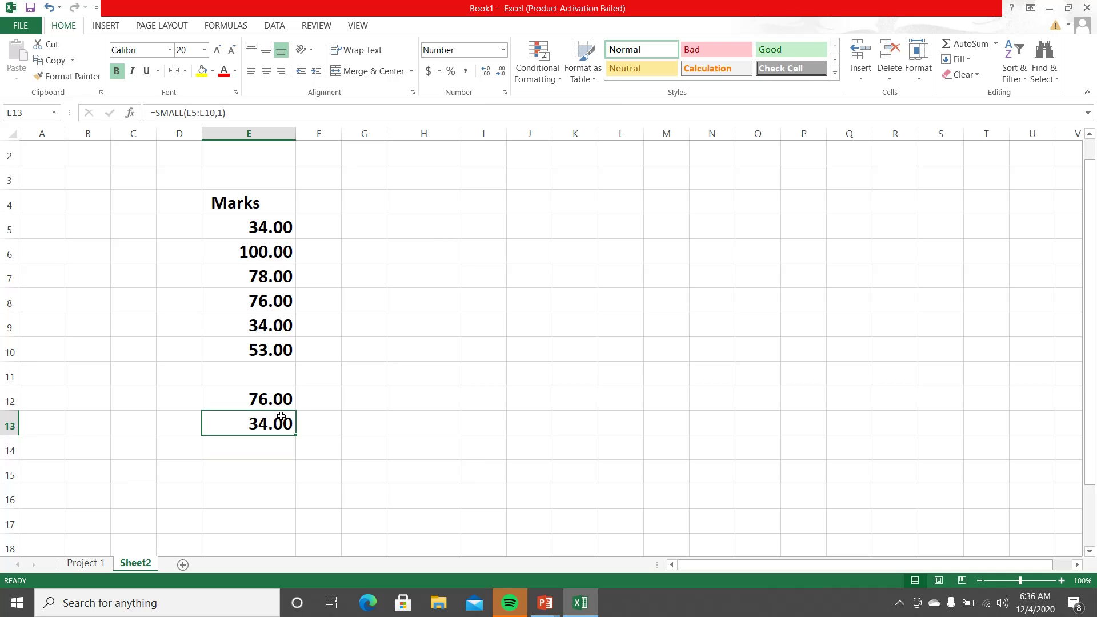
# - Switch to the PowerPoint slide show and advance to the slide on the IF function and logical operators
pyautogui.moveTo(545, 603)
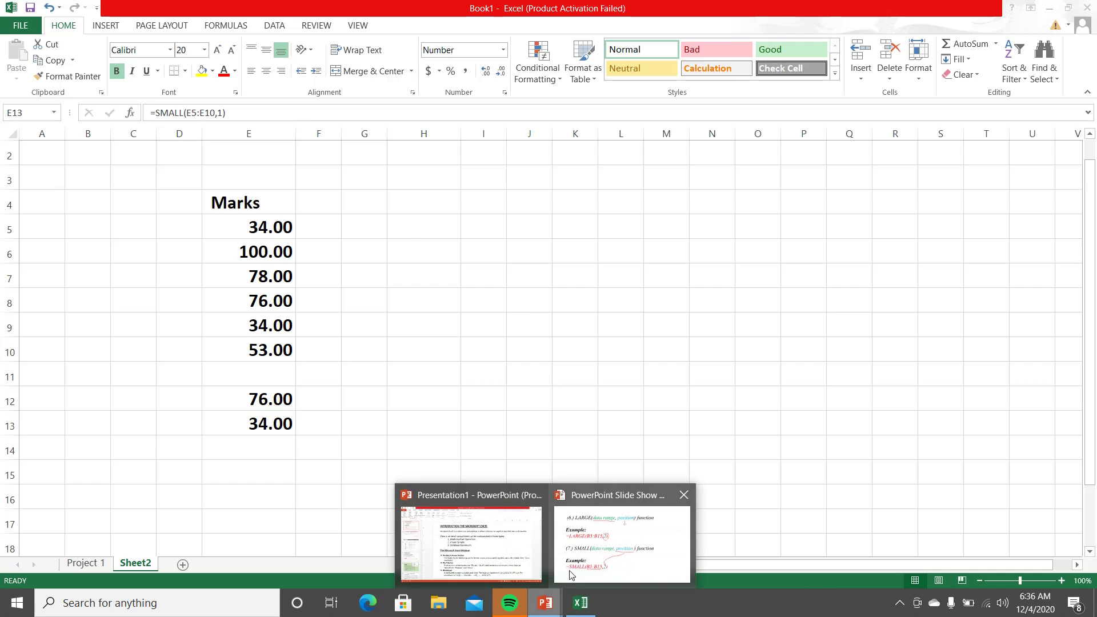
pyautogui.click(593, 554)
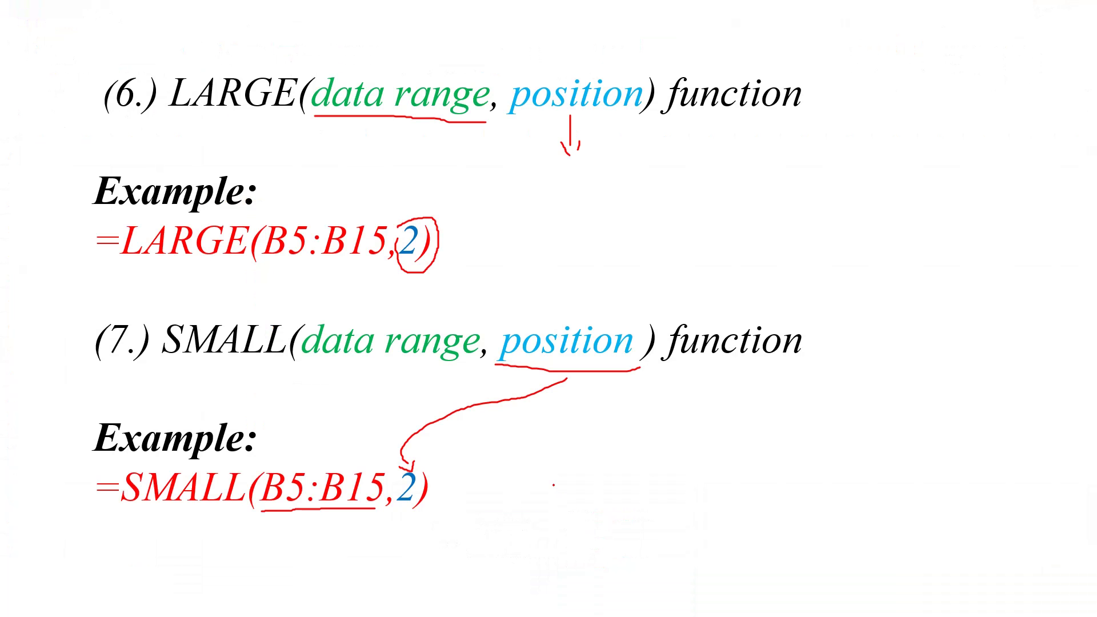
pyautogui.press('Right')
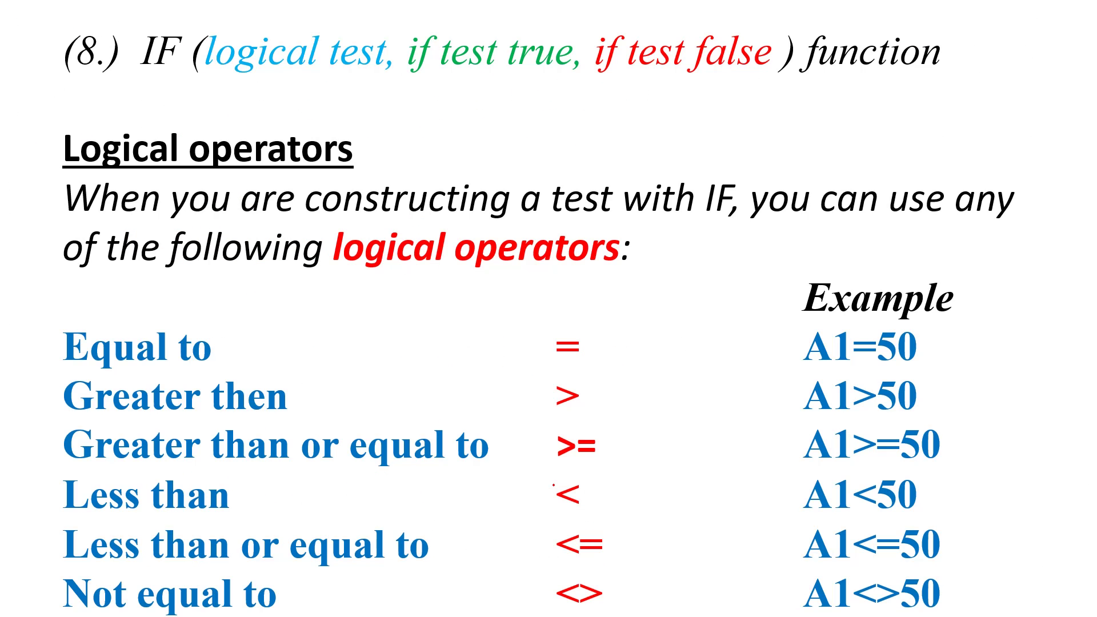
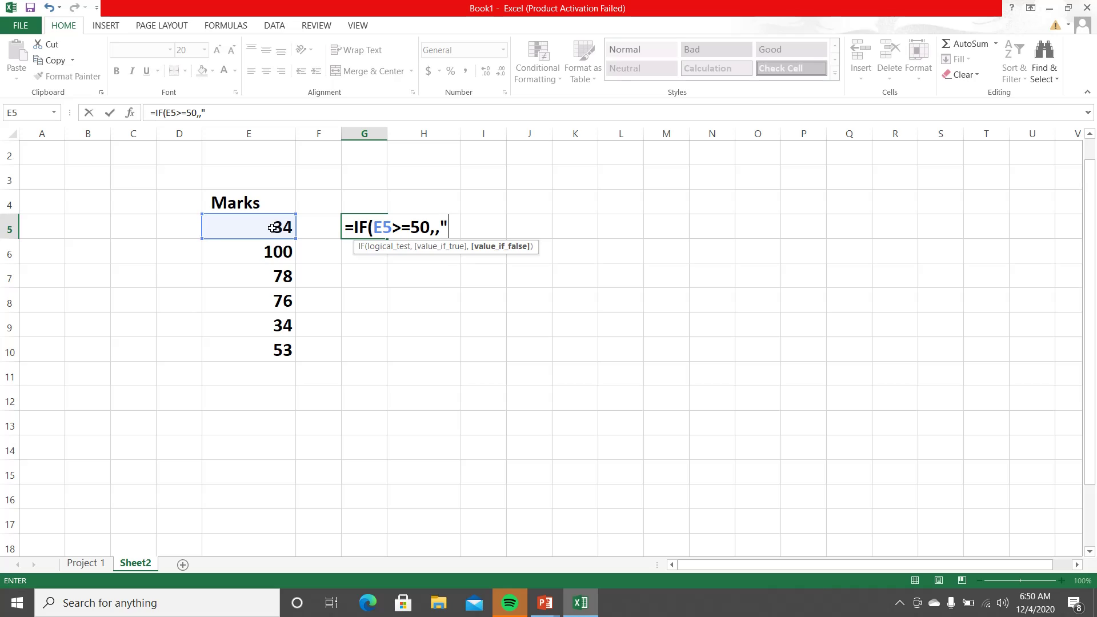
# - Complete the formula in G5 as =IF(E5>=50,,"Fail") and fill it down through G10
pyautogui.write('Fail")')
pyautogui.press('Return')
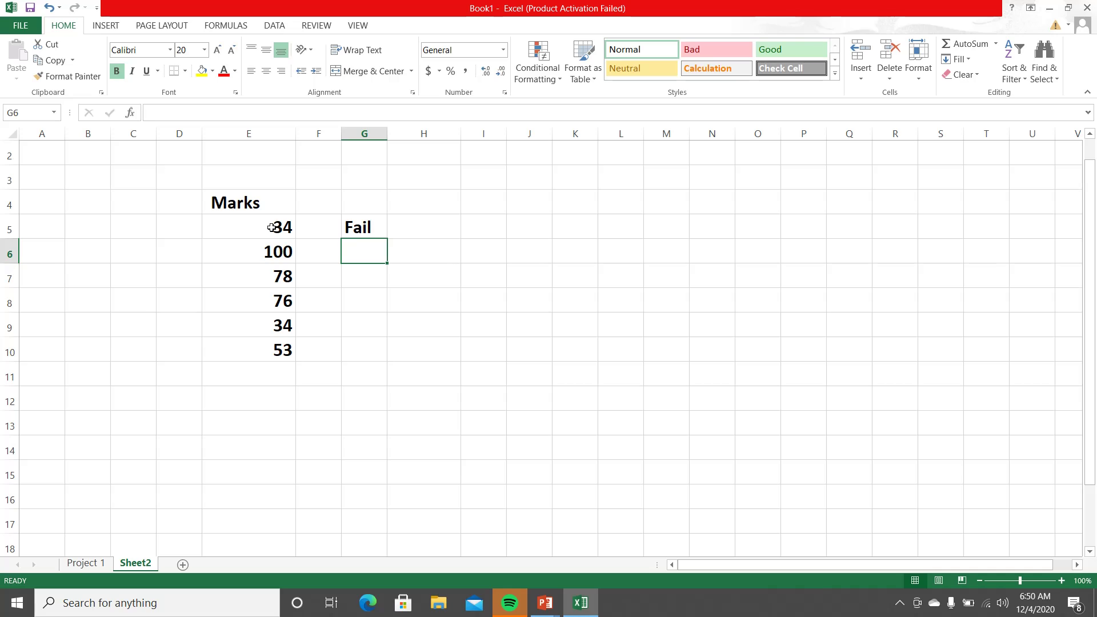
pyautogui.click(372, 224)
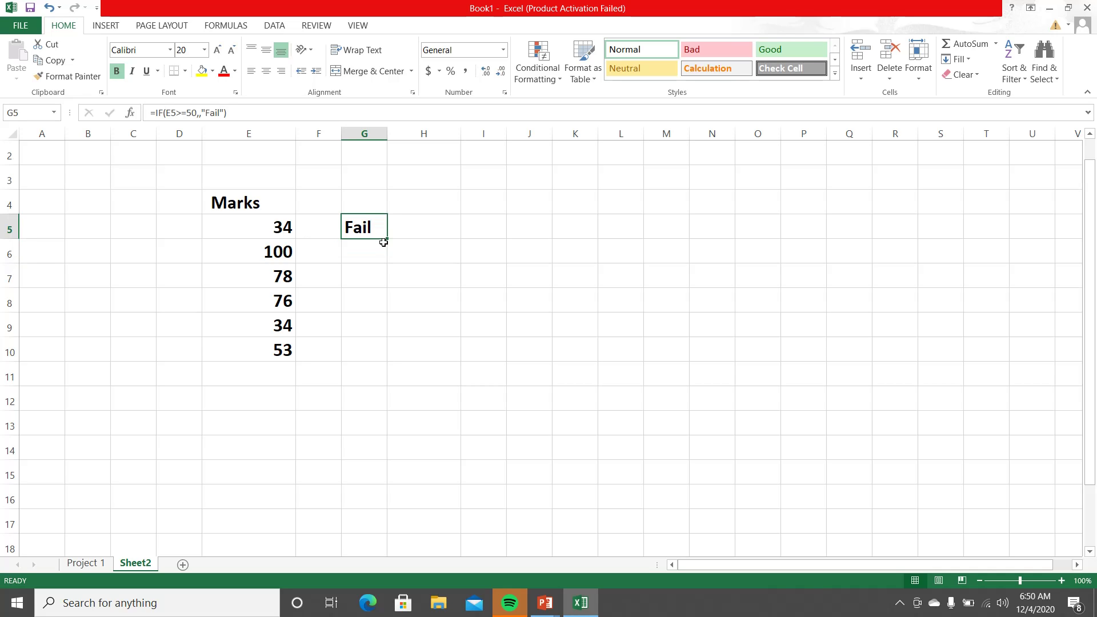
pyautogui.moveTo(387, 239); pyautogui.dragTo(379, 358)
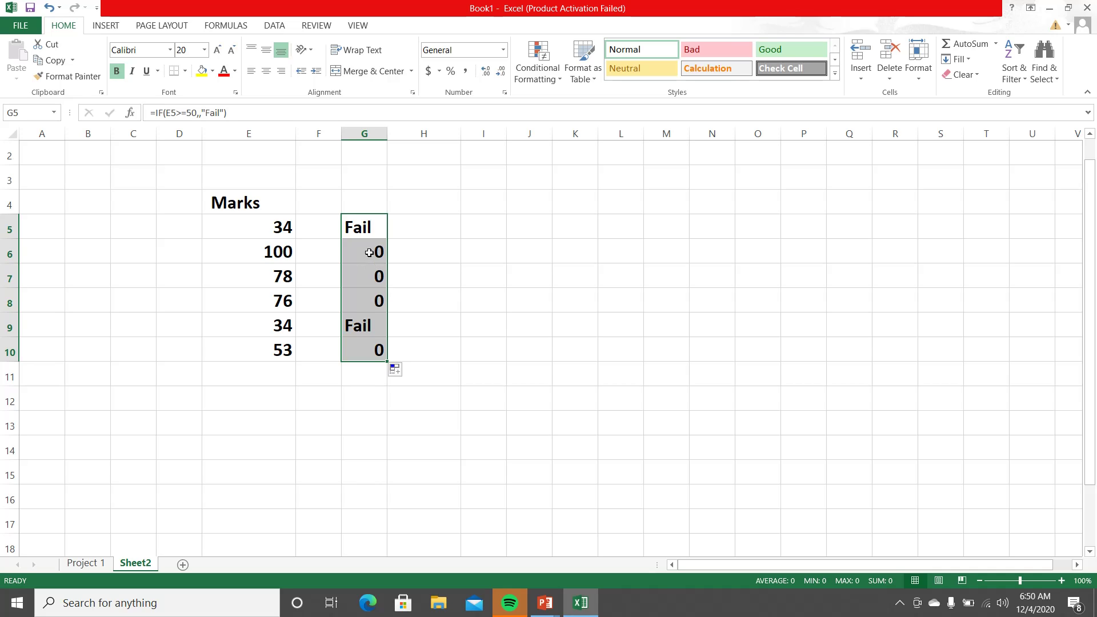
# - Compare the IF formulas in G6 and G5 with the PowerPoint slide's examples that omit value_if_true
pyautogui.click(369, 252)
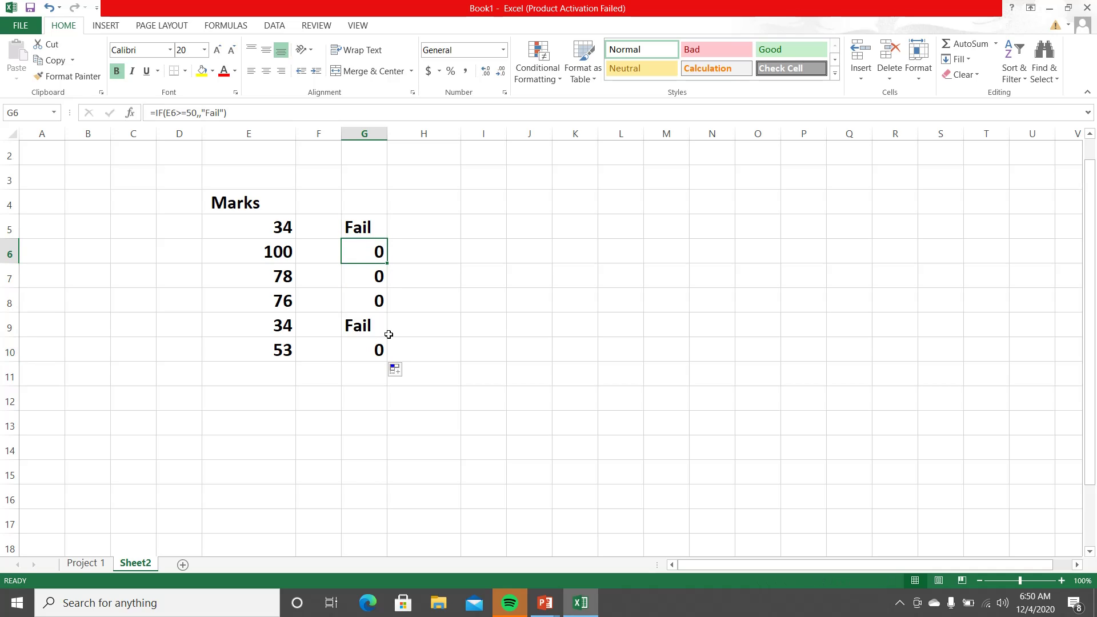
pyautogui.moveTo(545, 603)
pyautogui.click(607, 550)
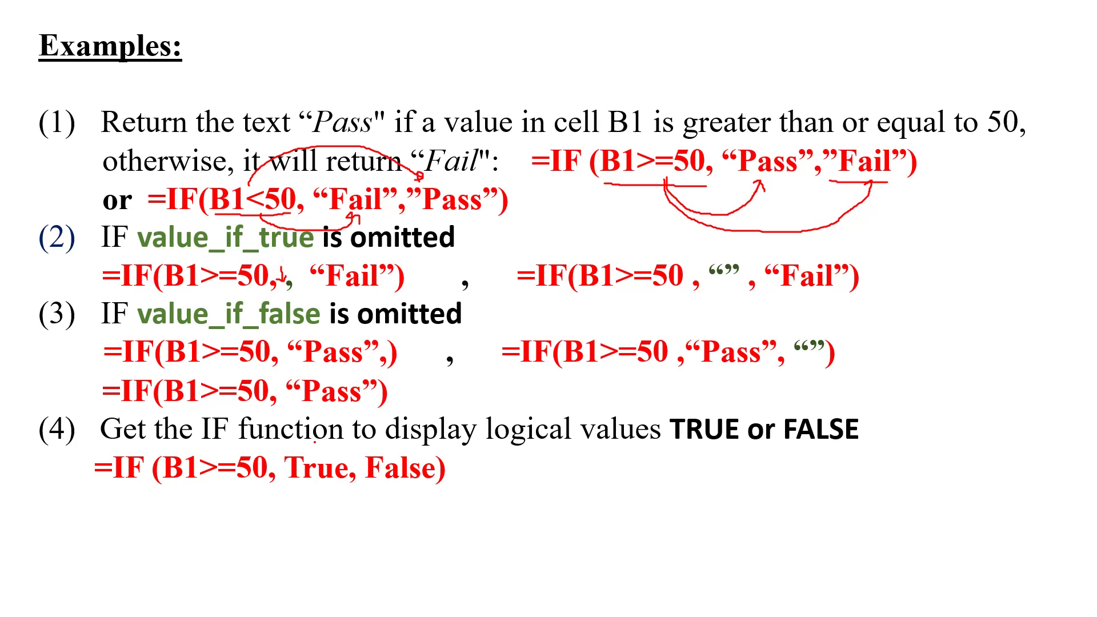
pyautogui.press('super')
pyautogui.click(580, 602)
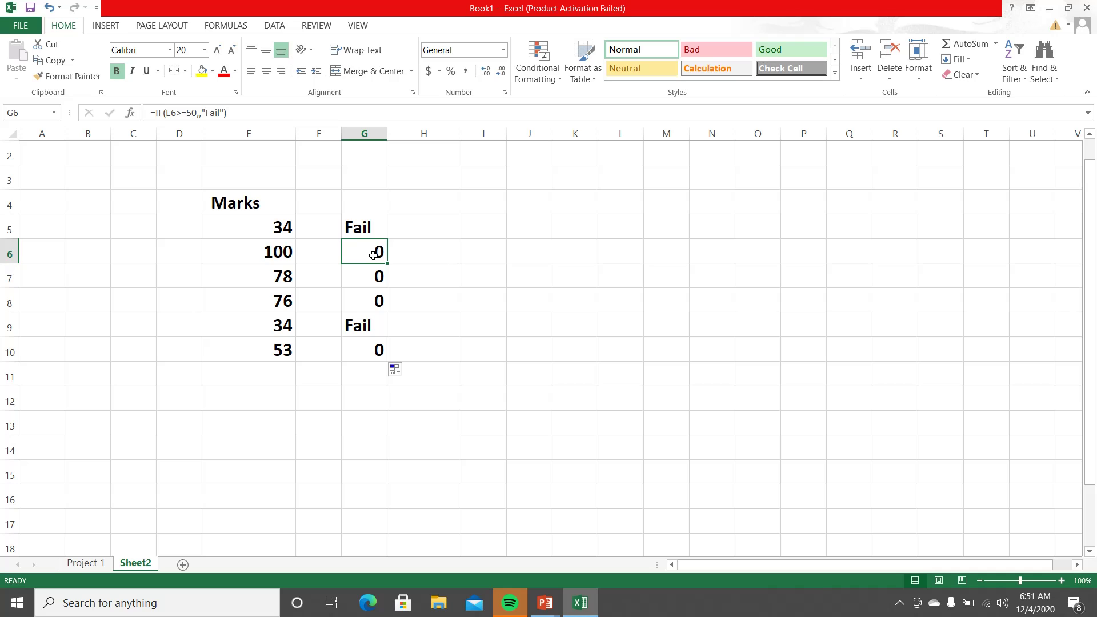
pyautogui.click(420, 229)
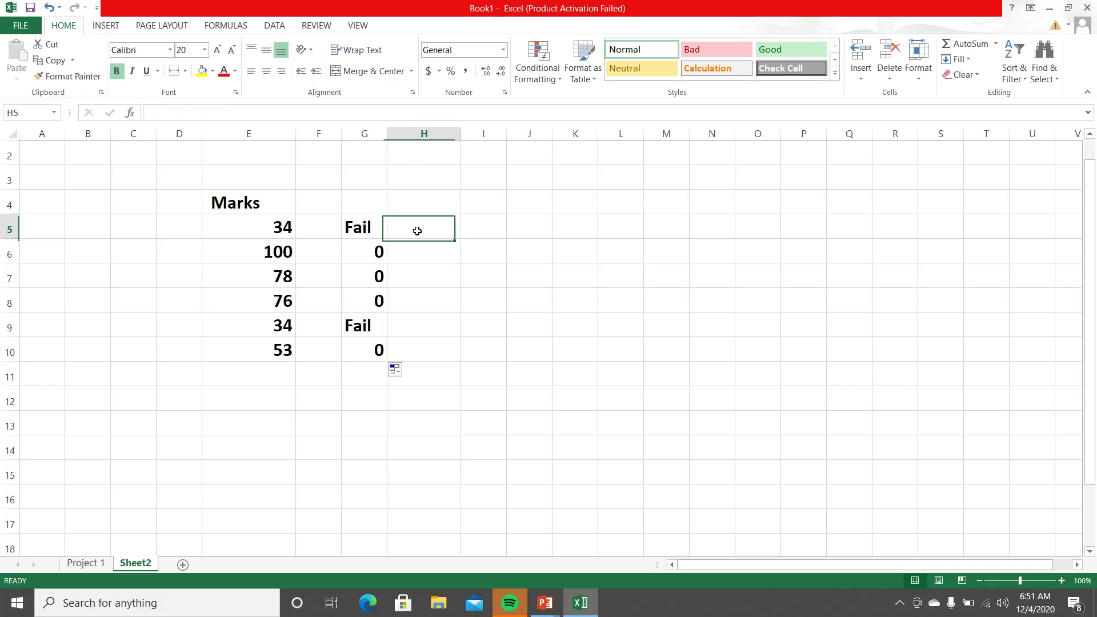
pyautogui.click(361, 227)
pyautogui.doubleClick(367, 231)
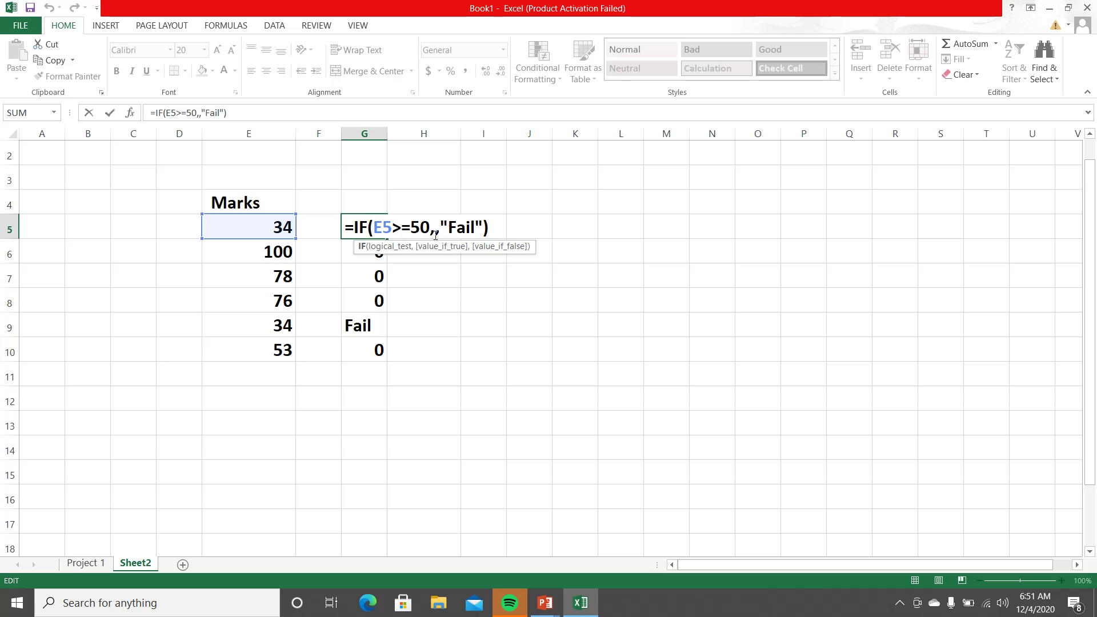
pyautogui.press('Escape')
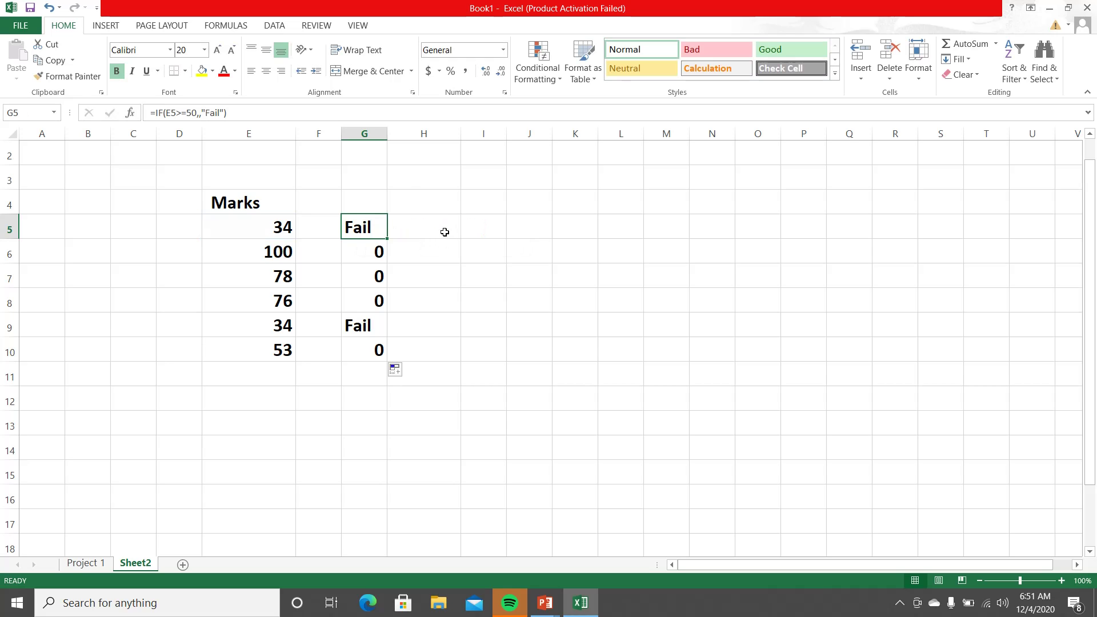
# - Write the formula =IF(E5>=50,"","Fail") in cell H5, using an empty text string as value_if_true
pyautogui.click(443, 232)
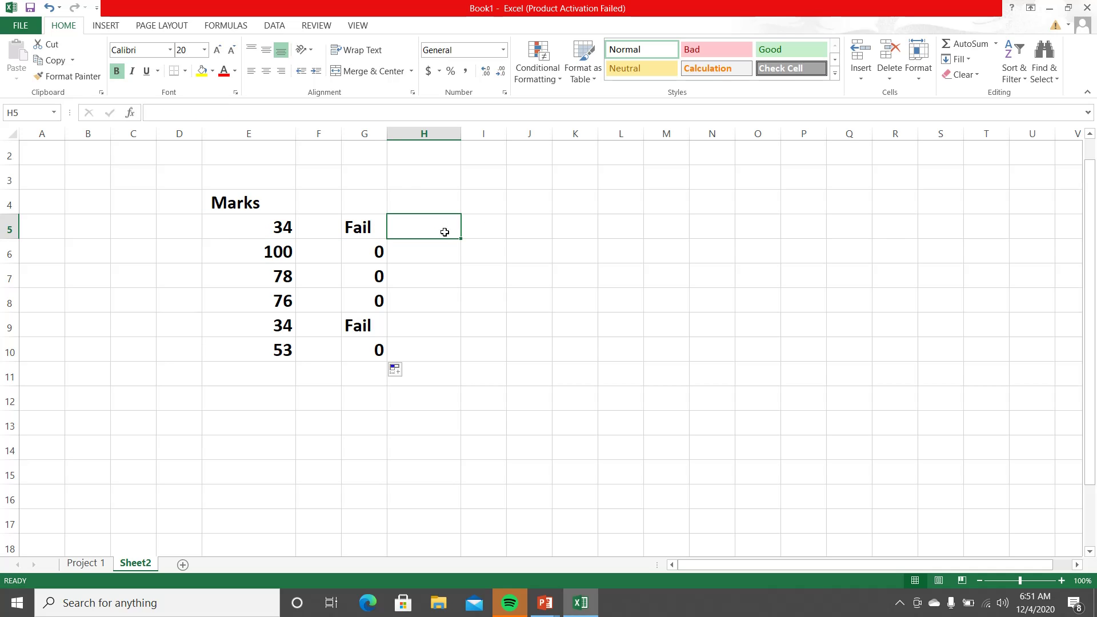
pyautogui.write('=')
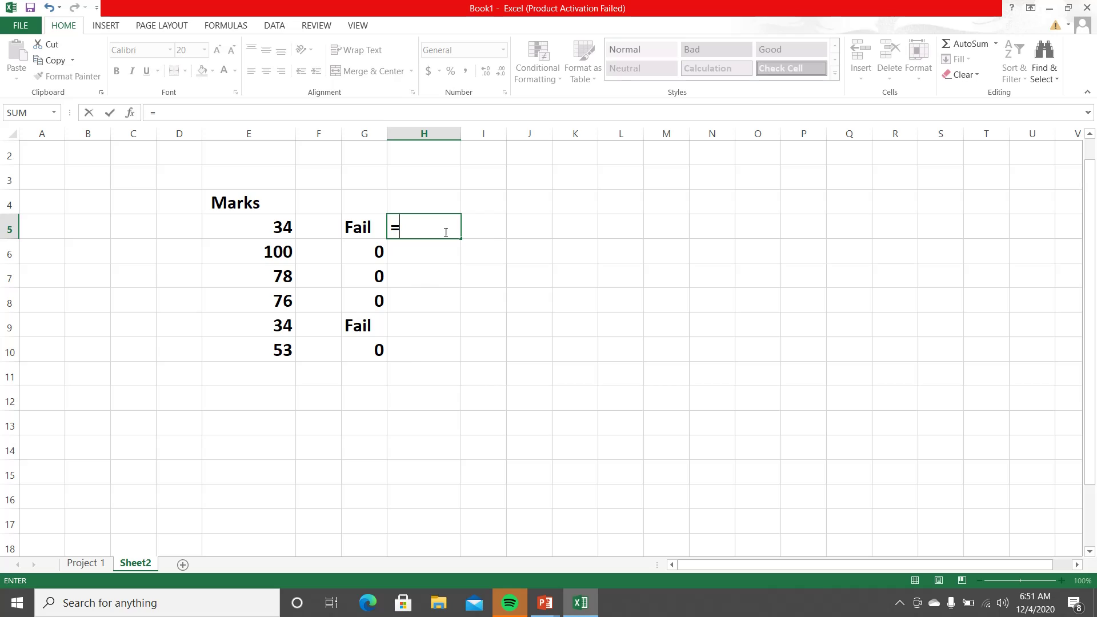
pyautogui.write('IF(')
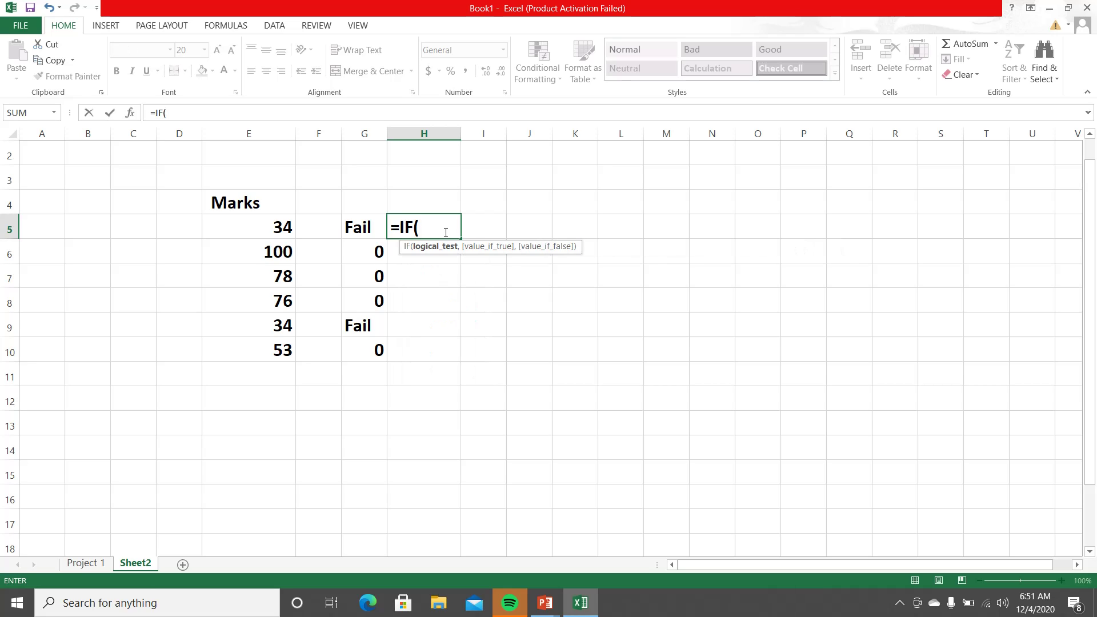
pyautogui.click(266, 219)
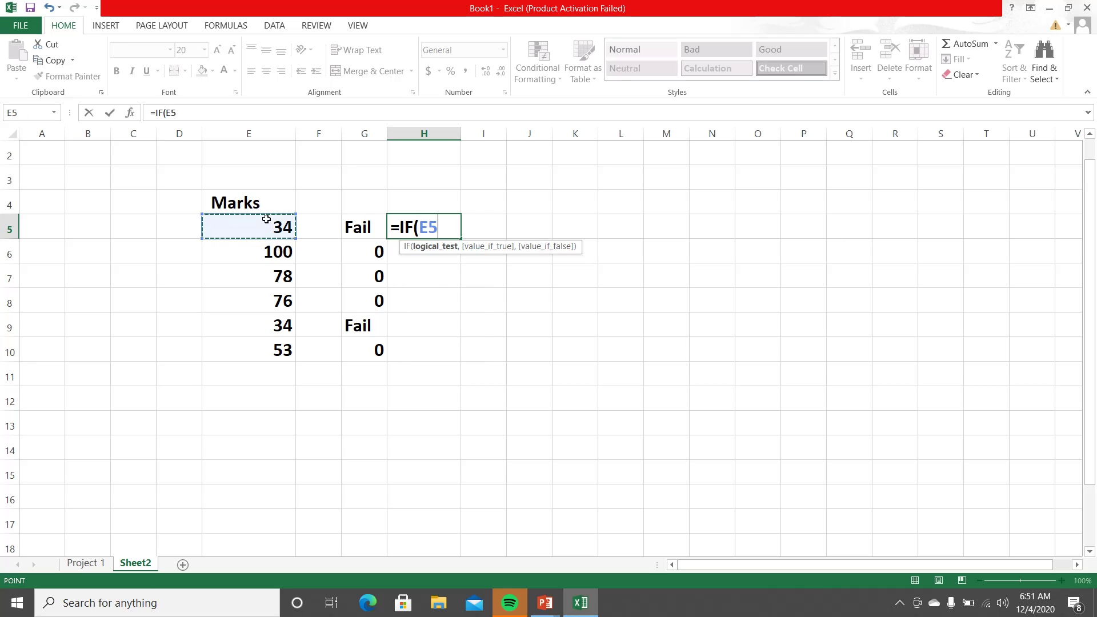
pyautogui.write('>=5')
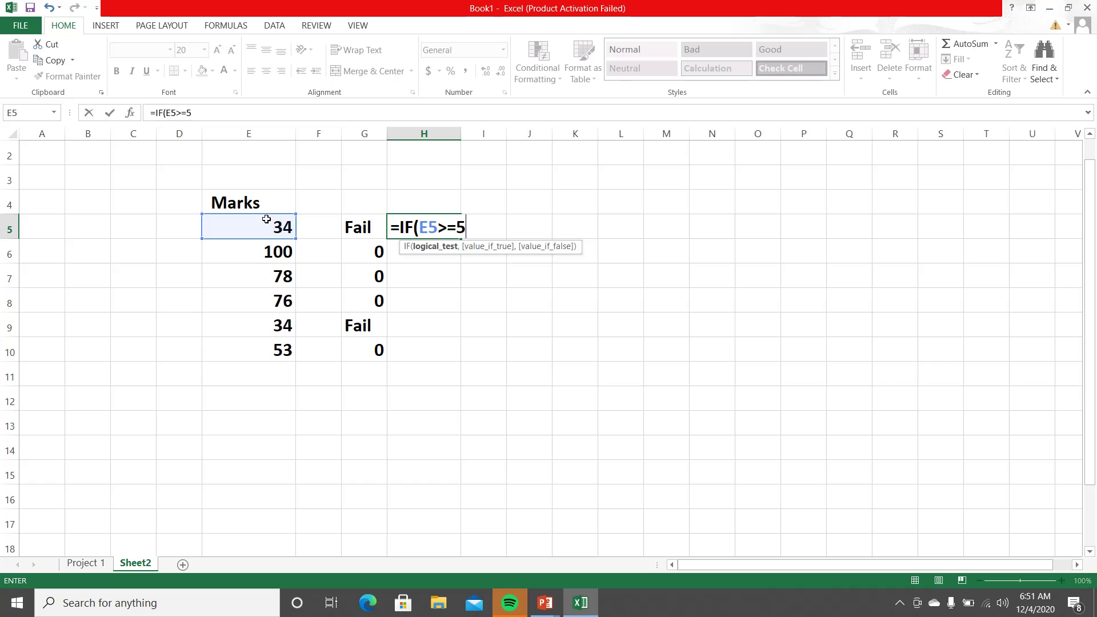
pyautogui.write('0,')
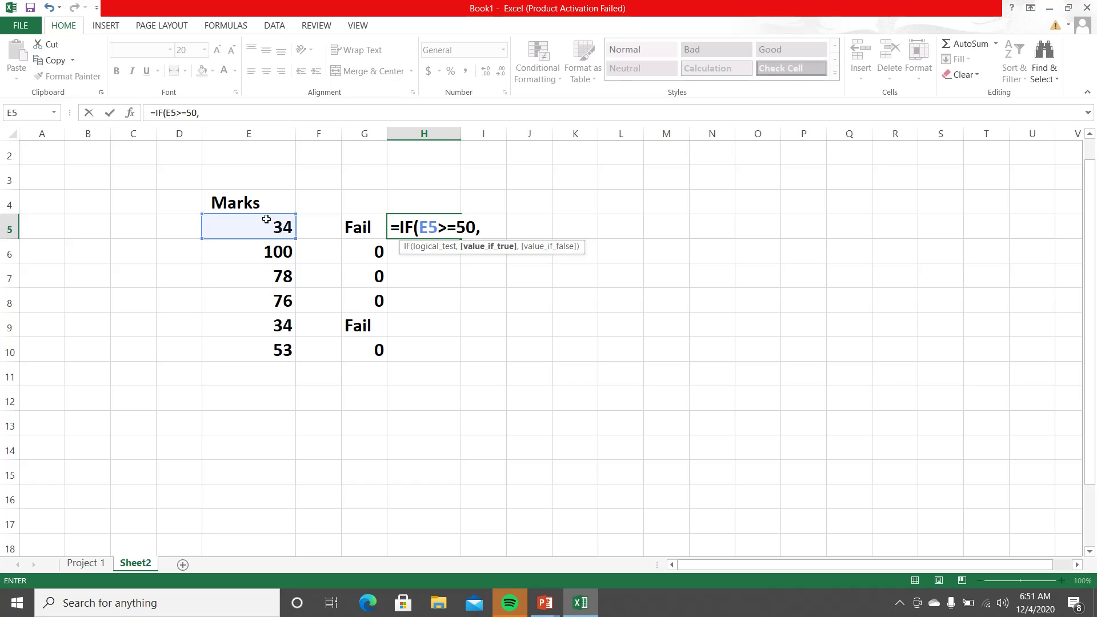
pyautogui.write('"",')
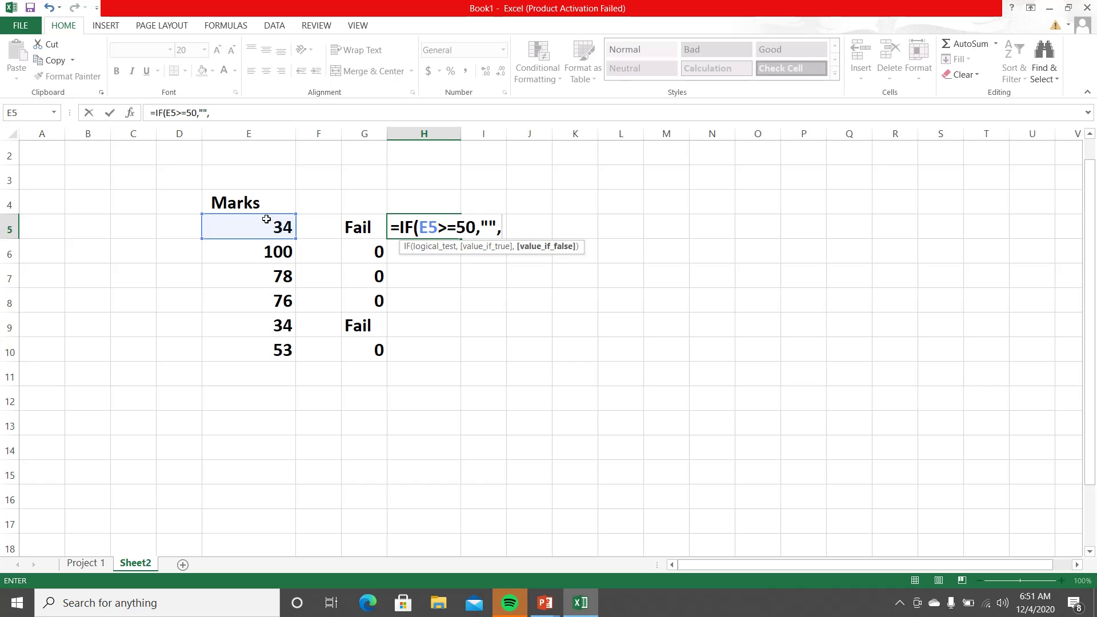
pyautogui.write('"Fail")')
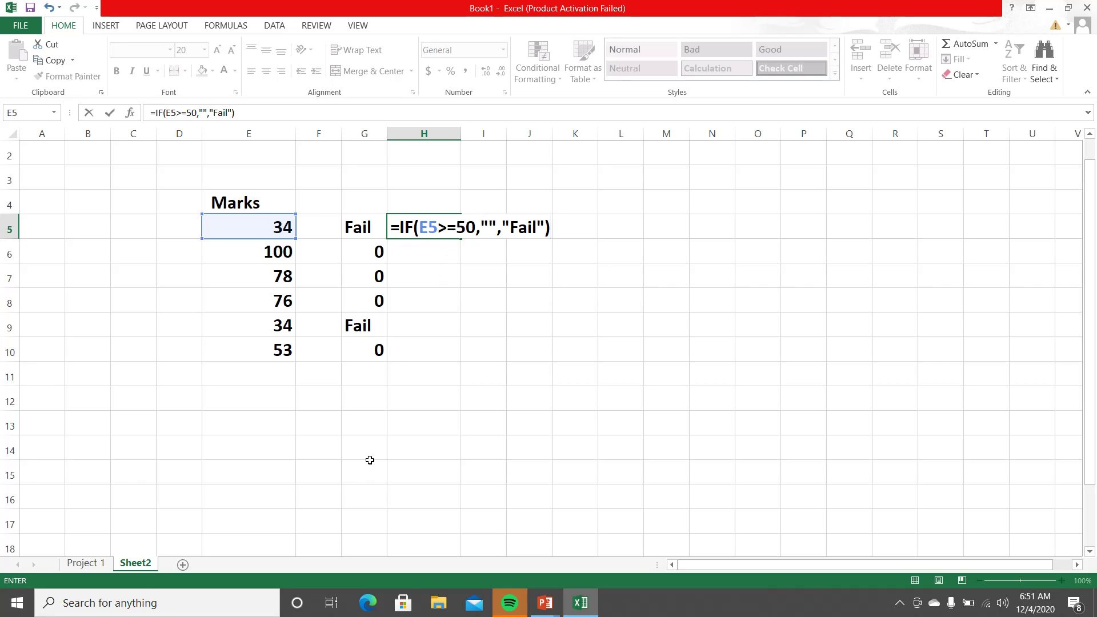
# - Open the on-screen keyboard to point out the Shift and quotation-mark keys, and close it
pyautogui.press('ctrl+super+o')
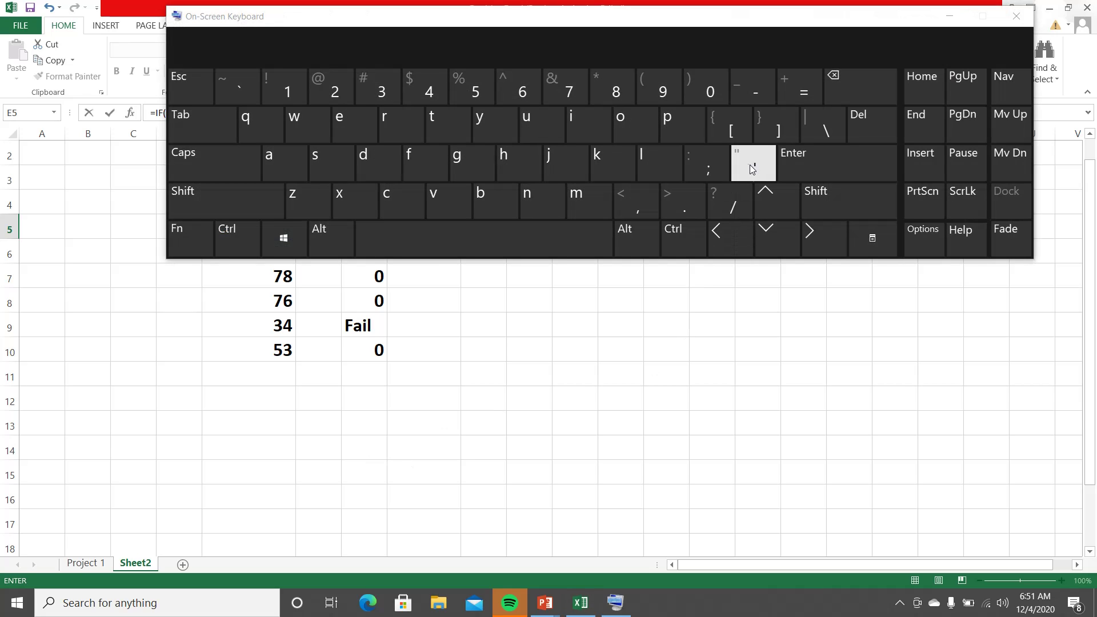
pyautogui.click(827, 205)
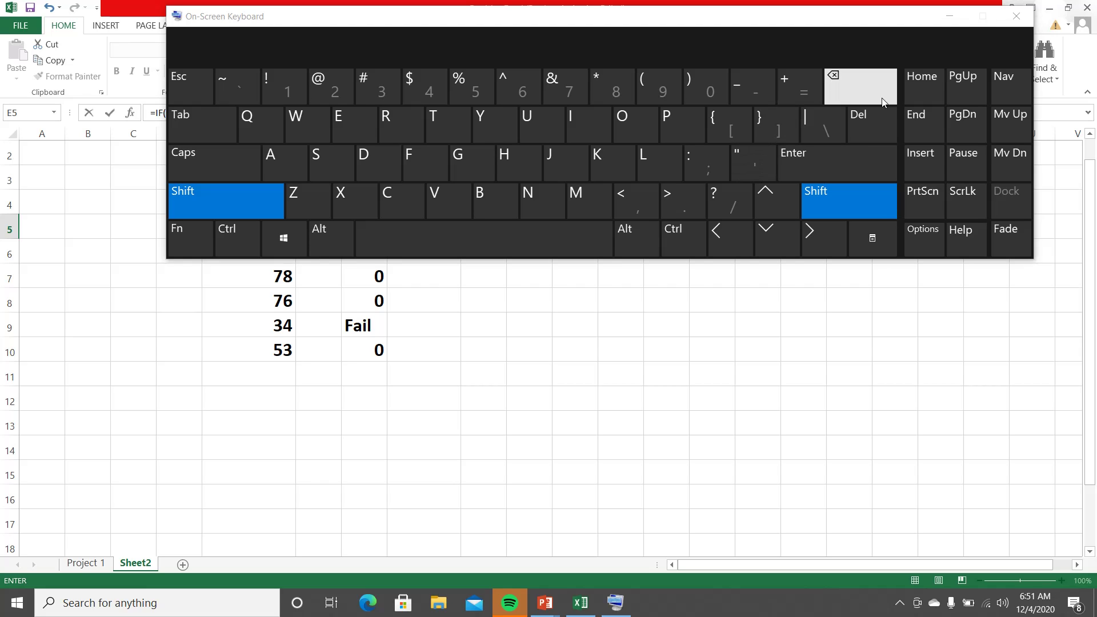
pyautogui.click(1015, 16)
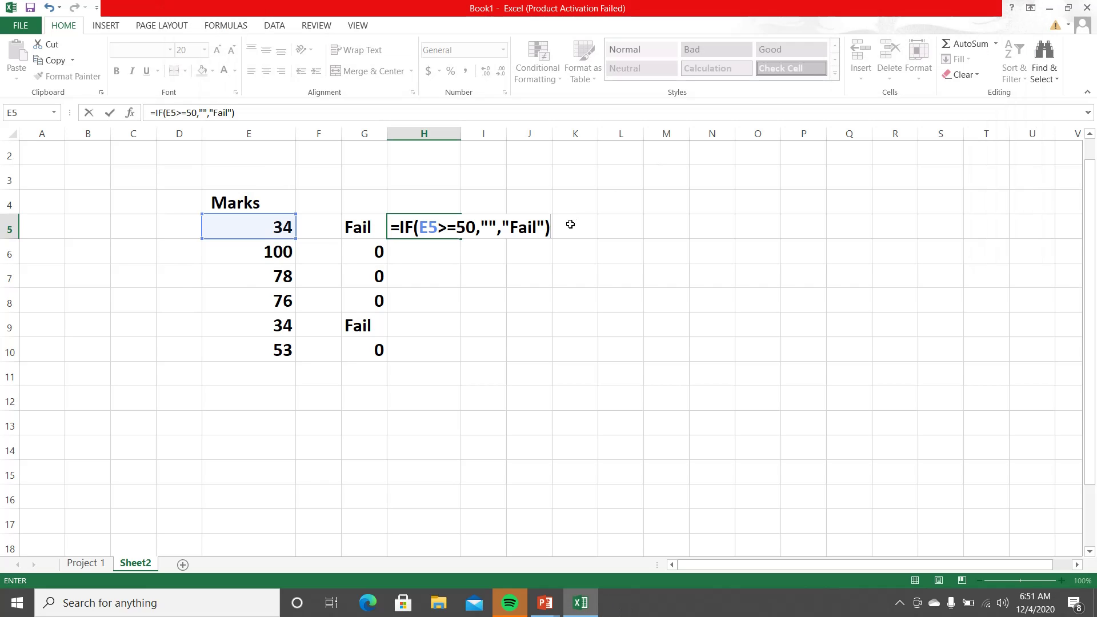
# - Confirm the formula =IF(E5>=50,"","Fail") in H5 and fill it down through H10
pyautogui.press('Return')
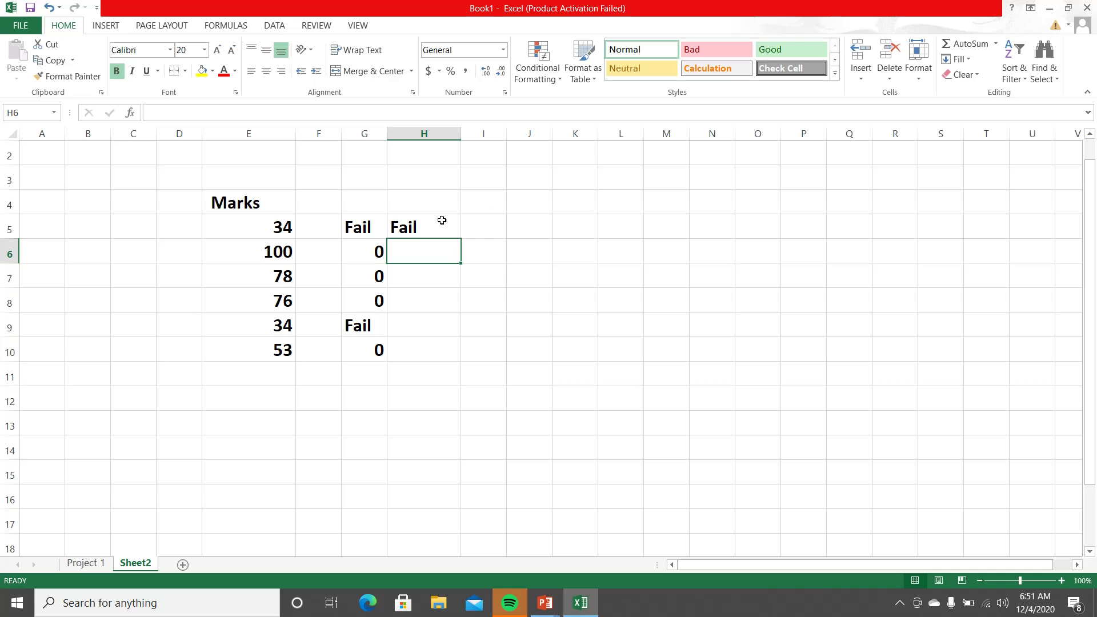
pyautogui.click(446, 227)
pyautogui.moveTo(460, 239); pyautogui.dragTo(436, 363)
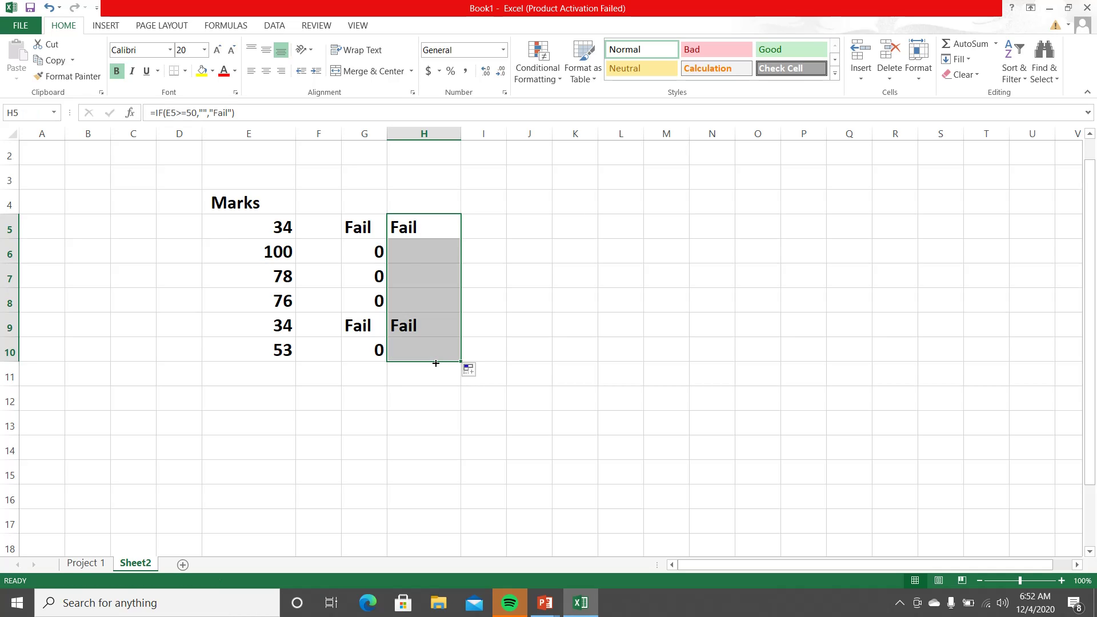
# - Compare the results and IF formulas in column H, which use an empty string, with those in column G, which omit value_if_true
pyautogui.click(406, 254)
pyautogui.click(407, 280)
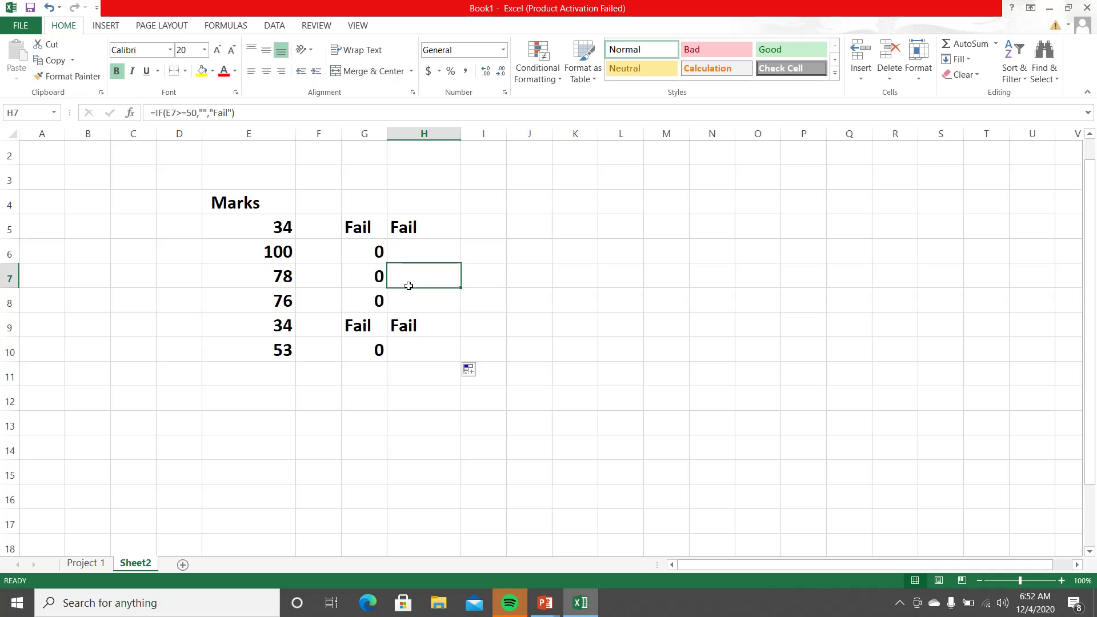
pyautogui.click(409, 303)
pyautogui.click(408, 350)
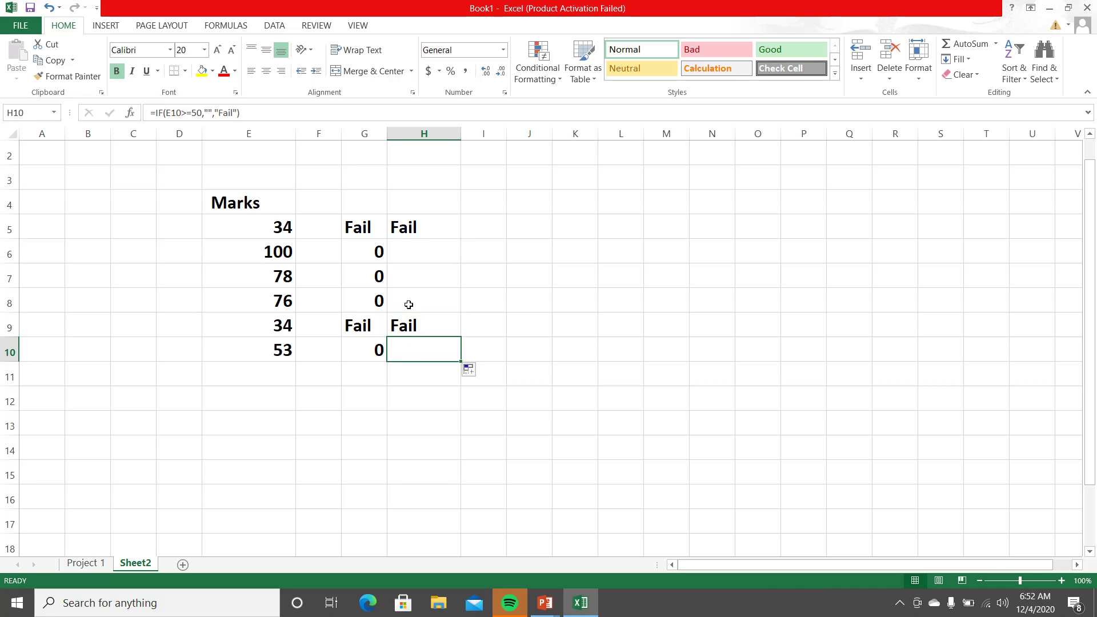
pyautogui.click(414, 230)
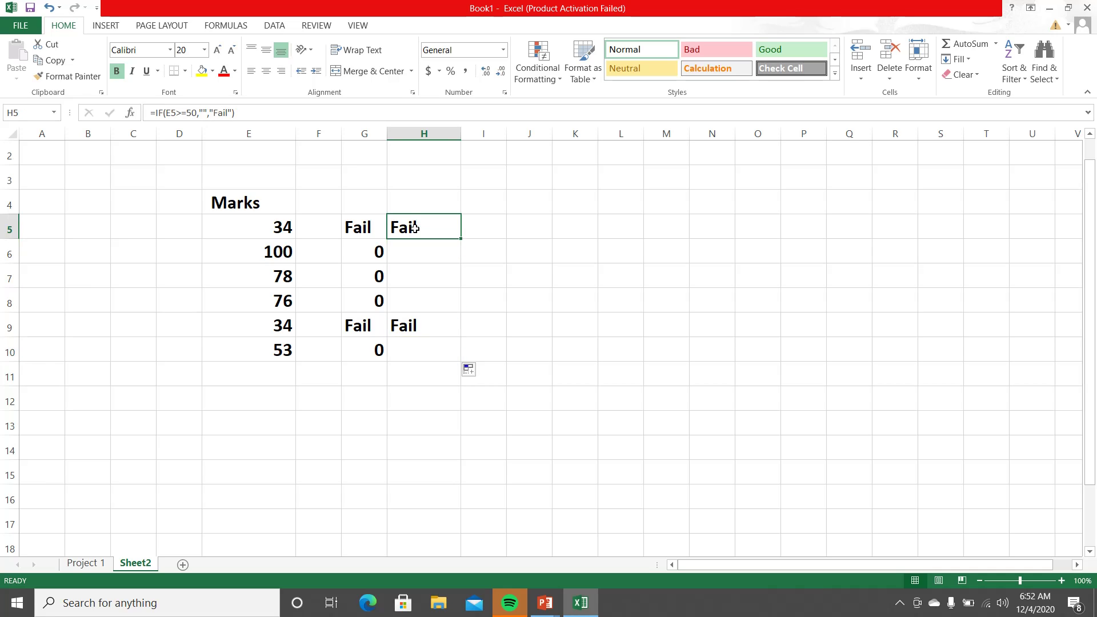
pyautogui.click(368, 253)
pyautogui.click(369, 276)
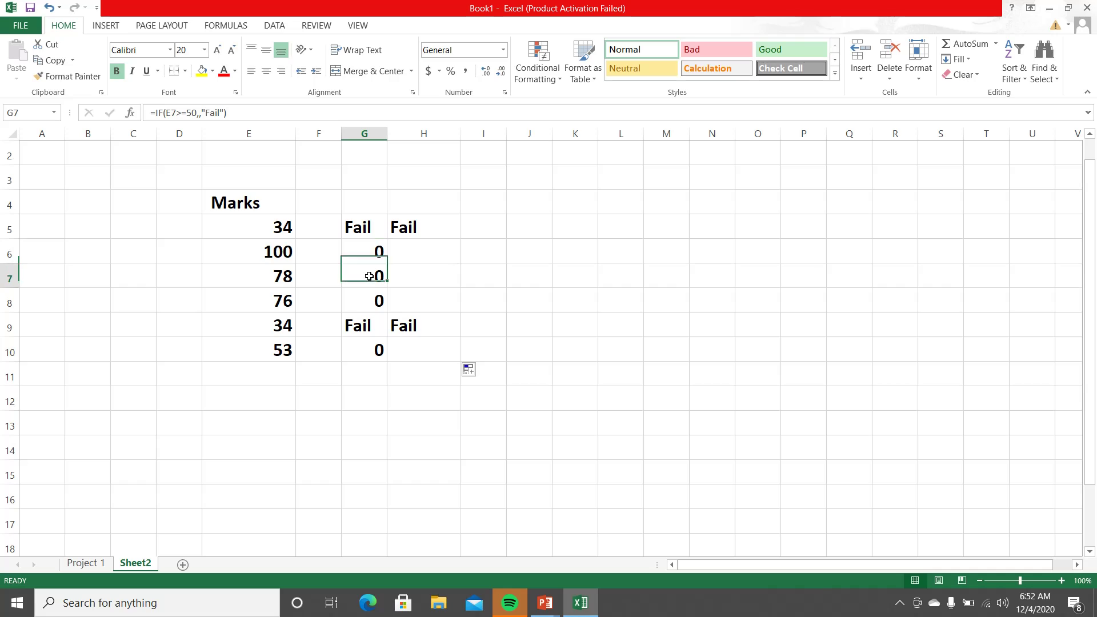
pyautogui.click(362, 303)
pyautogui.click(365, 348)
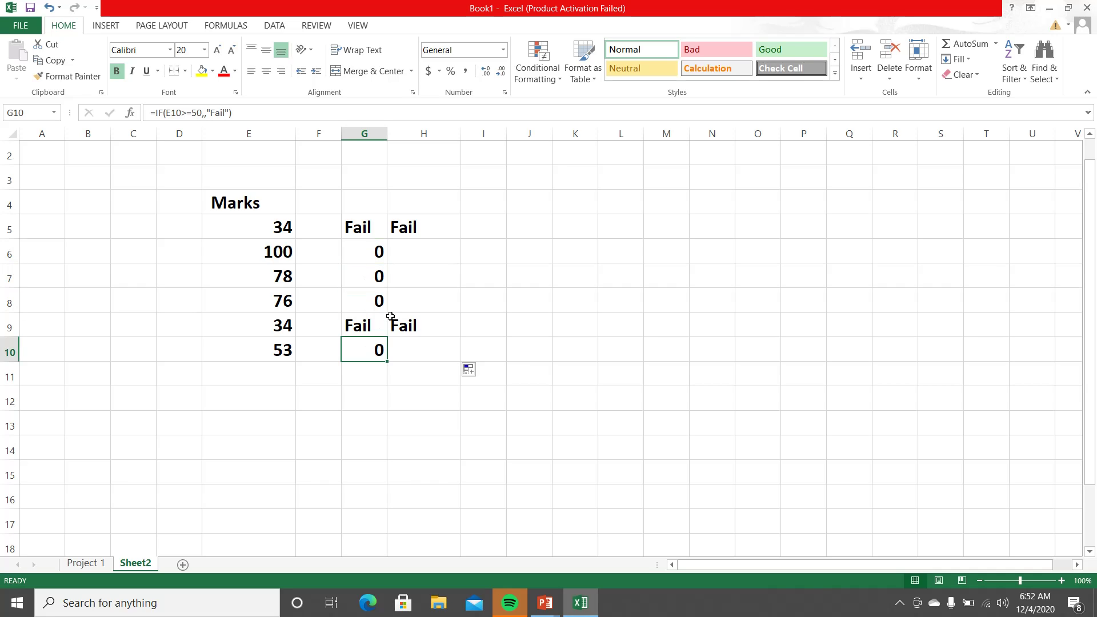
pyautogui.click(423, 227)
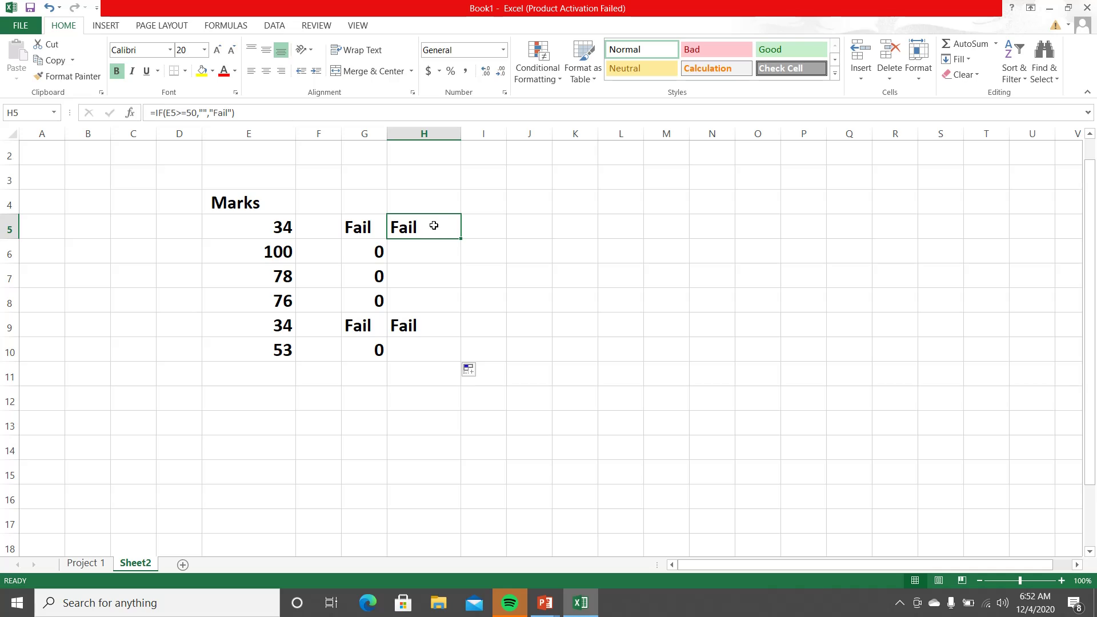
pyautogui.doubleClick(432, 226)
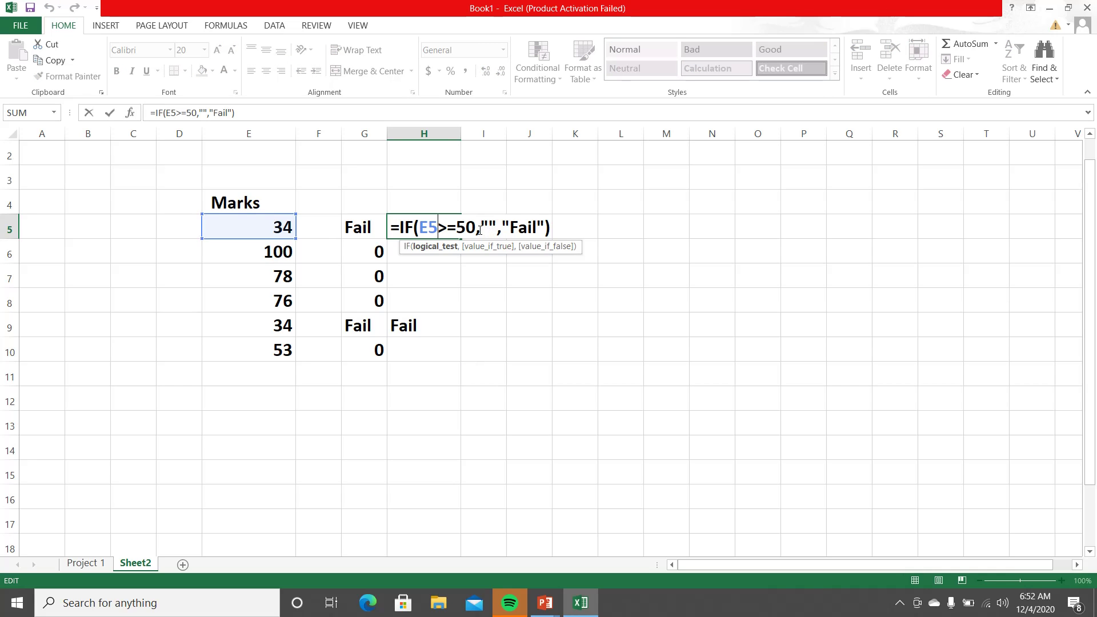
pyautogui.press('Return')
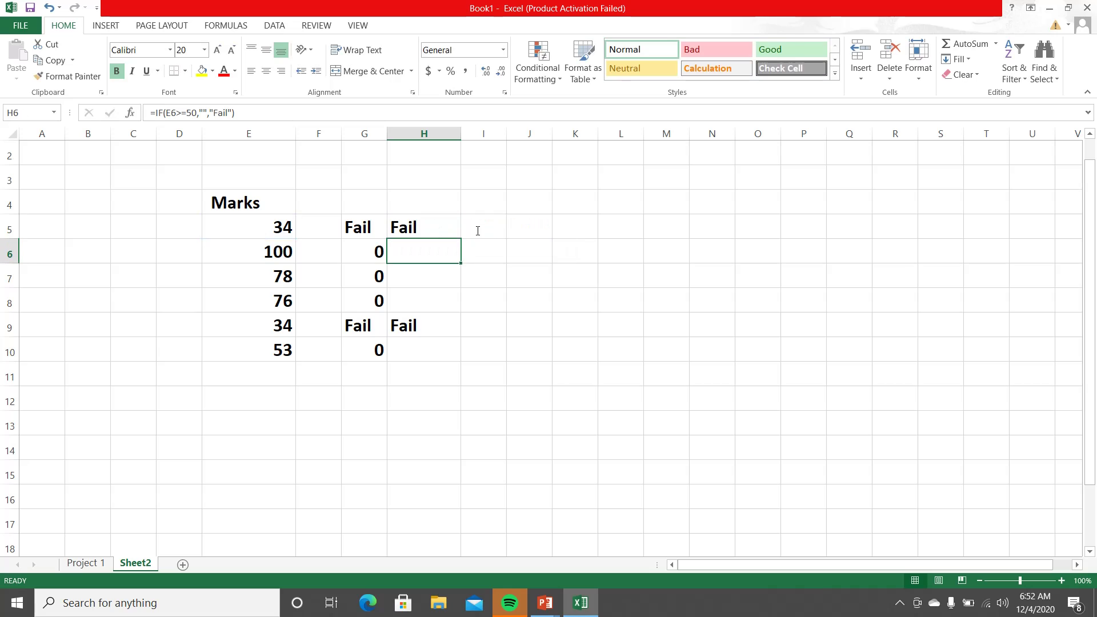
pyautogui.doubleClick(359, 226)
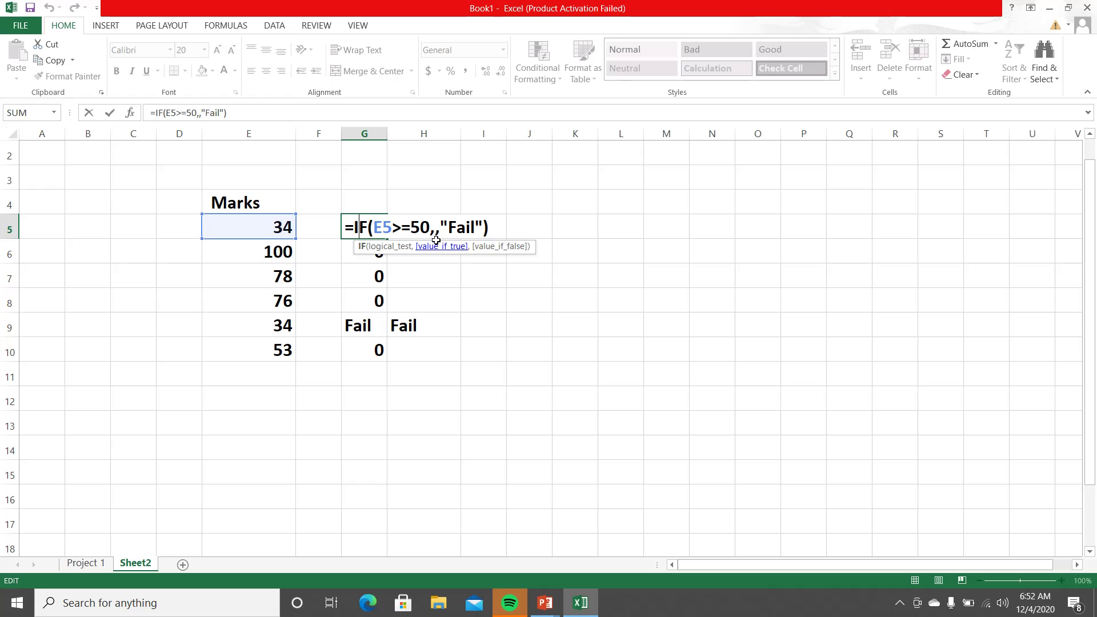
pyautogui.press('Return')
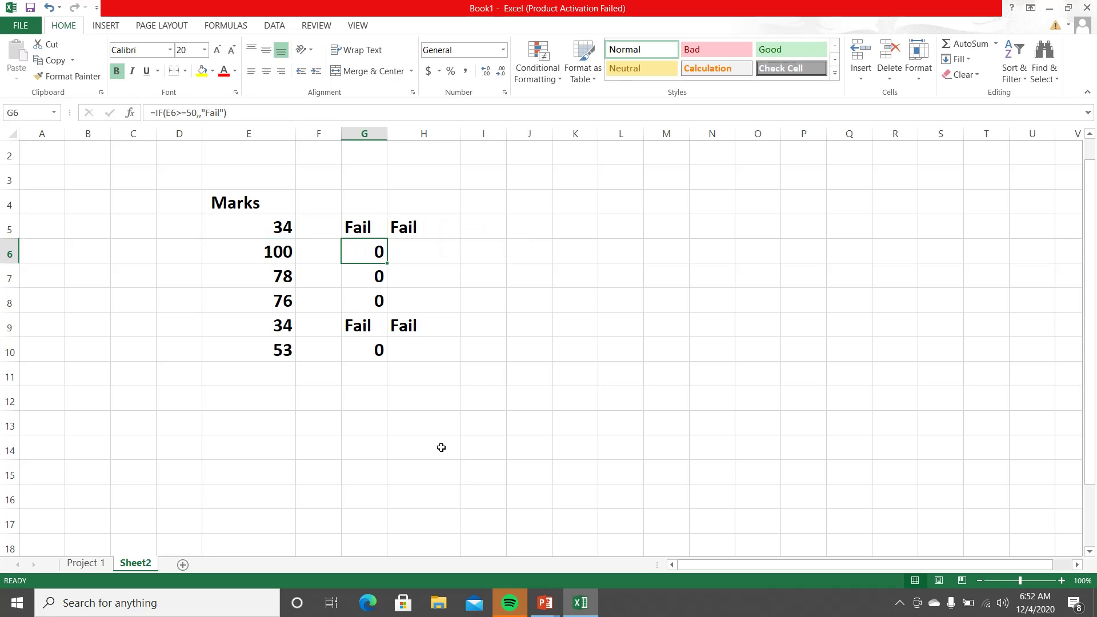
# - Switch to the PowerPoint slide show and pen-mark the omitted value_if_false in the example =IF(B1>=50, "Pass",)
pyautogui.moveTo(553, 606)
pyautogui.click(621, 540)
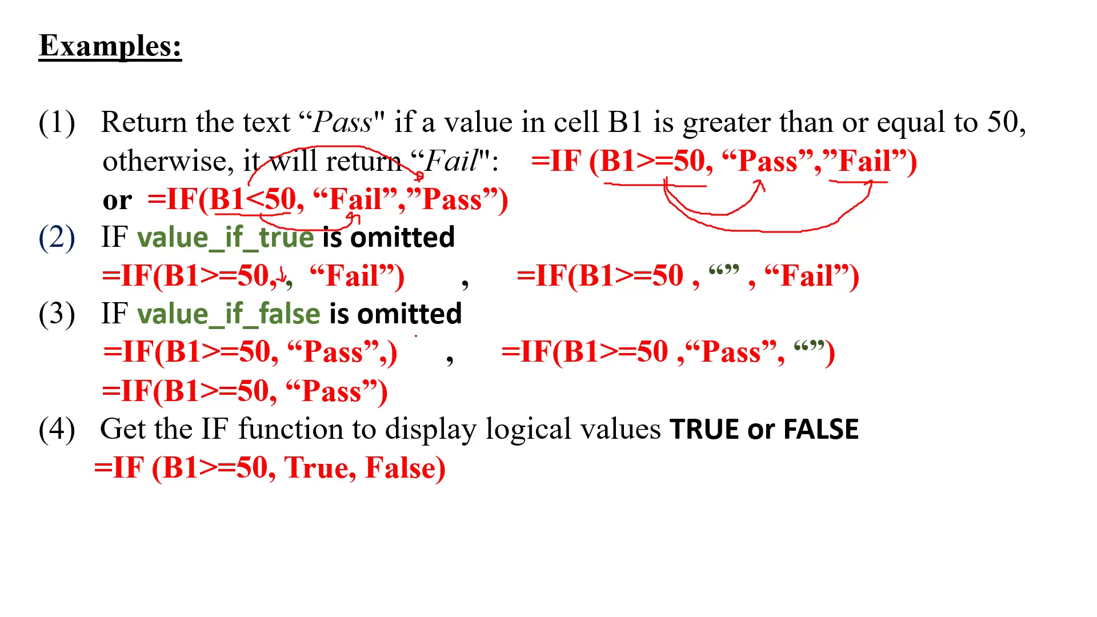
pyautogui.moveTo(416, 336); pyautogui.dragTo(385, 356)
pyautogui.moveTo(377, 369); pyautogui.dragTo(391, 371)
# - Switch back to Excel and clear the IF formulas from G5:H10
pyautogui.press('super')
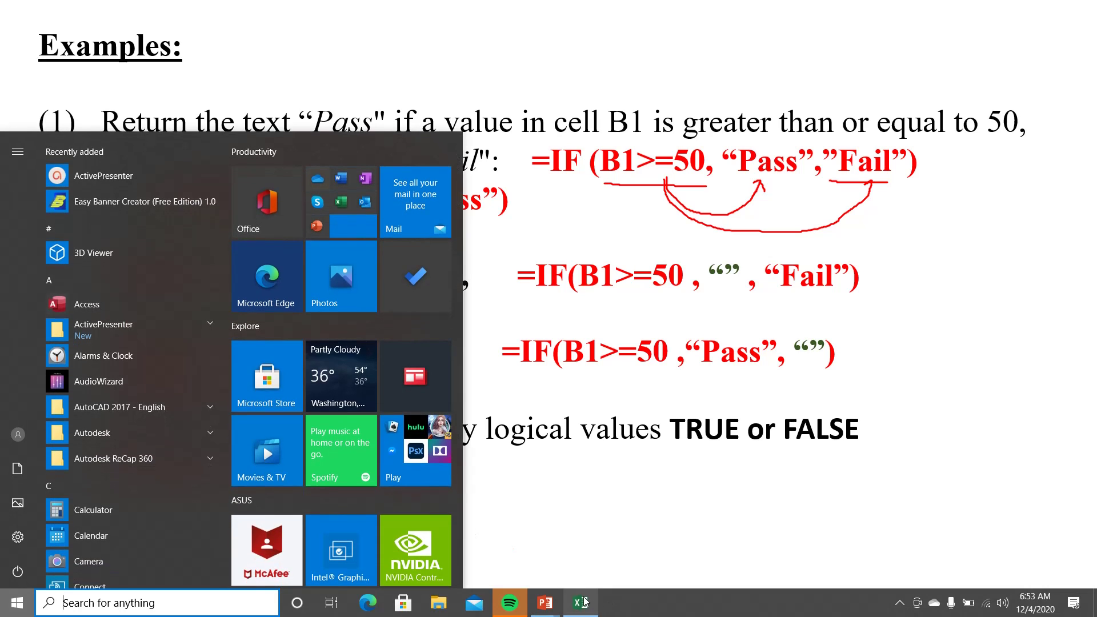
pyautogui.click(581, 602)
pyautogui.moveTo(354, 232); pyautogui.dragTo(402, 348)
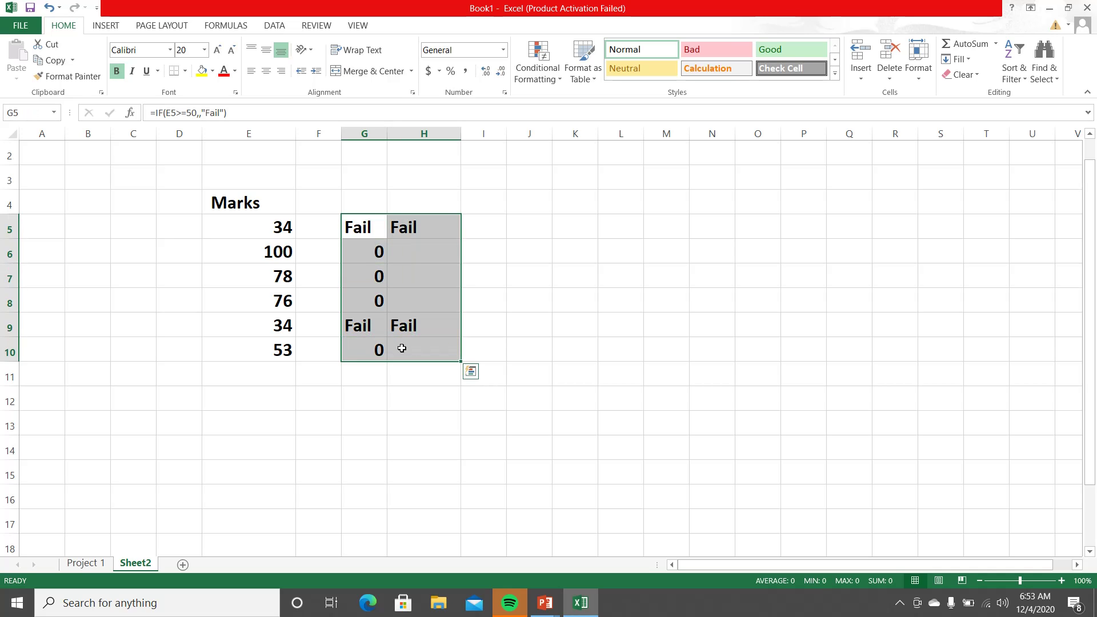
pyautogui.press('Delete')
# - Enter the formula =IF(E5>=50,"Pass",) in cell G5, leaving value_if_false omitted
pyautogui.click(363, 223)
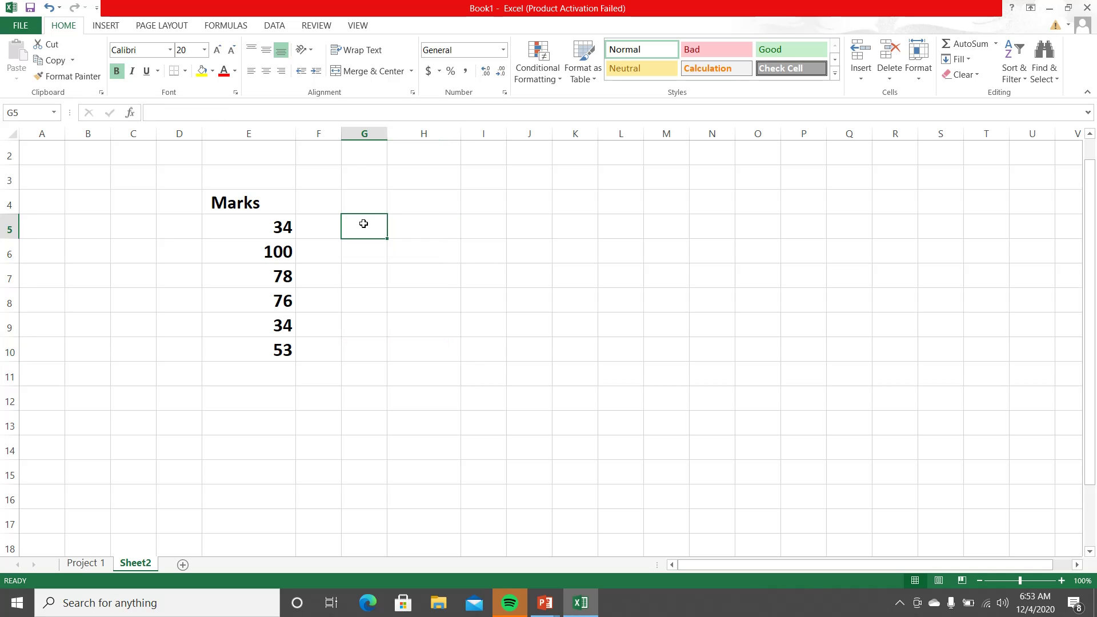
pyautogui.write('=IF')
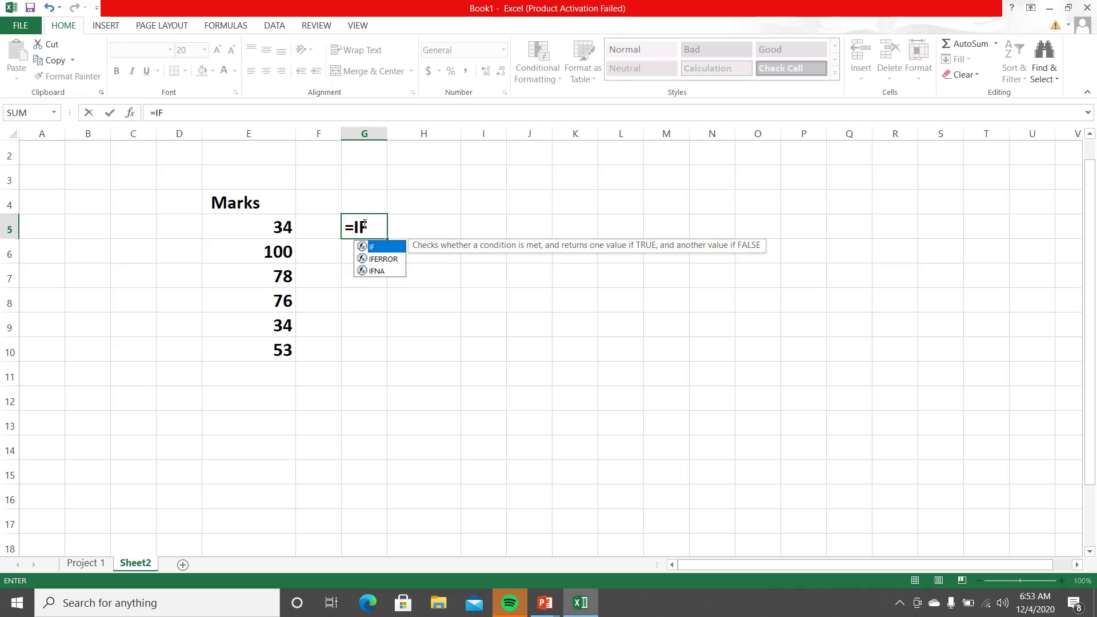
pyautogui.write('(')
pyautogui.click(248, 229)
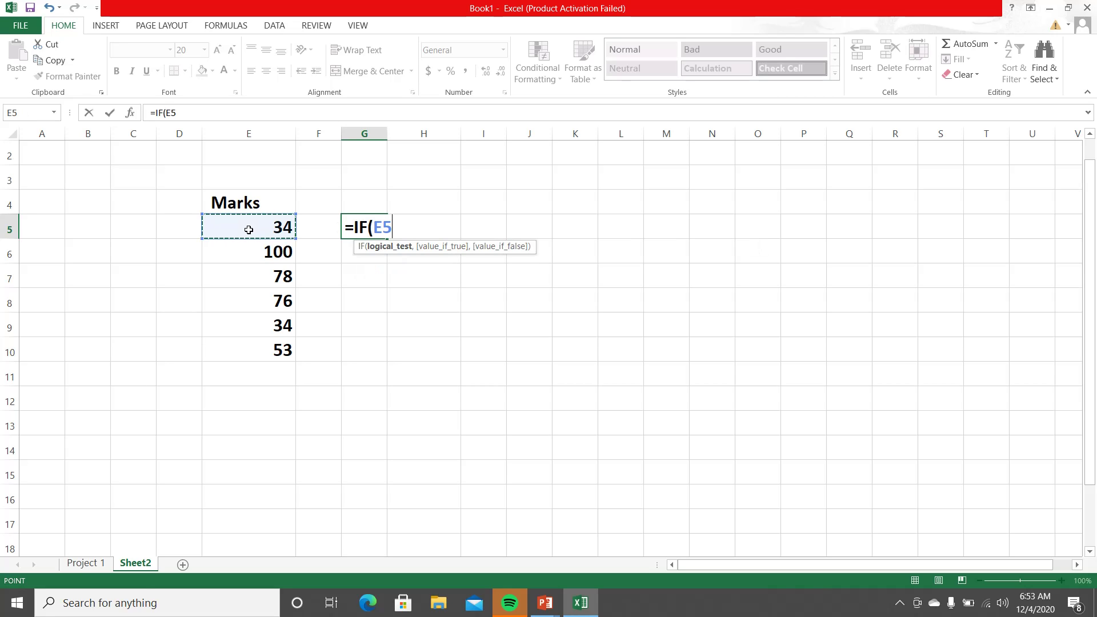
pyautogui.write('>=')
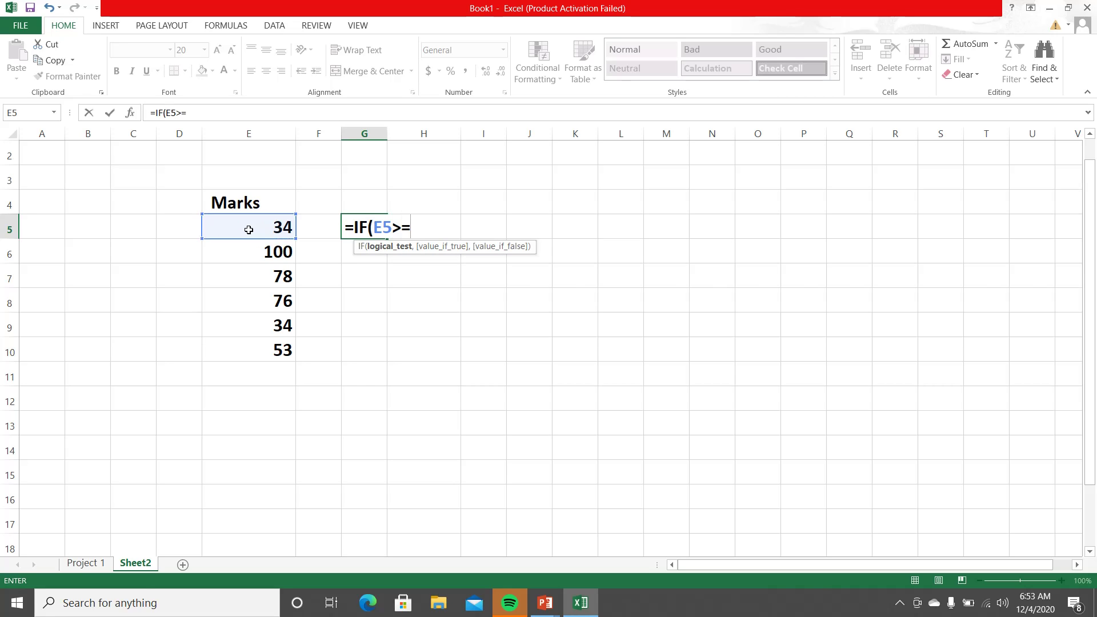
pyautogui.write('50,')
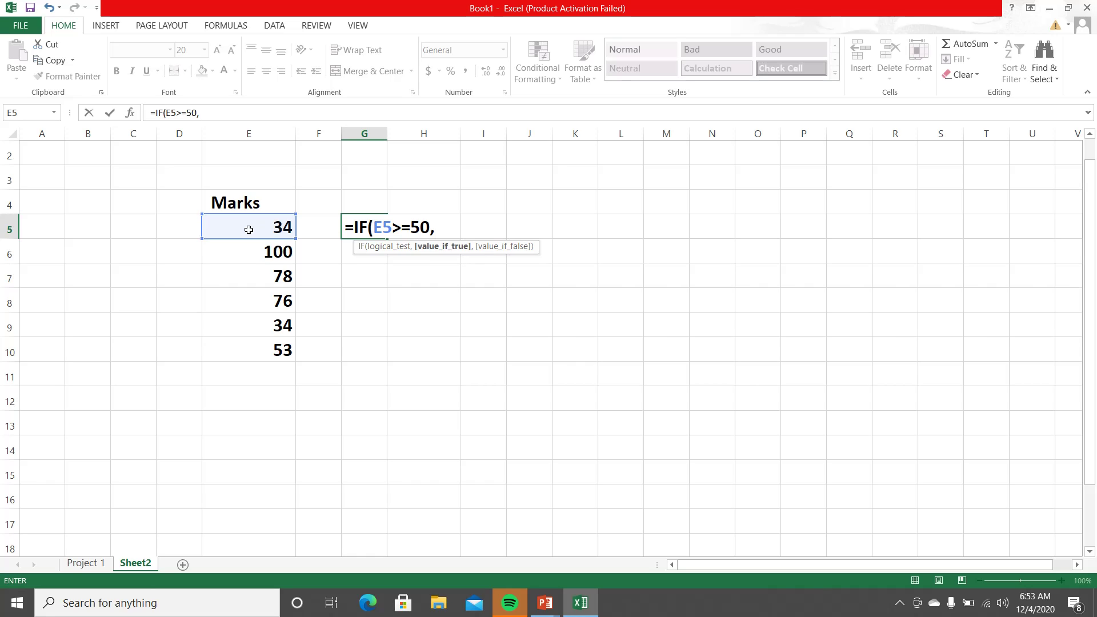
pyautogui.write('"Pass",')
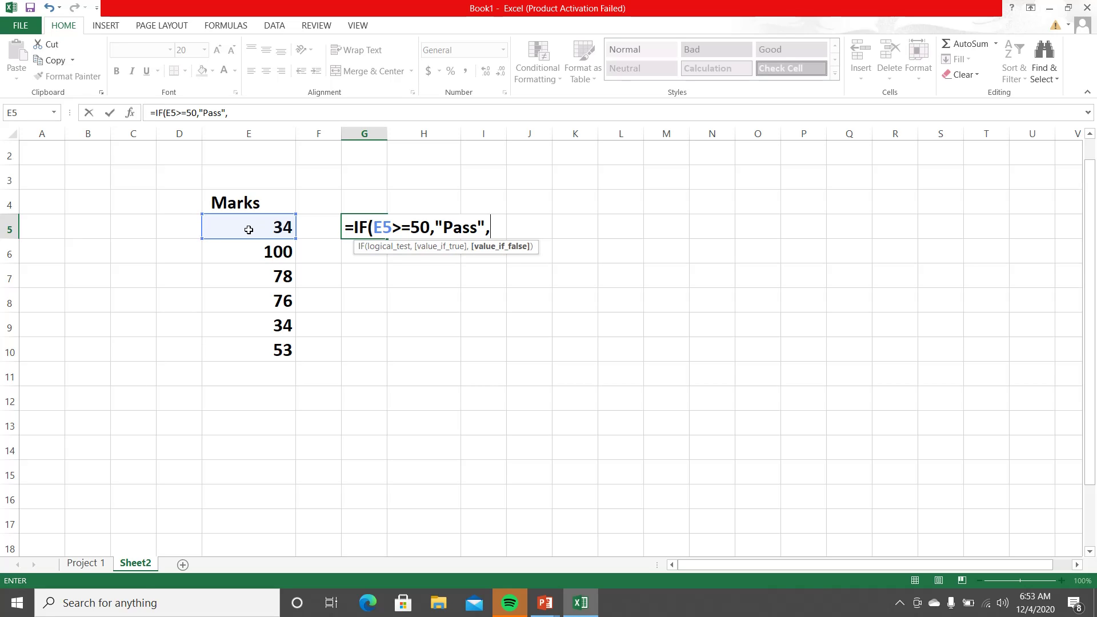
pyautogui.write(')')
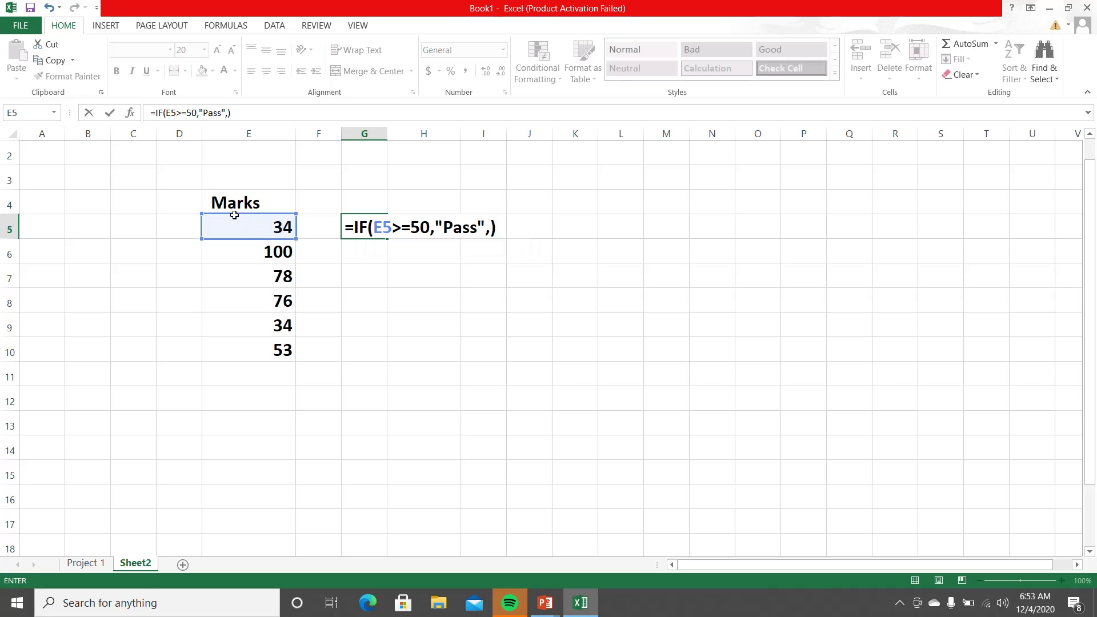
pyautogui.press('Return')
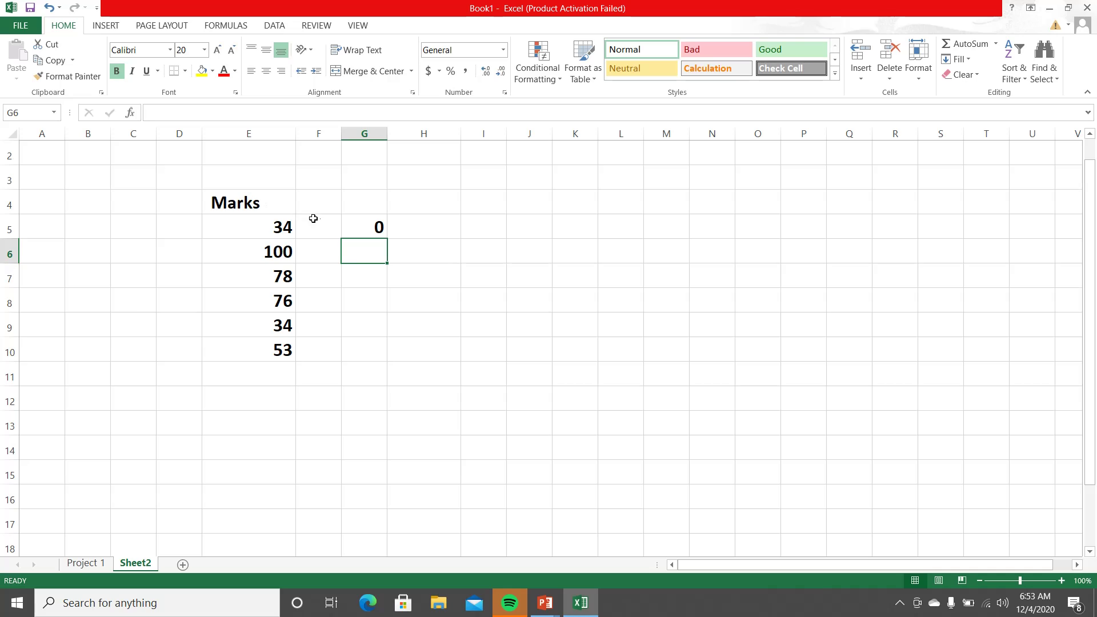
# - Fill the G5 formula down through G10 and review its arguments in G5
pyautogui.click(379, 227)
pyautogui.moveTo(386, 243); pyautogui.dragTo(372, 358)
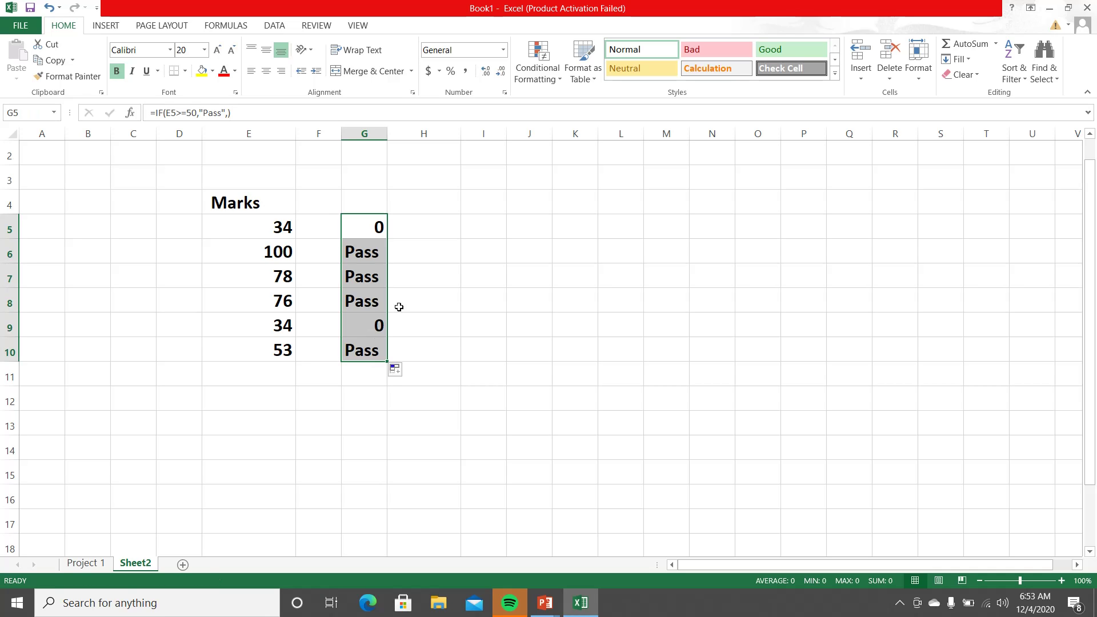
pyautogui.click(358, 229)
pyautogui.doubleClick(359, 228)
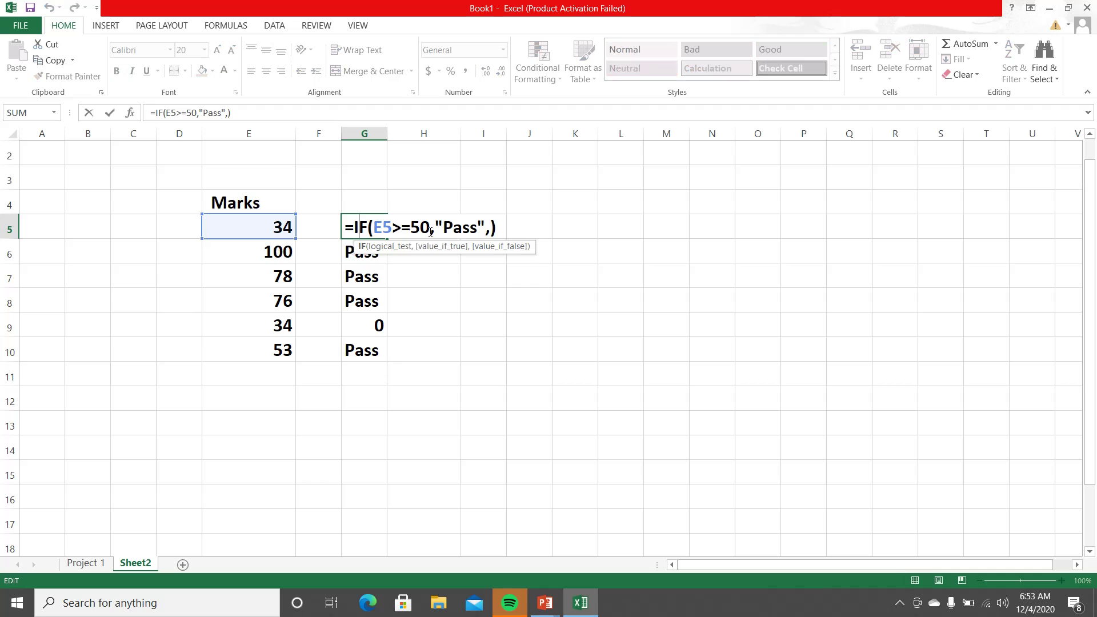
pyautogui.press('Escape')
# - Enter the formula =IF(E5>=50,"Pass","") in cell H5, using an empty text string as value_if_false
pyautogui.click(441, 229)
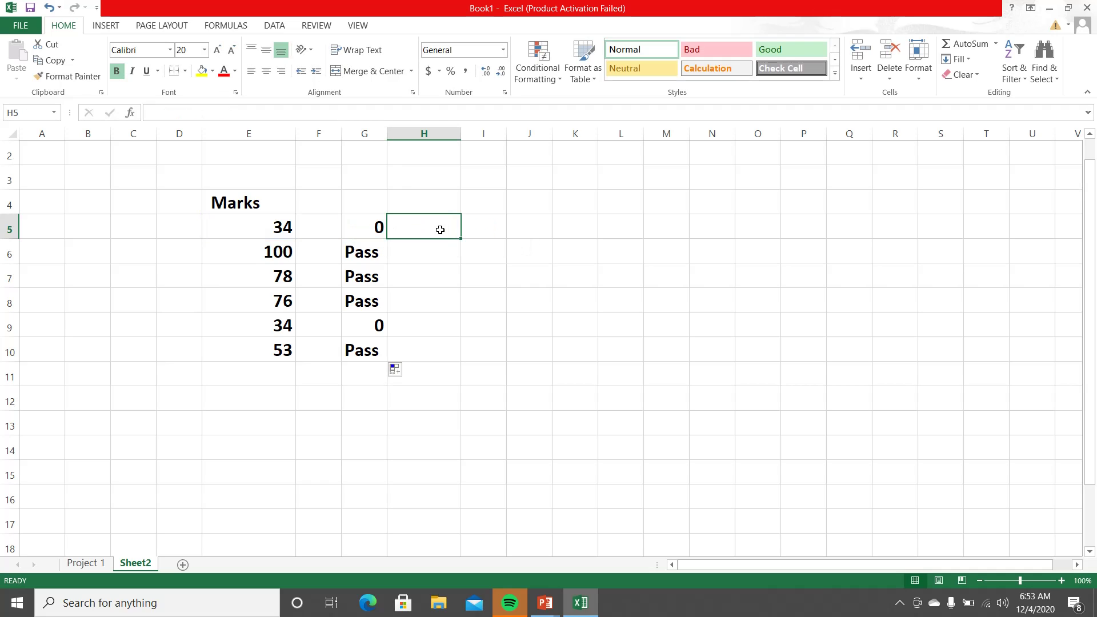
pyautogui.write('=if(')
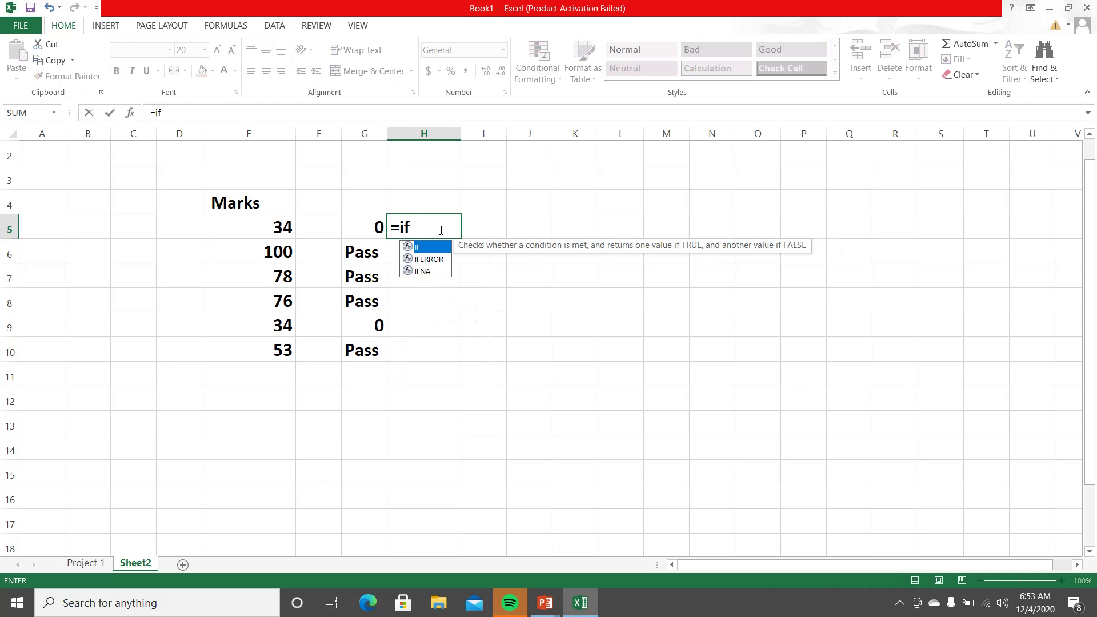
pyautogui.click(284, 230)
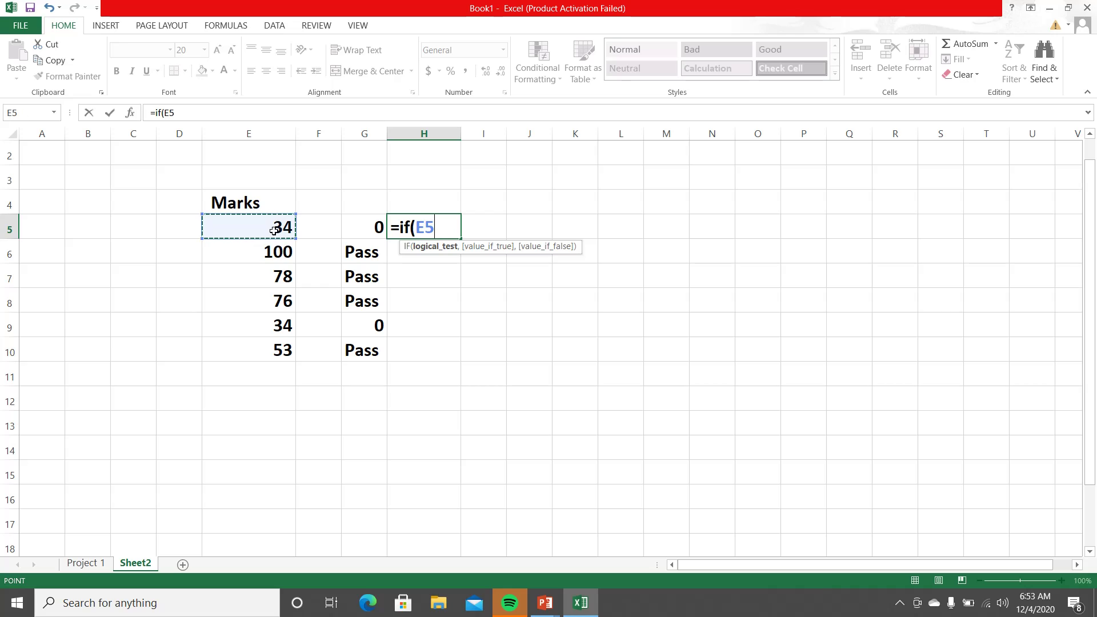
pyautogui.write('>=')
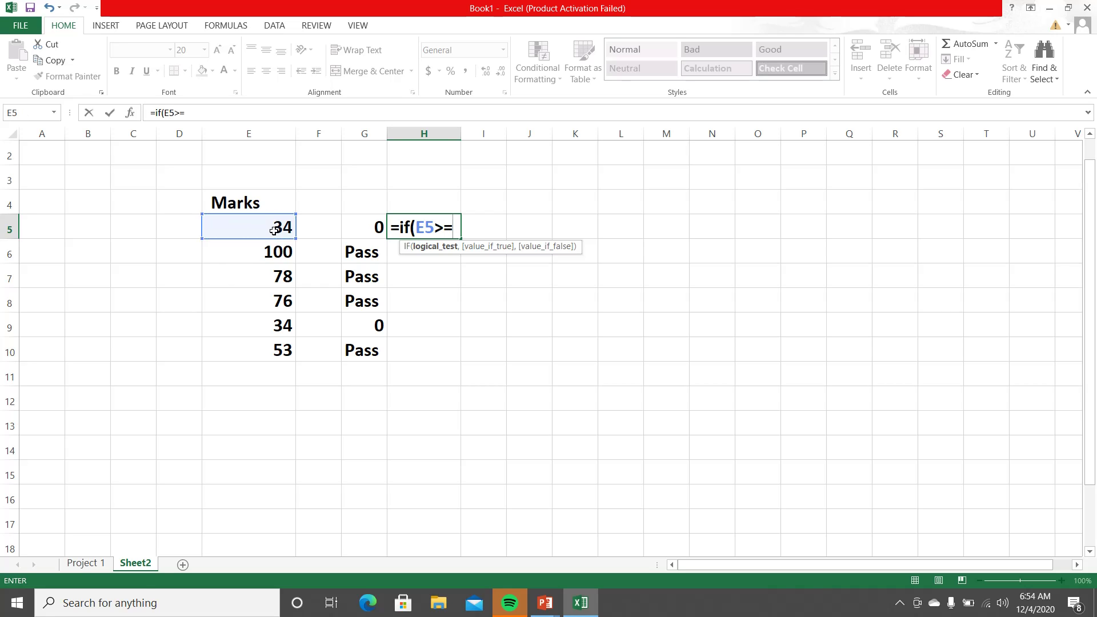
pyautogui.write('50,')
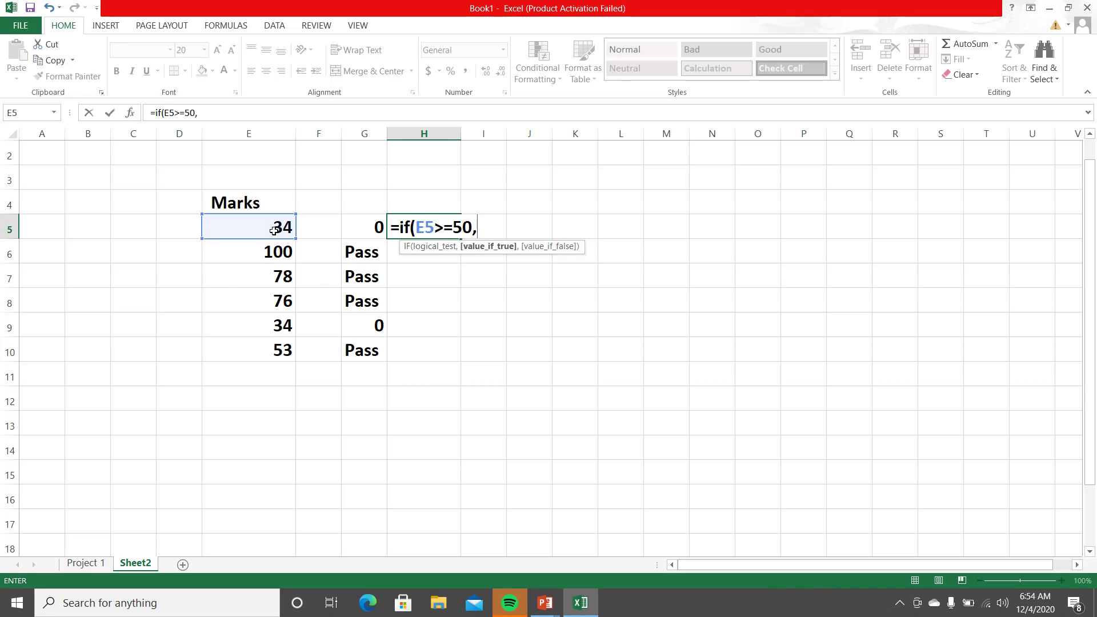
pyautogui.write('"Pass",""')
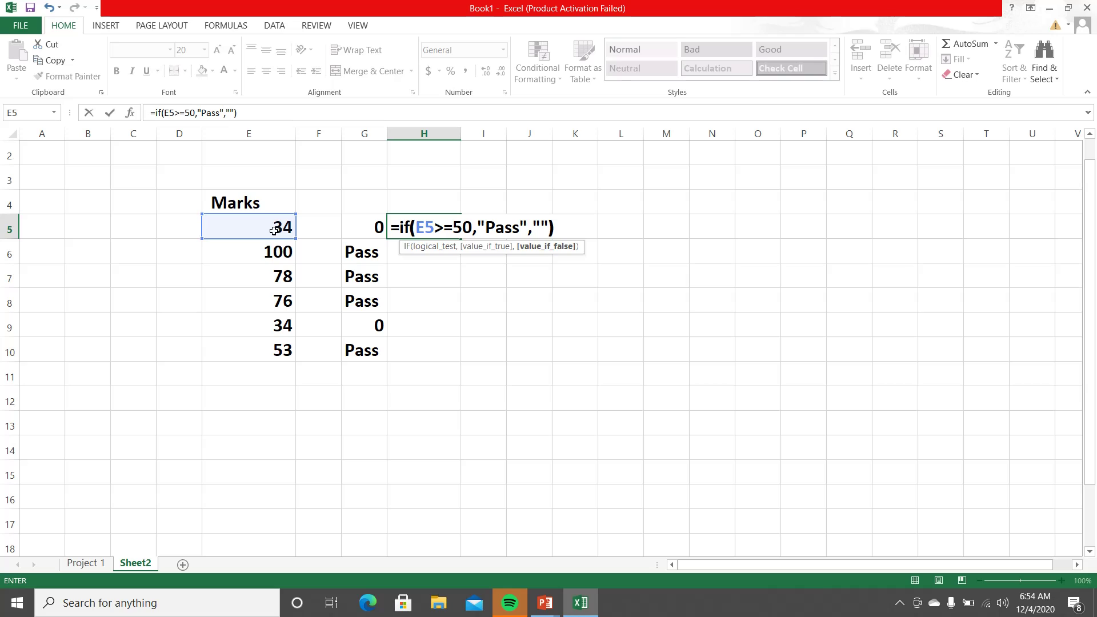
pyautogui.write(')')
pyautogui.press('Return')
pyautogui.click(436, 226)
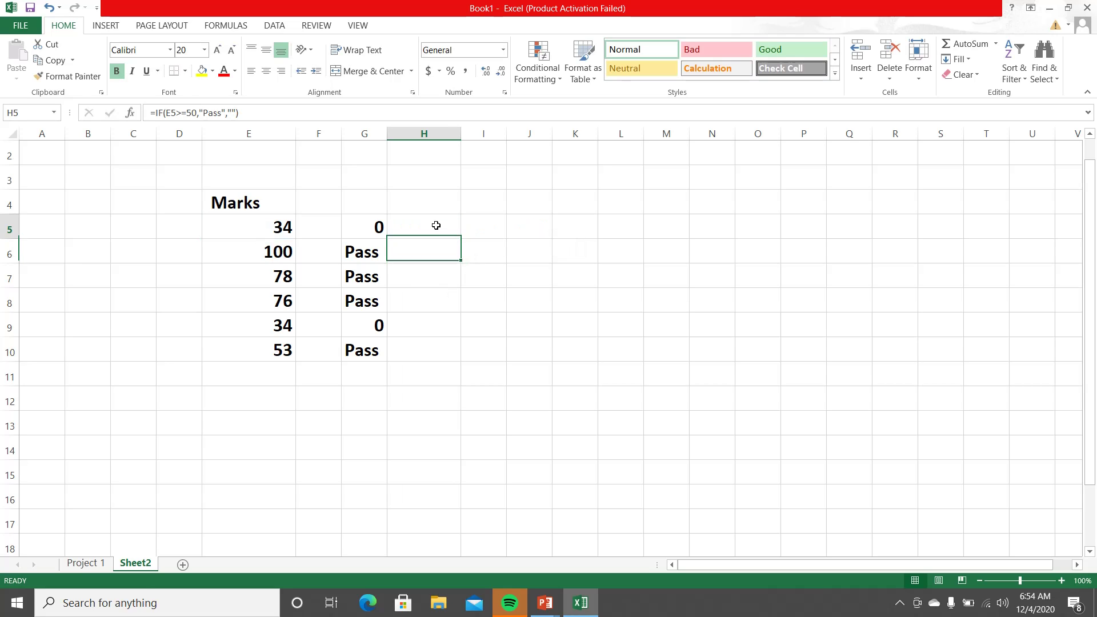
# - Fill the H5 formula down through H10 and review its arguments in H5
pyautogui.moveTo(459, 239); pyautogui.dragTo(442, 358)
pyautogui.doubleClick(427, 236)
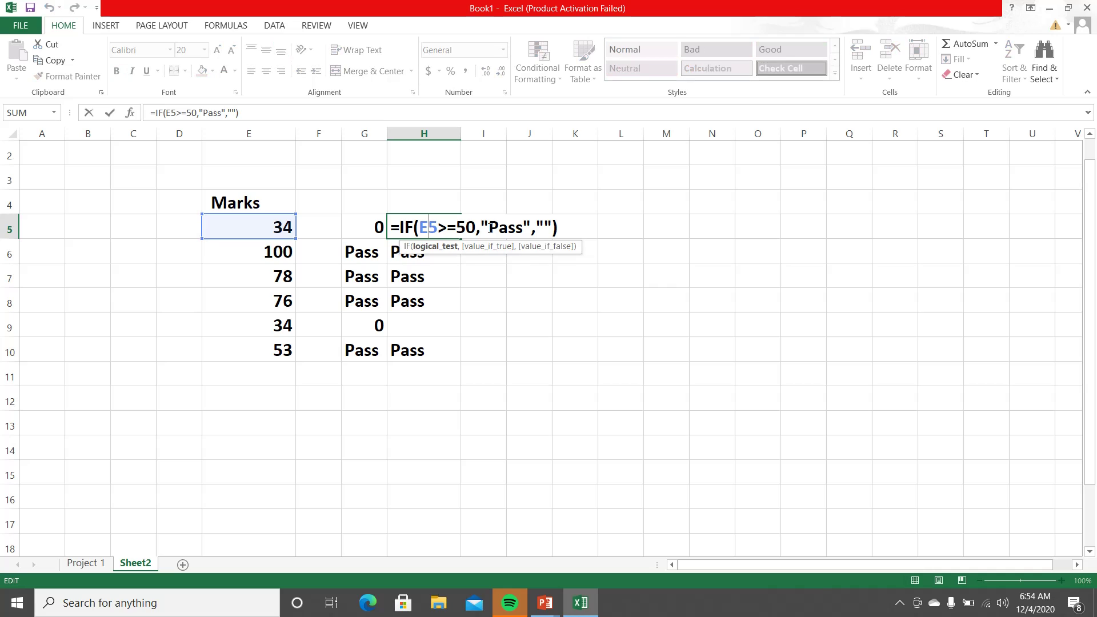
pyautogui.press('Return')
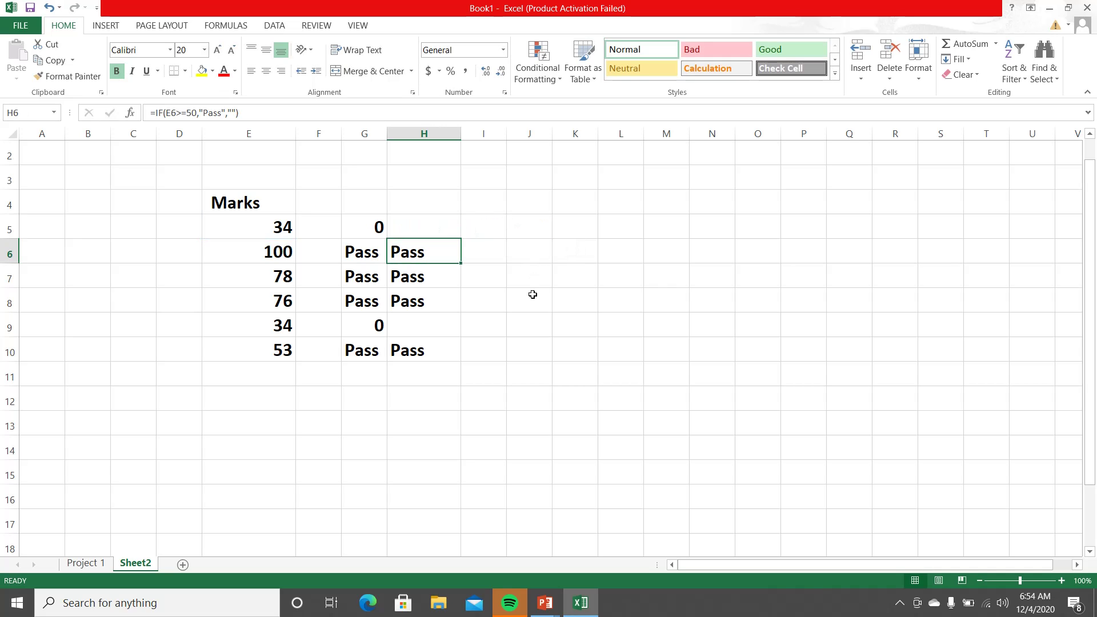
# - Enter the formula =IF(E5>=50,"Pass") in cell I5, leaving out the value_if_false argument and its comma
pyautogui.click(488, 227)
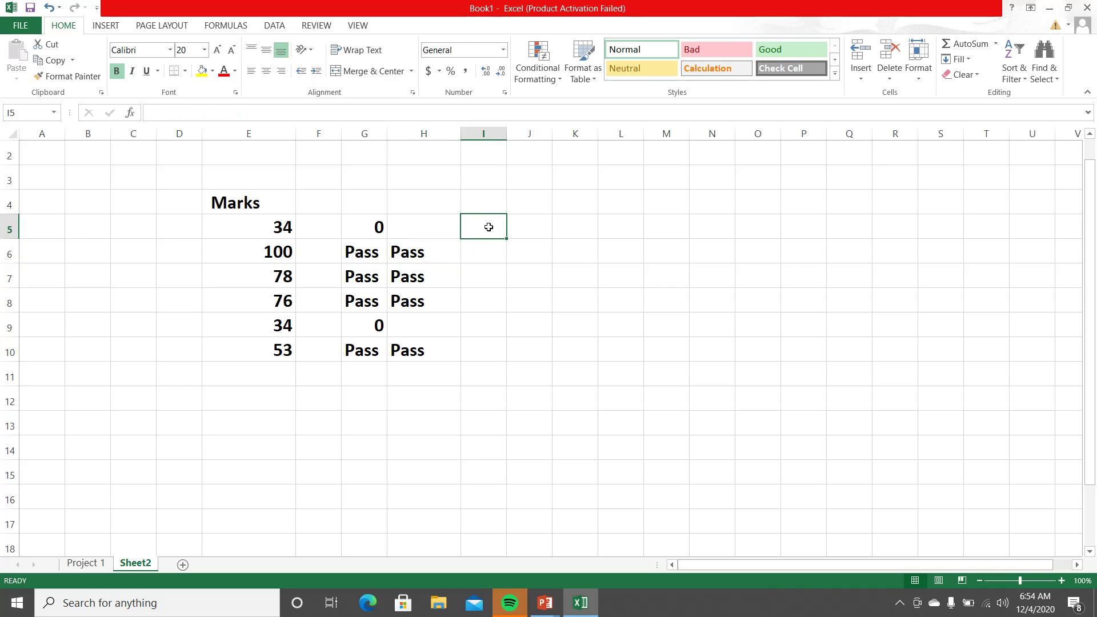
pyautogui.write('=IF')
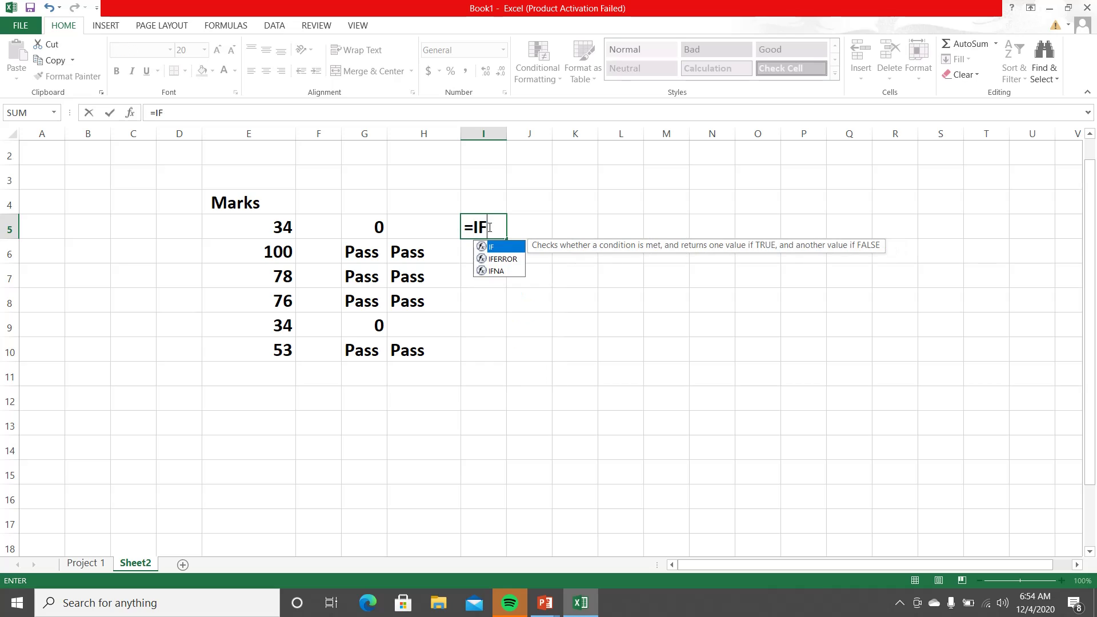
pyautogui.write('(')
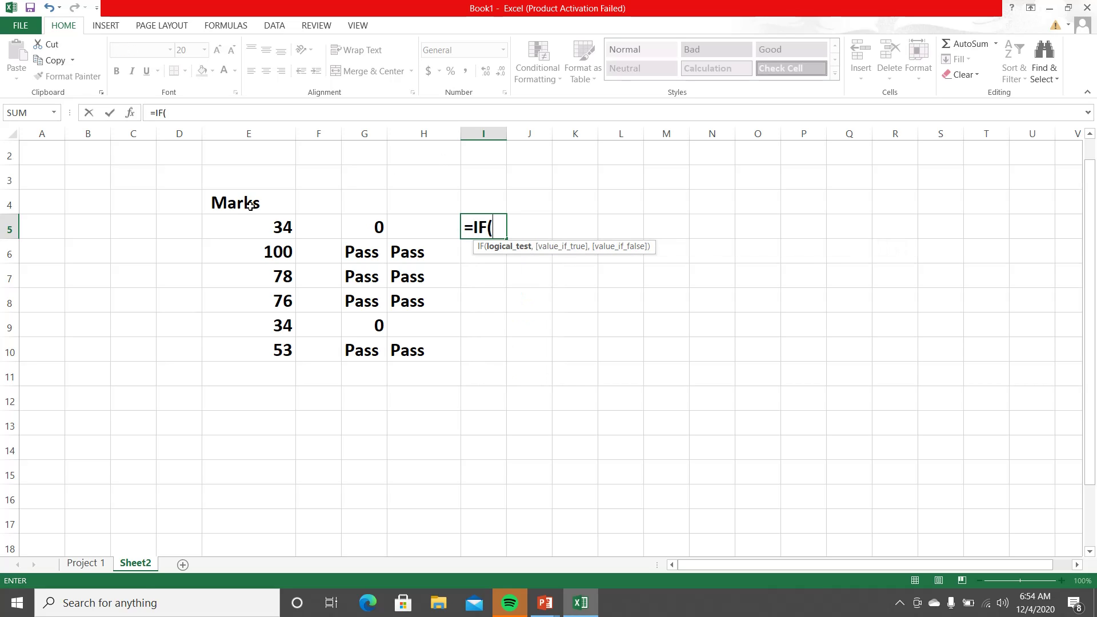
pyautogui.click(242, 231)
pyautogui.write('>=50')
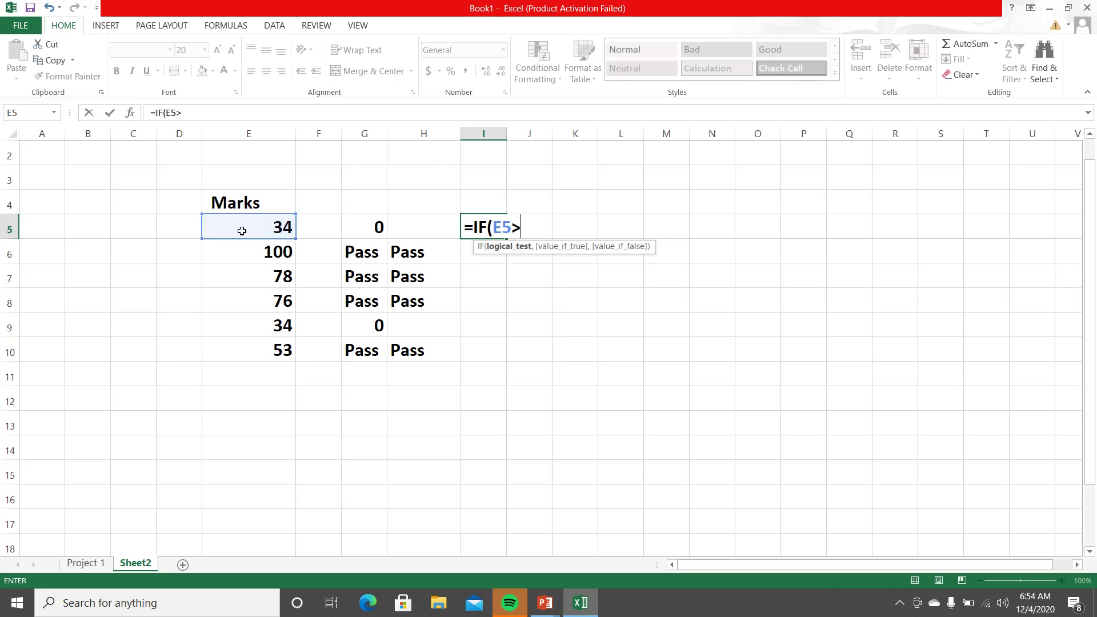
pyautogui.write(',')
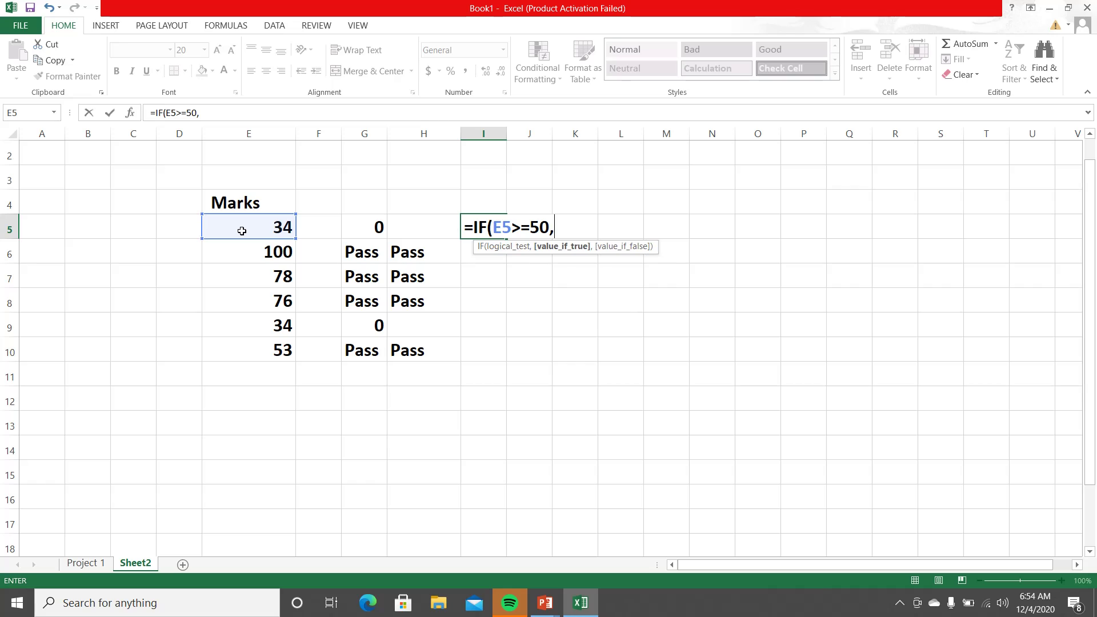
pyautogui.write('"Pass")')
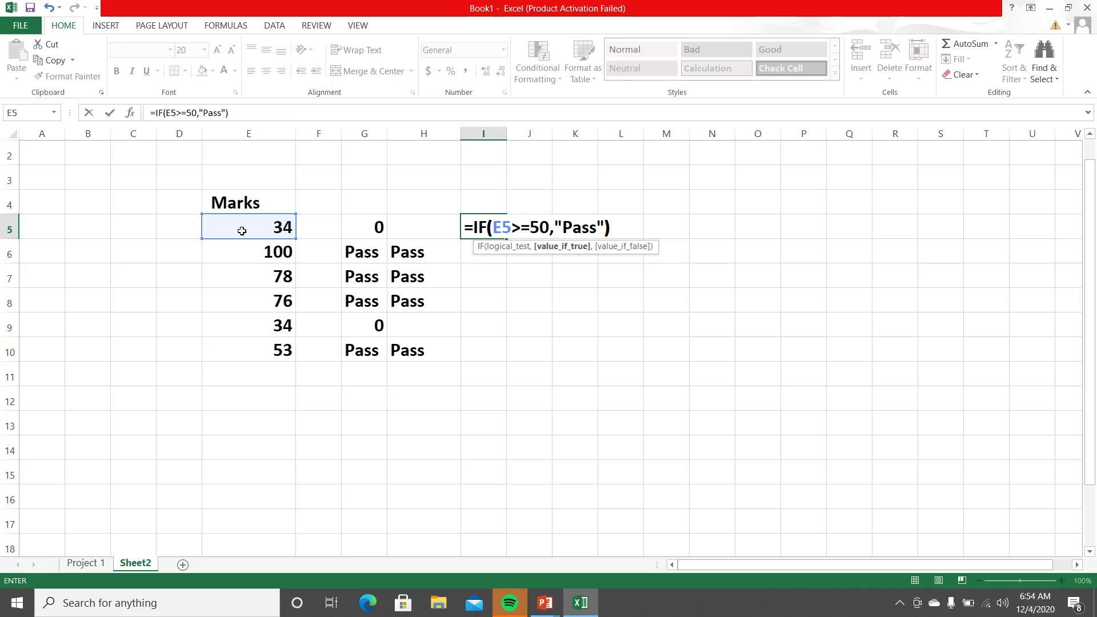
pyautogui.press('Return')
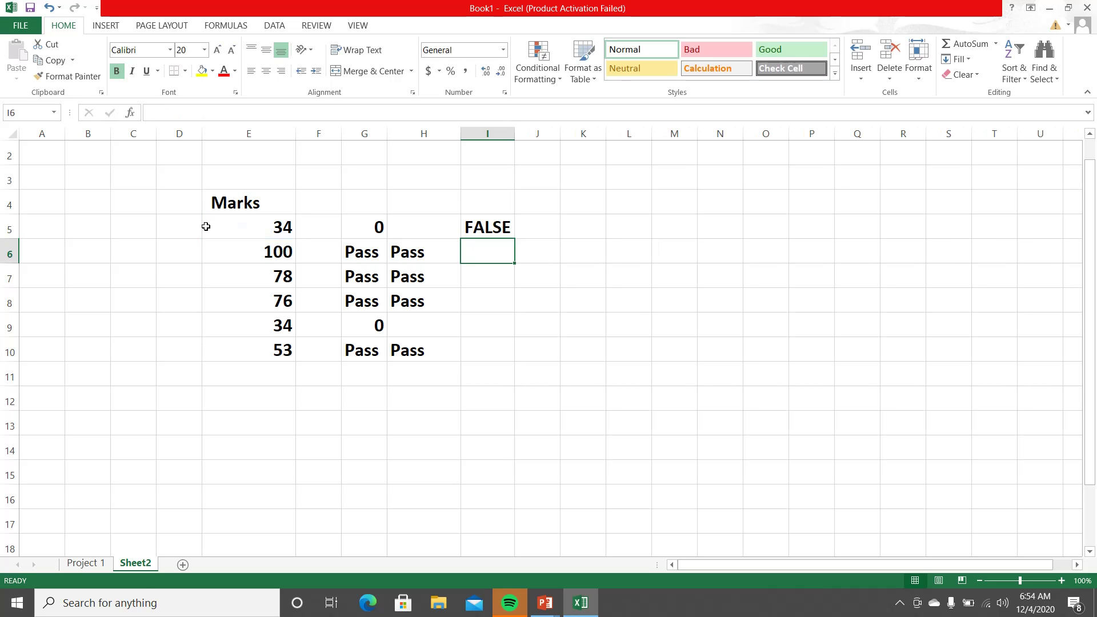
# - Fill the I5 formula down through I10 and widen column I slightly
pyautogui.click(483, 233)
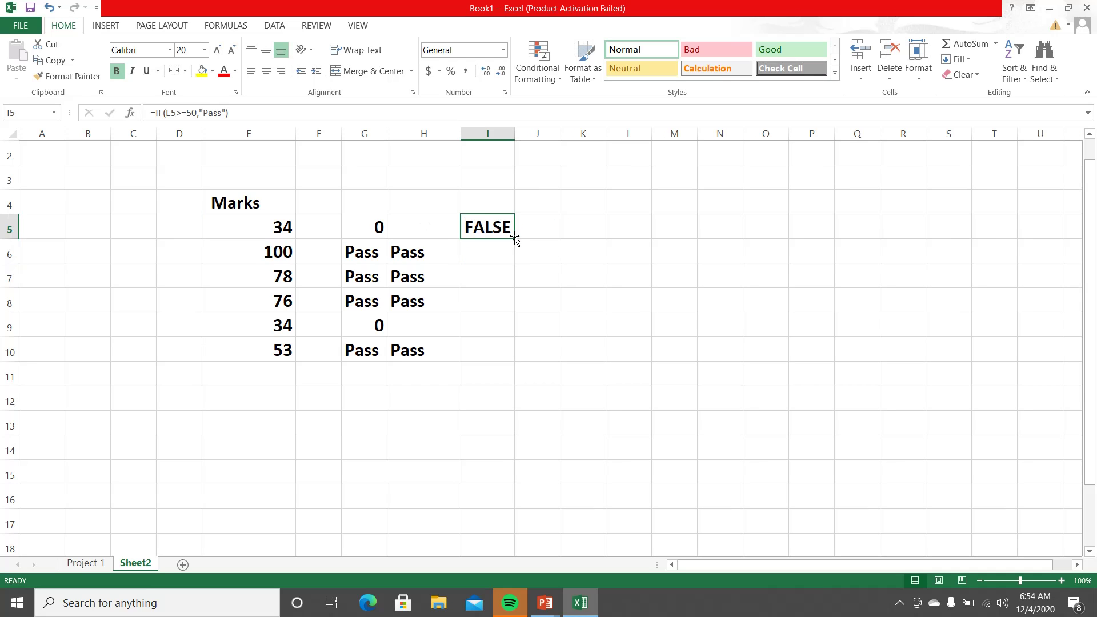
pyautogui.moveTo(514, 239); pyautogui.dragTo(489, 360)
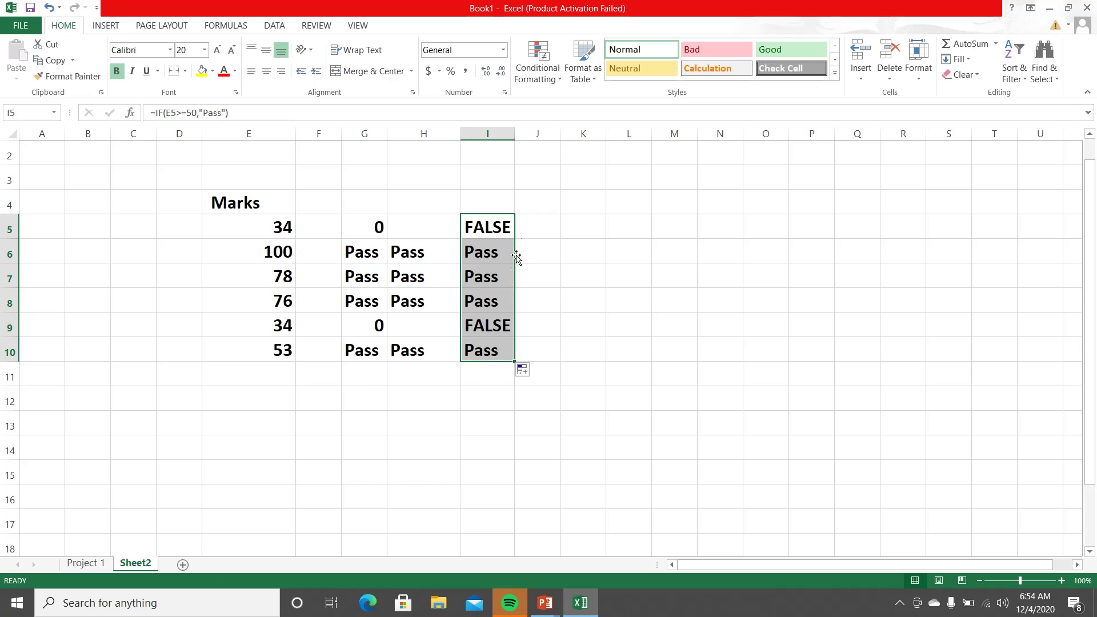
pyautogui.moveTo(514, 137); pyautogui.dragTo(528, 137)
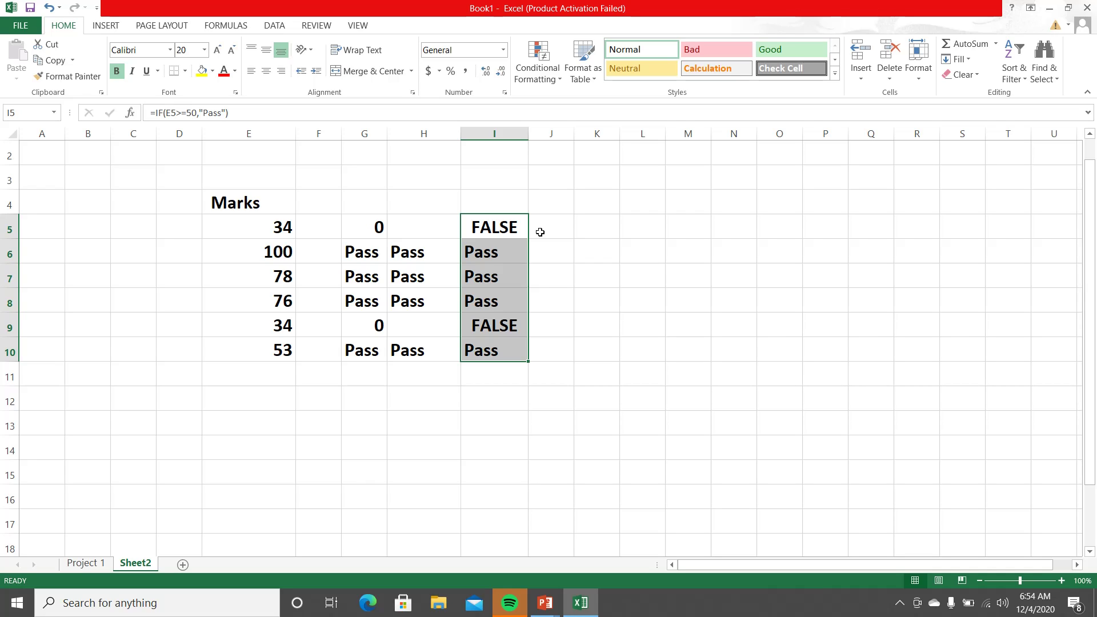
# - Switch to the running PowerPoint slide show with the IF function examples
pyautogui.click(545, 603)
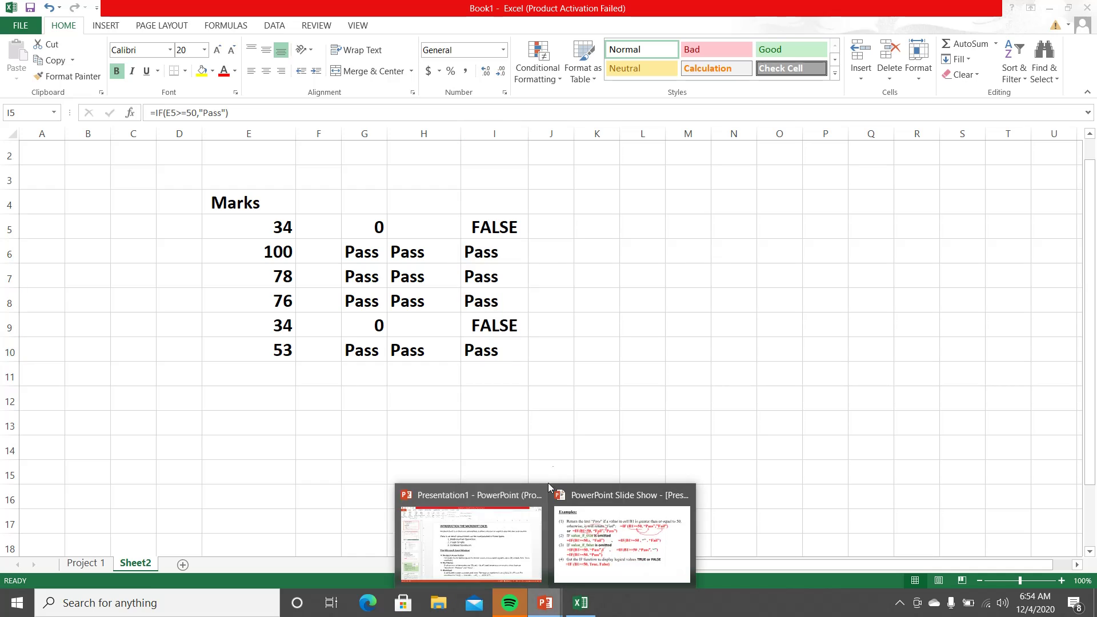
pyautogui.click(596, 535)
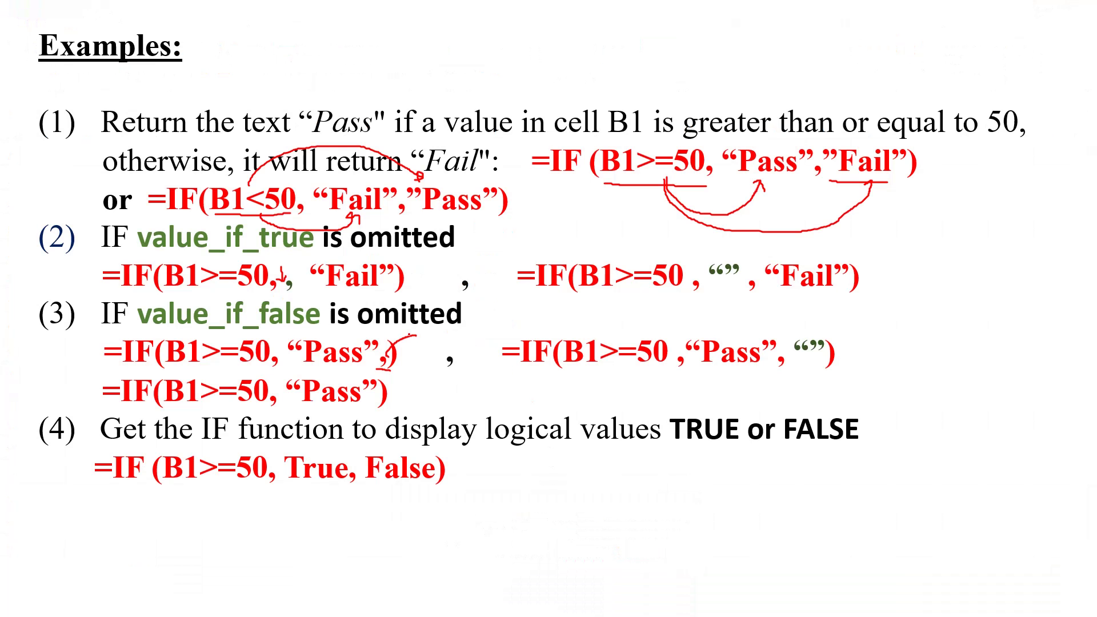
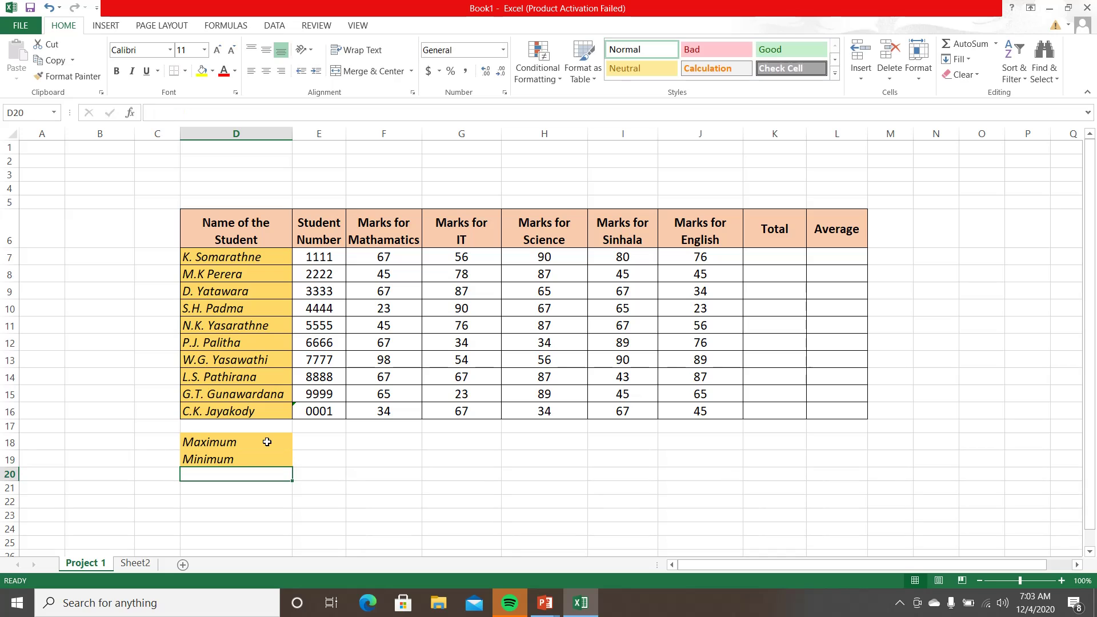
# - Enter the label Count in cell D20, below Minimum on the Project 1 sheet
pyautogui.write('Cou')
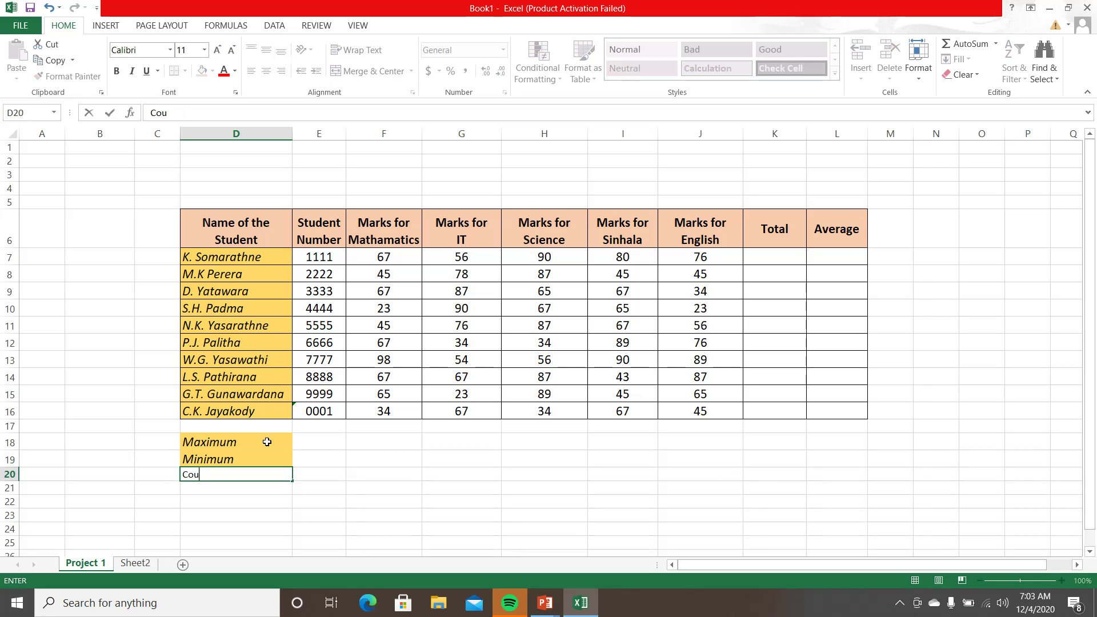
pyautogui.write('nt')
pyautogui.press('Return')
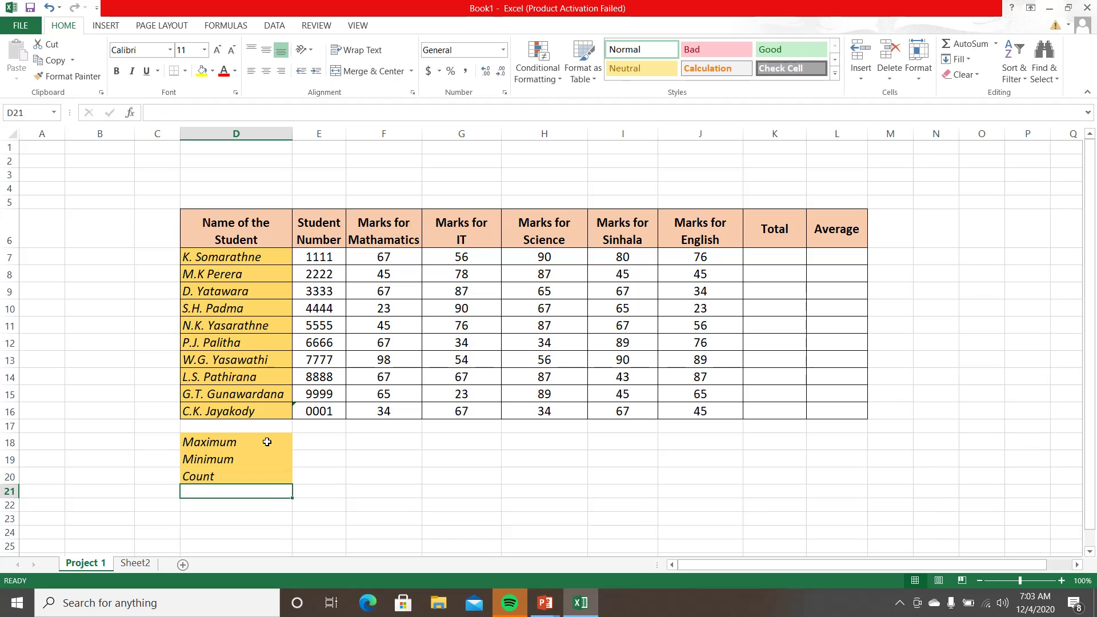
# - Enter =SUM(F7:J7) in cell K7 of the Total column and fill it down through K16
pyautogui.click(781, 257)
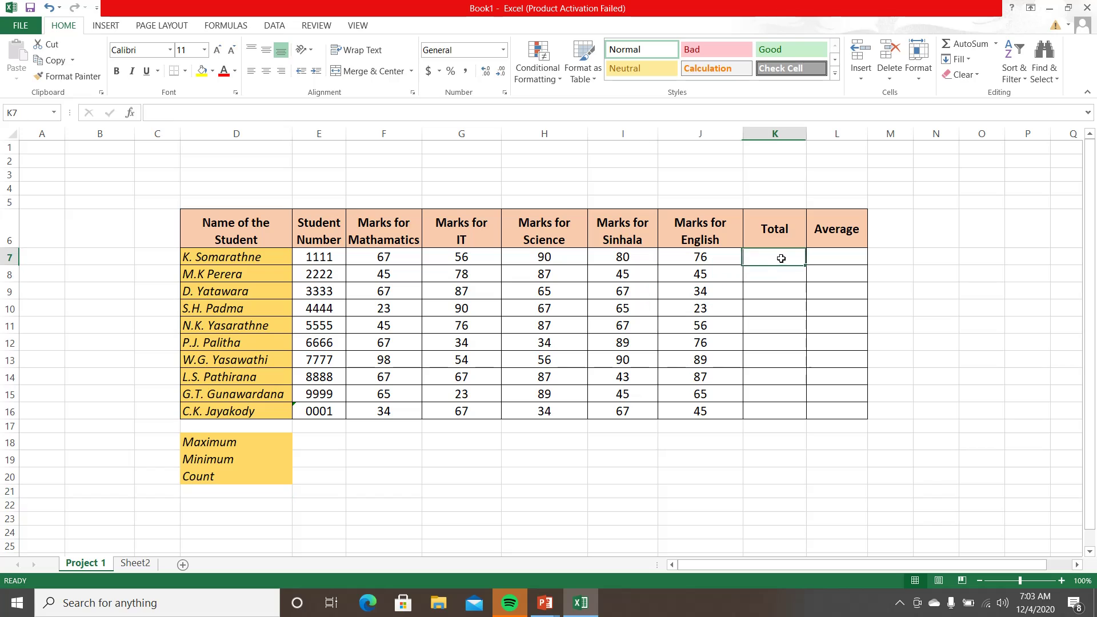
pyautogui.write('=')
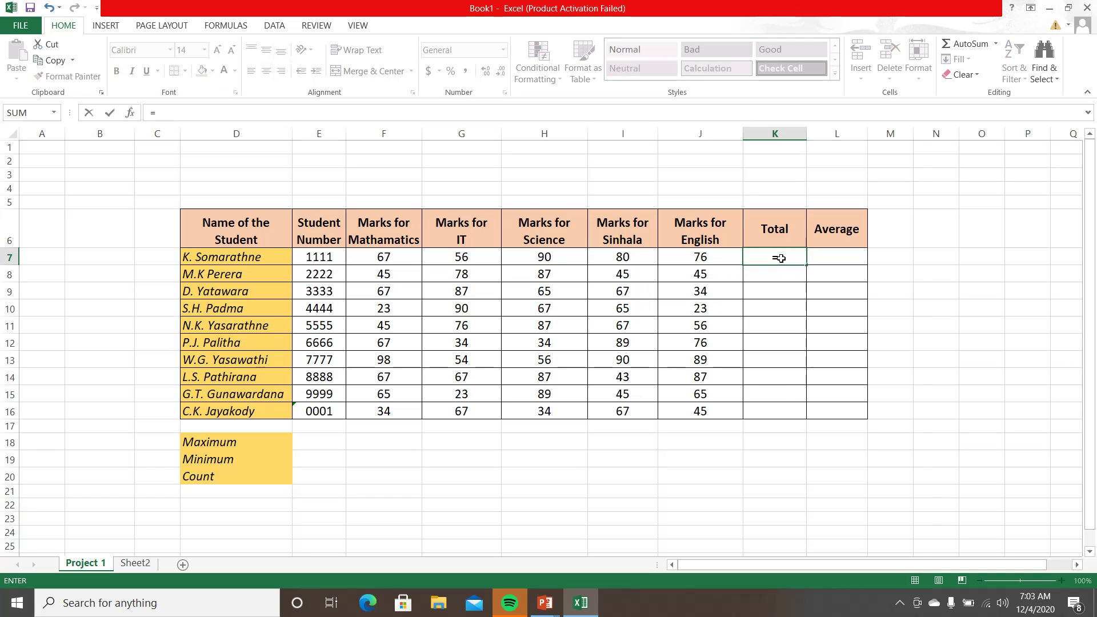
pyautogui.write('sum')
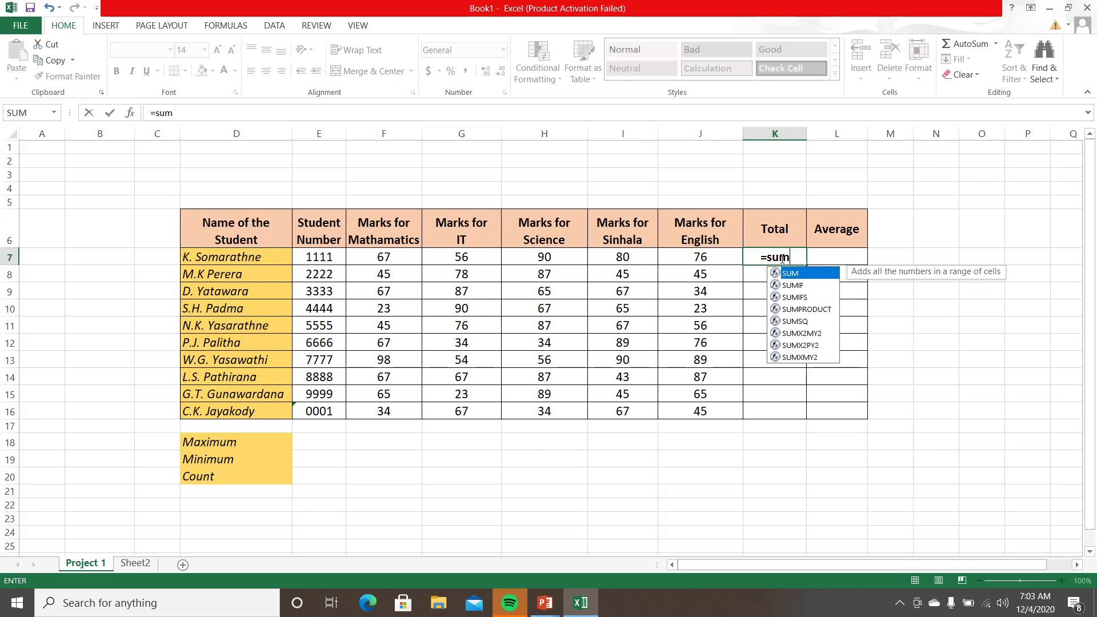
pyautogui.write('(')
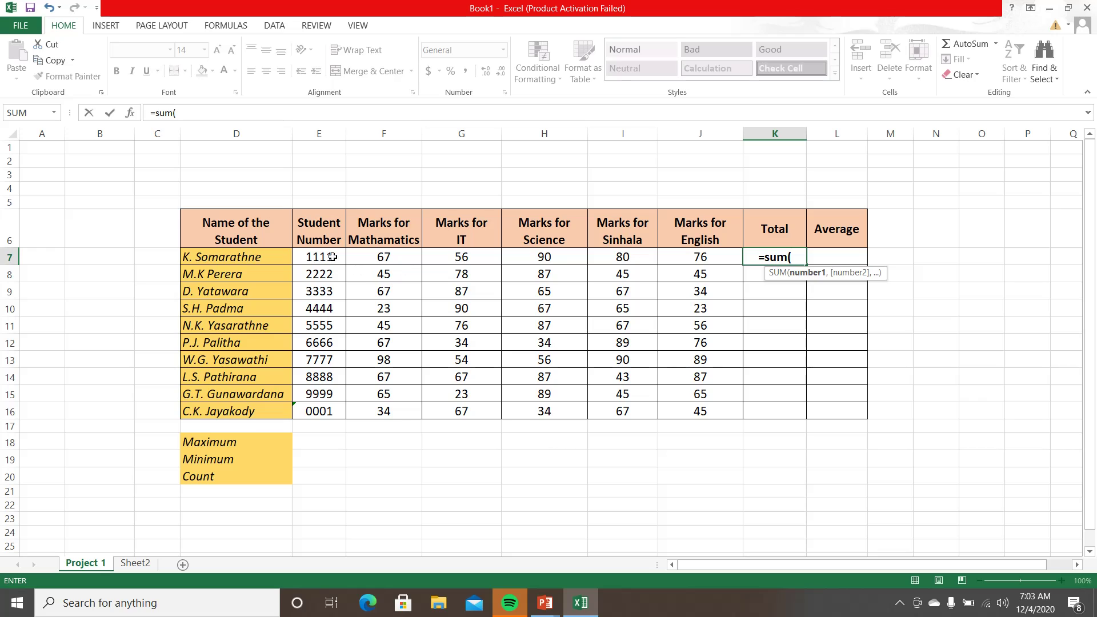
pyautogui.moveTo(360, 257); pyautogui.dragTo(666, 257)
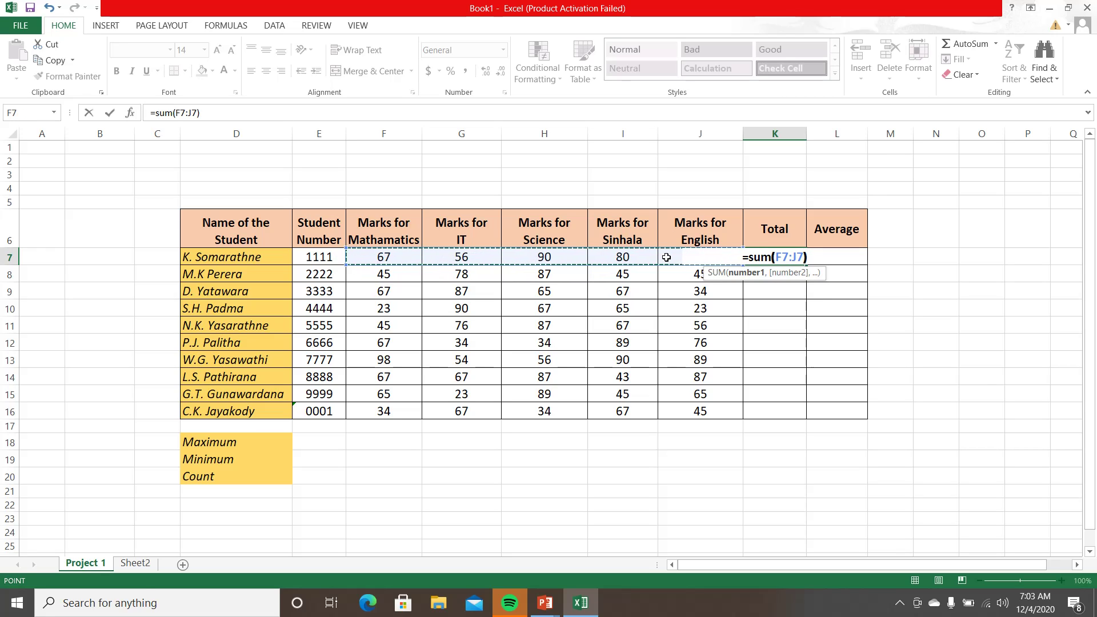
pyautogui.press('Return')
pyautogui.click(786, 256)
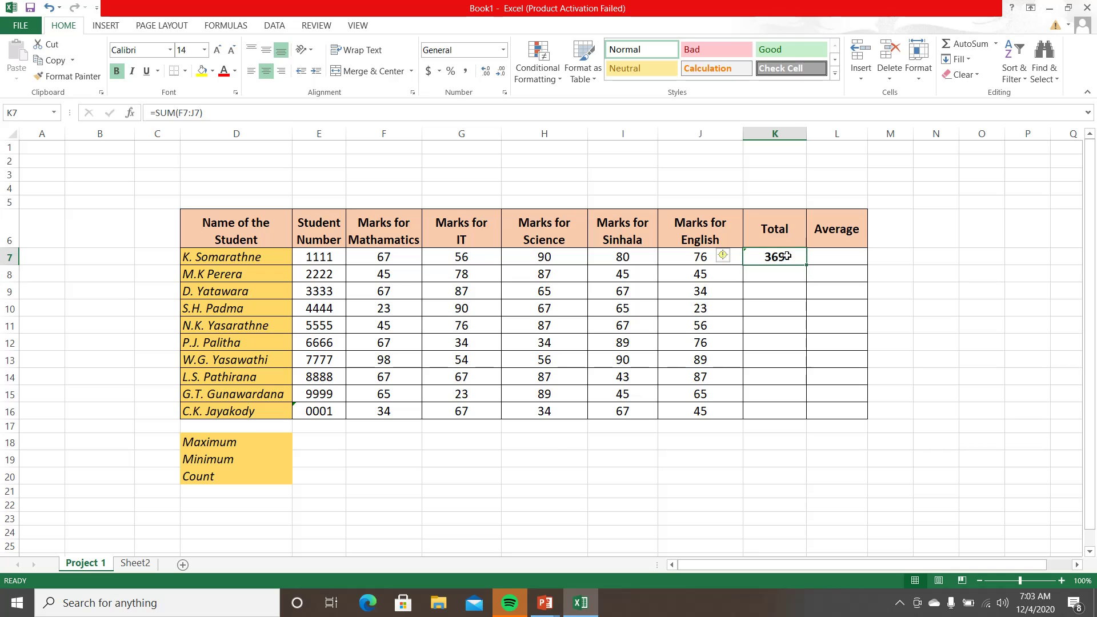
pyautogui.moveTo(803, 265); pyautogui.dragTo(788, 412)
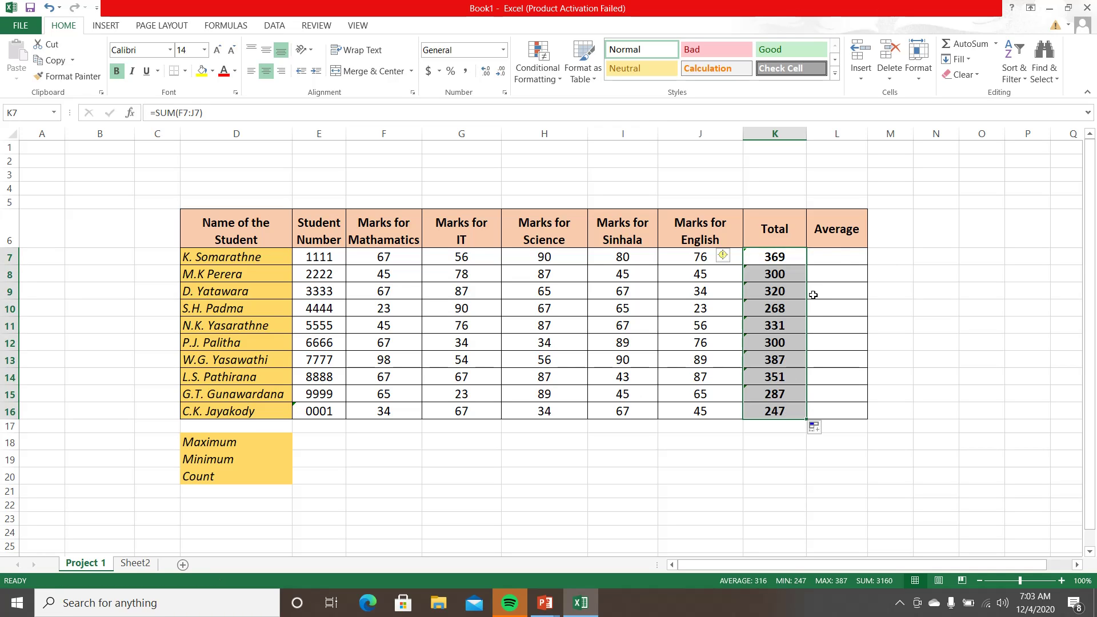
# - Enter =AVERAGE(F7:J7) in cell L7 of the Average column and fill it down through L16
pyautogui.click(839, 257)
pyautogui.write('=')
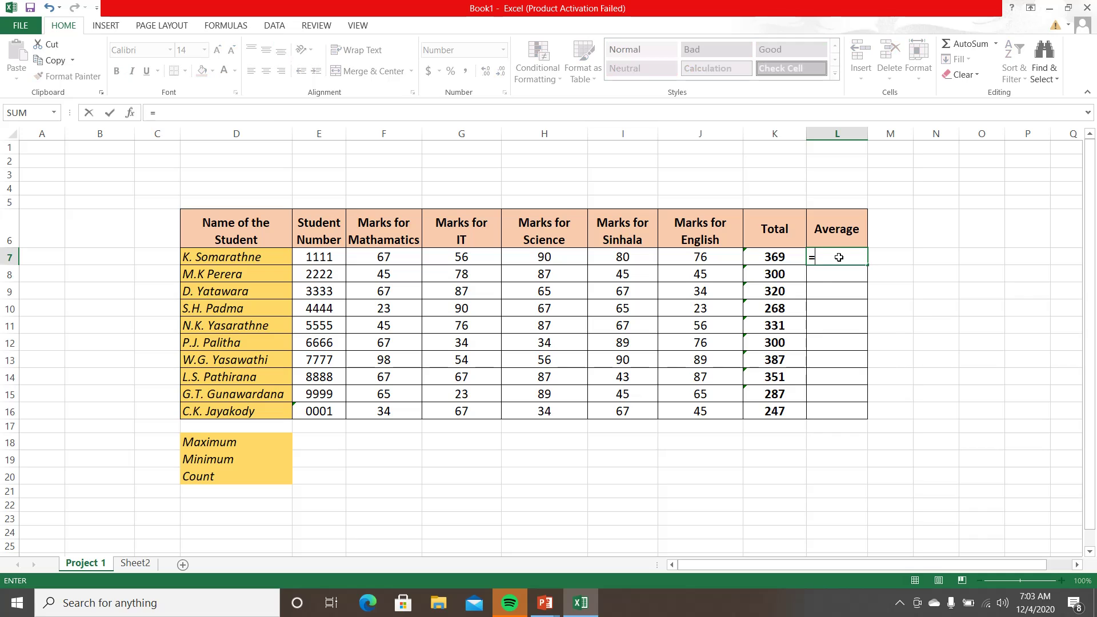
pyautogui.write('aver')
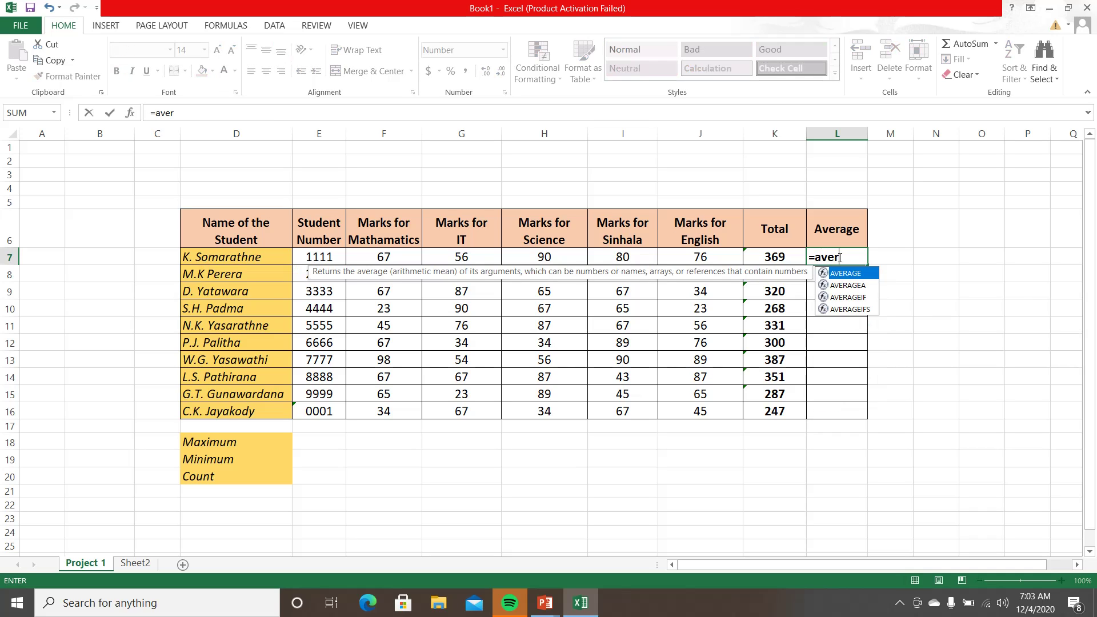
pyautogui.write('age(')
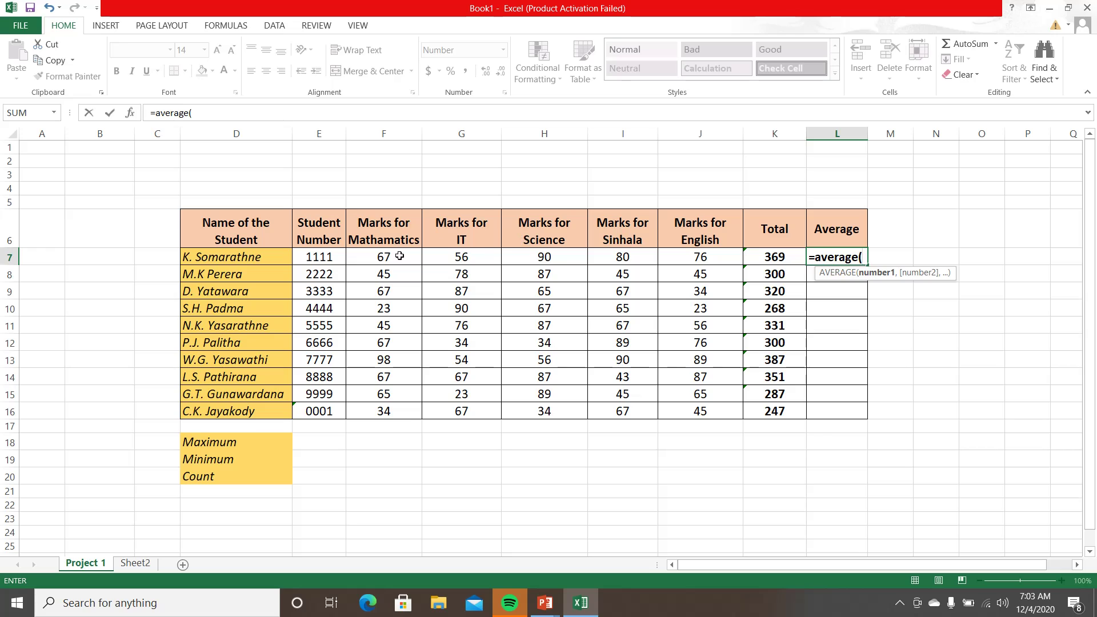
pyautogui.moveTo(400, 256); pyautogui.dragTo(666, 258)
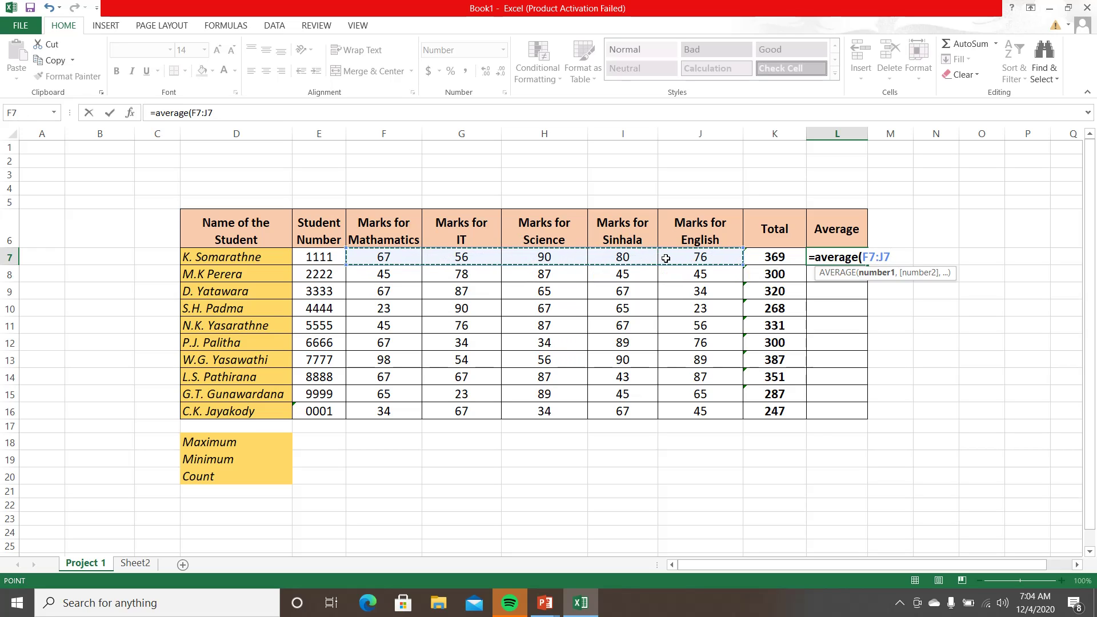
pyautogui.write(')')
pyautogui.press('Return')
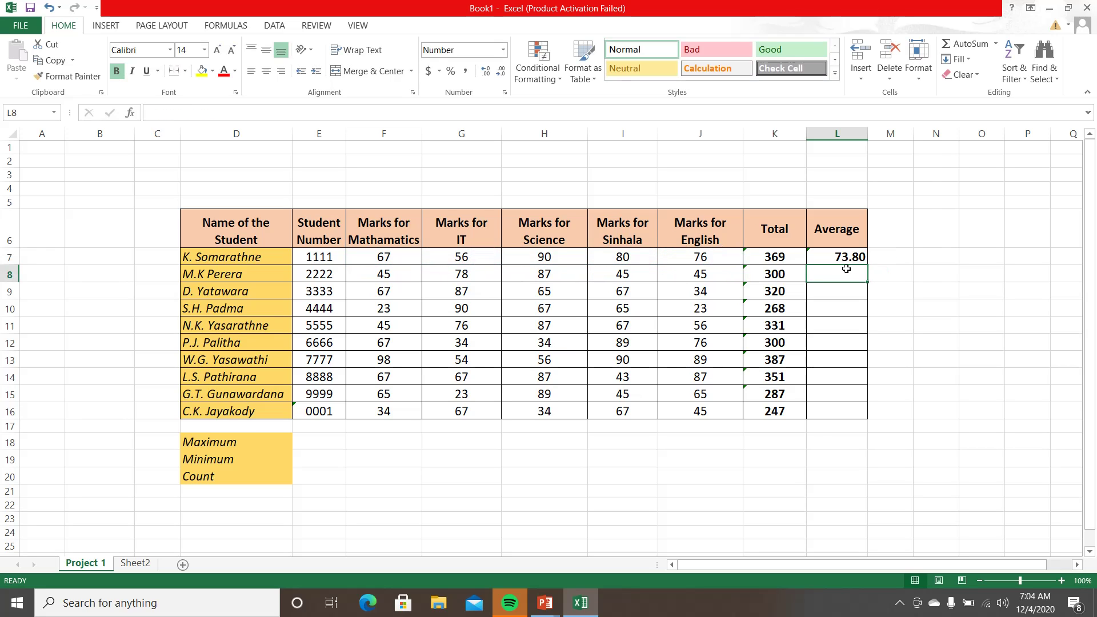
pyautogui.click(845, 255)
pyautogui.moveTo(866, 264); pyautogui.dragTo(863, 416)
pyautogui.click(828, 454)
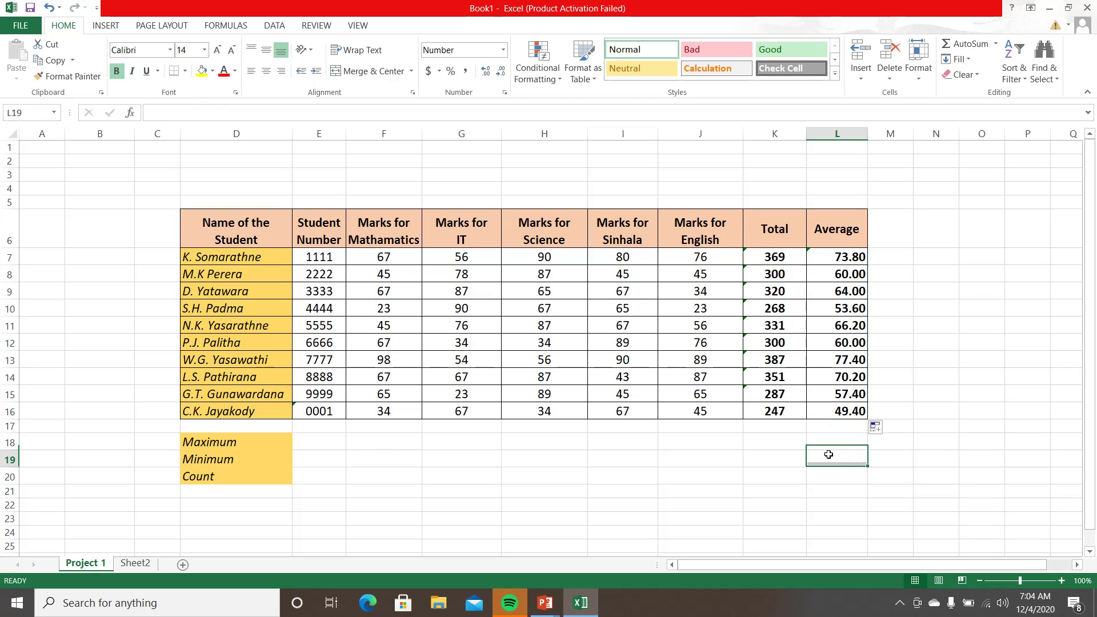
# - Enter =MAX(F7:F16) in cell F18 of the Maximum row and fill it across through L18
pyautogui.click(368, 447)
pyautogui.write('=ma')
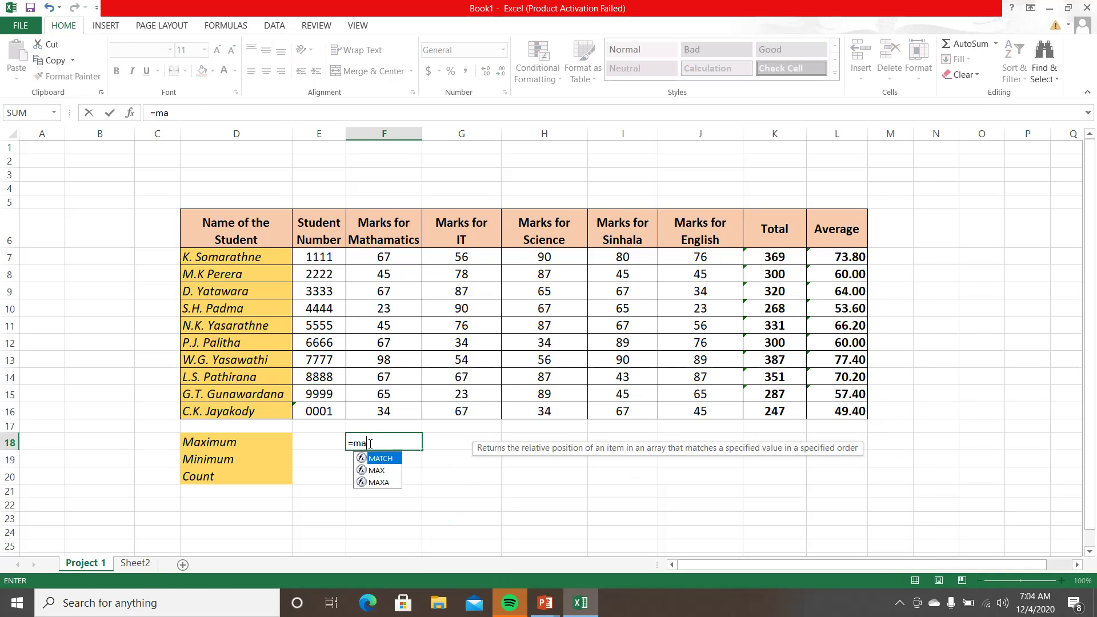
pyautogui.write('c(')
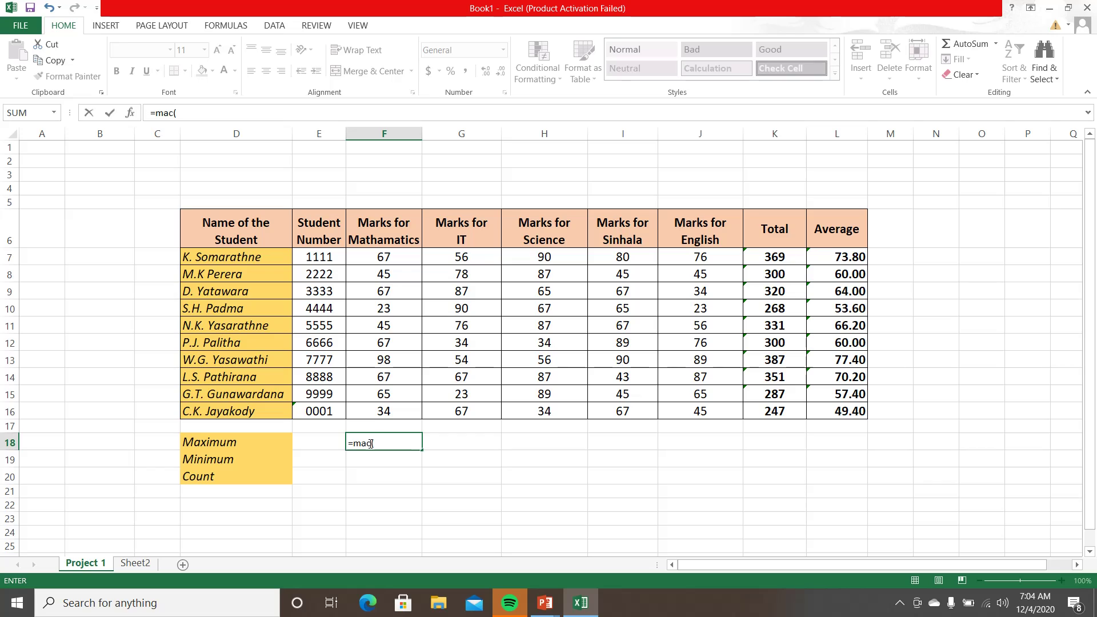
pyautogui.press('BackSpace')
pyautogui.press('BackSpace')
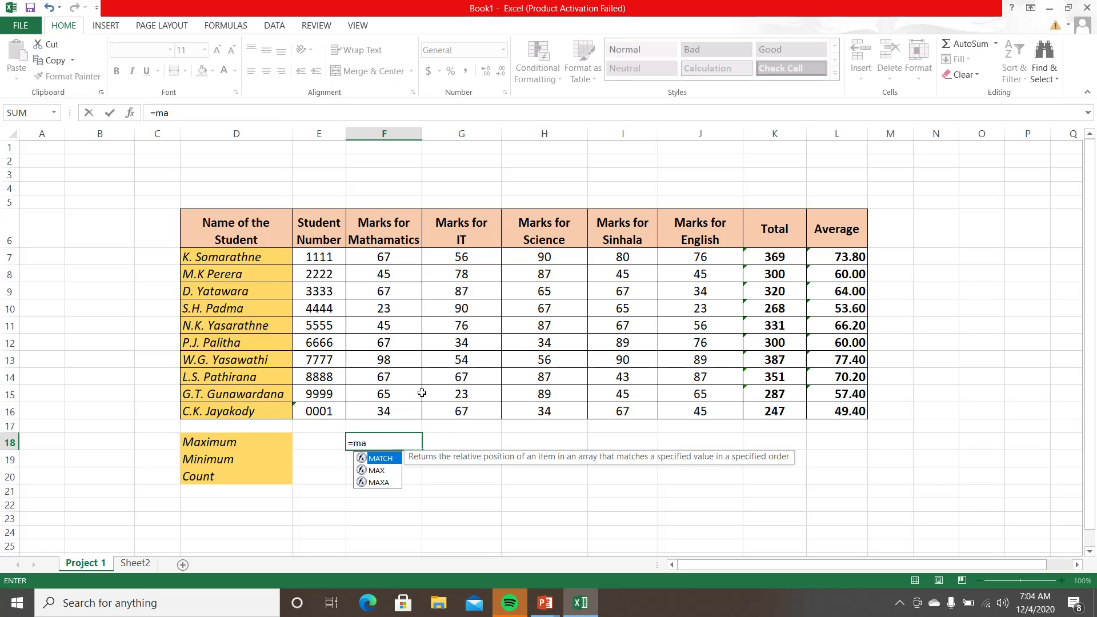
pyautogui.write('x(')
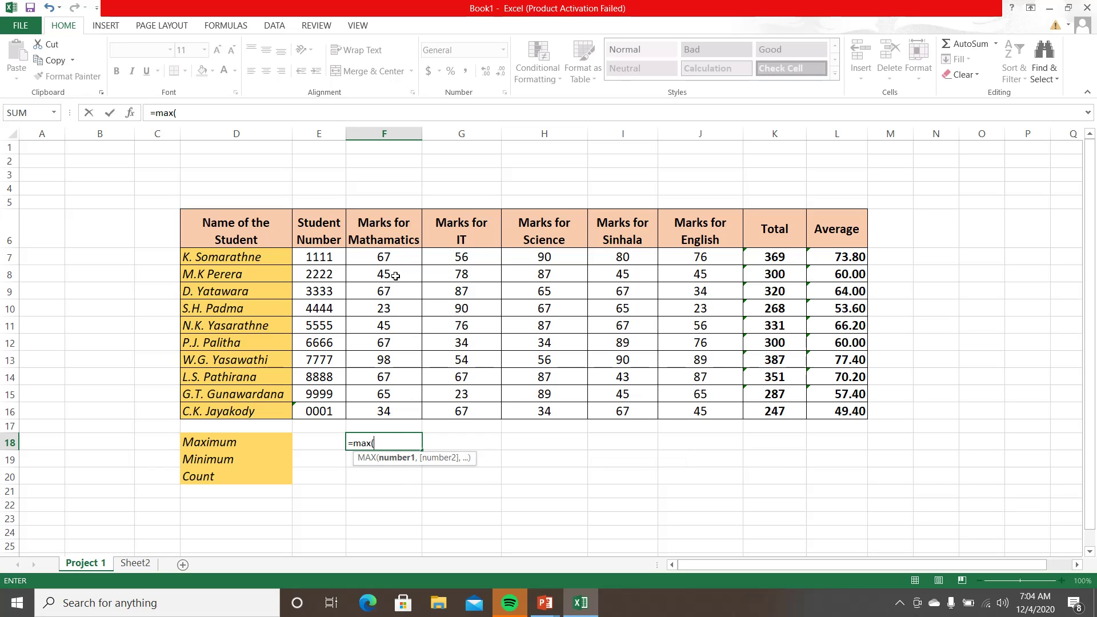
pyautogui.moveTo(394, 258); pyautogui.dragTo(388, 412)
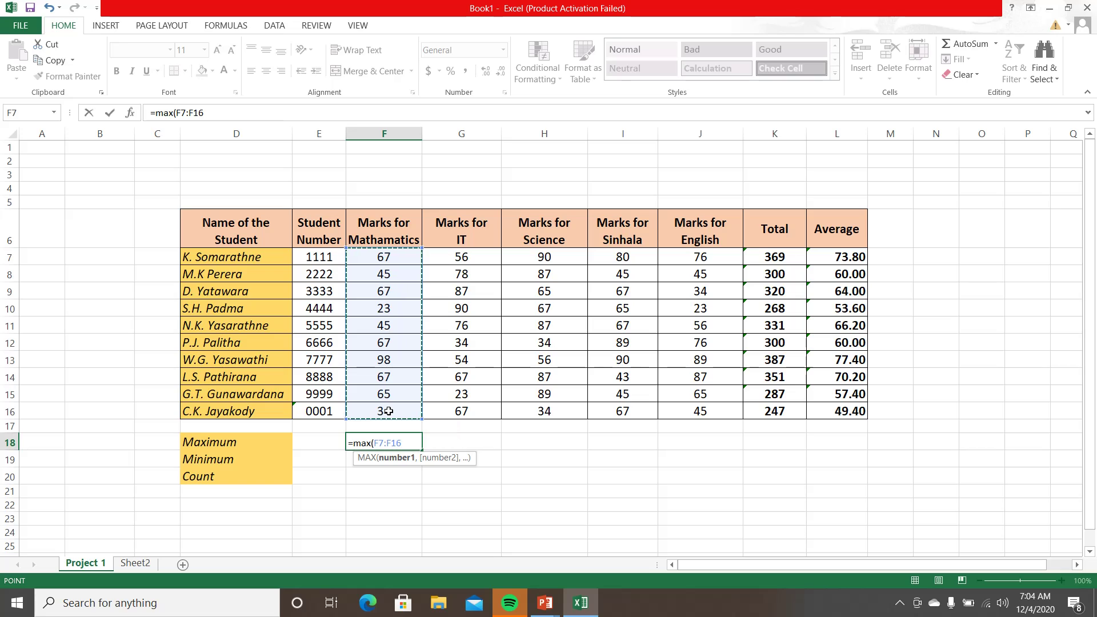
pyautogui.press('Return')
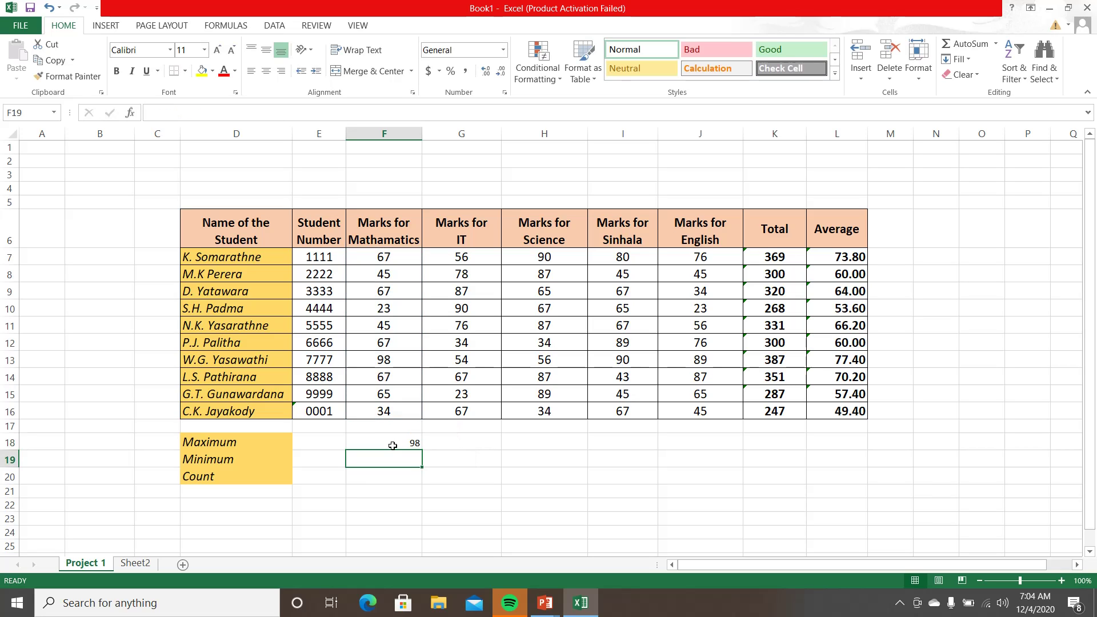
pyautogui.click(393, 446)
pyautogui.moveTo(421, 450); pyautogui.dragTo(857, 452)
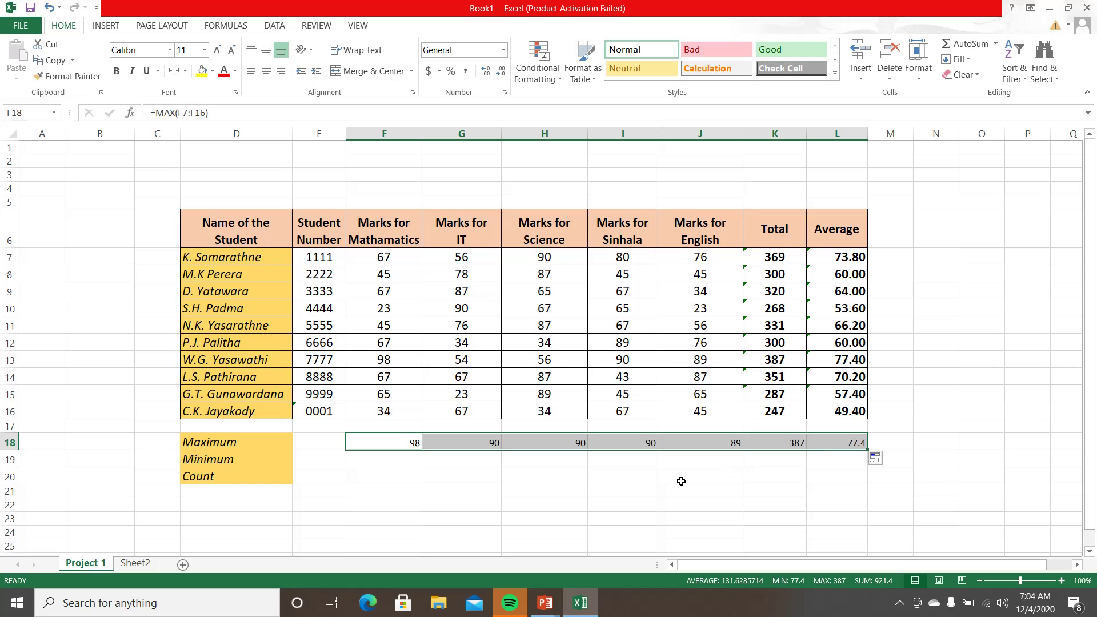
# - Enter =MIN(F7:F16) in cell F19 of the Minimum row and fill it across through L19
pyautogui.click(368, 454)
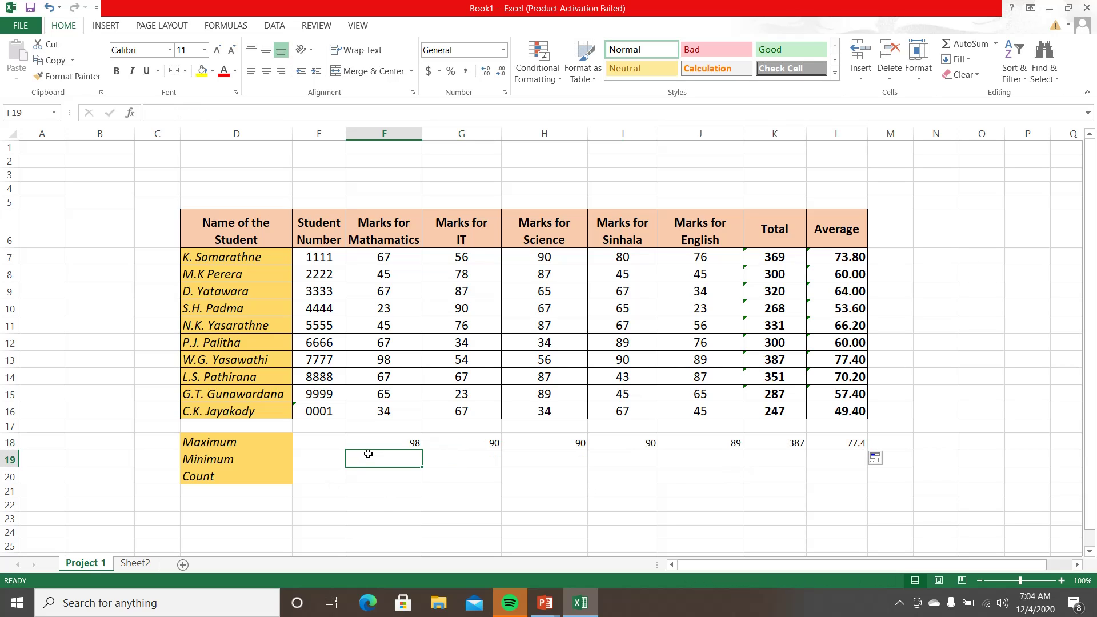
pyautogui.write('=mi')
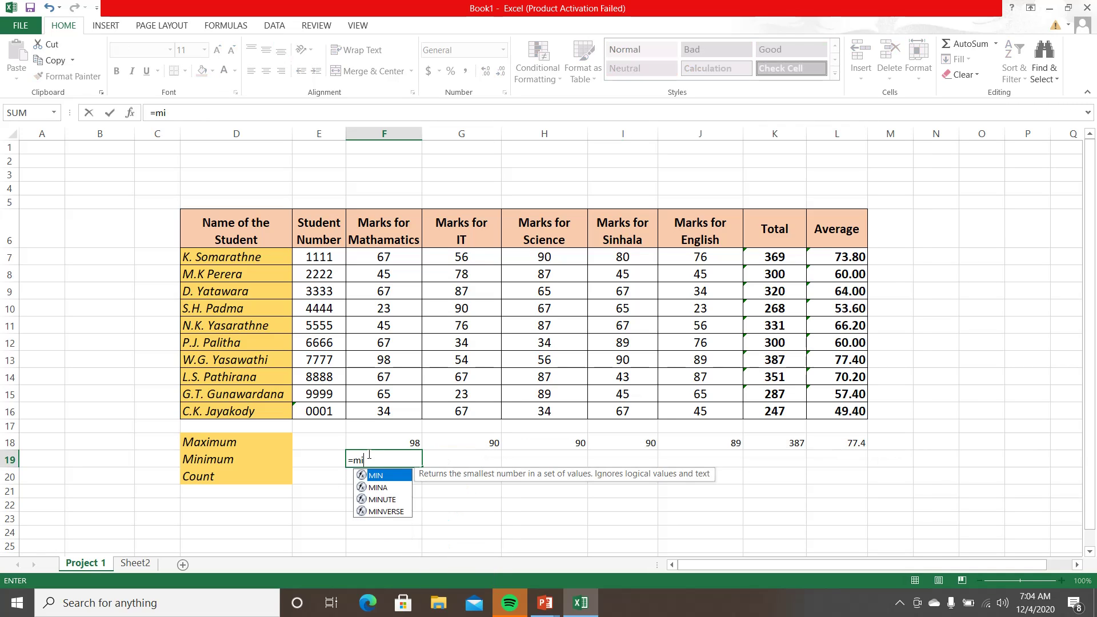
pyautogui.write('n(')
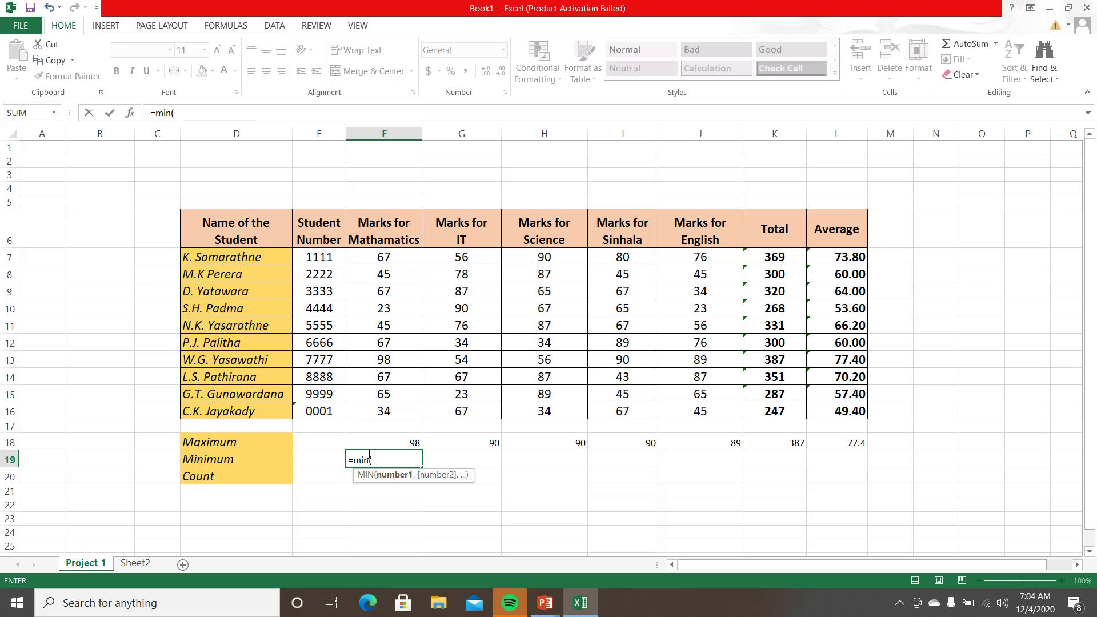
pyautogui.moveTo(387, 262); pyautogui.dragTo(405, 414)
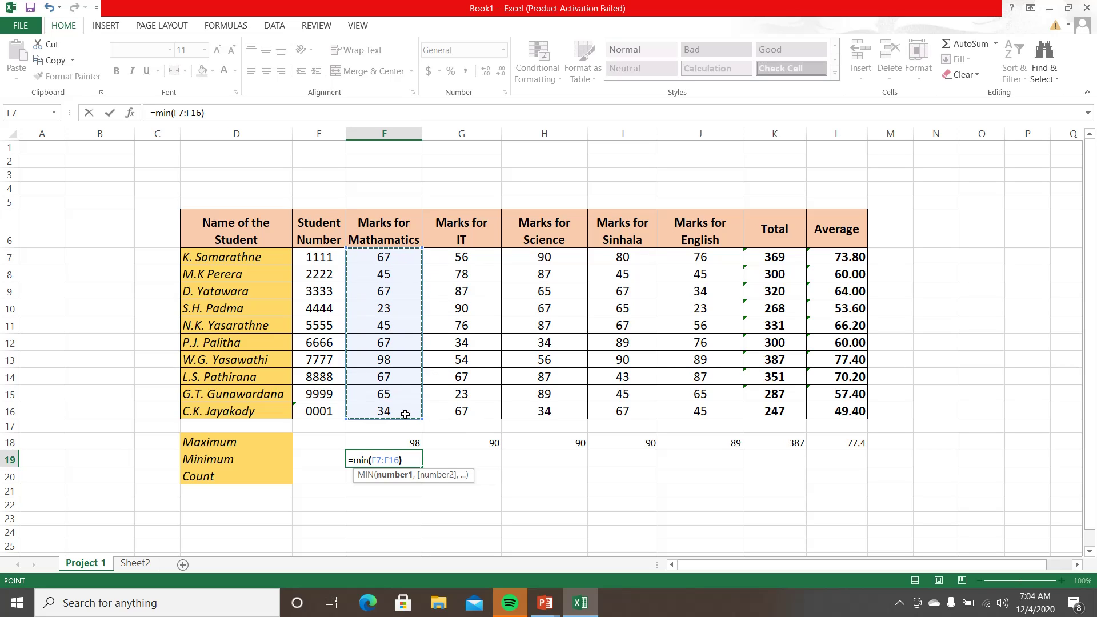
pyautogui.press('Return')
pyautogui.click(386, 460)
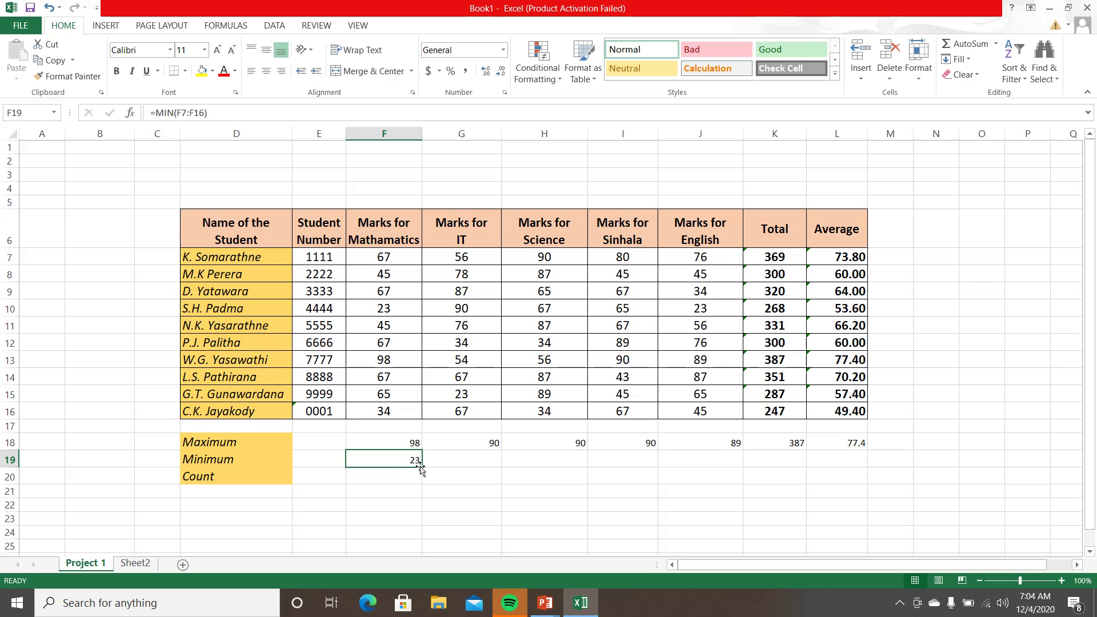
pyautogui.moveTo(421, 468); pyautogui.dragTo(857, 465)
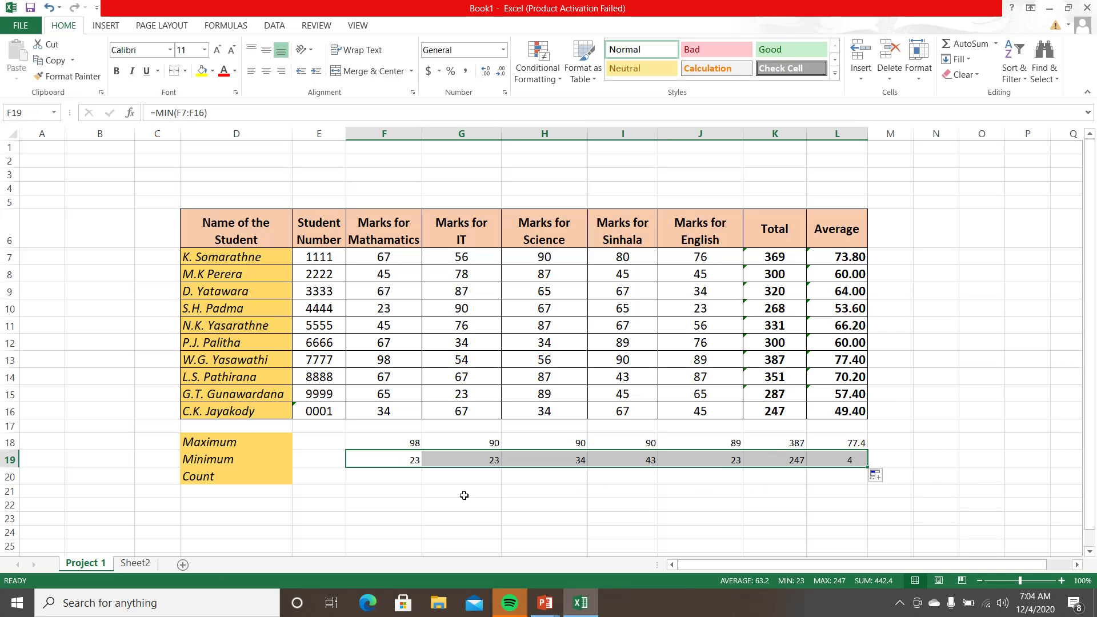
# - Enter =COUNT(F7:F16) in cell F20 of the Count row and fill it across through L20
pyautogui.click(397, 473)
pyautogui.write('=')
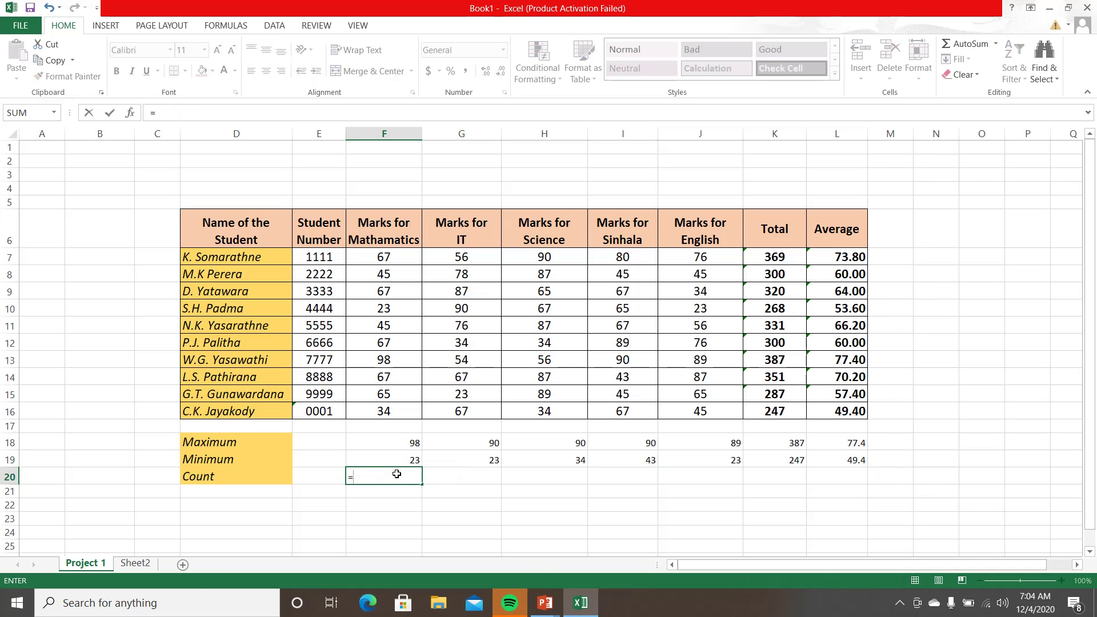
pyautogui.write('count(')
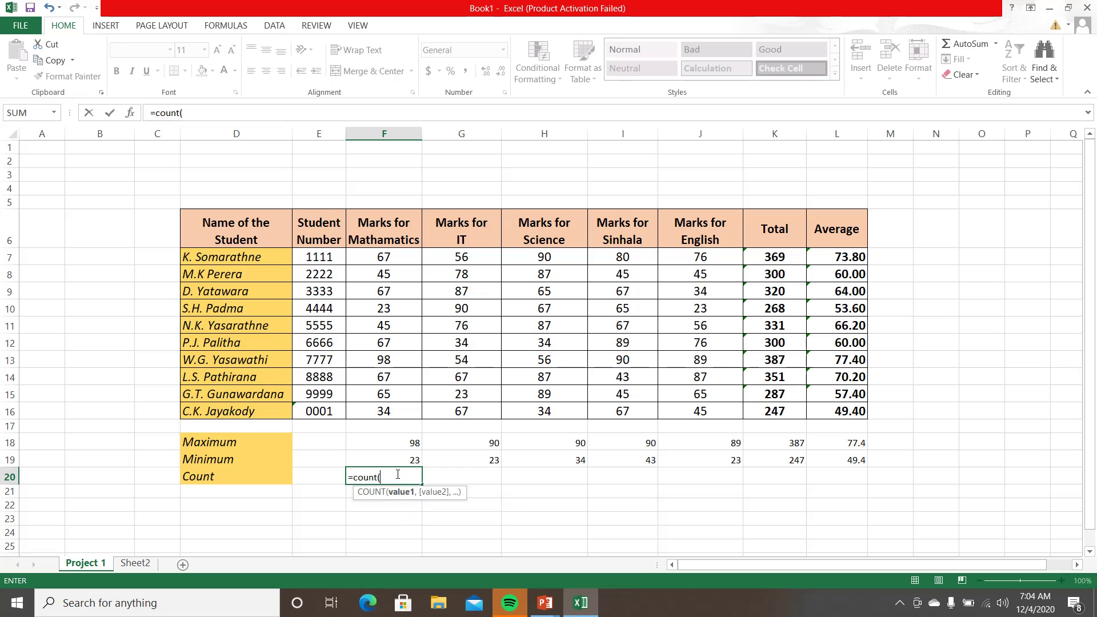
pyautogui.moveTo(382, 258); pyautogui.dragTo(397, 418)
pyautogui.press('Return')
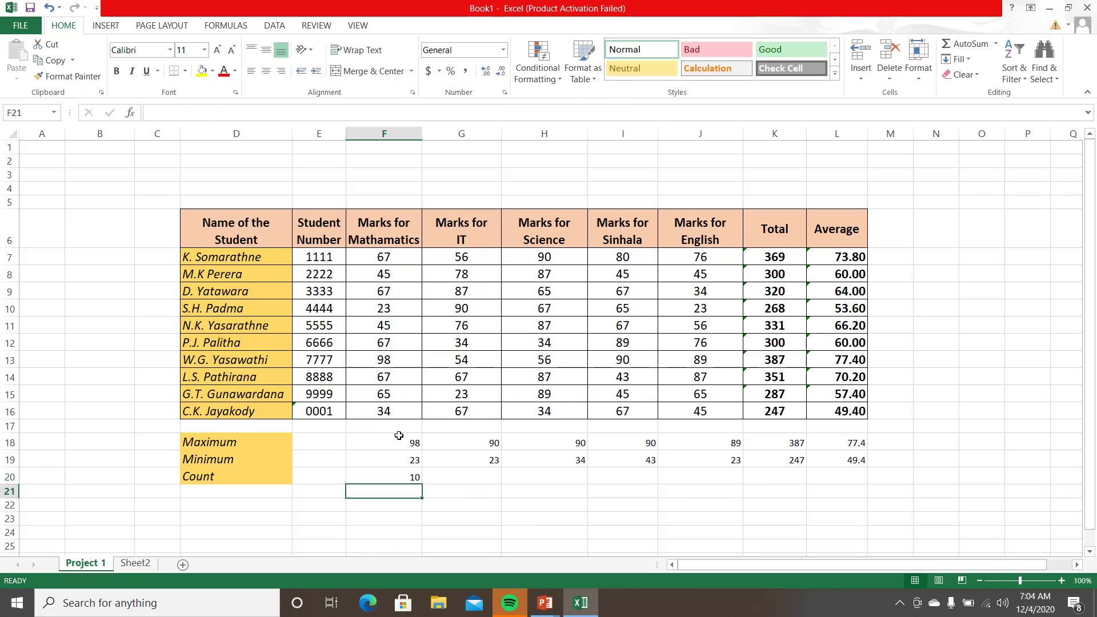
pyautogui.click(403, 477)
pyautogui.moveTo(421, 485); pyautogui.dragTo(844, 496)
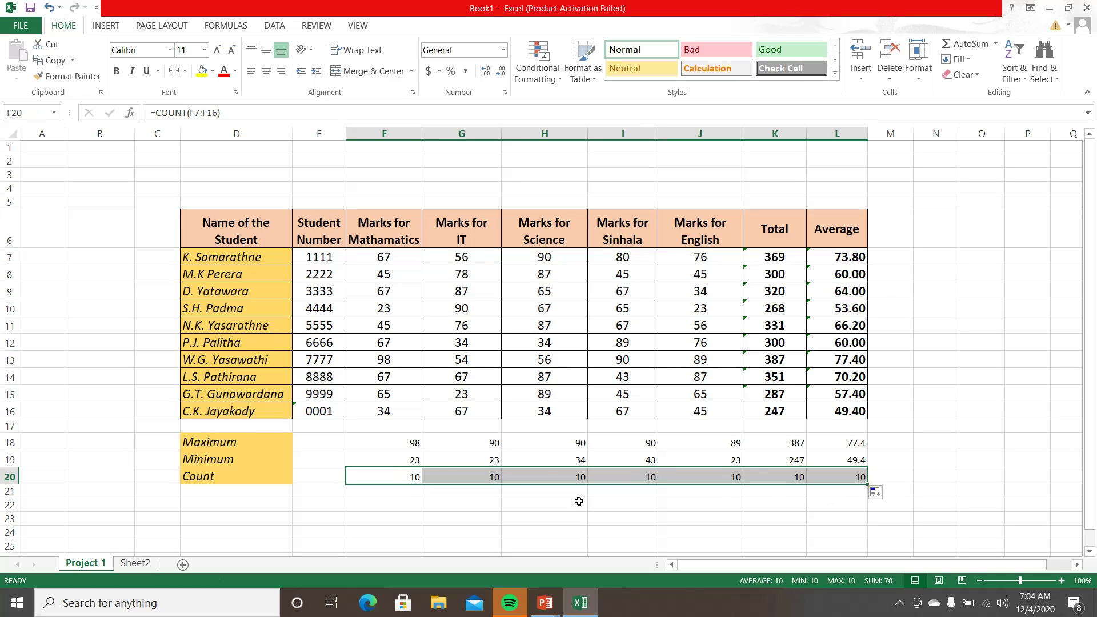
# - Apply All Borders to the Maximum, Minimum and Count rows in D18:L20
pyautogui.moveTo(236, 435); pyautogui.dragTo(795, 471)
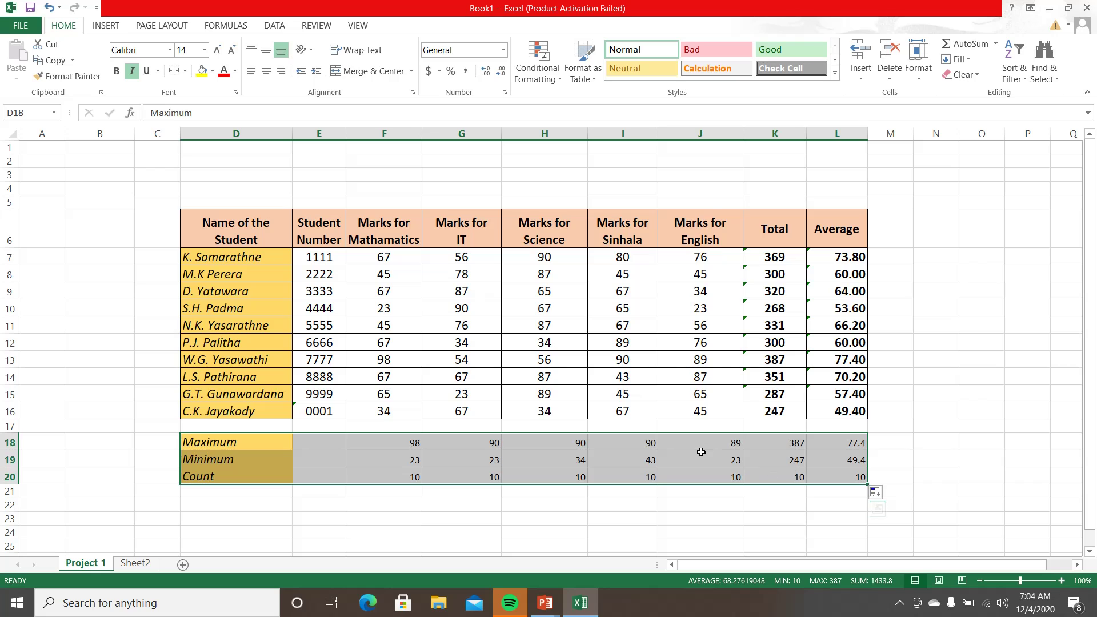
pyautogui.rightClick(701, 451)
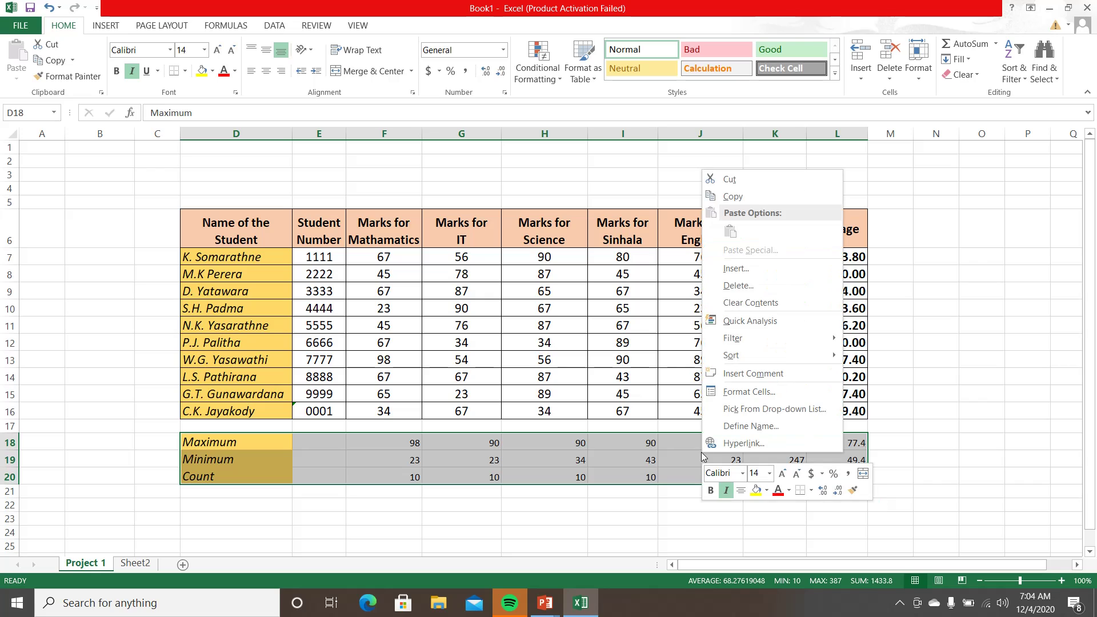
pyautogui.click(811, 490)
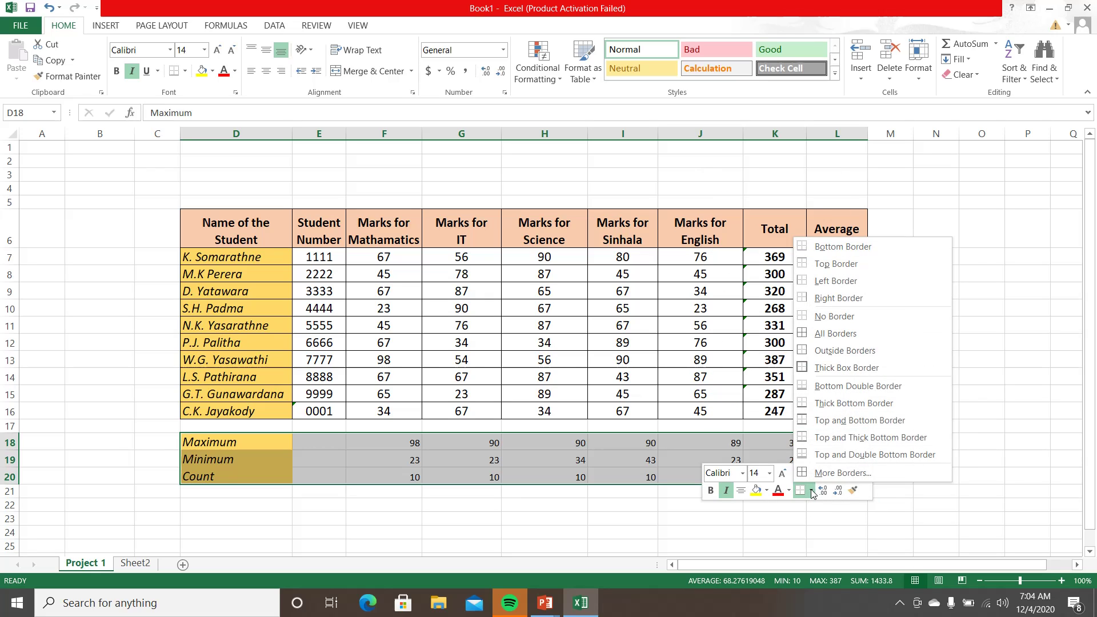
pyautogui.click(803, 333)
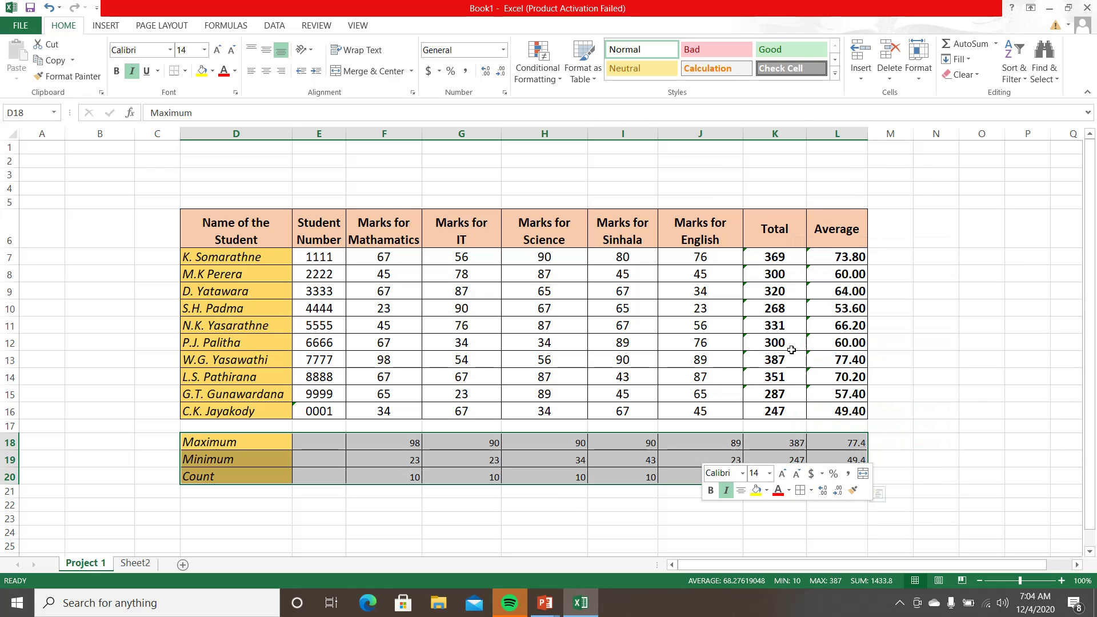
# - Set the font size of the summary rows D18:L20 to 14 and centre their contents horizontally
pyautogui.click(770, 473)
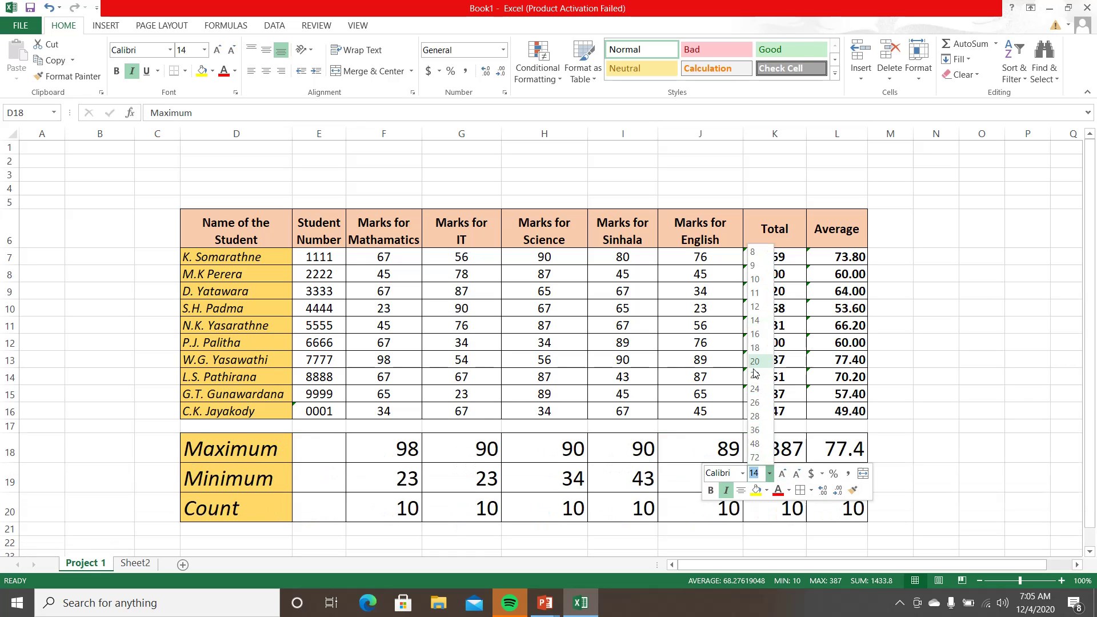
pyautogui.click(753, 320)
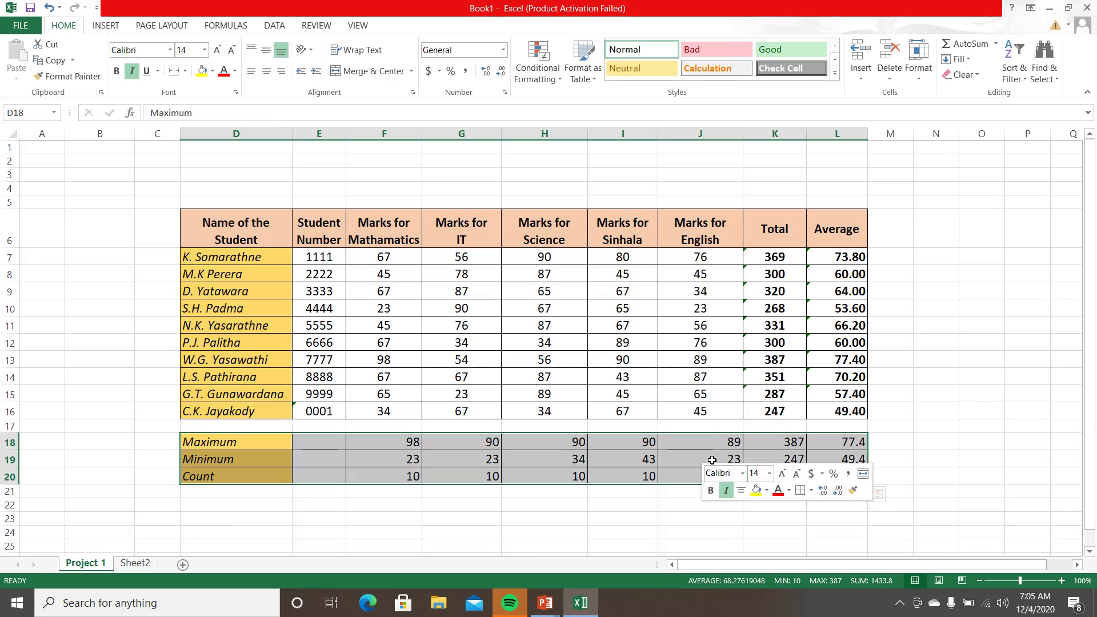
pyautogui.click(741, 492)
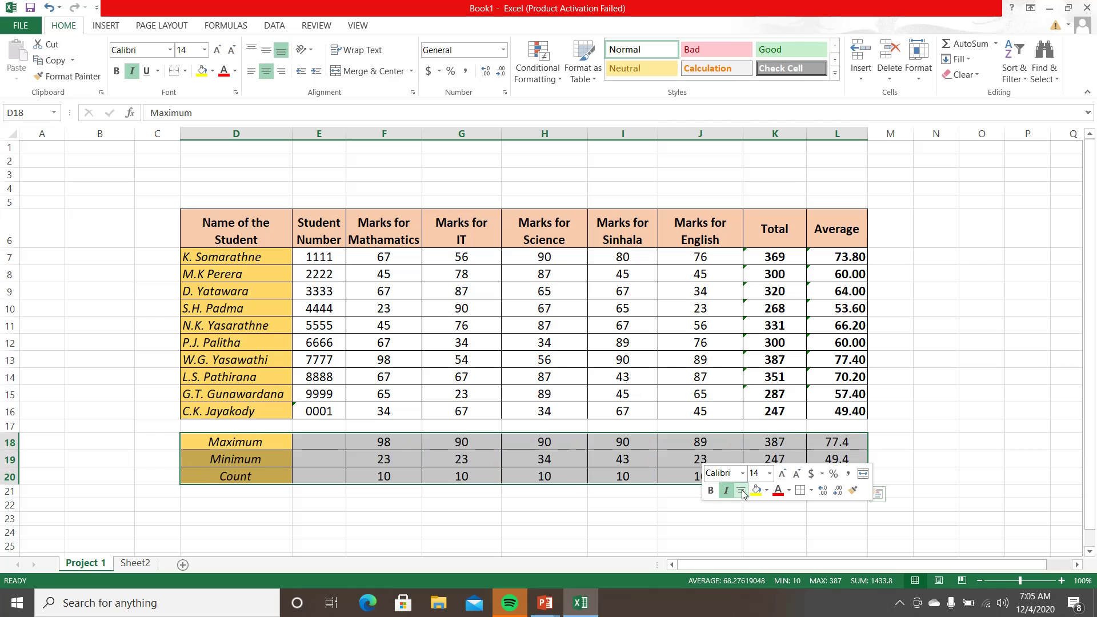
pyautogui.click(554, 509)
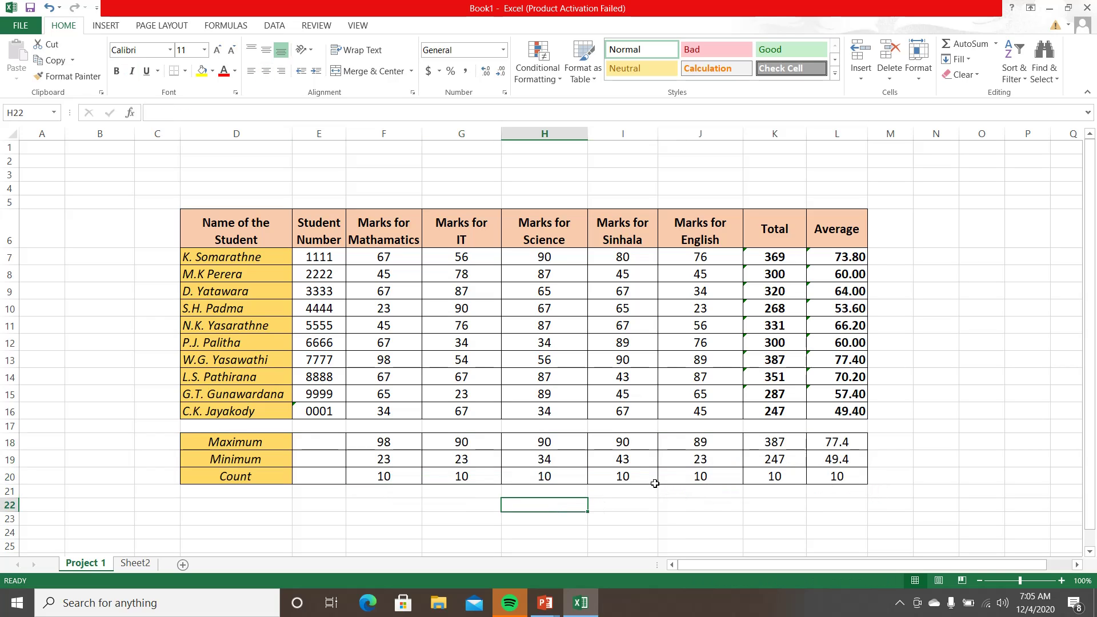
# - Format the Average column's summary cells L18:L20 to show two decimal places
pyautogui.moveTo(835, 441); pyautogui.dragTo(835, 479)
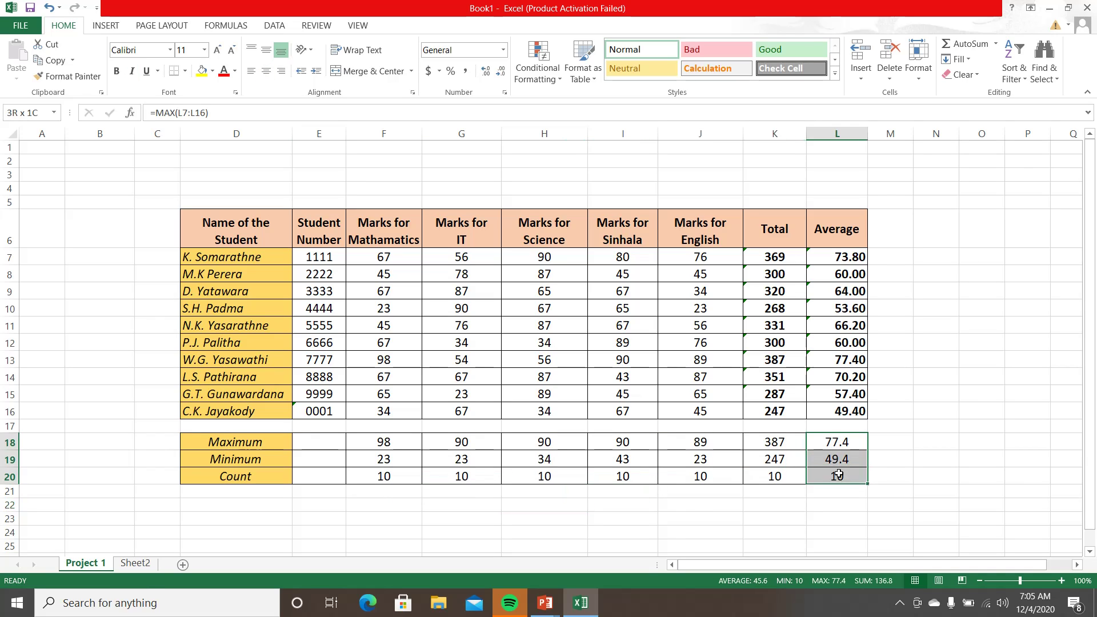
pyautogui.click(501, 73)
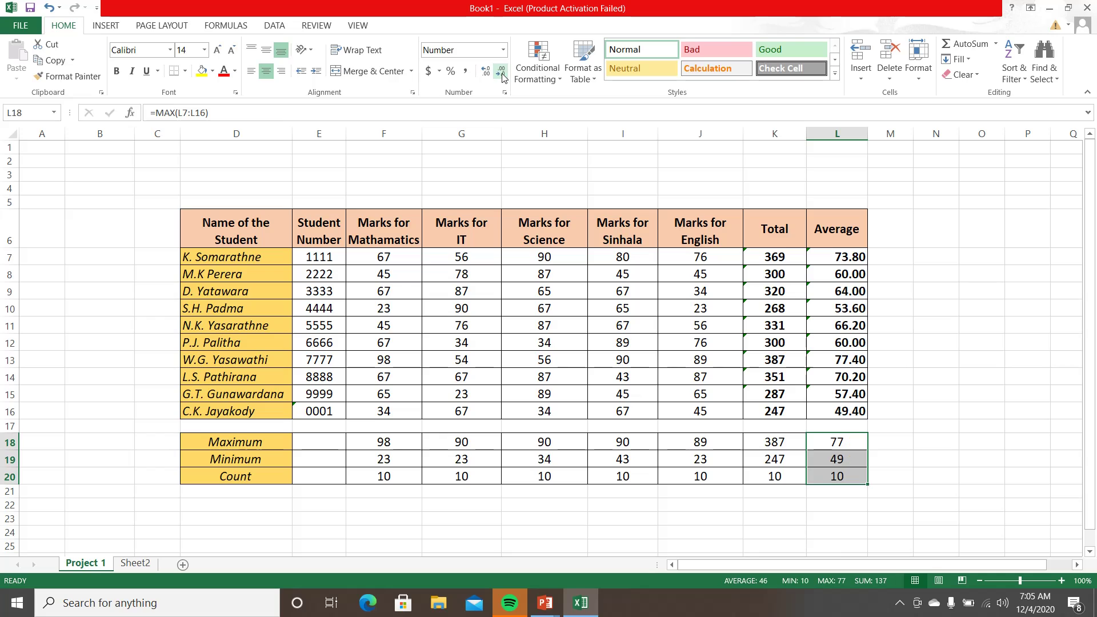
pyautogui.click(486, 70)
pyautogui.click(487, 71)
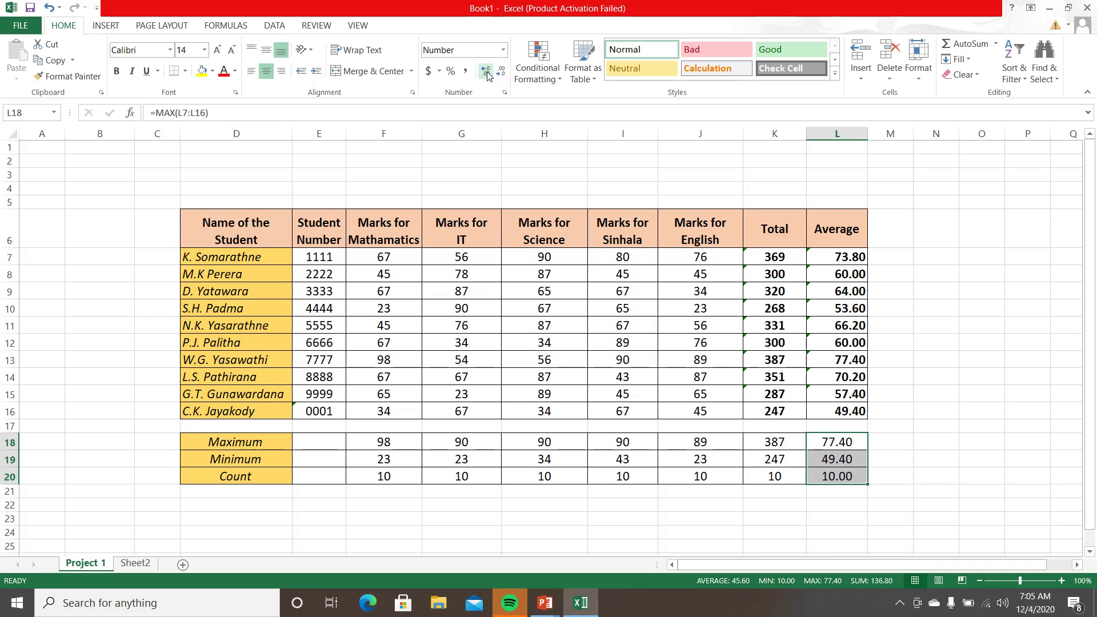
pyautogui.click(959, 322)
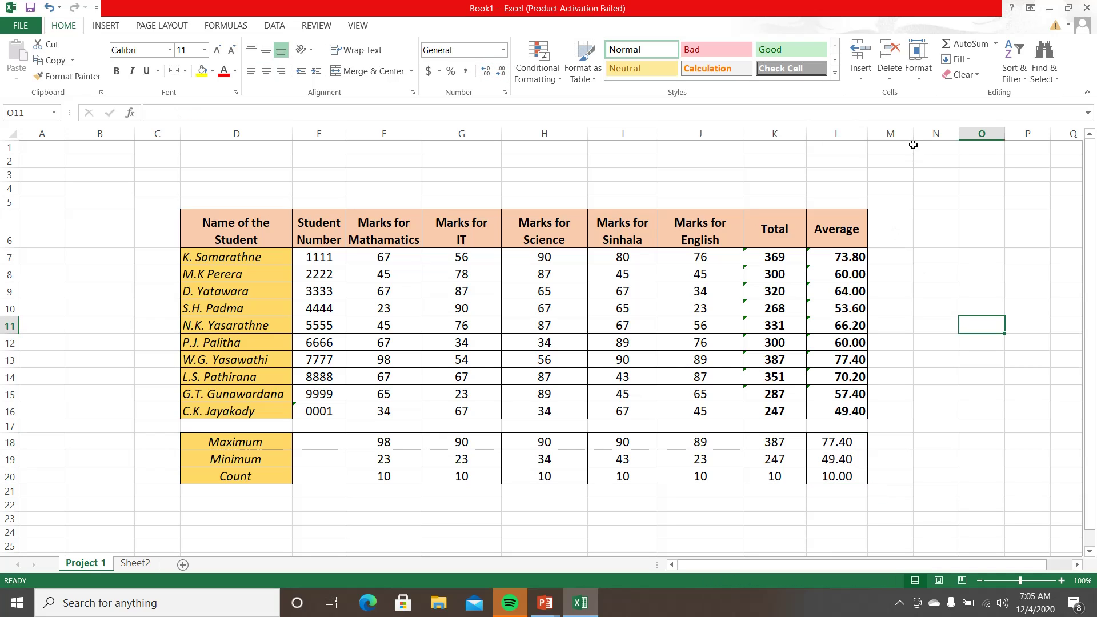
# - Widen column M slightly and enter the heading Grade in cell M6, beside Average
pyautogui.moveTo(913, 145); pyautogui.dragTo(931, 146)
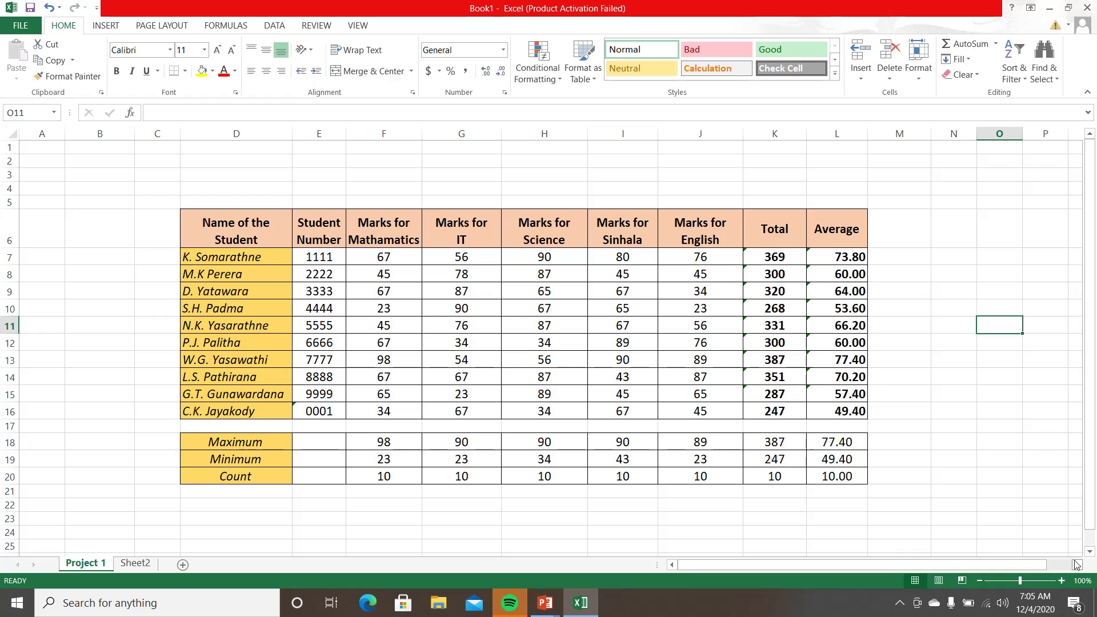
pyautogui.hscroll(5, 1077, 564)
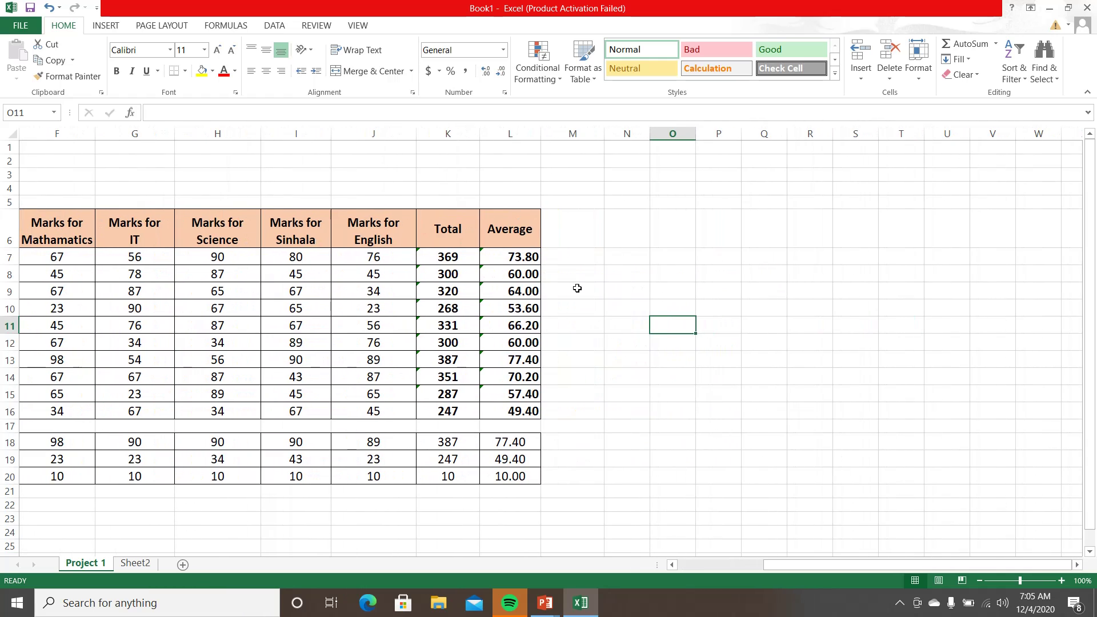
pyautogui.click(580, 235)
pyautogui.write('Gr')
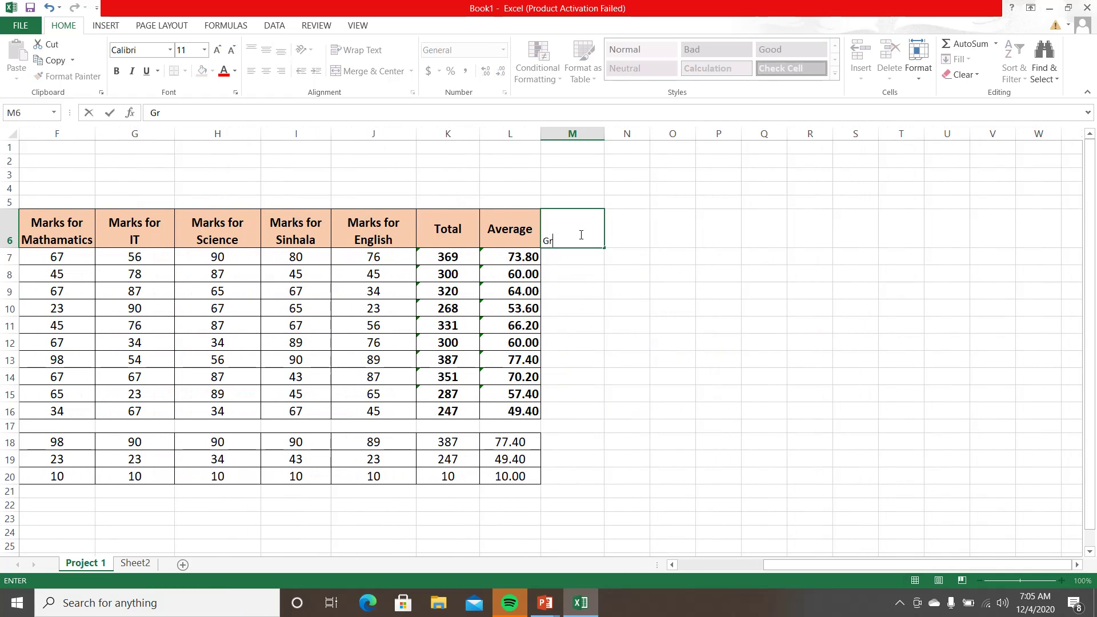
pyautogui.press('BackSpace')
pyautogui.press('BackSpace')
pyautogui.press('BackSpace')
pyautogui.press('BackSpace')
pyautogui.write('Grade')
pyautogui.press('Return')
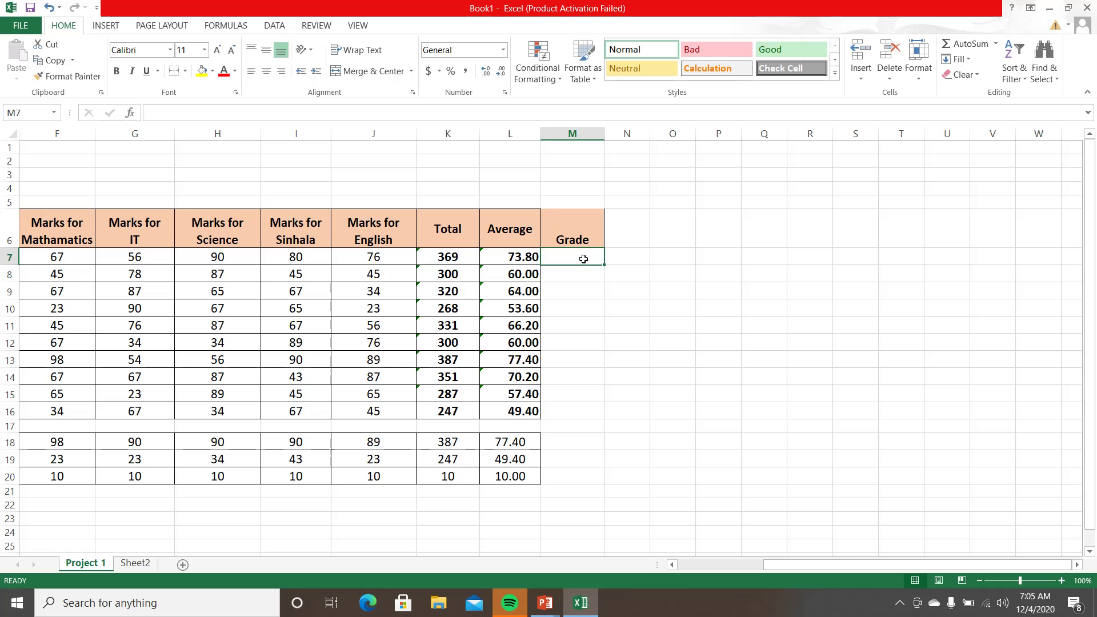
# - Centre the Grade heading vertically in cell M6 and select cell M7 below it
pyautogui.click(577, 237)
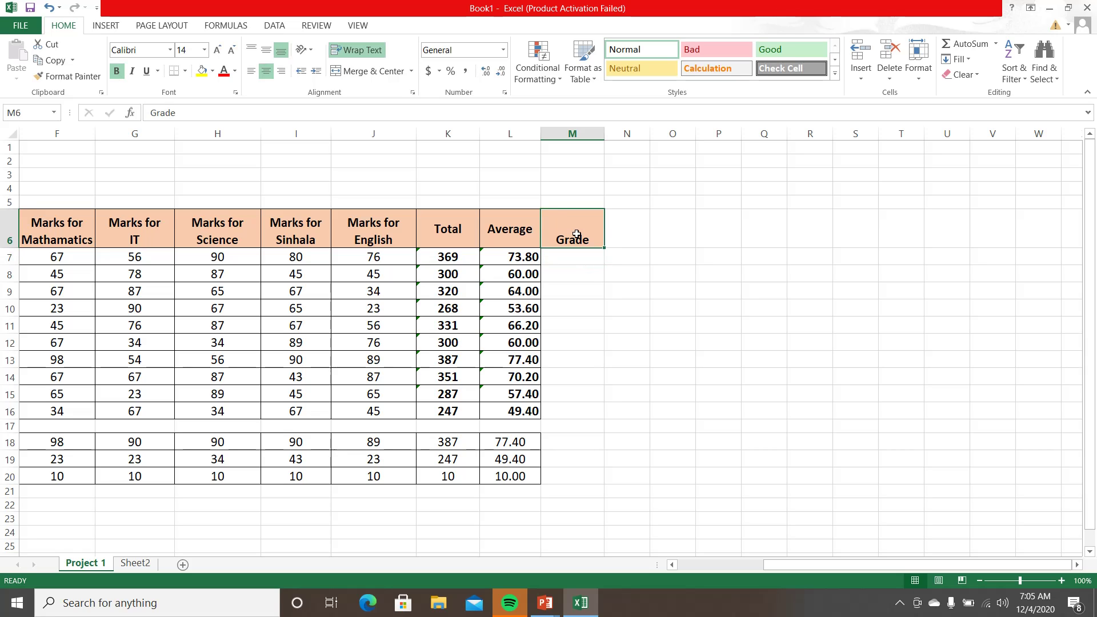
pyautogui.click(266, 50)
pyautogui.click(580, 258)
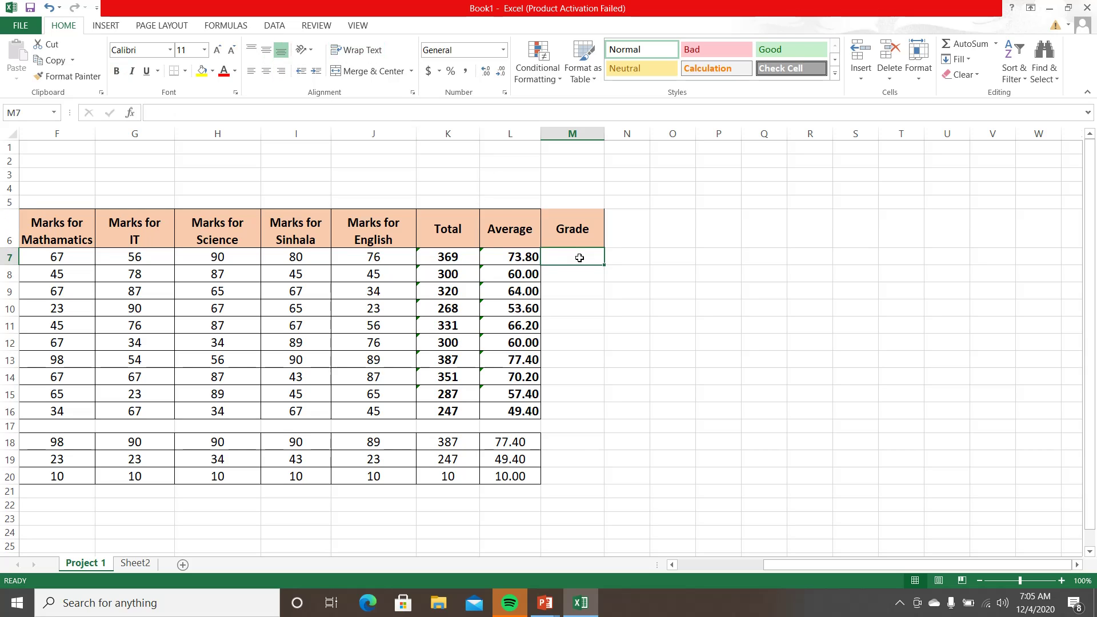
pyautogui.write('=if')
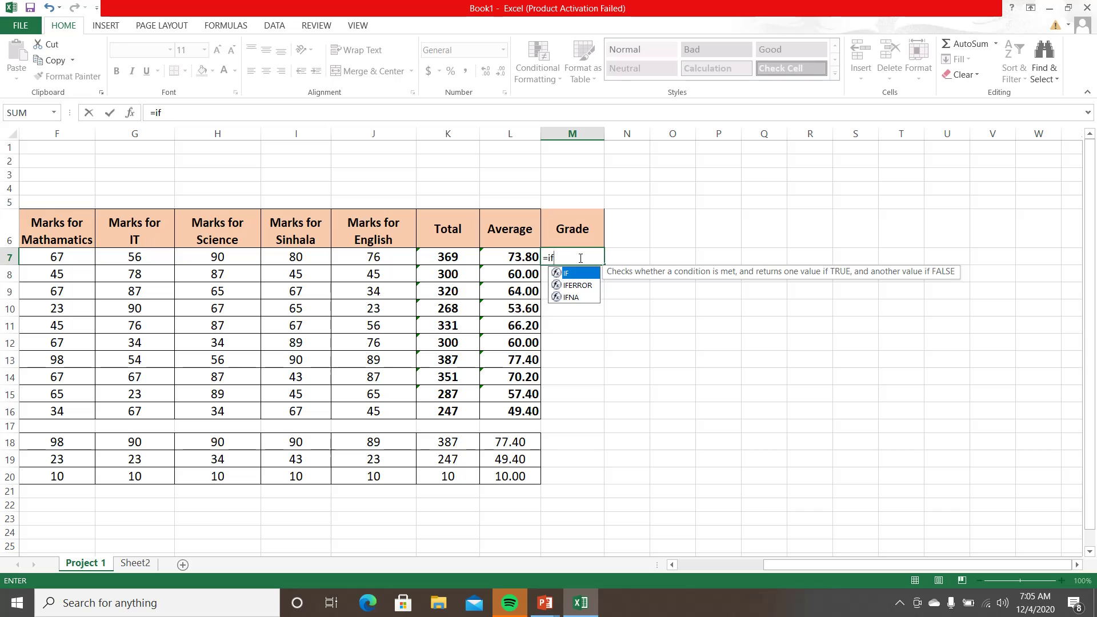
pyautogui.press('Escape')
pyautogui.press('Escape')
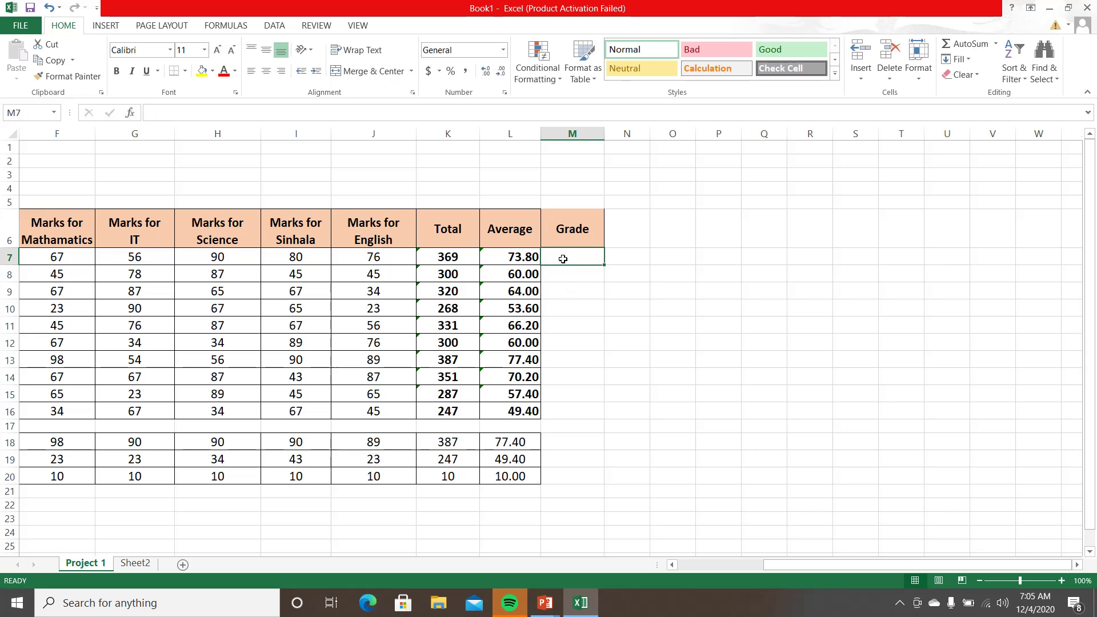
# - Format the Grade cells M7:M17 with 14-point bold red text and all borders
pyautogui.moveTo(563, 259); pyautogui.dragTo(560, 421)
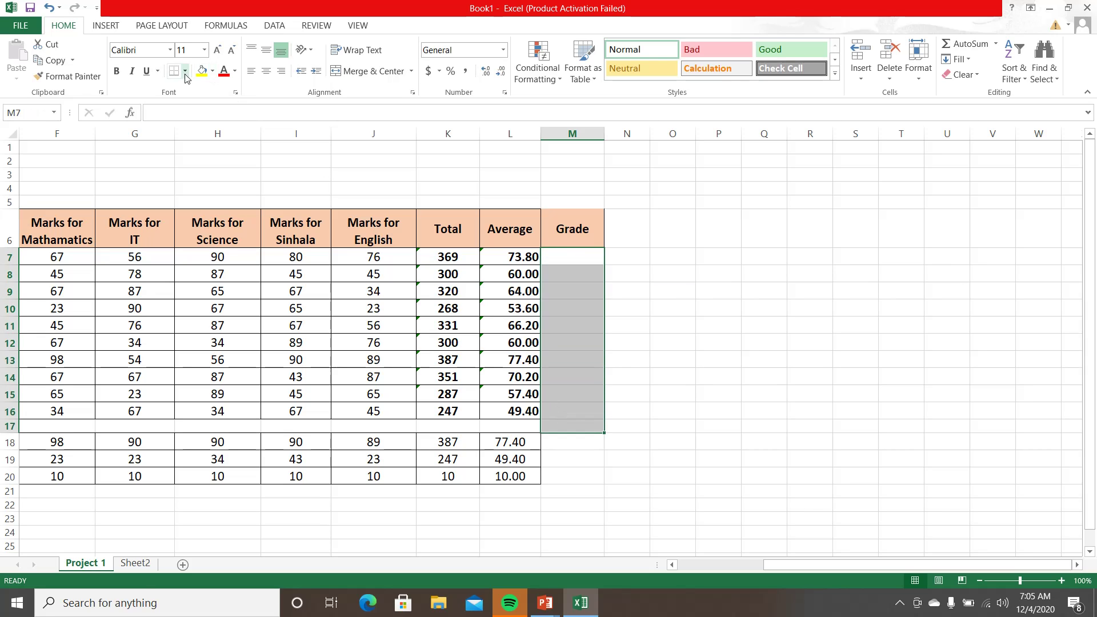
pyautogui.click(217, 50)
pyautogui.click(217, 50)
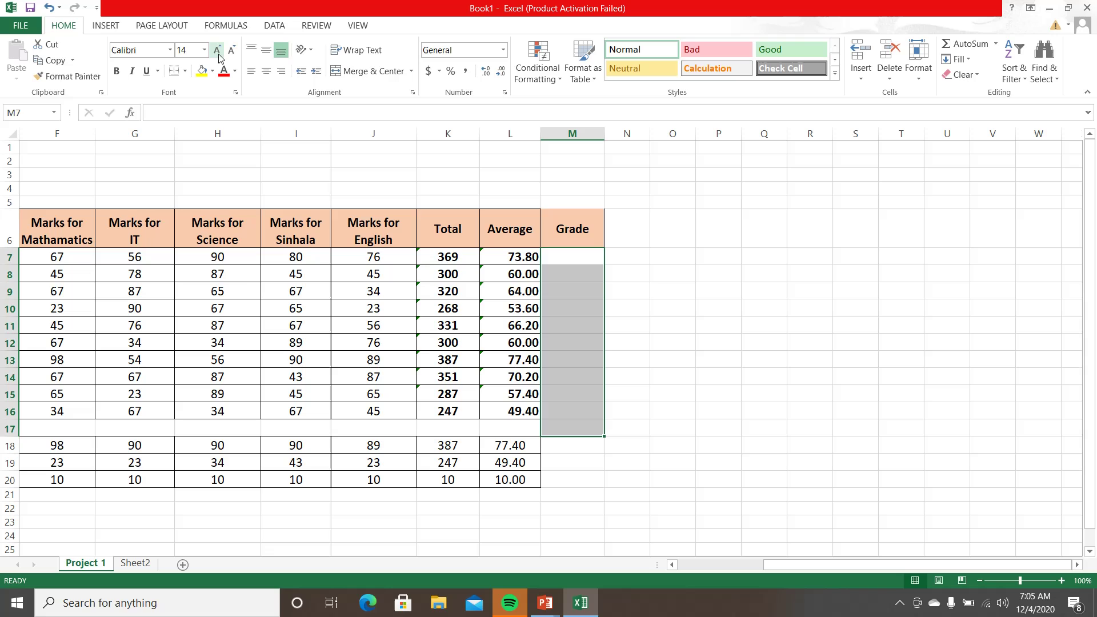
pyautogui.click(116, 71)
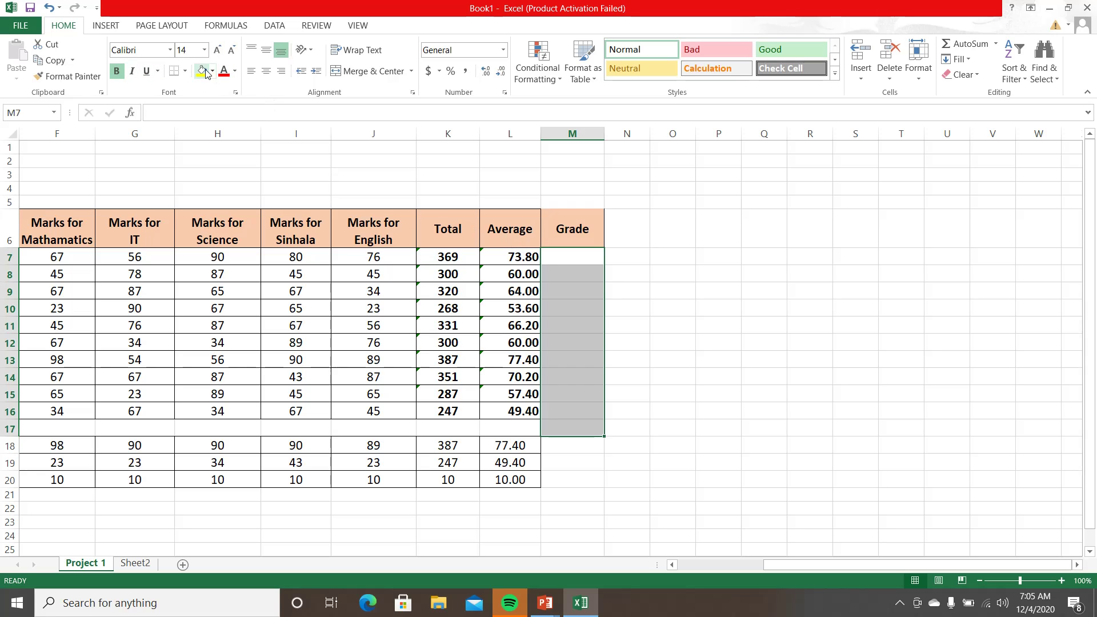
pyautogui.click(184, 70)
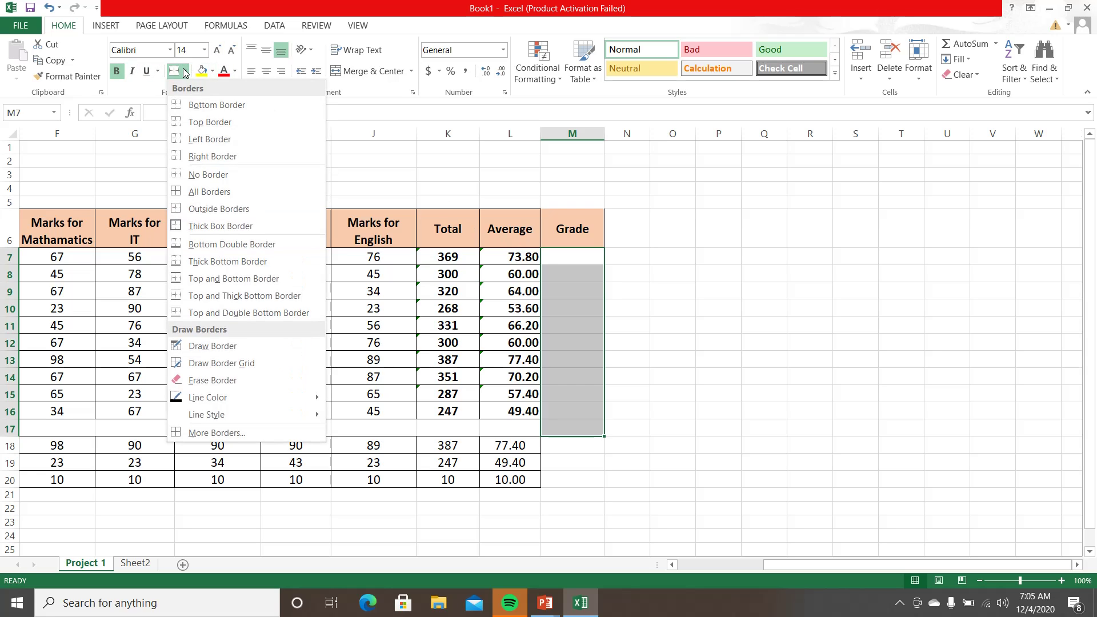
pyautogui.click(179, 191)
# - Begin a nested IF formula in M7 that returns "A" when the average in L7 is >=75
pyautogui.moveTo(578, 257); pyautogui.dragTo(577, 273)
pyautogui.click(577, 257)
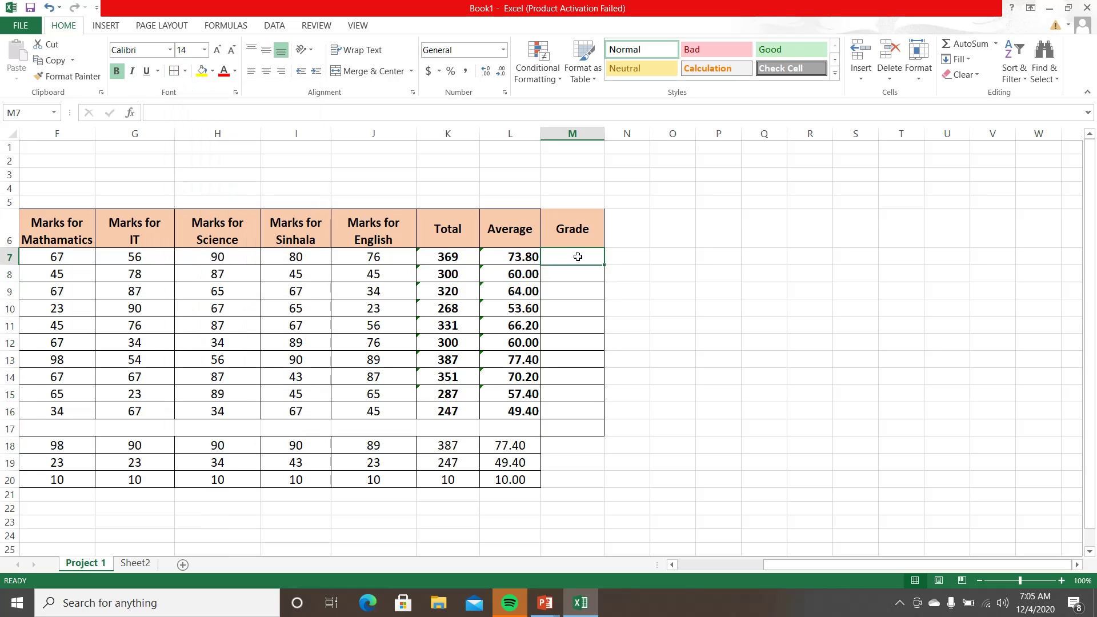
pyautogui.write('=if')
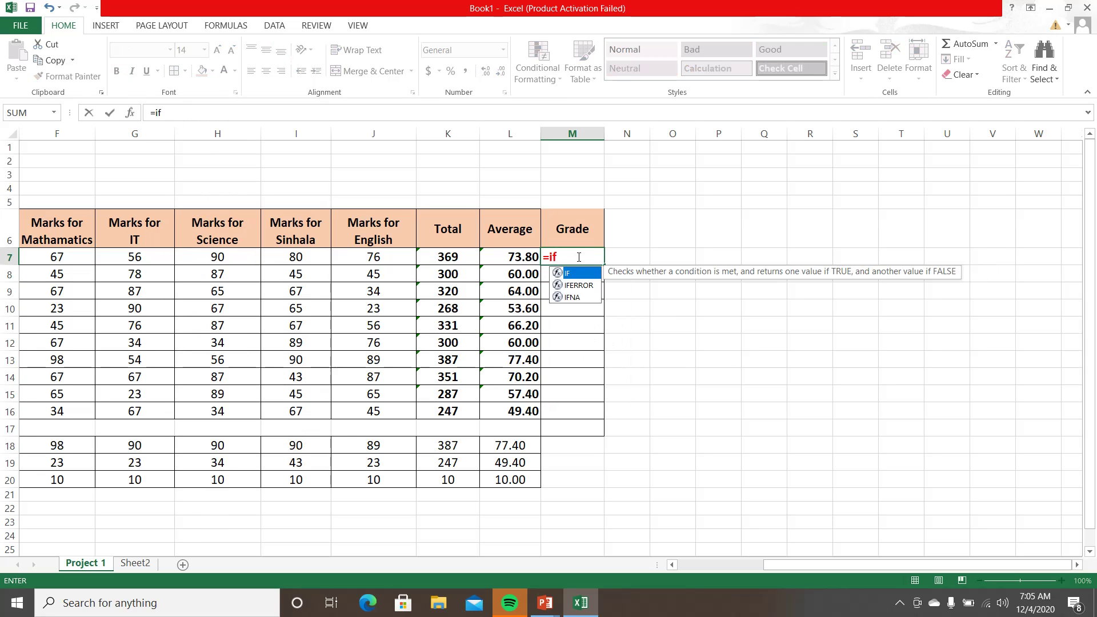
pyautogui.write('(')
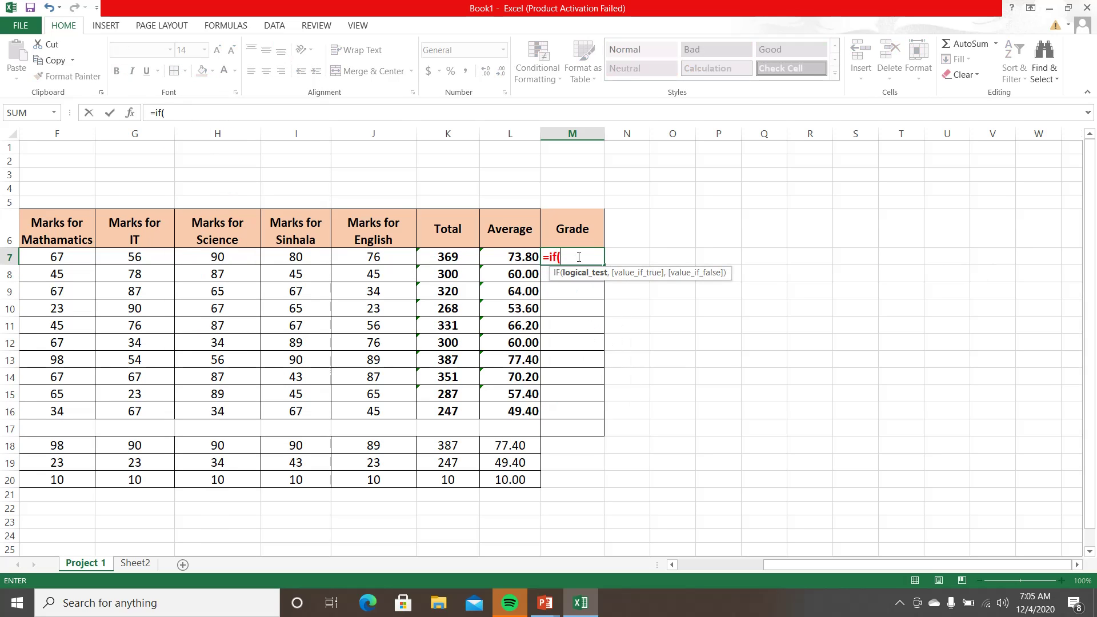
pyautogui.click(522, 258)
pyautogui.write('>=')
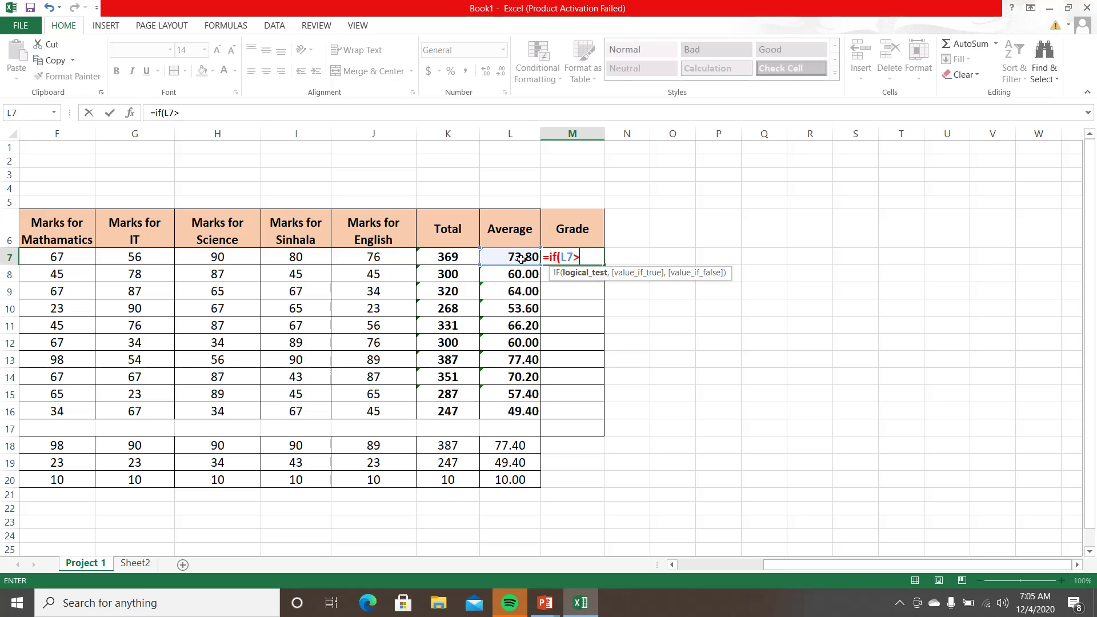
pyautogui.write('75,"')
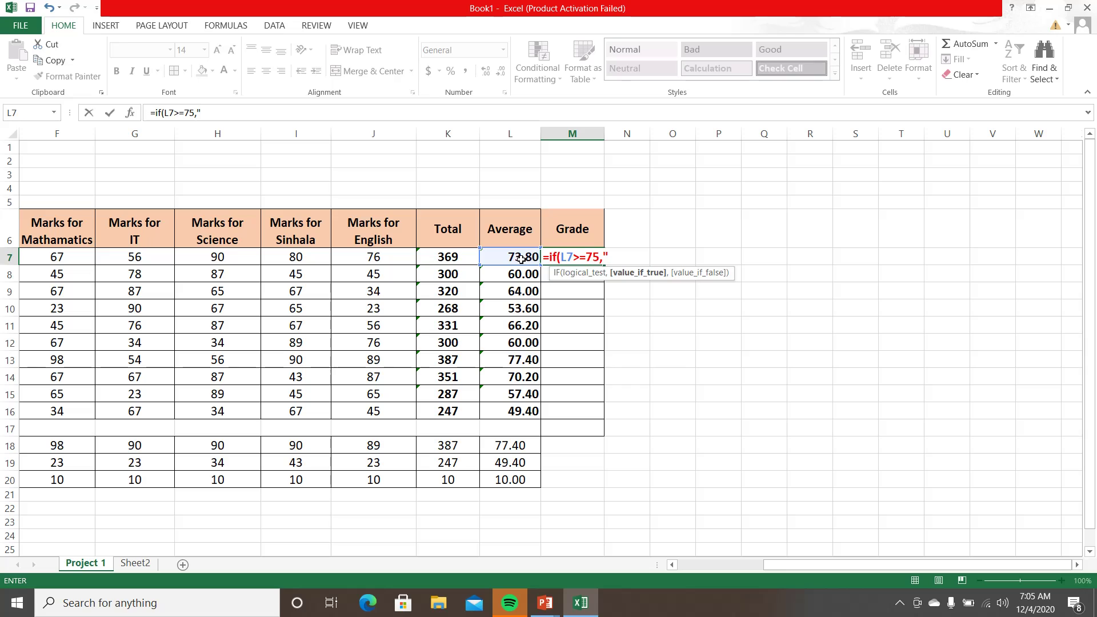
pyautogui.write('A",IF(')
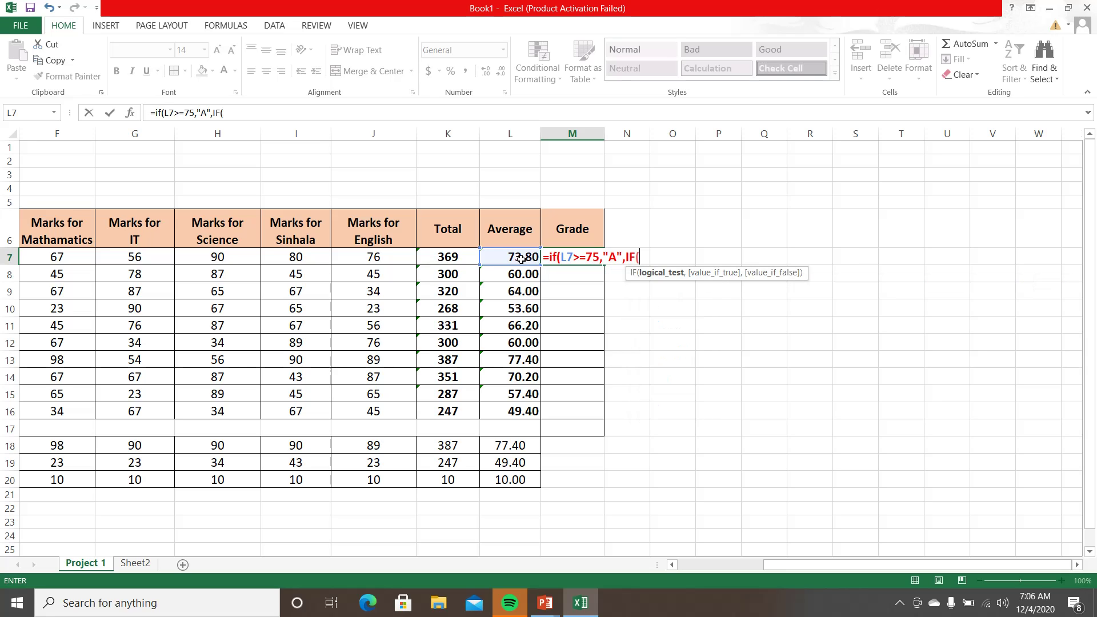
# - Extend the M7 formula with nested IF tests returning "B" for L7>=65 and "C" for L7>=55
pyautogui.click(521, 259)
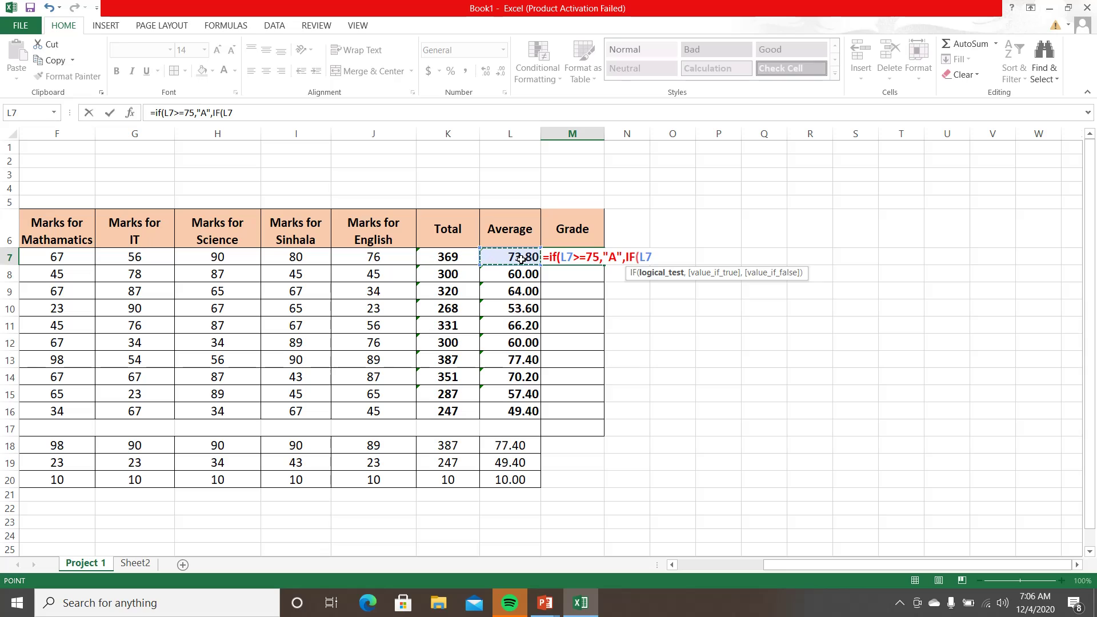
pyautogui.write('>=65,')
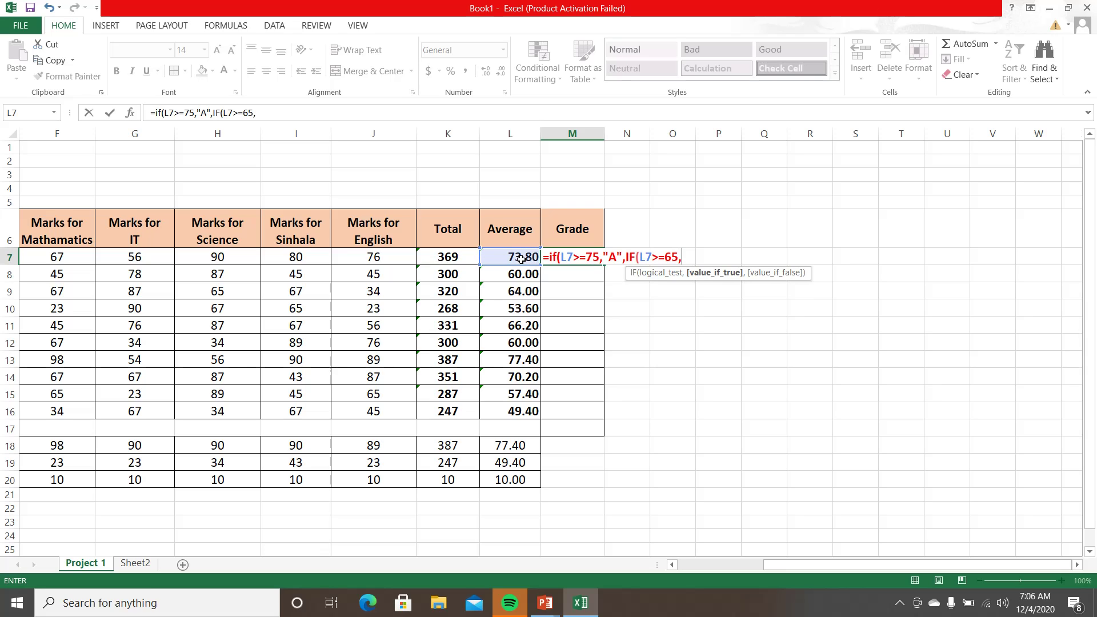
pyautogui.write('"B",IF')
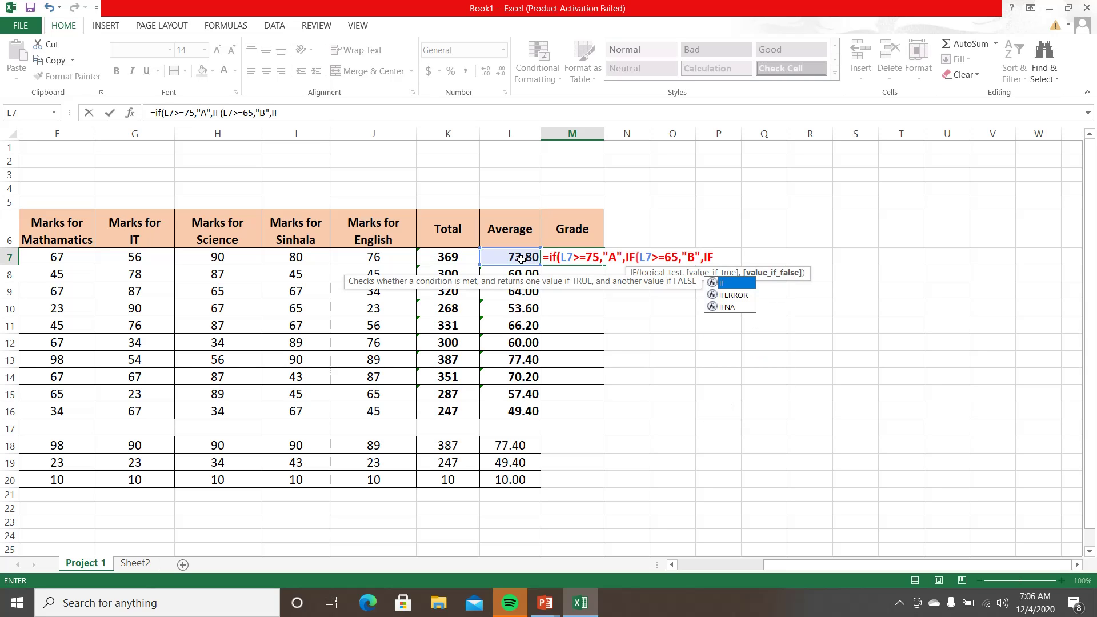
pyautogui.write('(')
pyautogui.click(521, 259)
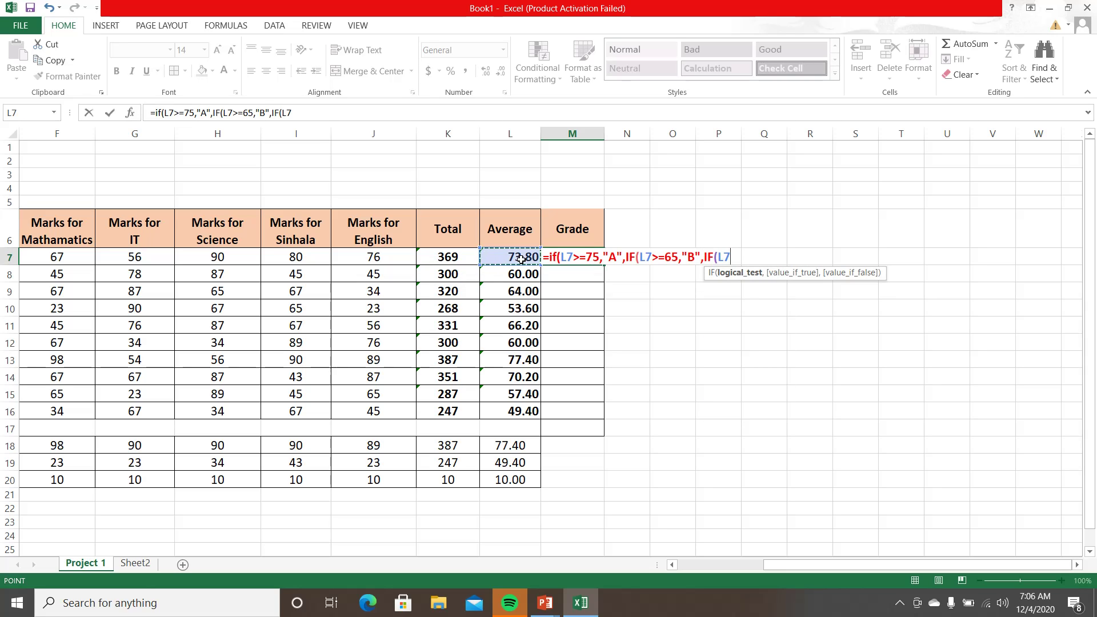
pyautogui.write('>=55,"C')
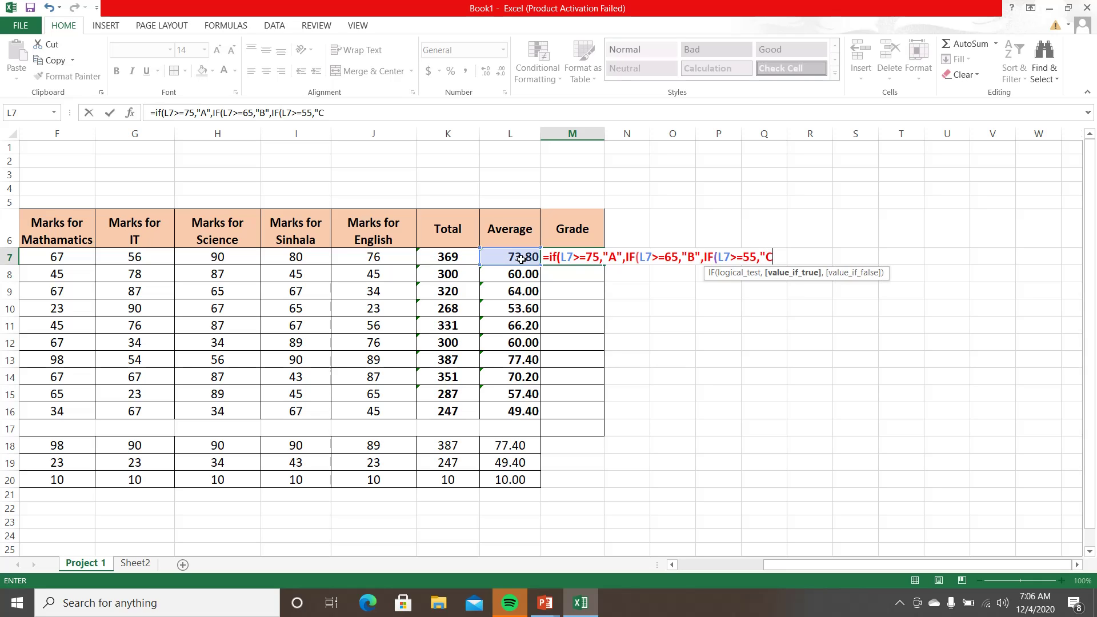
pyautogui.write('",IF')
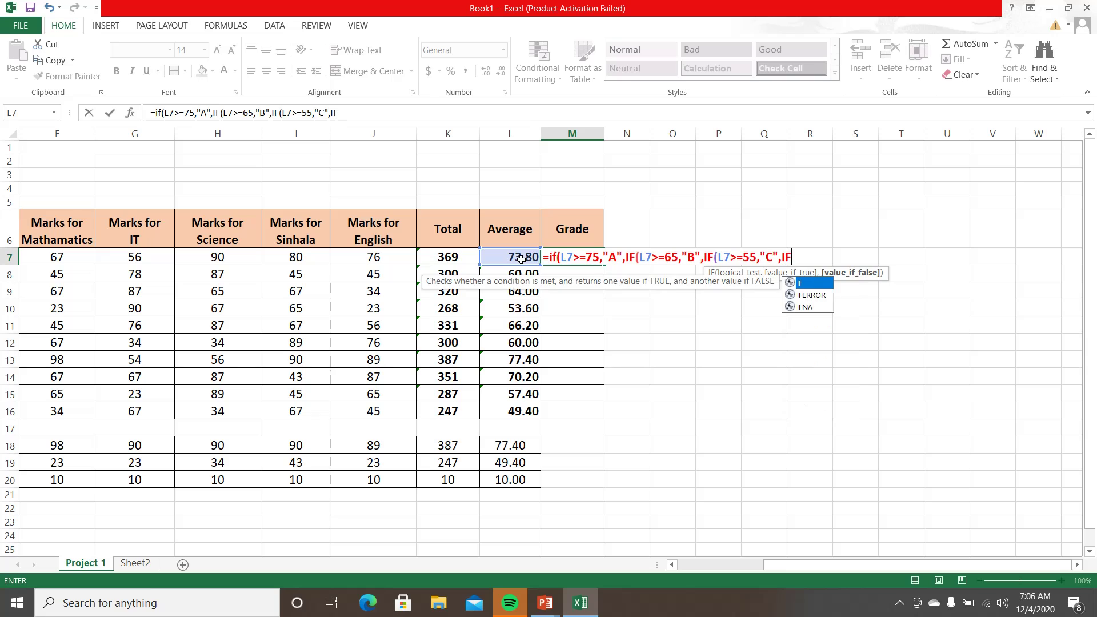
# - Complete the M7 formula with a final IF returning "S" for L7>=45 and otherwise "F"
pyautogui.write('(')
pyautogui.click(521, 259)
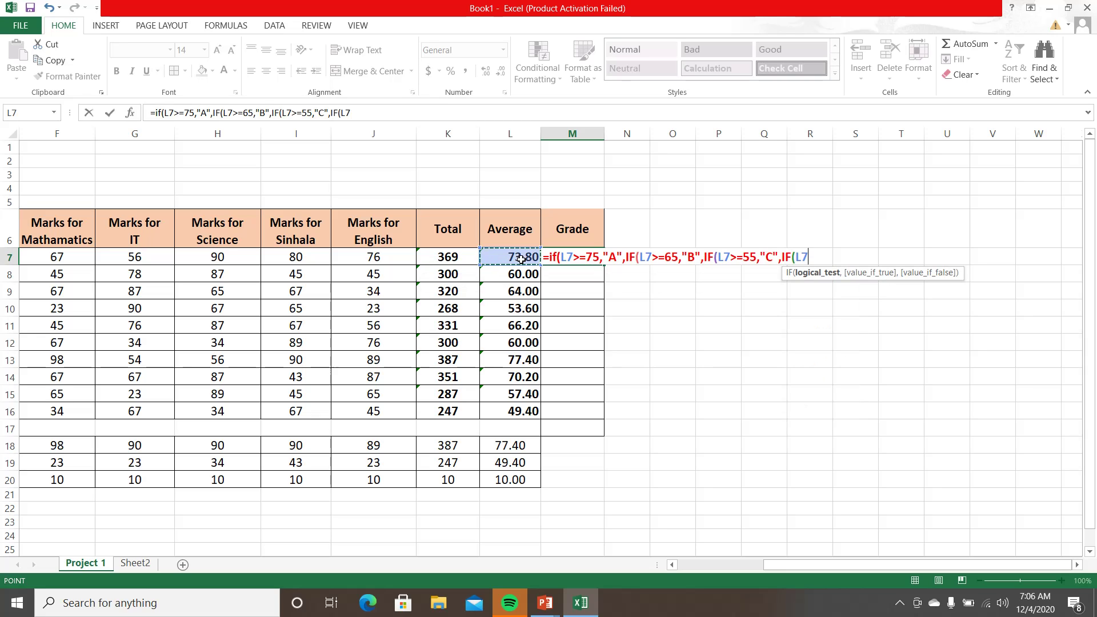
pyautogui.write('>=45,"')
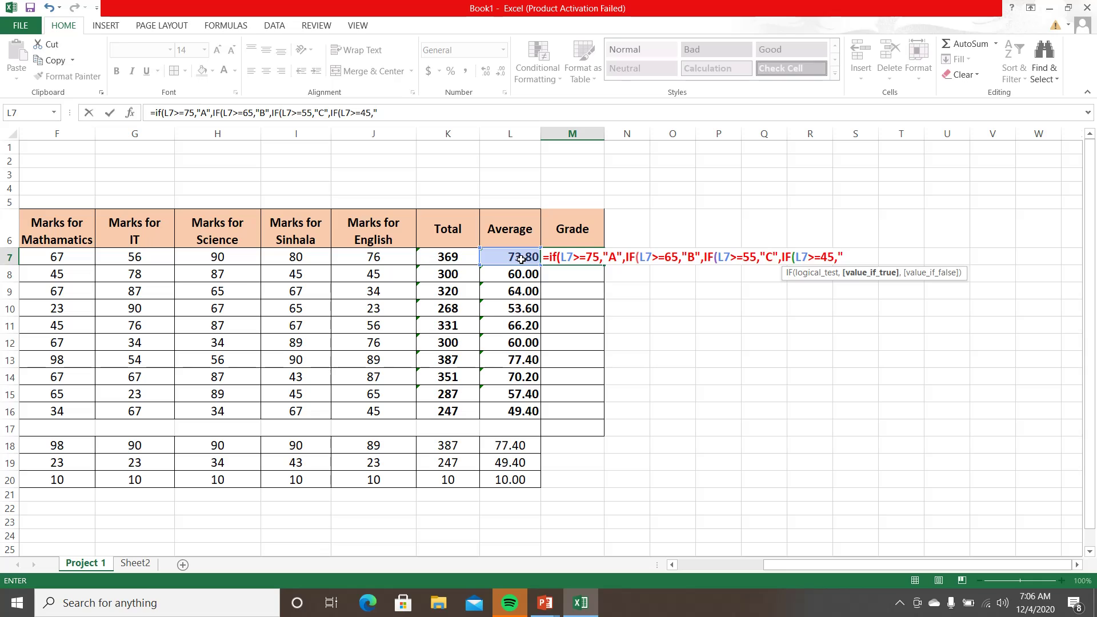
pyautogui.write('S","F')
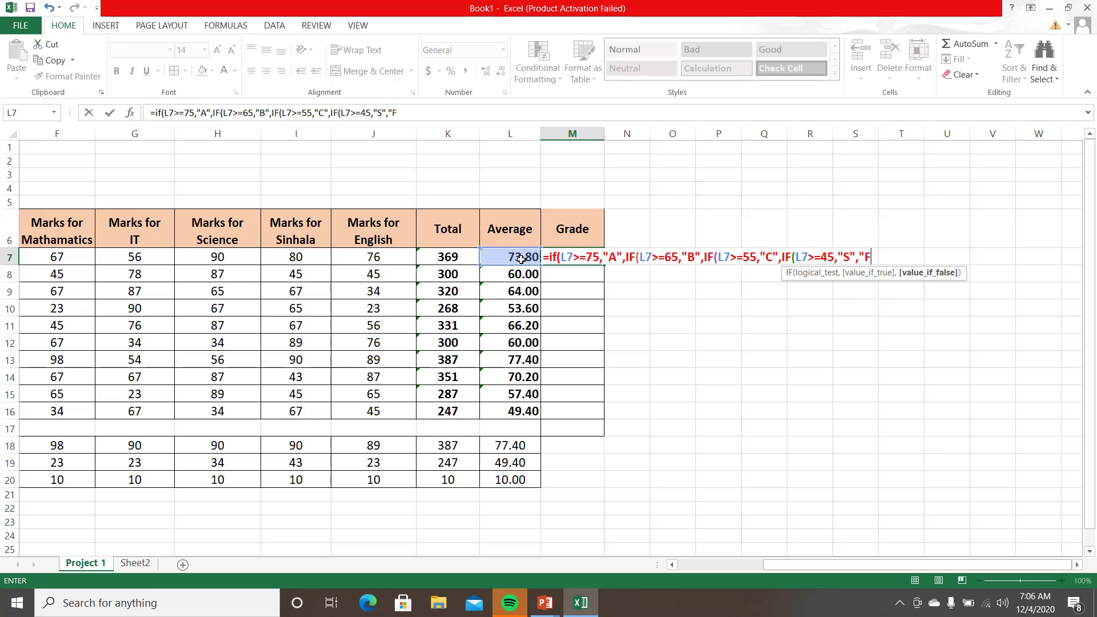
pyautogui.write('"))))')
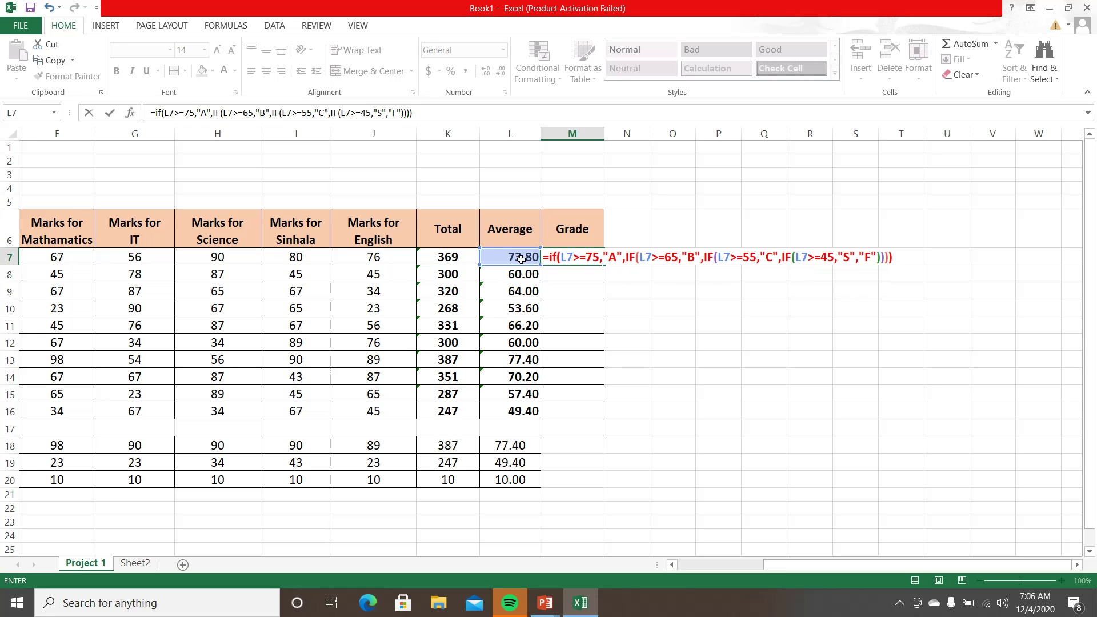
pyautogui.press('Return')
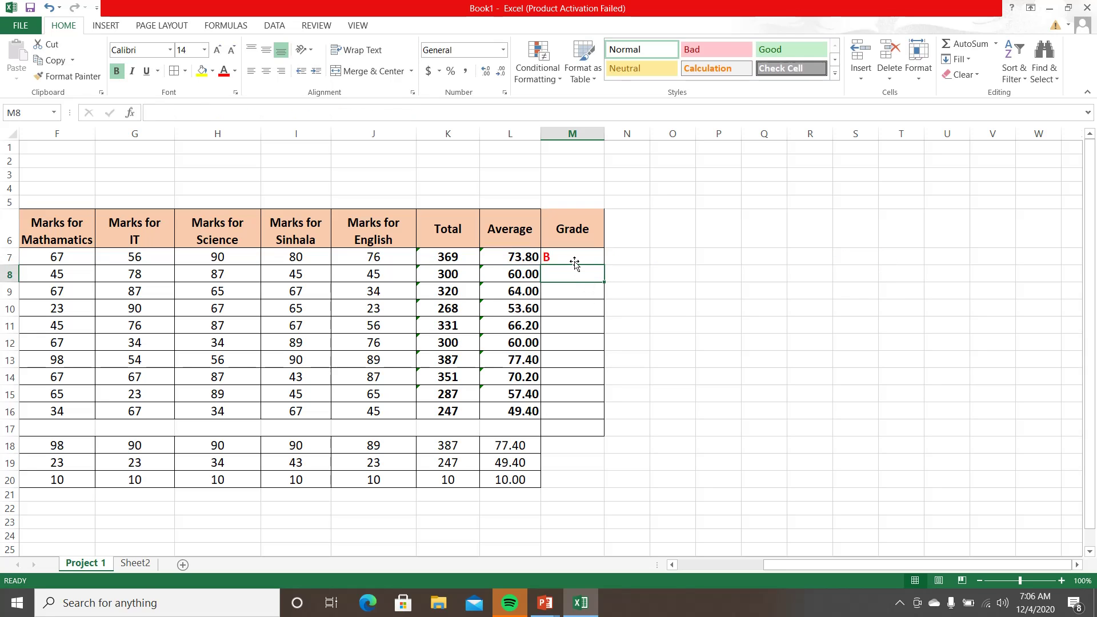
# - Centre the grade in M7 horizontally and fill its formula down through M17
pyautogui.click(574, 258)
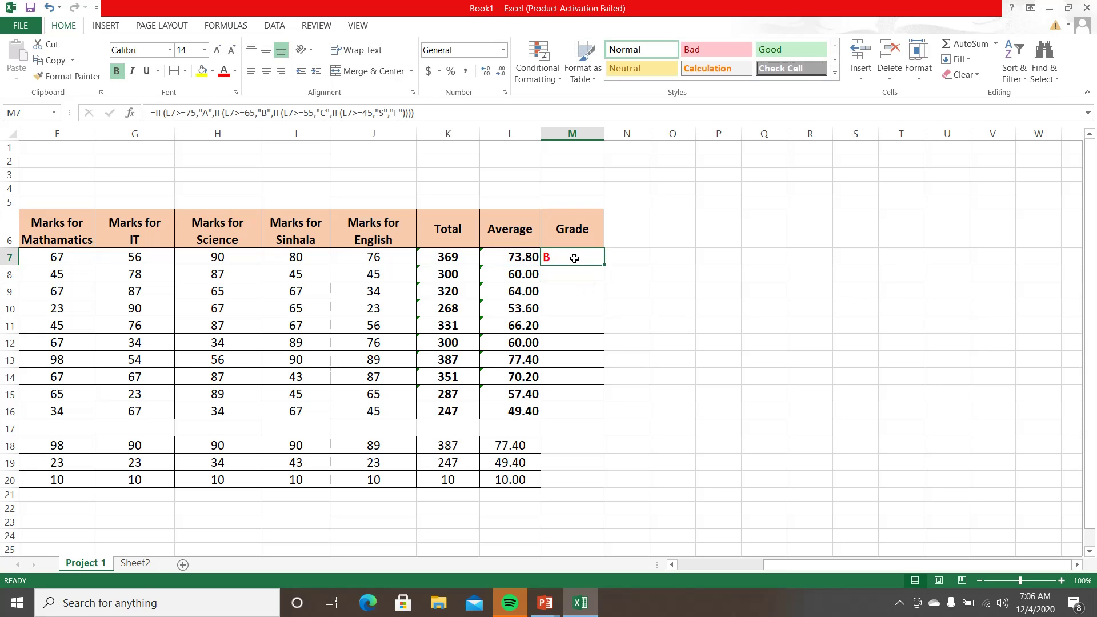
pyautogui.click(264, 74)
pyautogui.moveTo(602, 264); pyautogui.dragTo(586, 435)
pyautogui.click(681, 415)
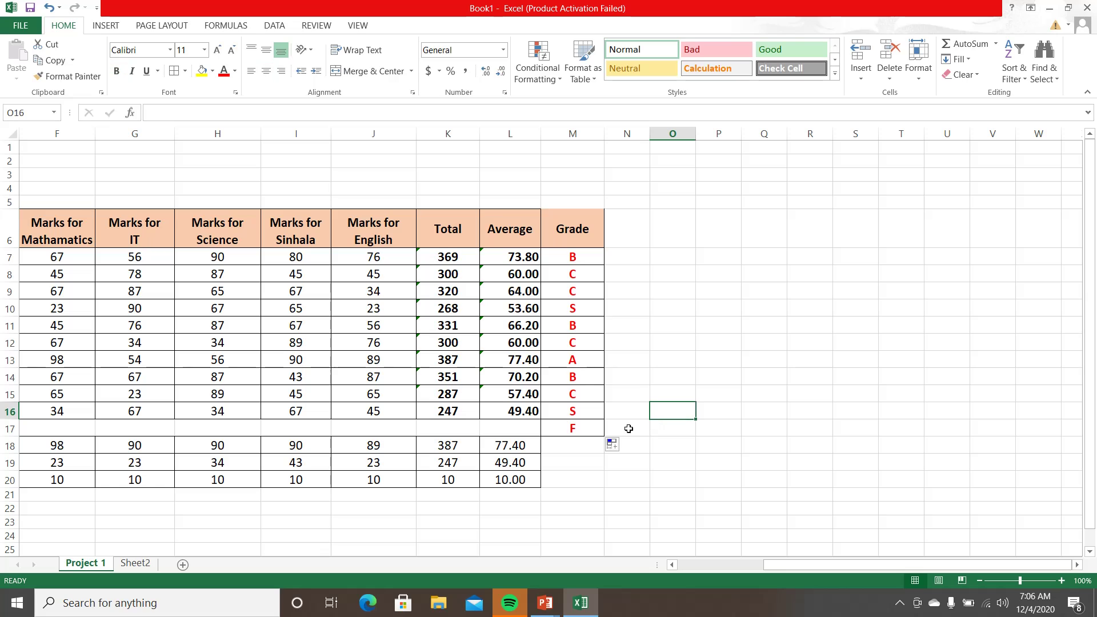
# - Clear the surplus grade from cell M17 below the last student row
pyautogui.click(580, 430)
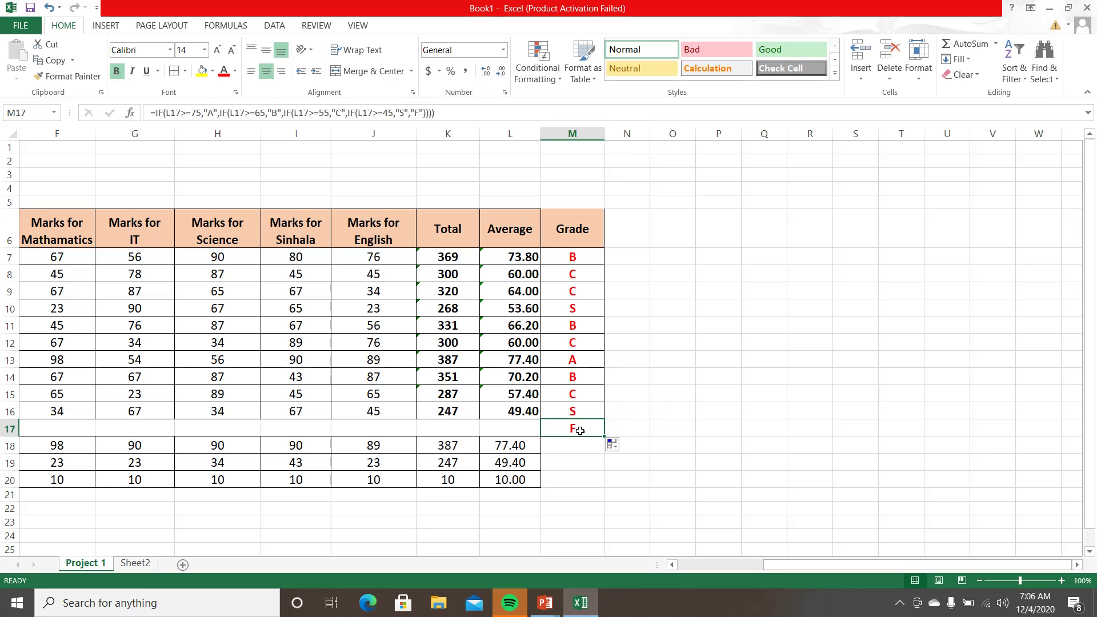
pyautogui.press('Delete')
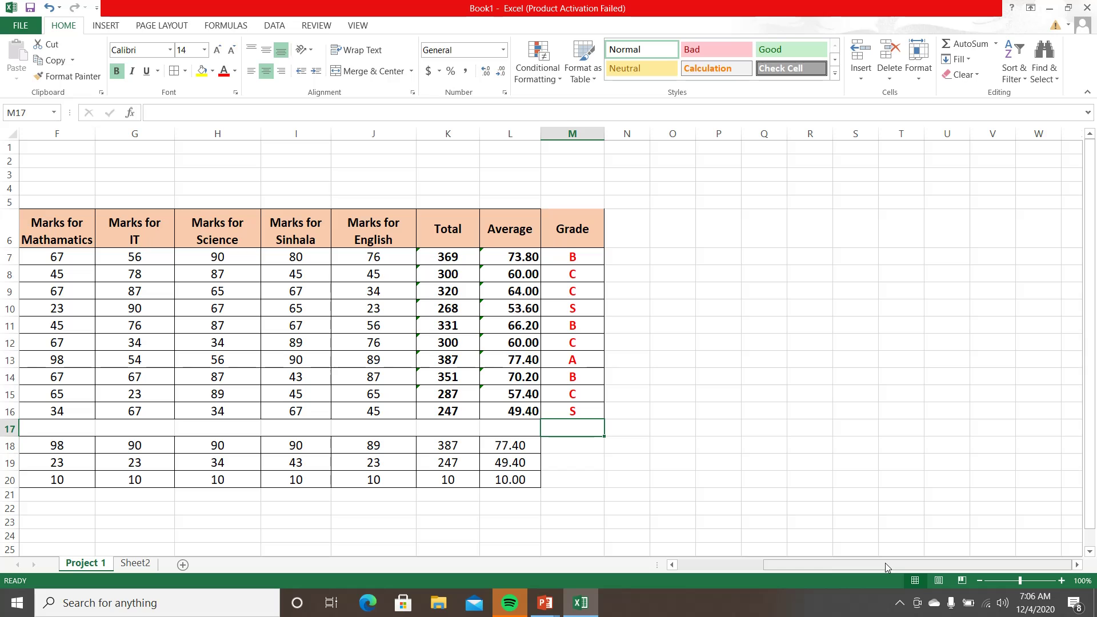
# - Delete the entire sheet column G containing the Marks for IT
pyautogui.click(673, 565)
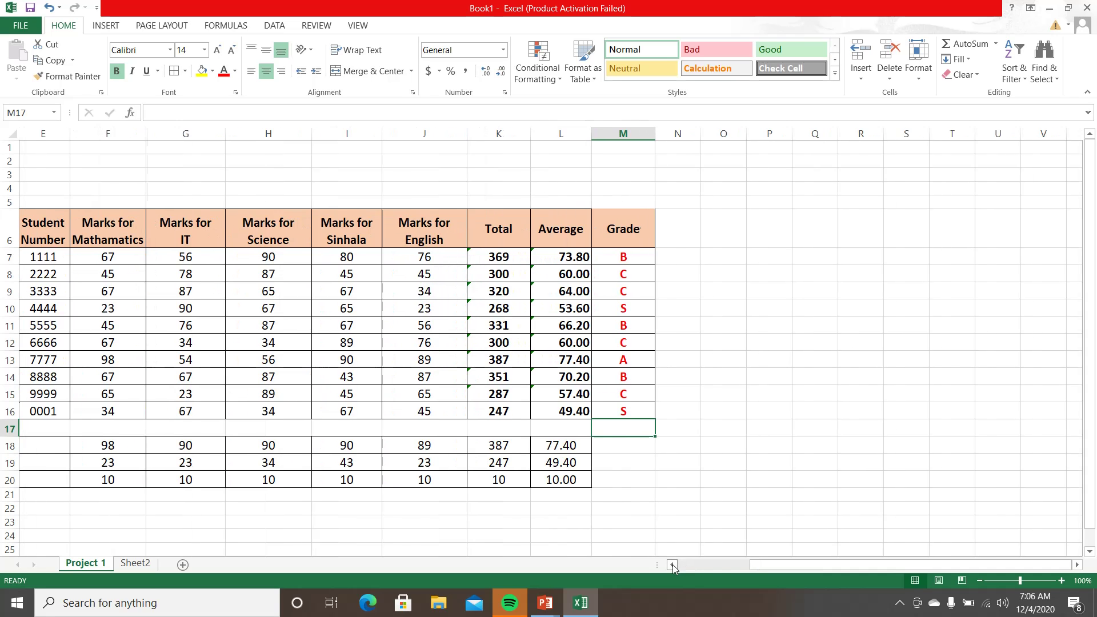
pyautogui.click(673, 564)
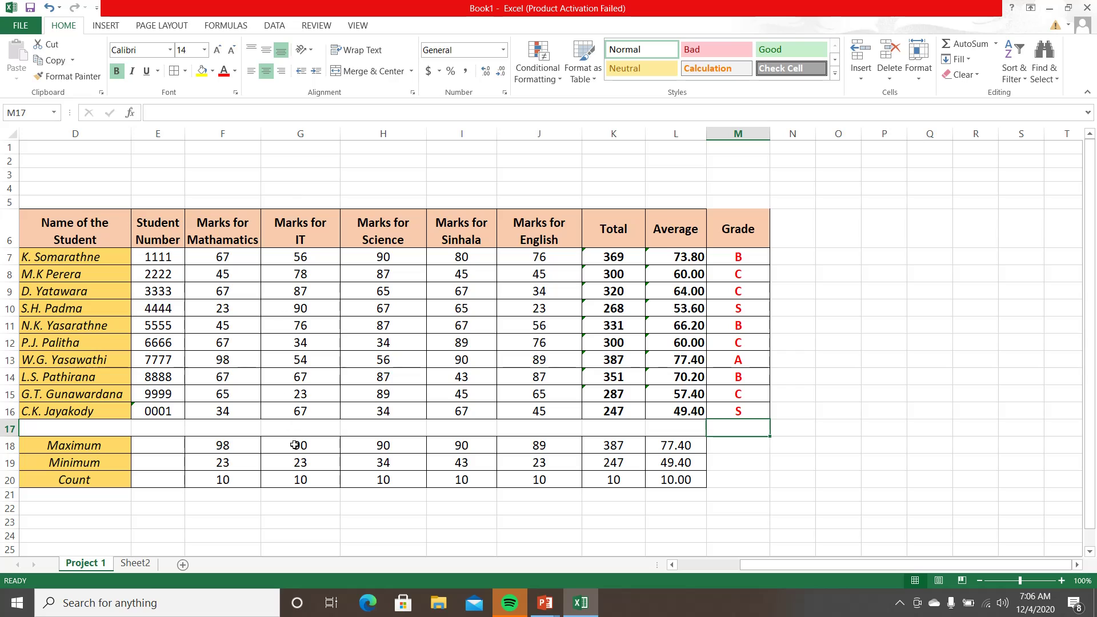
pyautogui.click(313, 188)
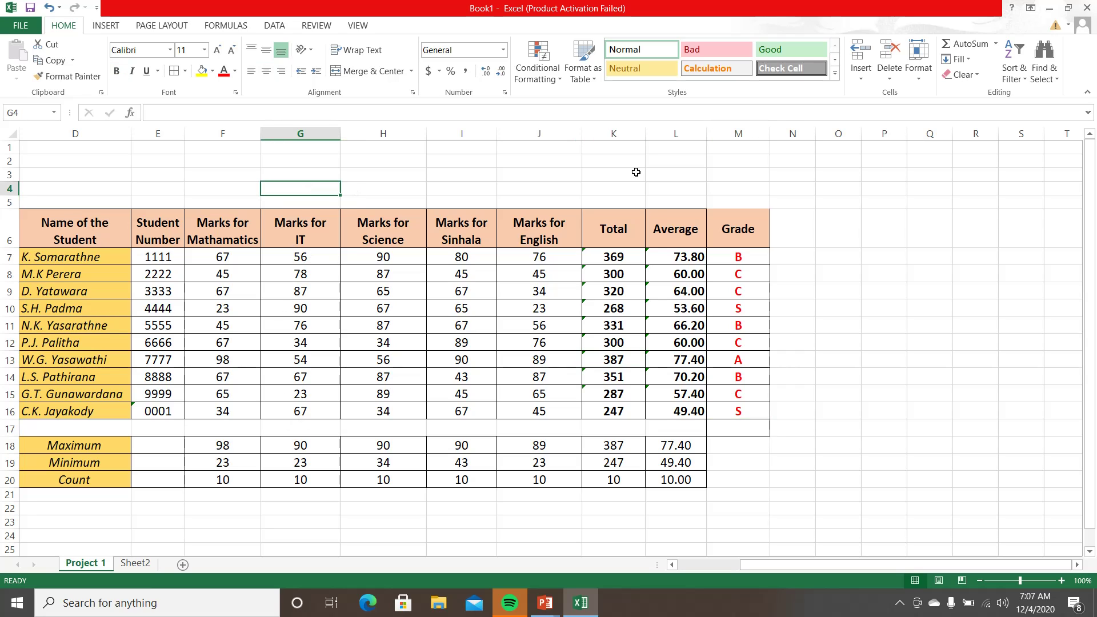
pyautogui.click(890, 73)
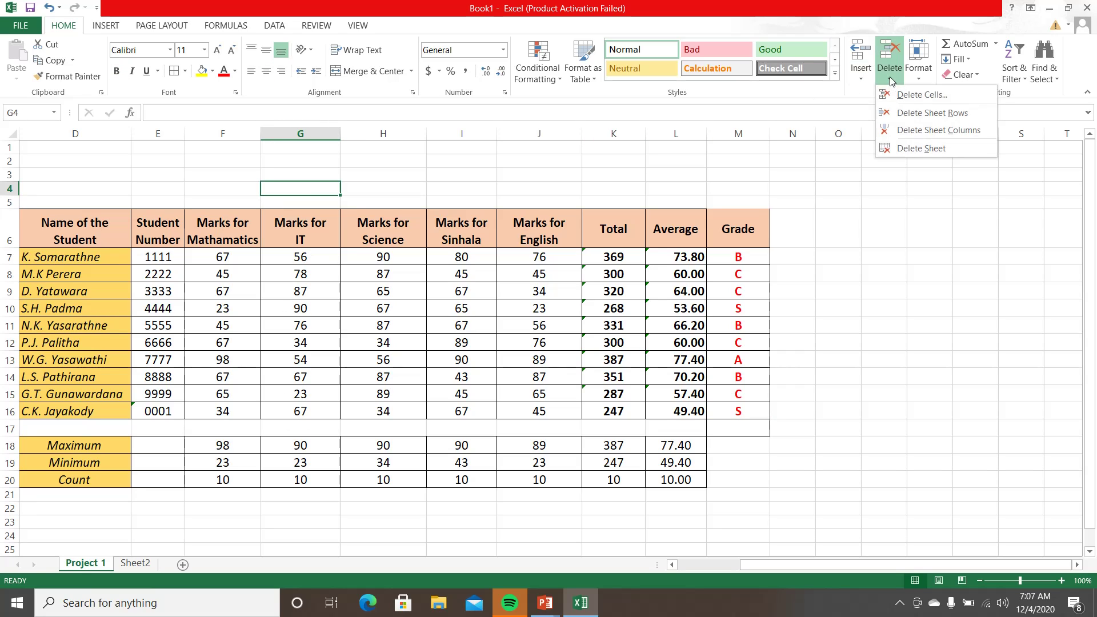
pyautogui.click(928, 130)
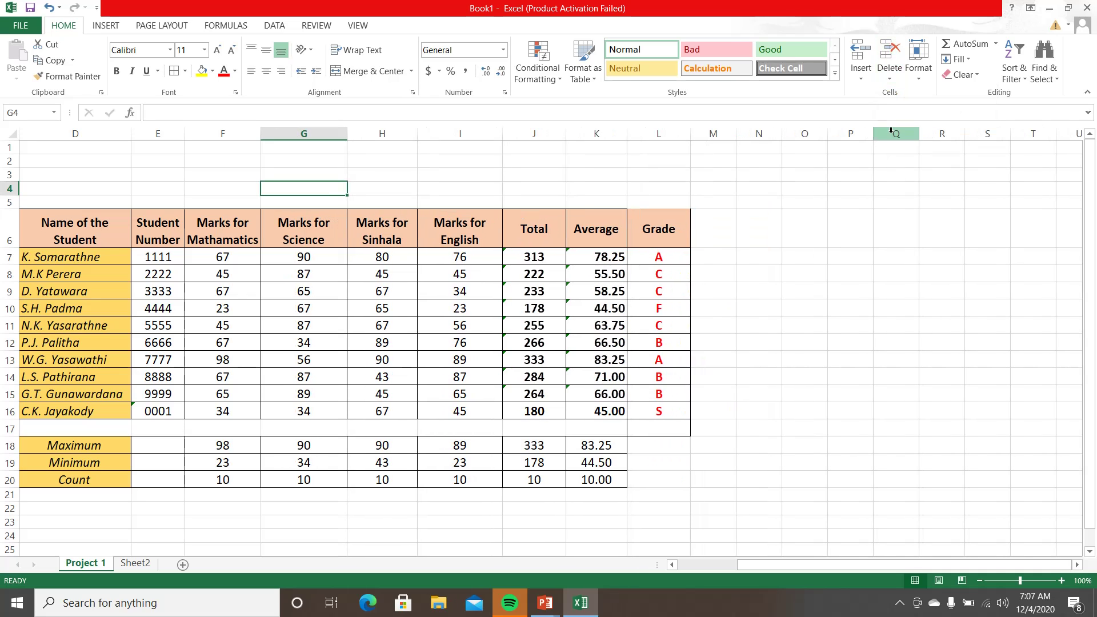
# - Examine the SUM formula in Total cell J7 to check which marks columns it covers
pyautogui.click(540, 255)
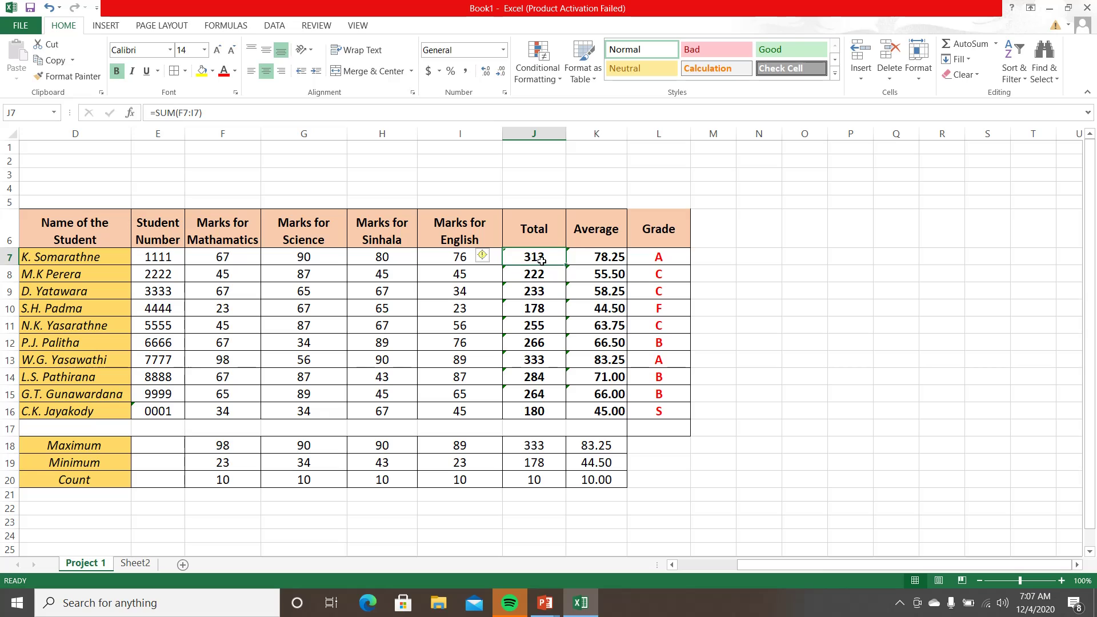
pyautogui.doubleClick(541, 261)
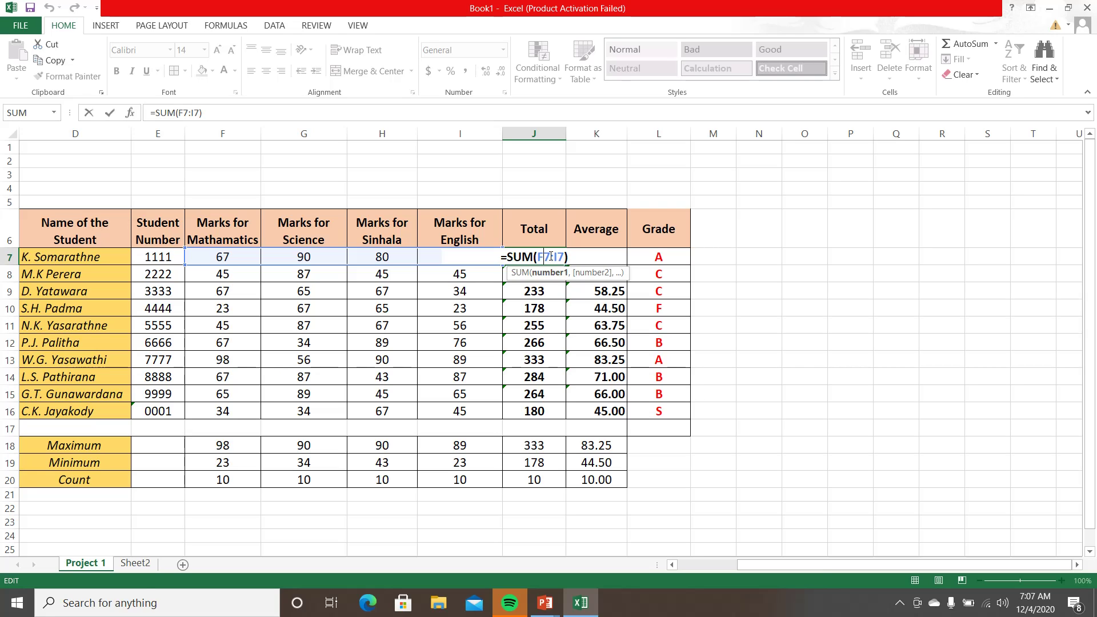
pyautogui.press('Return')
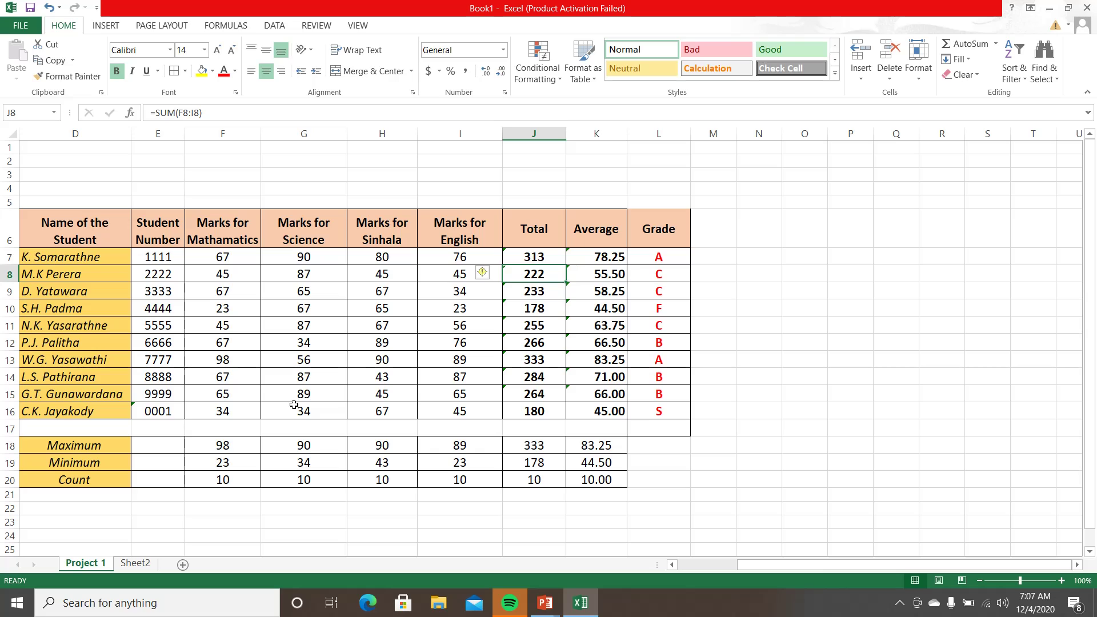
# - Delete the empty sheet row 17 between the last student and the Maximum row
pyautogui.click(203, 432)
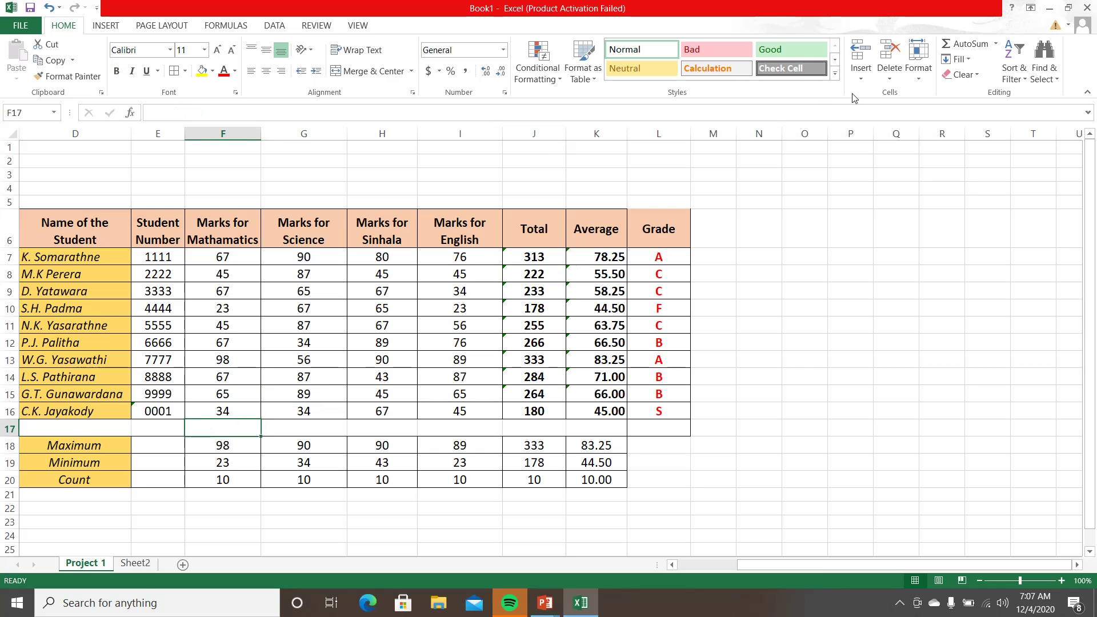
pyautogui.click(889, 77)
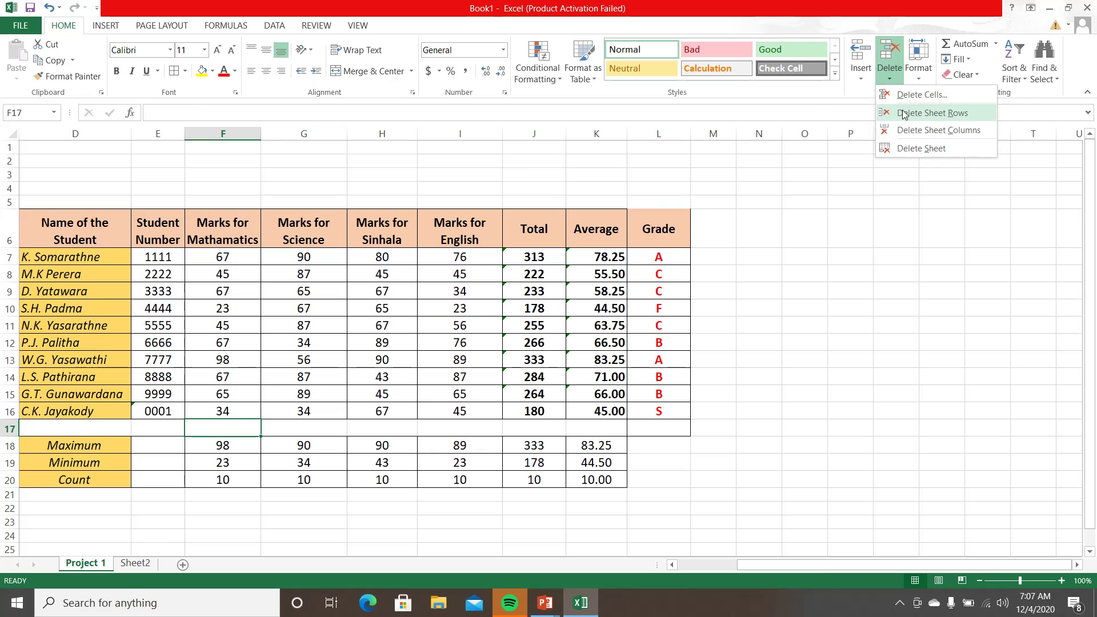
pyautogui.click(311, 423)
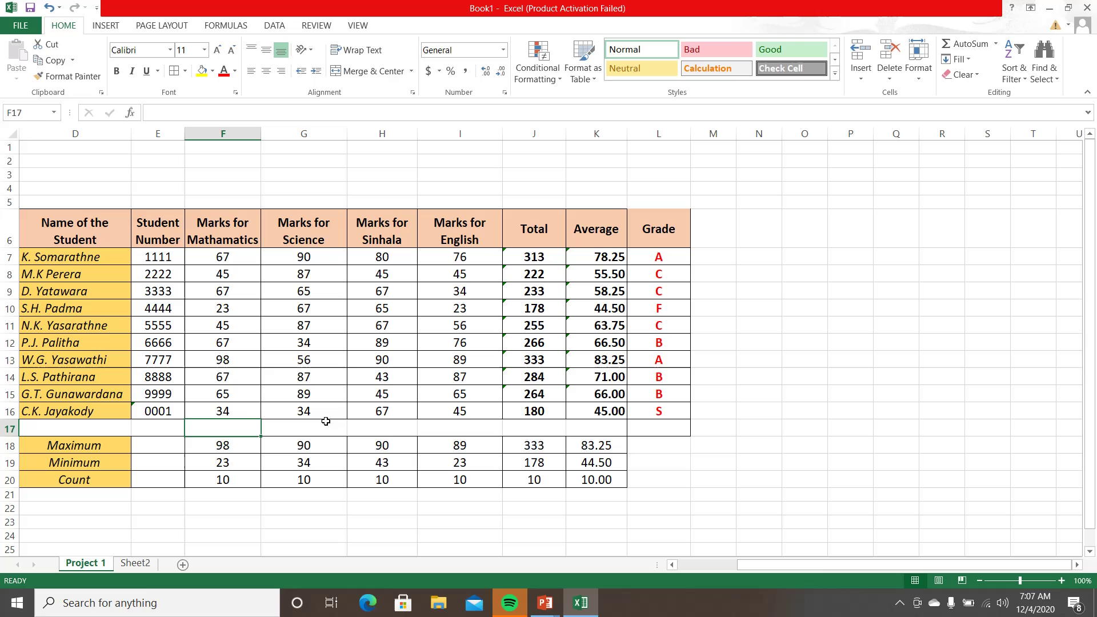
pyautogui.click(504, 428)
pyautogui.click(594, 427)
pyautogui.click(631, 428)
pyautogui.click(708, 427)
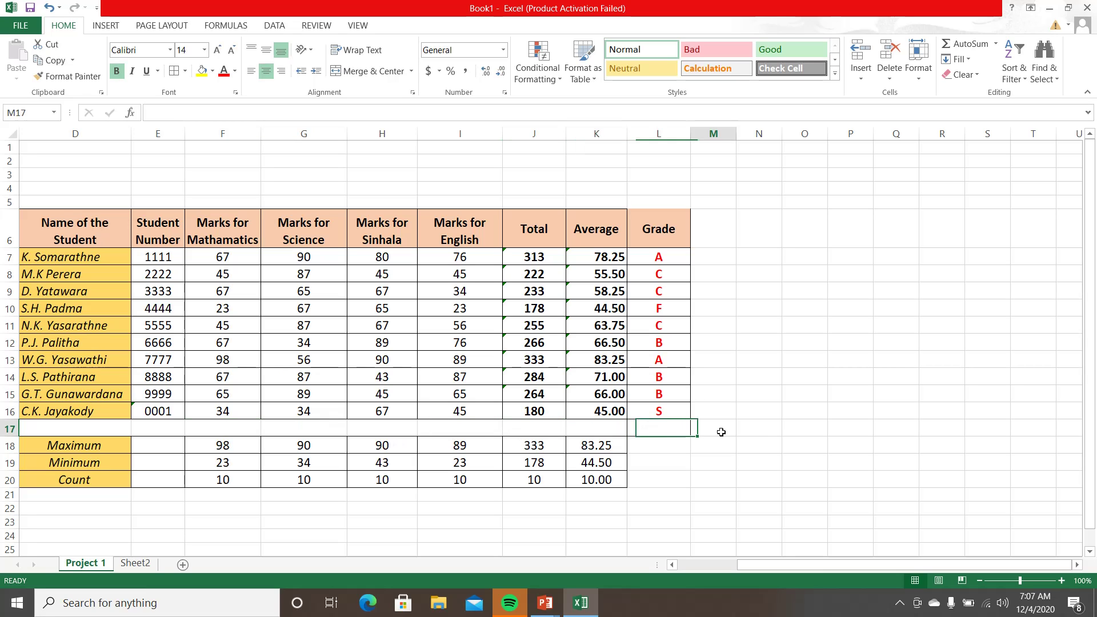
pyautogui.click(766, 431)
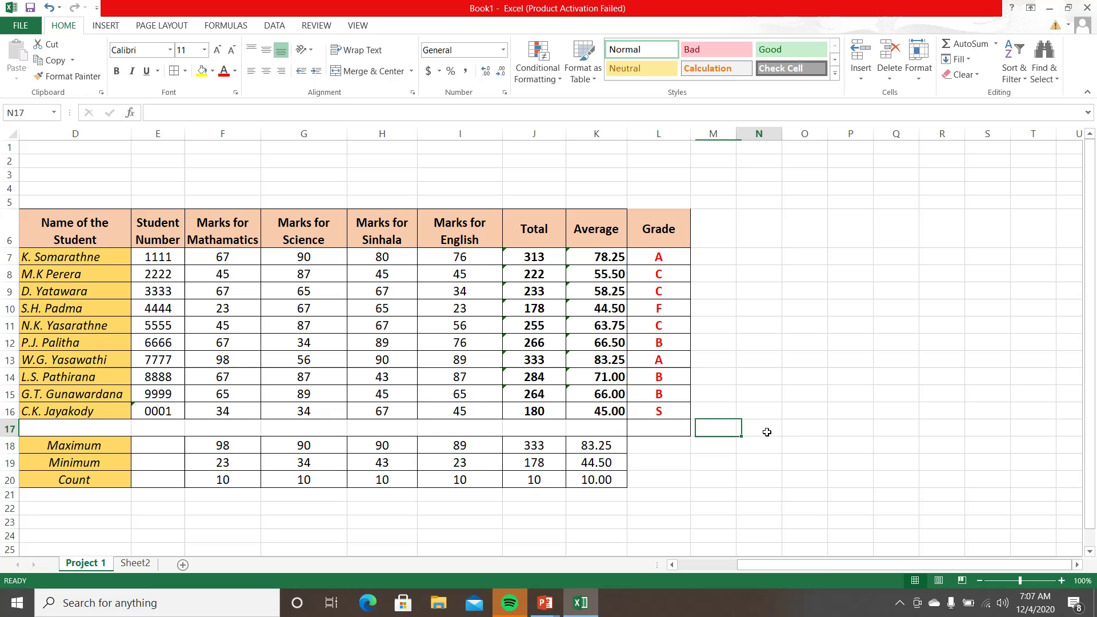
pyautogui.click(891, 78)
pyautogui.click(931, 113)
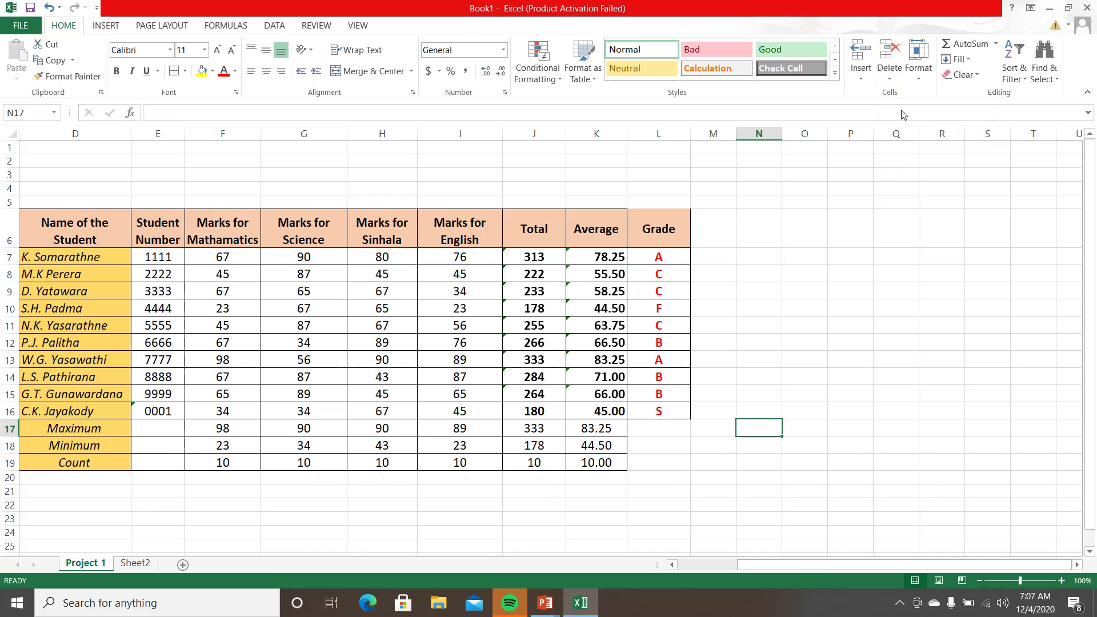
pyautogui.click(799, 301)
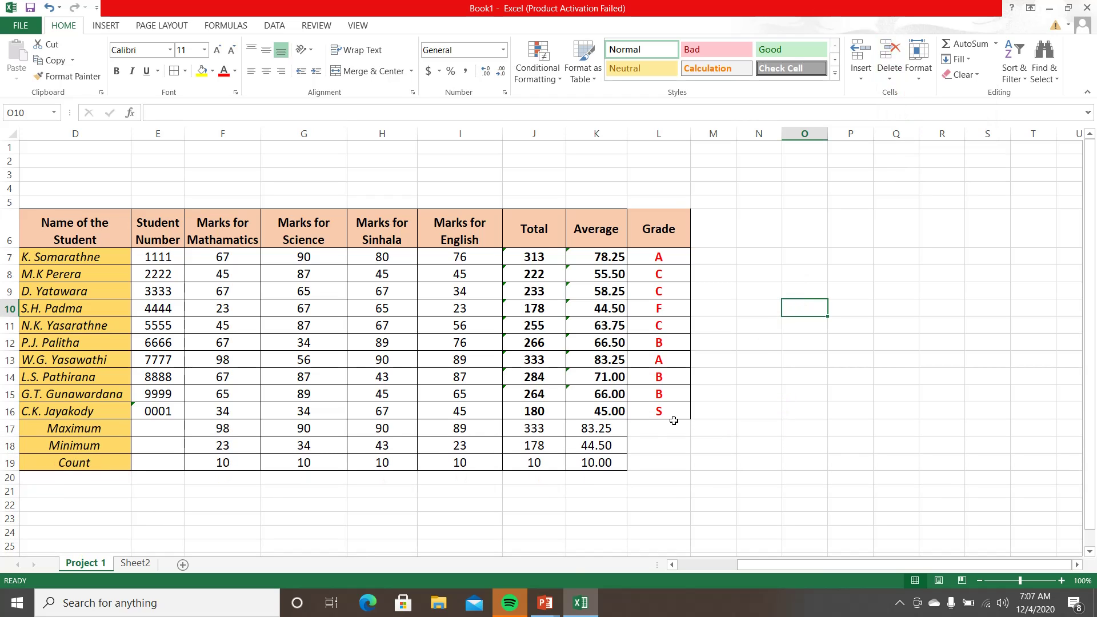
# - Merge and centre cells D5:L5 above the table headers and enter the title "Student mark sheet"
pyautogui.click(672, 564)
pyautogui.click(672, 564)
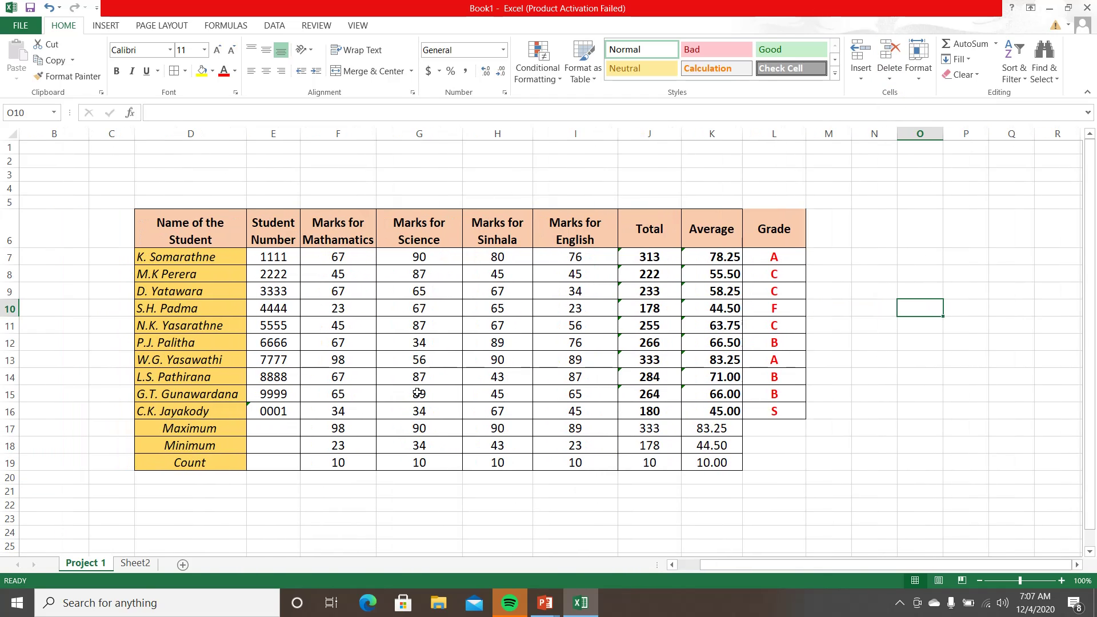
pyautogui.moveTo(224, 200); pyautogui.dragTo(750, 199)
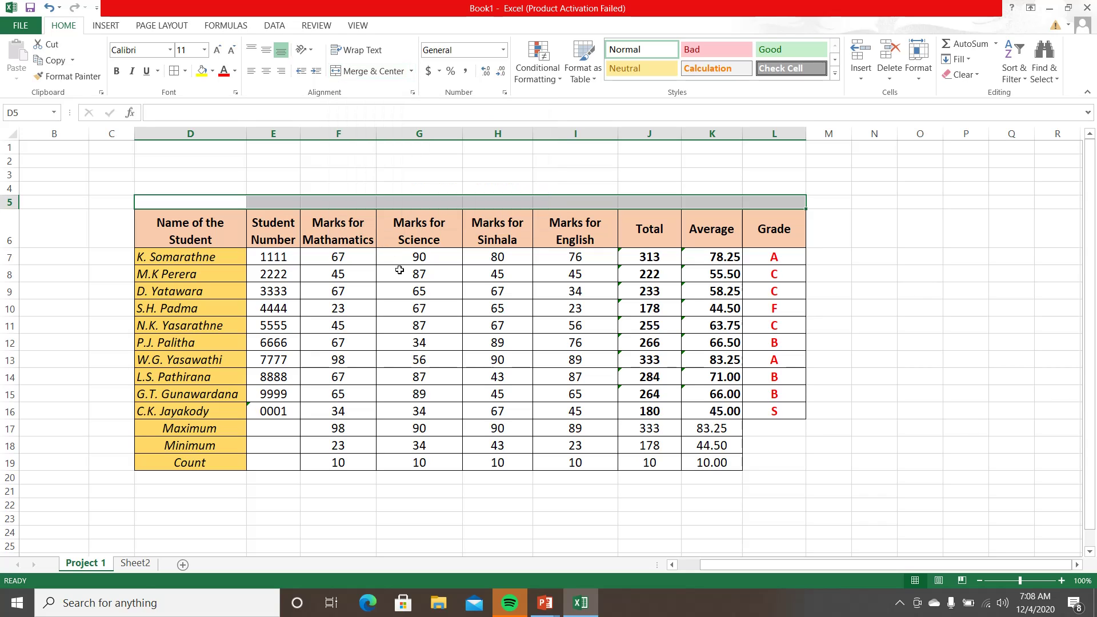
pyautogui.click(341, 72)
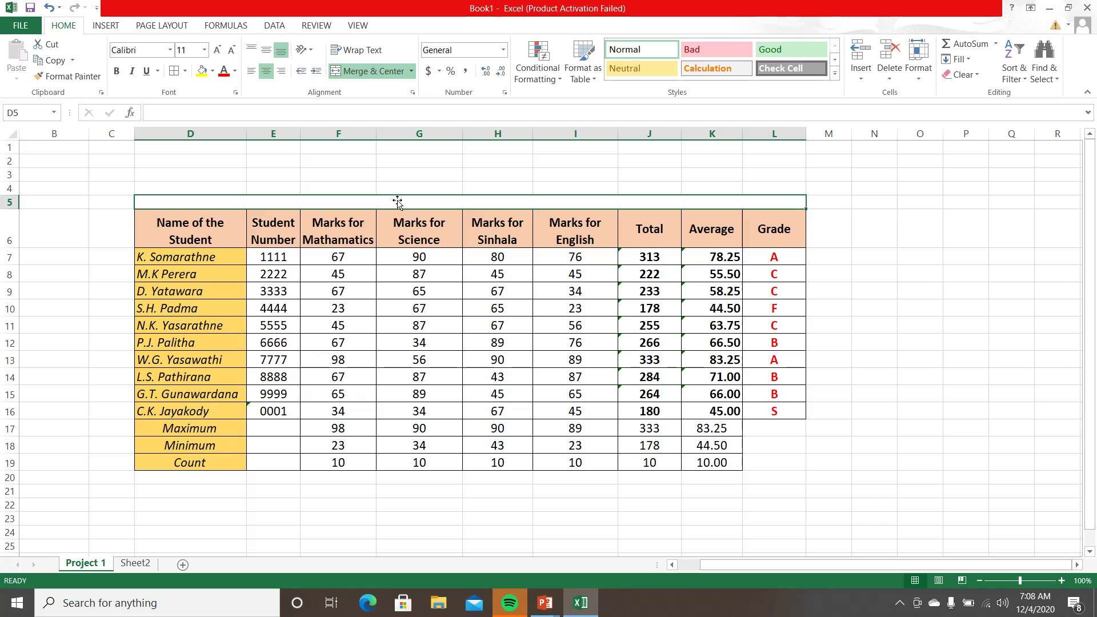
pyautogui.write('Stude')
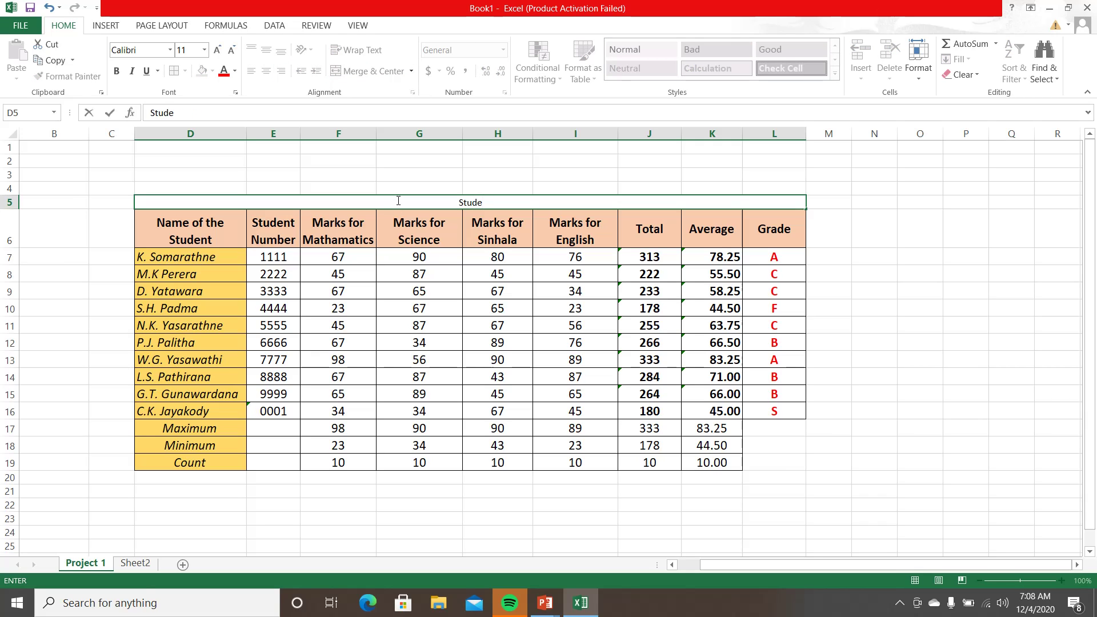
pyautogui.write('nt mark sheet')
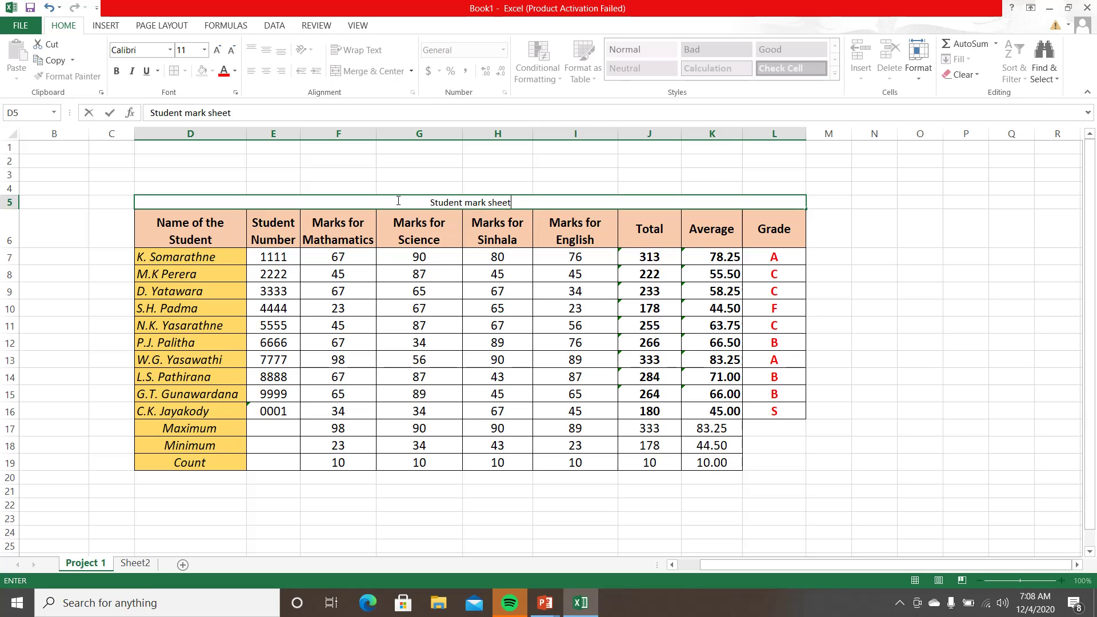
pyautogui.press('Return')
# - Fill the merged title cell with light orange and make row 5 about three times as tall
pyautogui.click(399, 201)
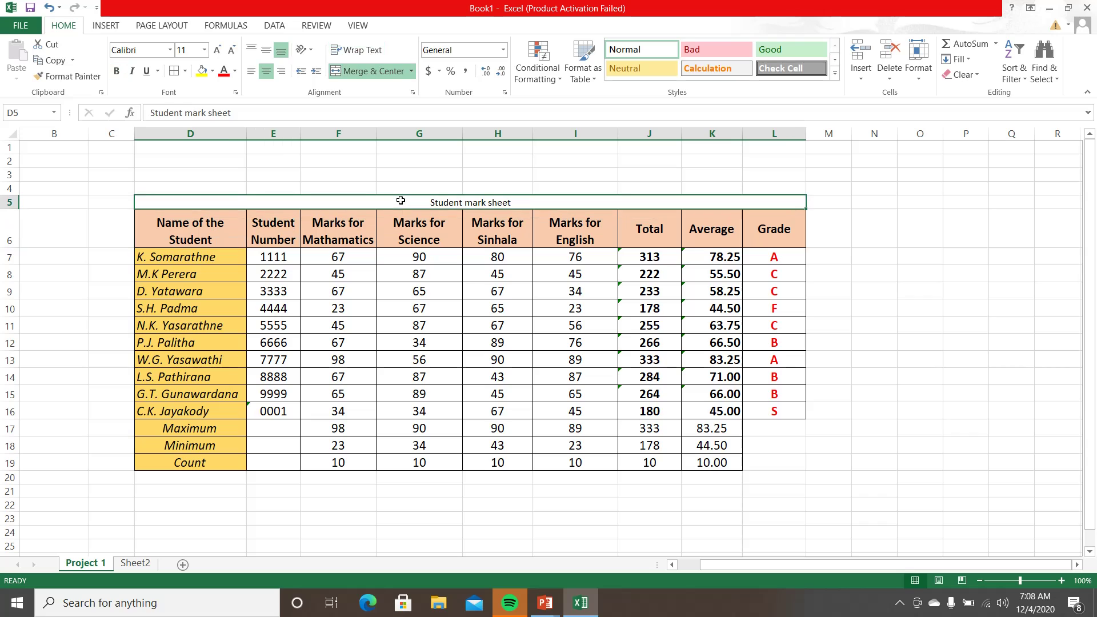
pyautogui.click(212, 71)
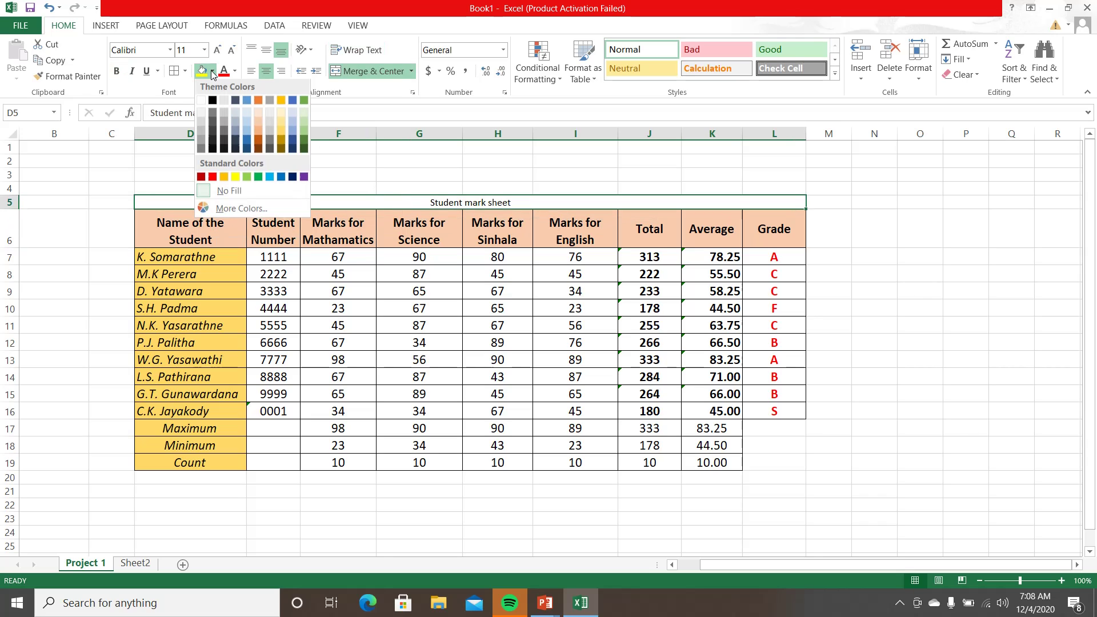
pyautogui.click(261, 131)
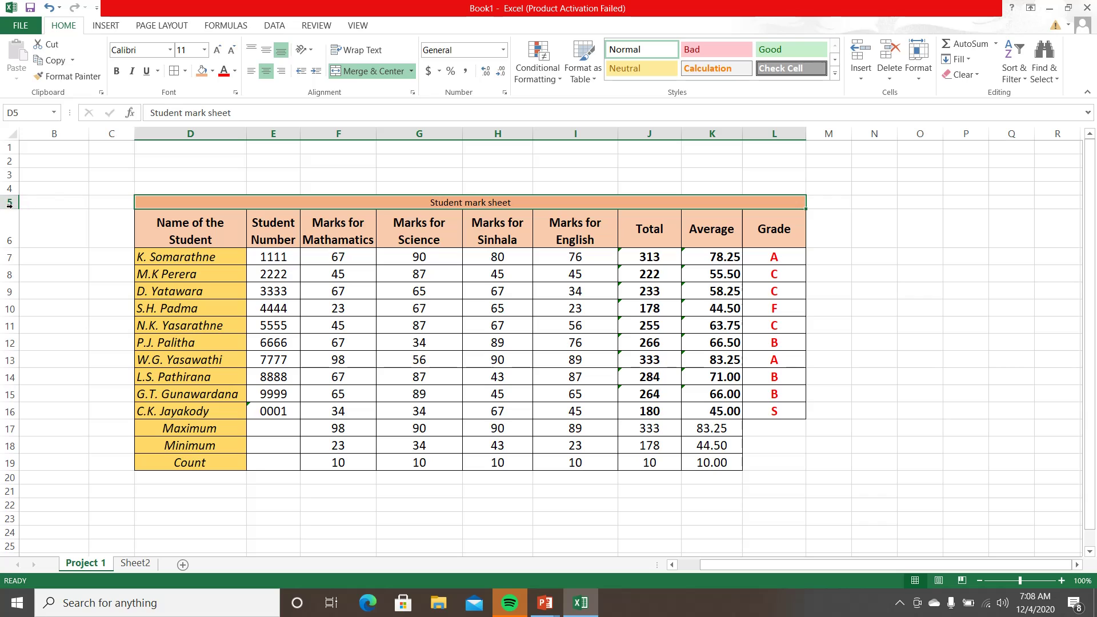
pyautogui.moveTo(13, 209); pyautogui.dragTo(16, 238)
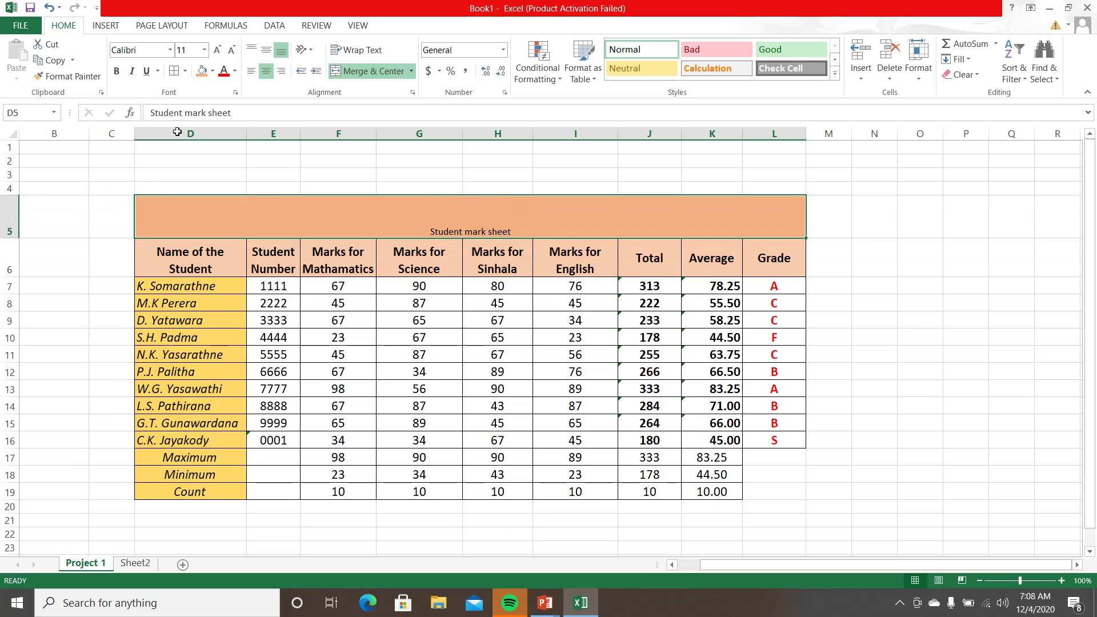
# - Format the table title at font size 20, vertically centred, bold and underlined
pyautogui.click(217, 50)
pyautogui.click(217, 50)
pyautogui.click(217, 50)
pyautogui.click(217, 50)
pyautogui.click(217, 49)
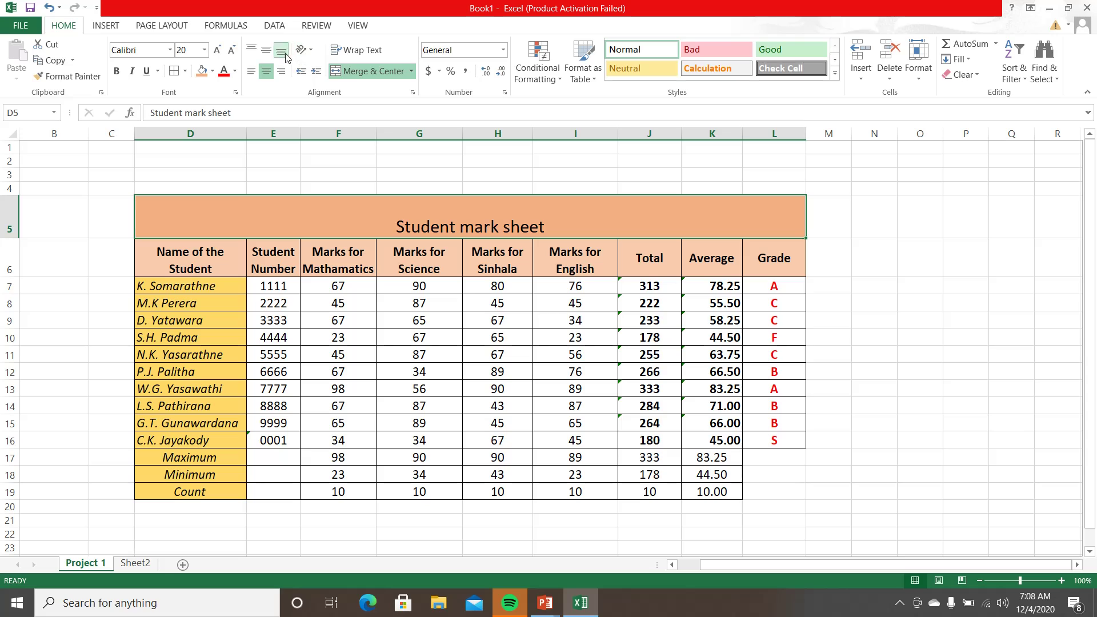
pyautogui.click(267, 52)
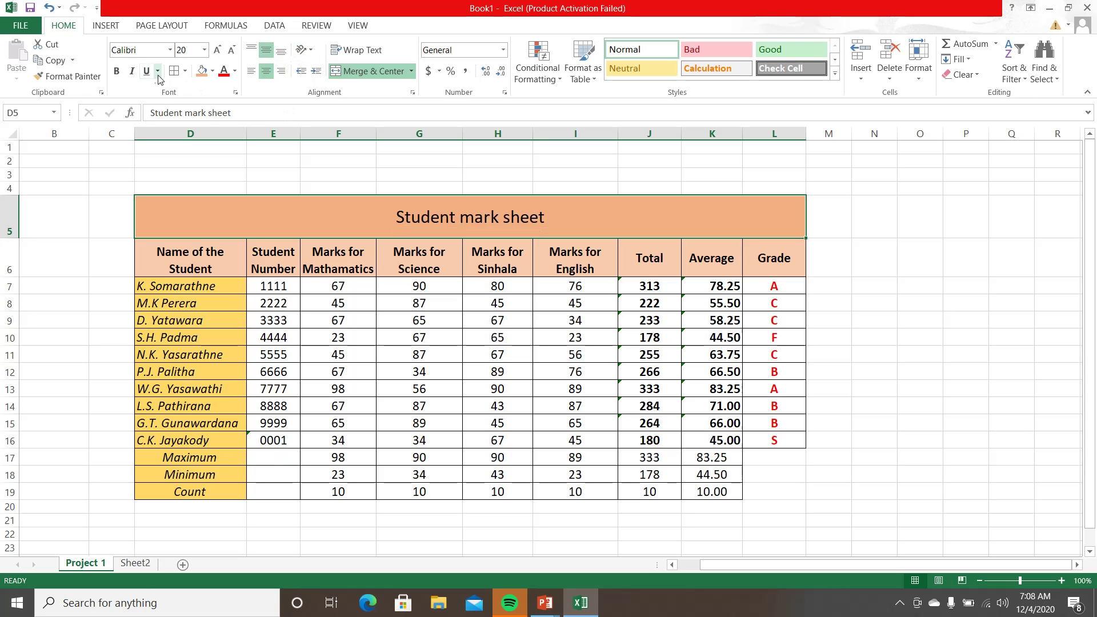
pyautogui.click(116, 70)
pyautogui.click(146, 71)
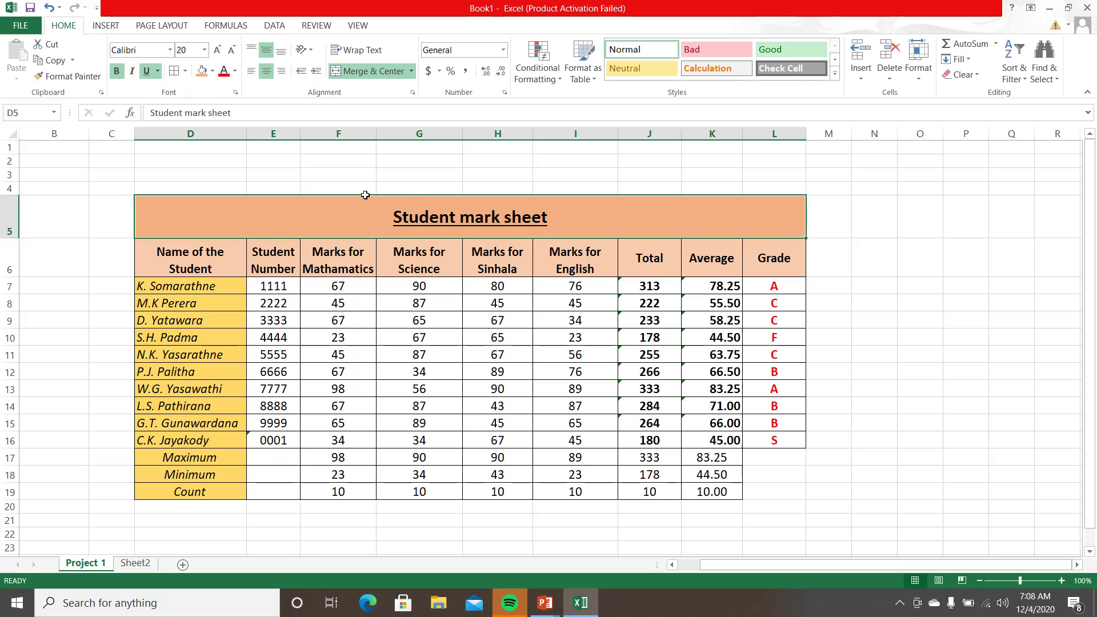
pyautogui.click(449, 180)
pyautogui.click(232, 210)
pyautogui.click(495, 162)
# - Look over the finished mark sheet, then switch to the PowerPoint slide with the Project 2 marks sheet exercise
pyautogui.scroll(-2, 670, 356)
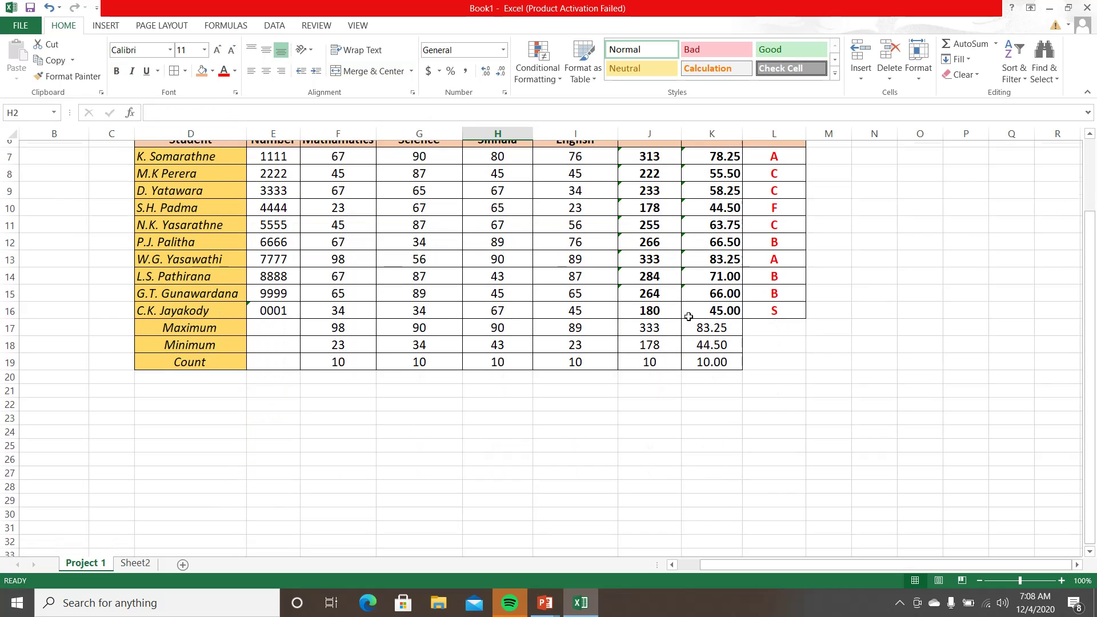
pyautogui.scroll(2, 670, 356)
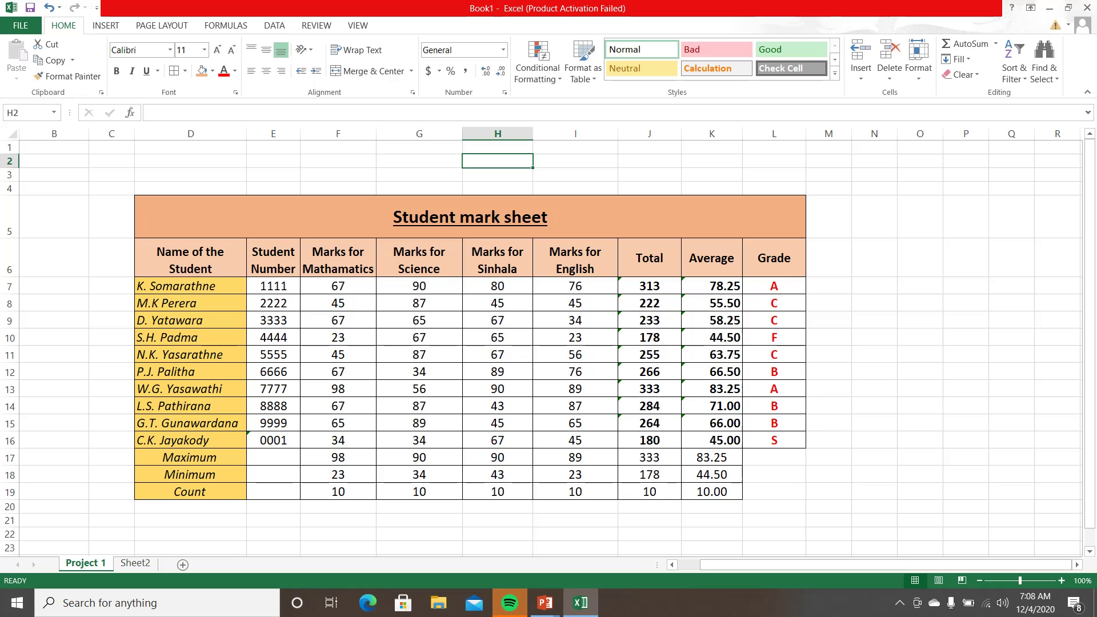
pyautogui.moveTo(545, 602)
pyautogui.click(607, 565)
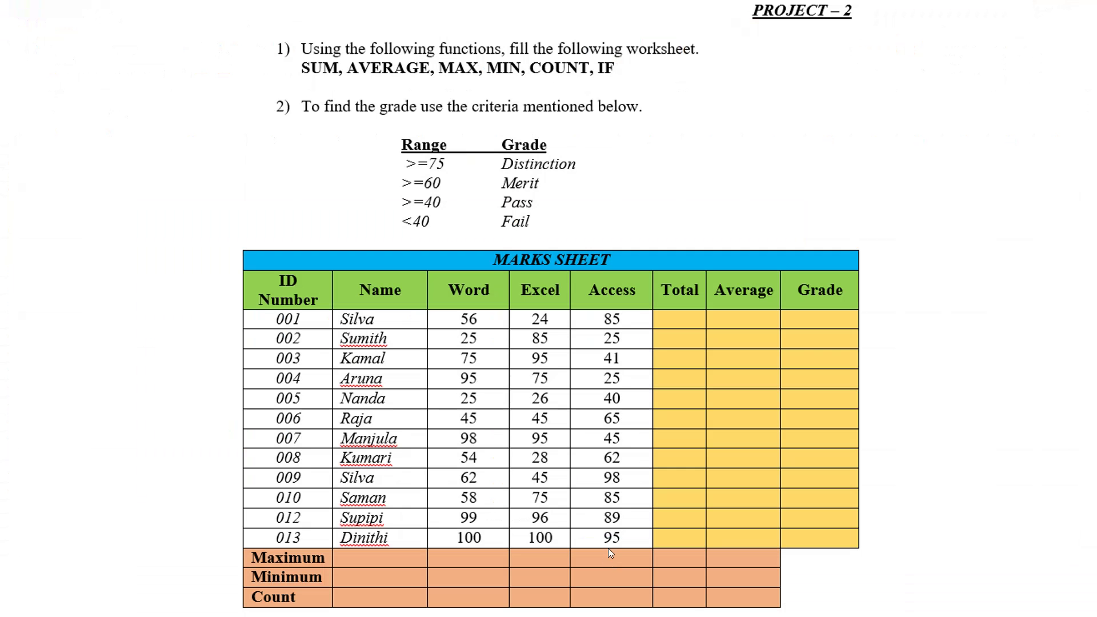